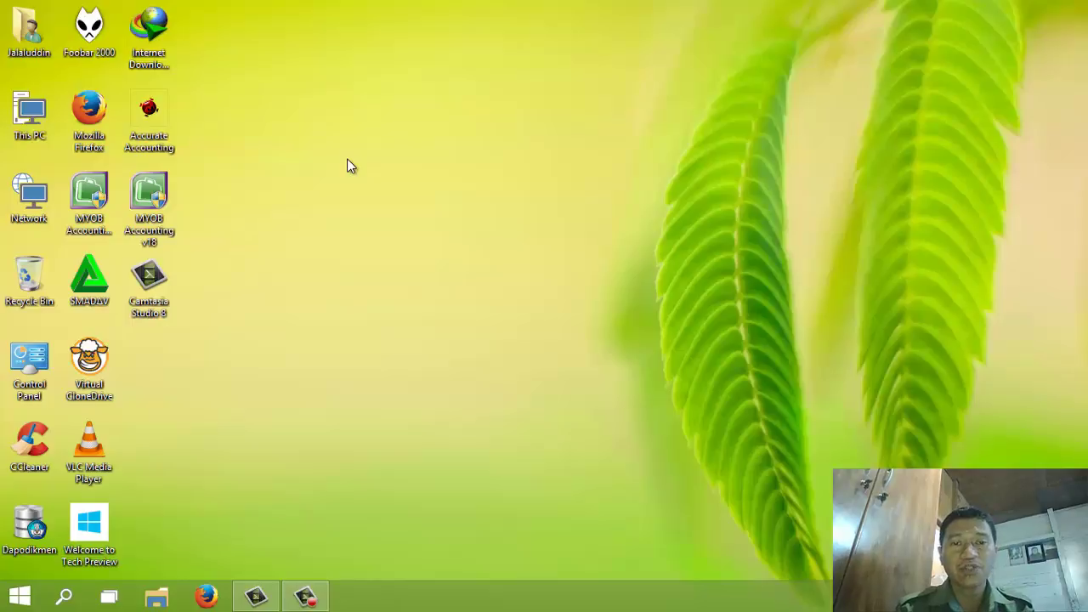
# Launch MYOB Accounting v18 and begin a new company file at the Company Information page
pyautogui.click(143, 200)
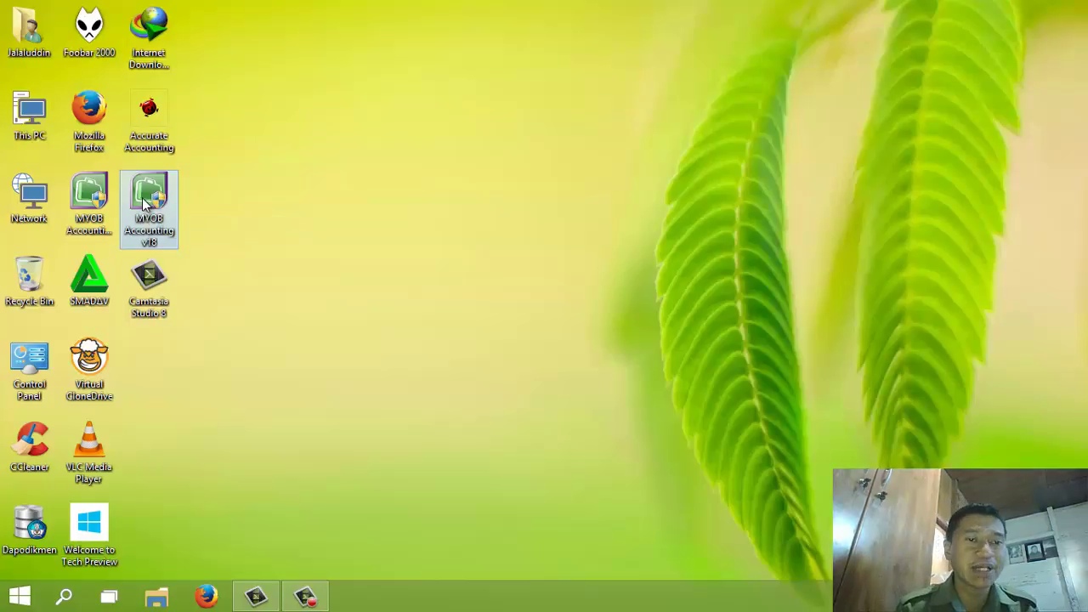
pyautogui.click(289, 221)
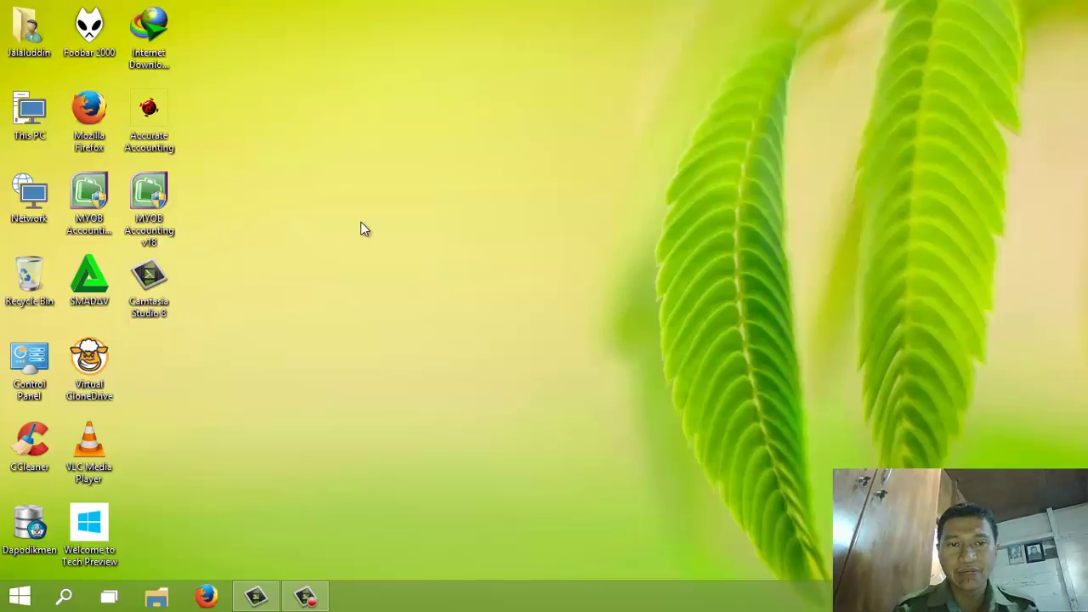
pyautogui.click(150, 198)
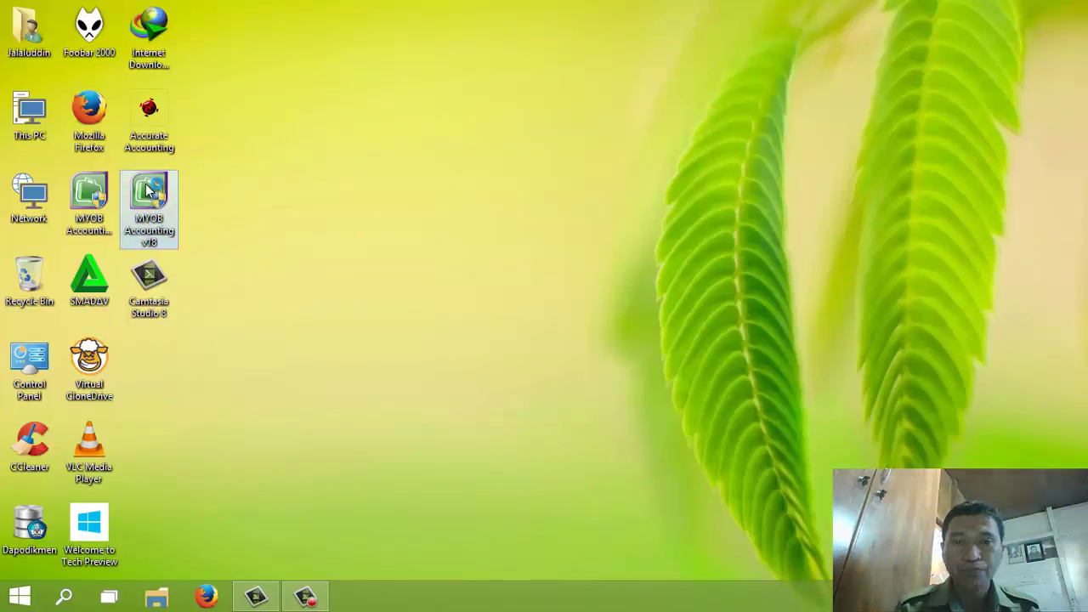
pyautogui.doubleClick(147, 190)
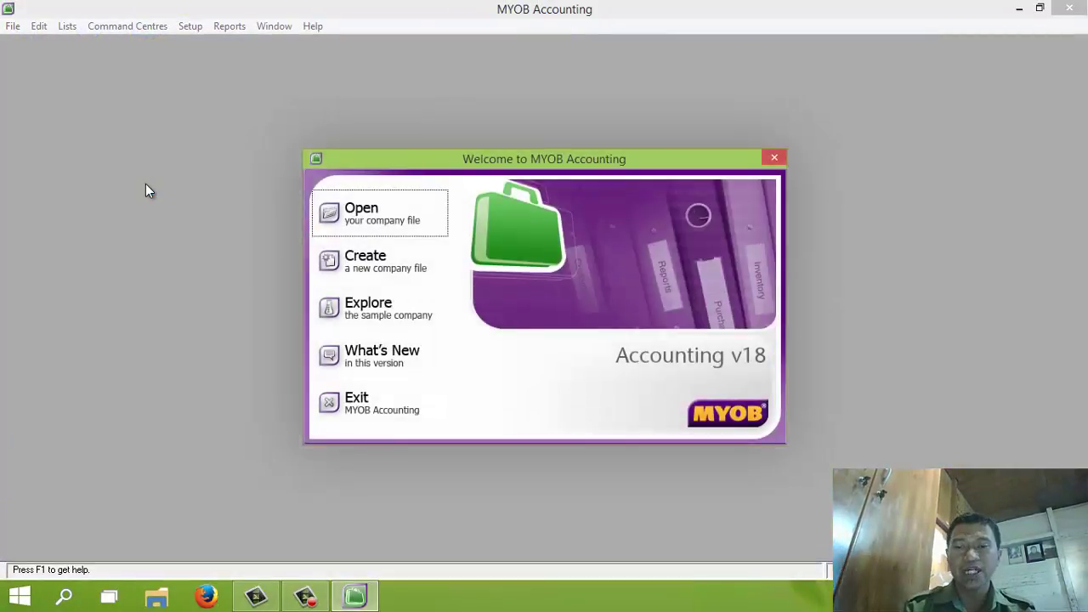
pyautogui.click(377, 272)
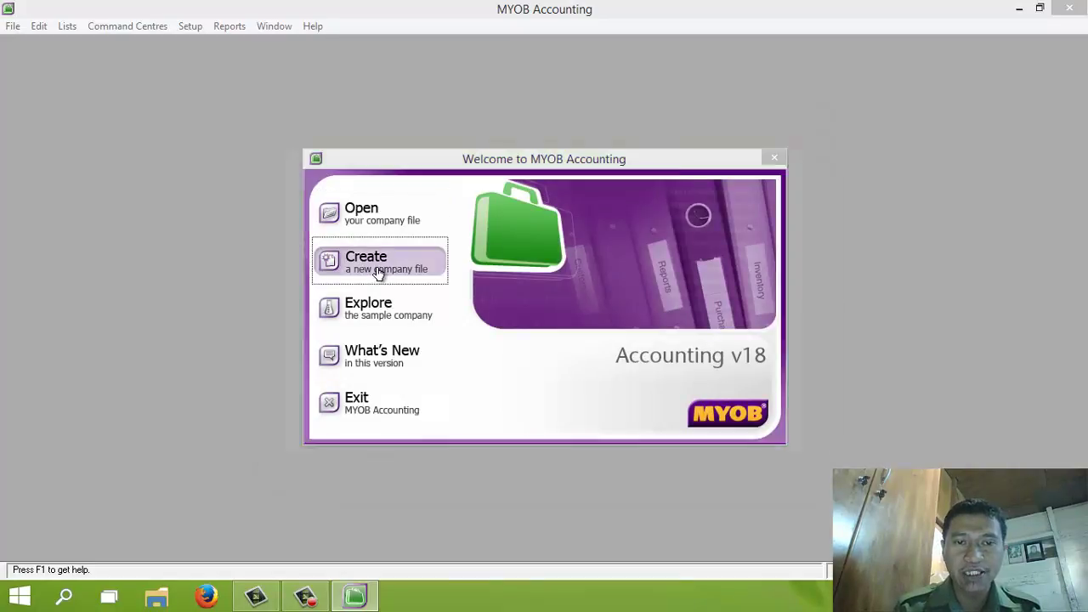
pyautogui.click(744, 441)
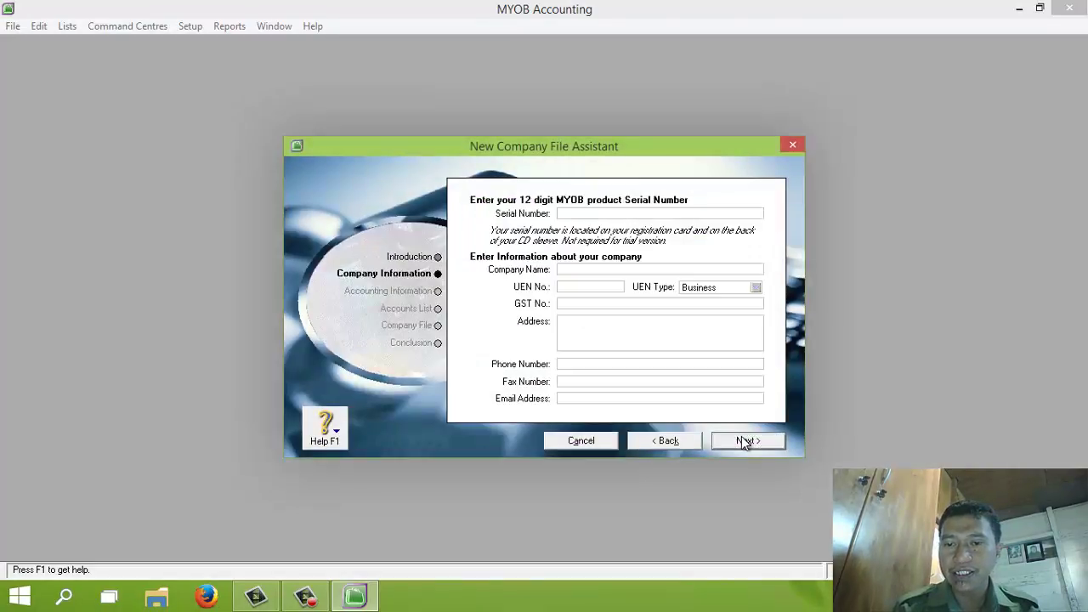
# Enter the company name PT. BERKAH and its GST tax number
pyautogui.click(591, 269)
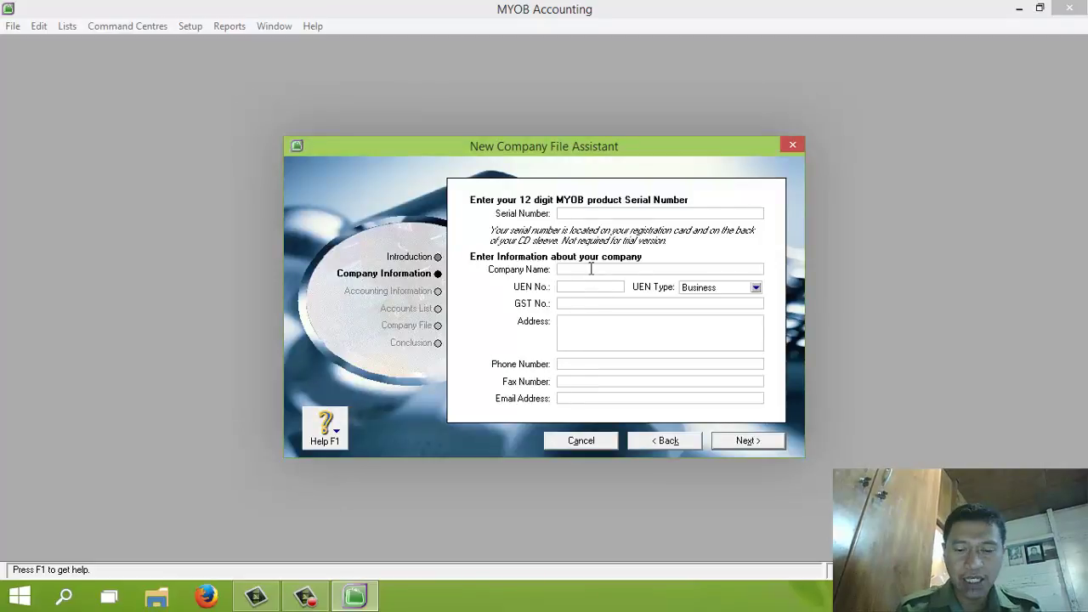
pyautogui.write('PT. ')
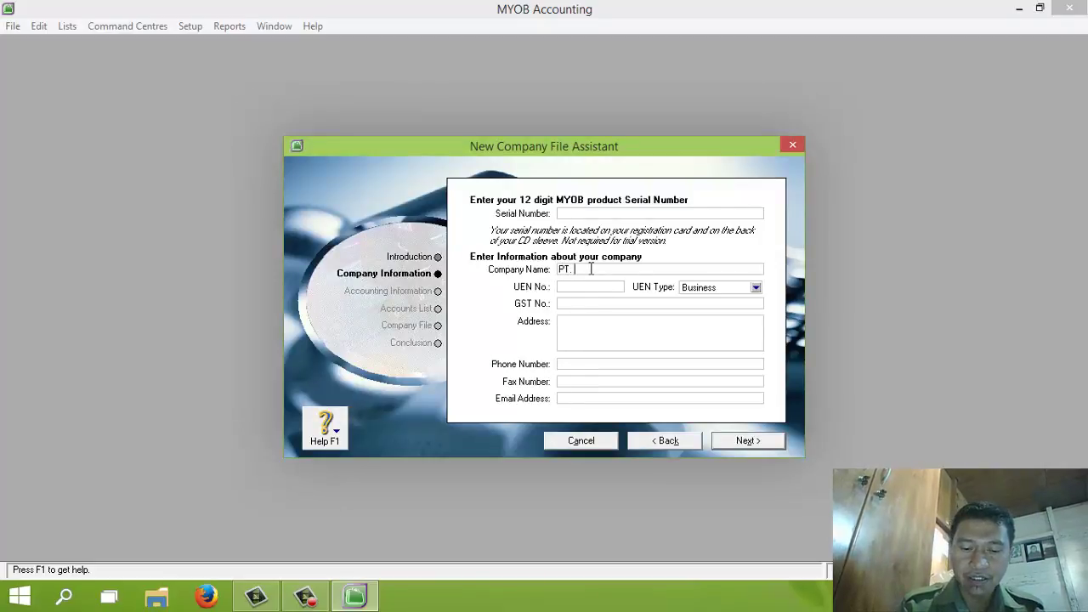
pyautogui.write('BERKAH')
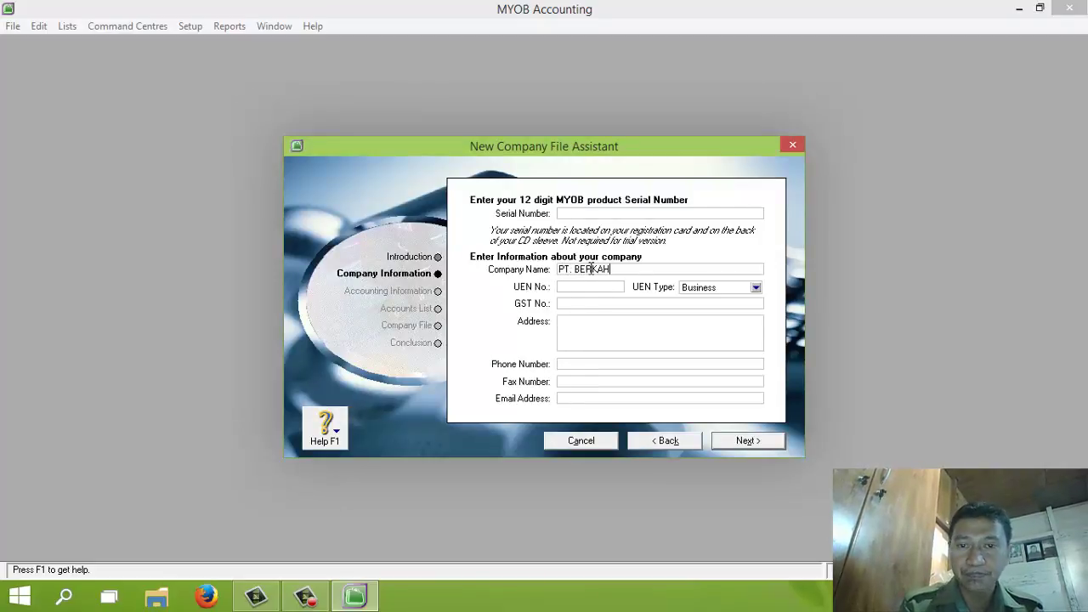
pyautogui.click(587, 302)
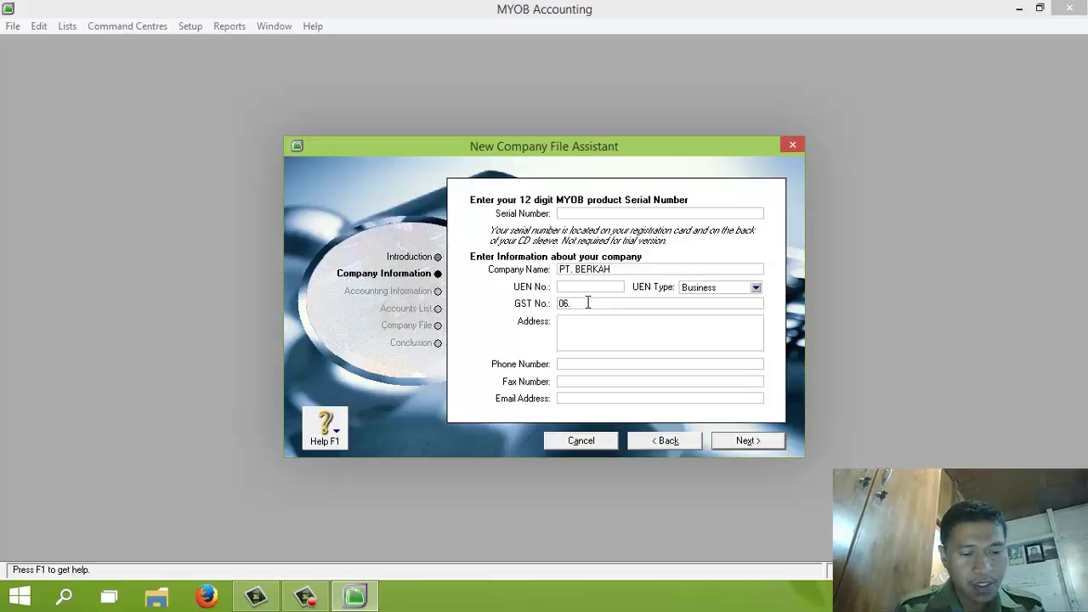
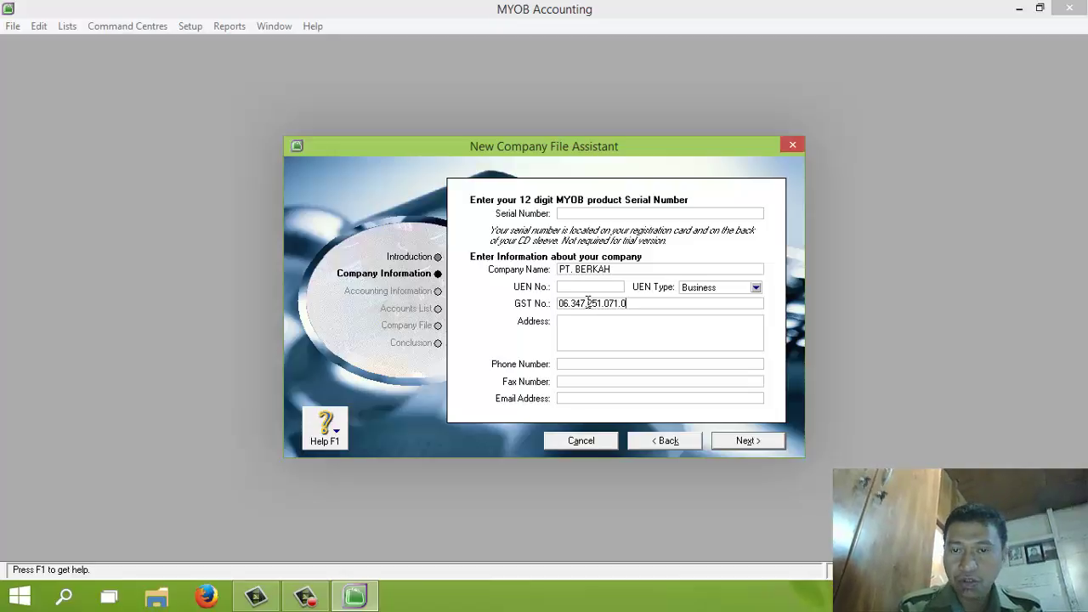
# Fill in the company's address, phone, fax and e-mail, then continue to the accounting year page
pyautogui.click(638, 326)
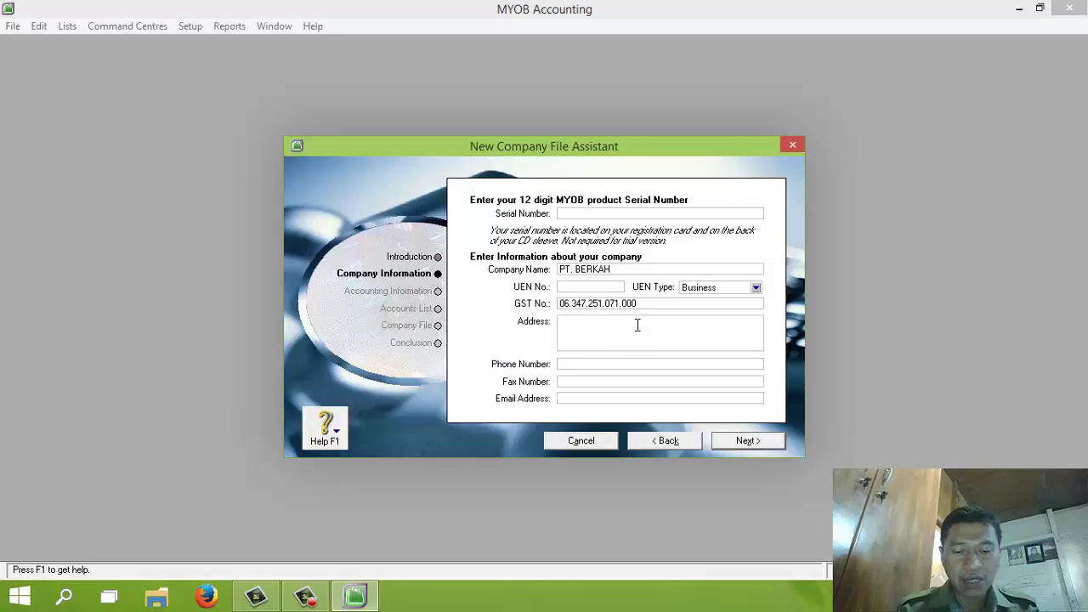
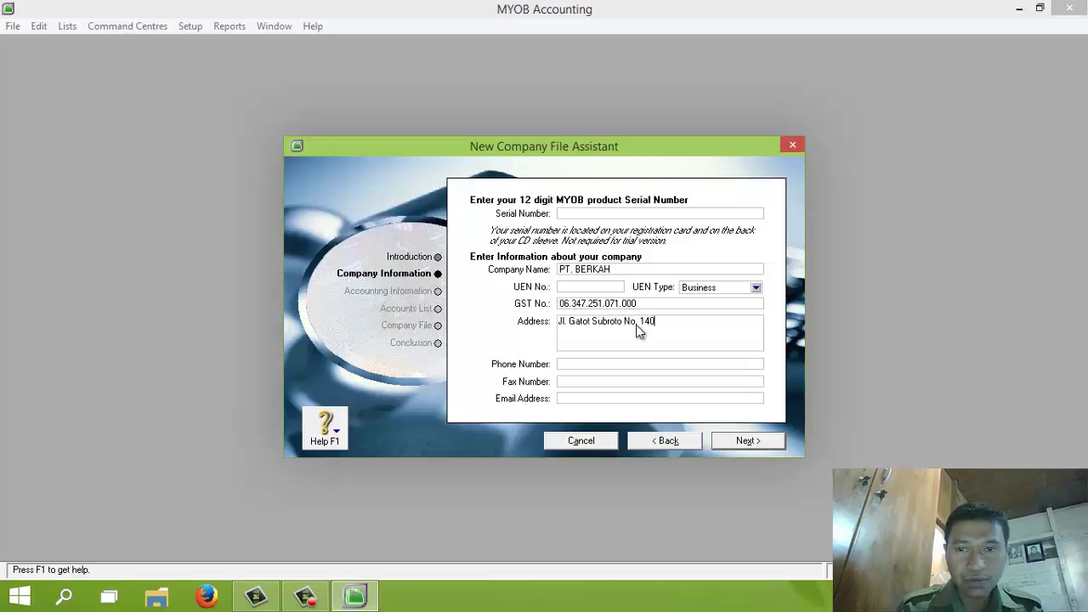
pyautogui.click(675, 320)
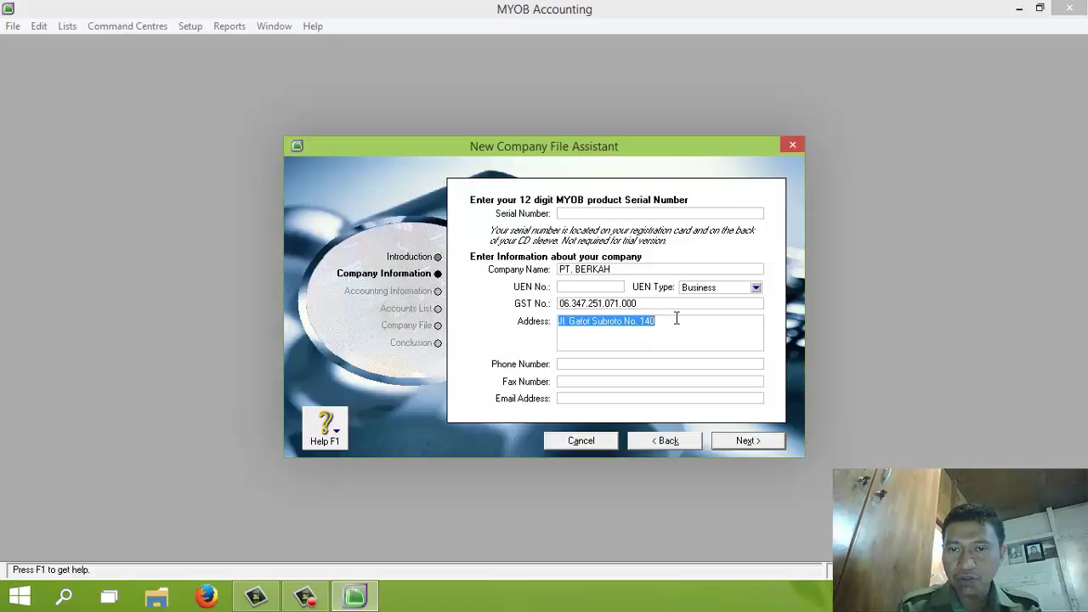
pyautogui.click(677, 319)
pyautogui.write('Jakarta')
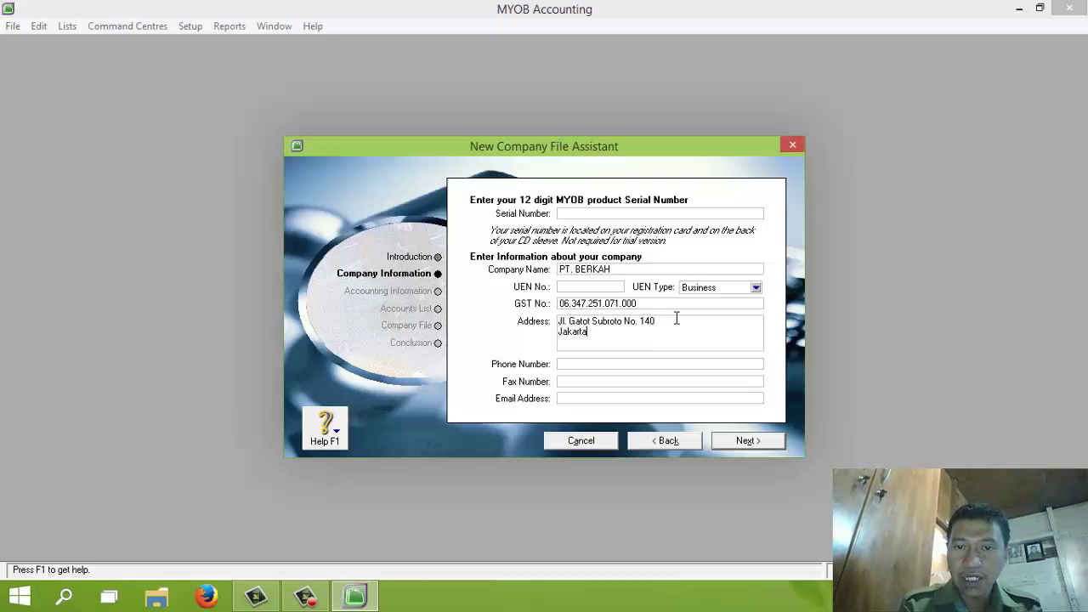
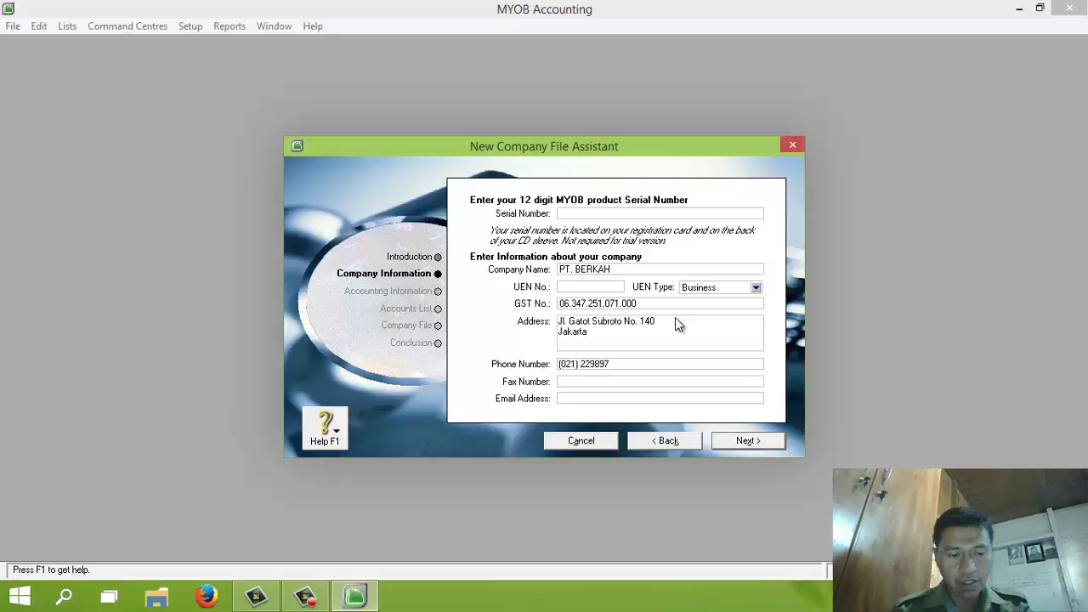
pyautogui.press('Tab')
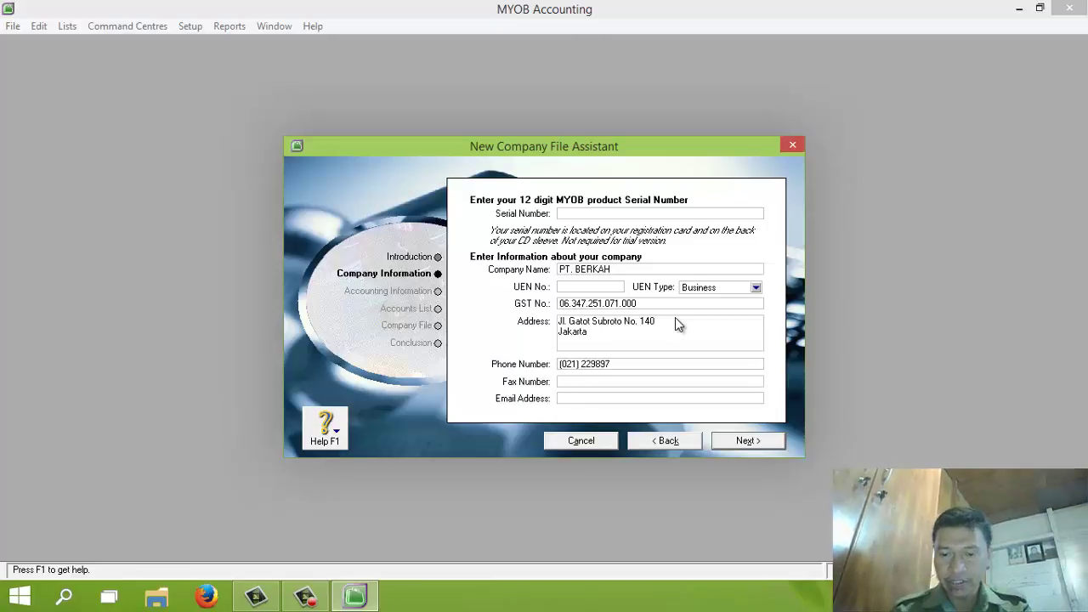
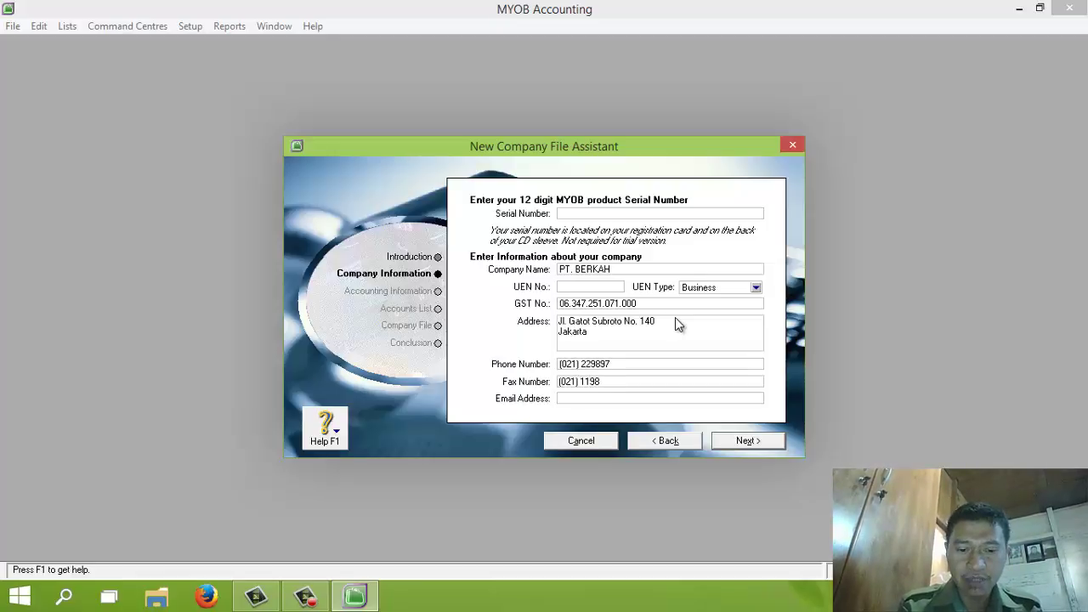
pyautogui.press('Tab')
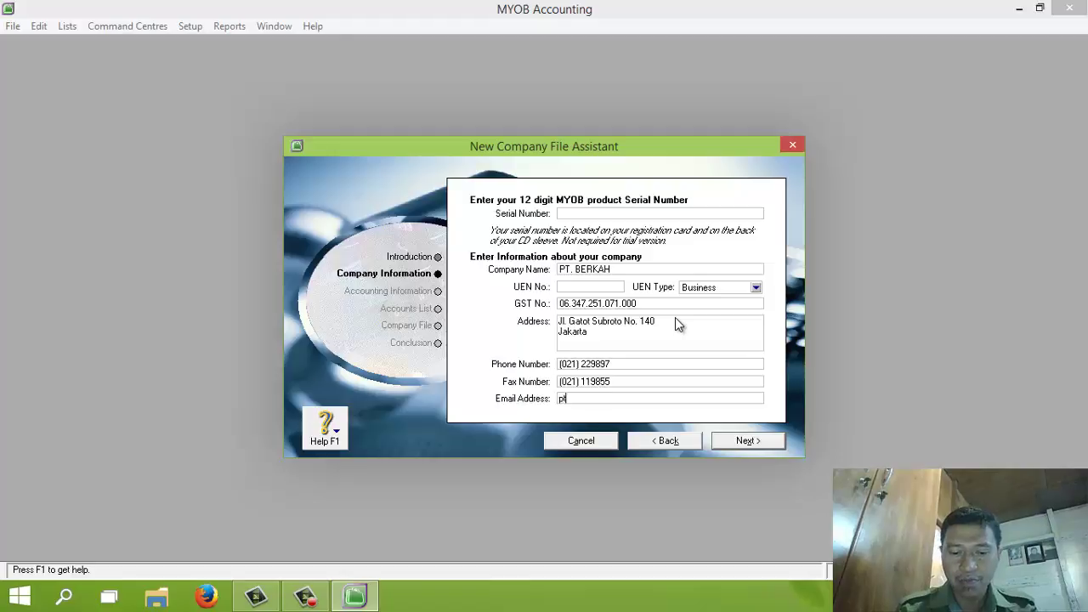
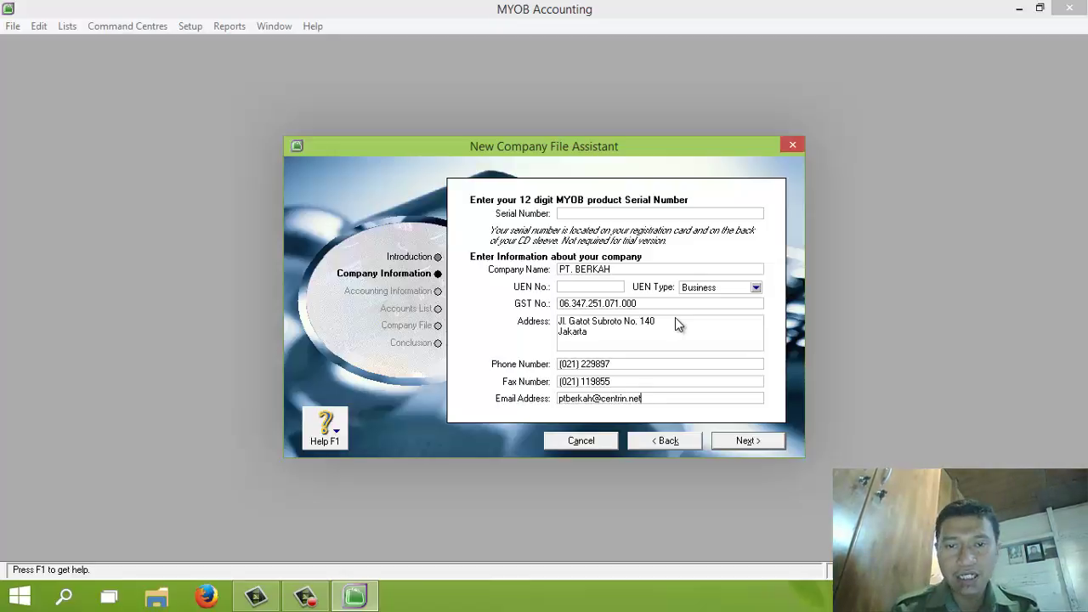
pyautogui.click(749, 444)
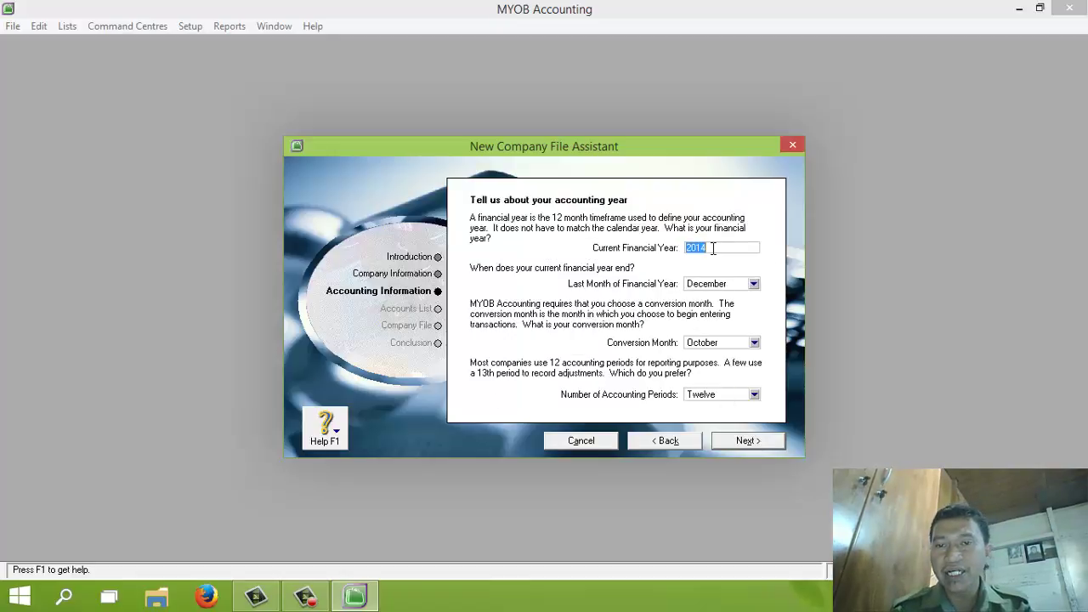
# Set financial year 2013 with December as year-end and conversion month, accepting twelve periods
pyautogui.write('2013')
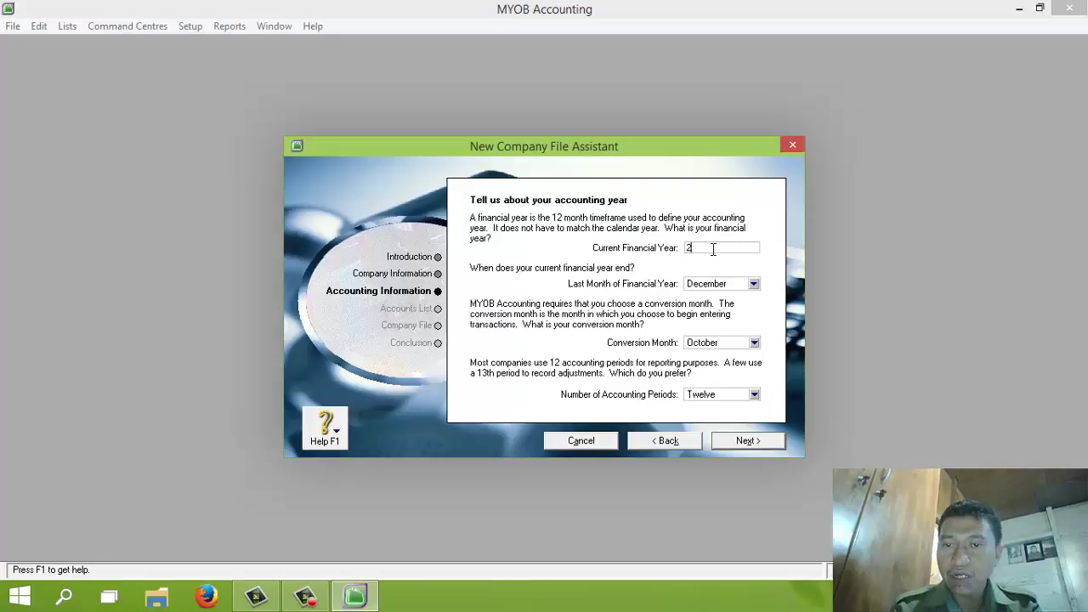
pyautogui.click(743, 285)
pyautogui.click(736, 413)
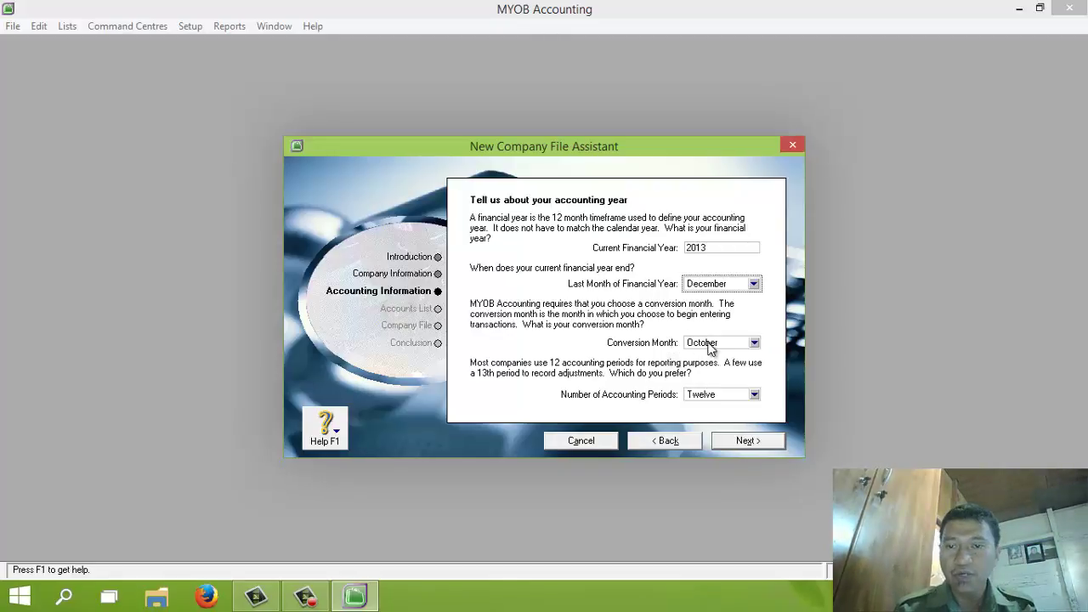
pyautogui.click(715, 344)
pyautogui.click(733, 471)
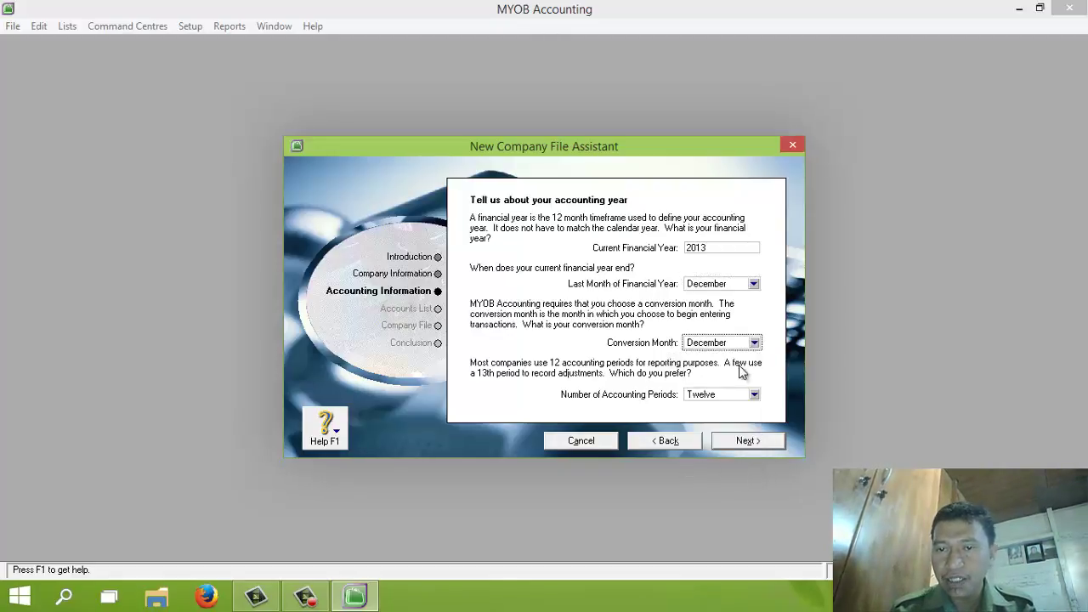
pyautogui.click(754, 343)
pyautogui.click(742, 475)
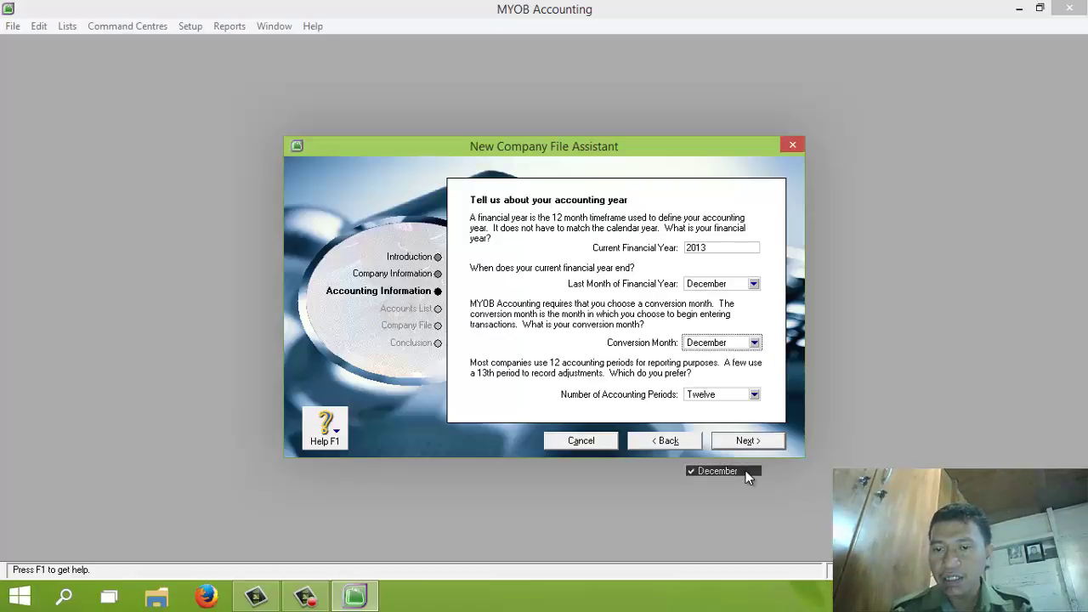
pyautogui.click(750, 441)
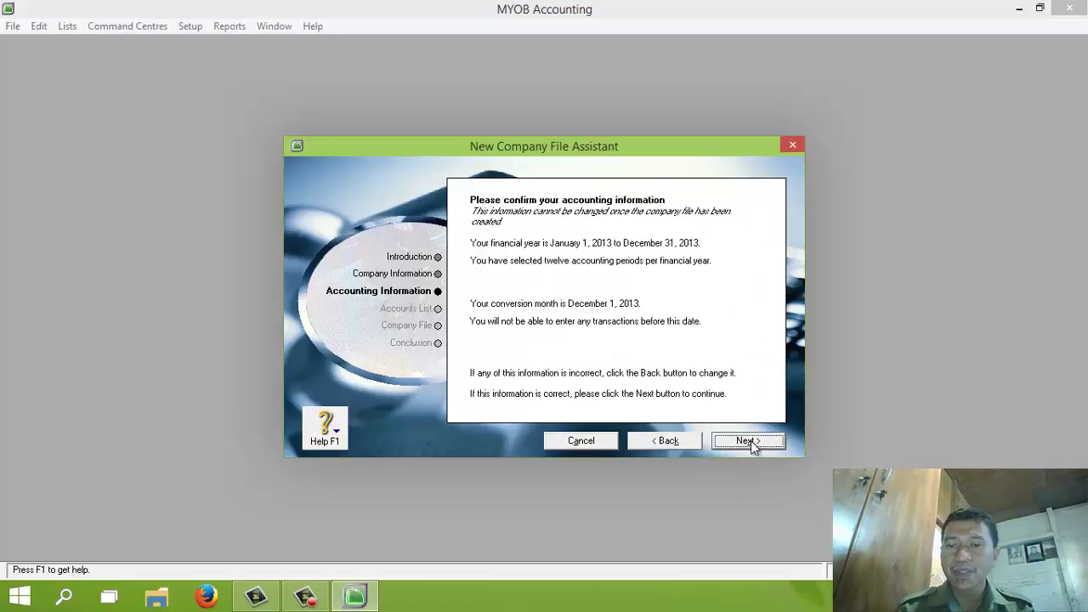
pyautogui.click(751, 440)
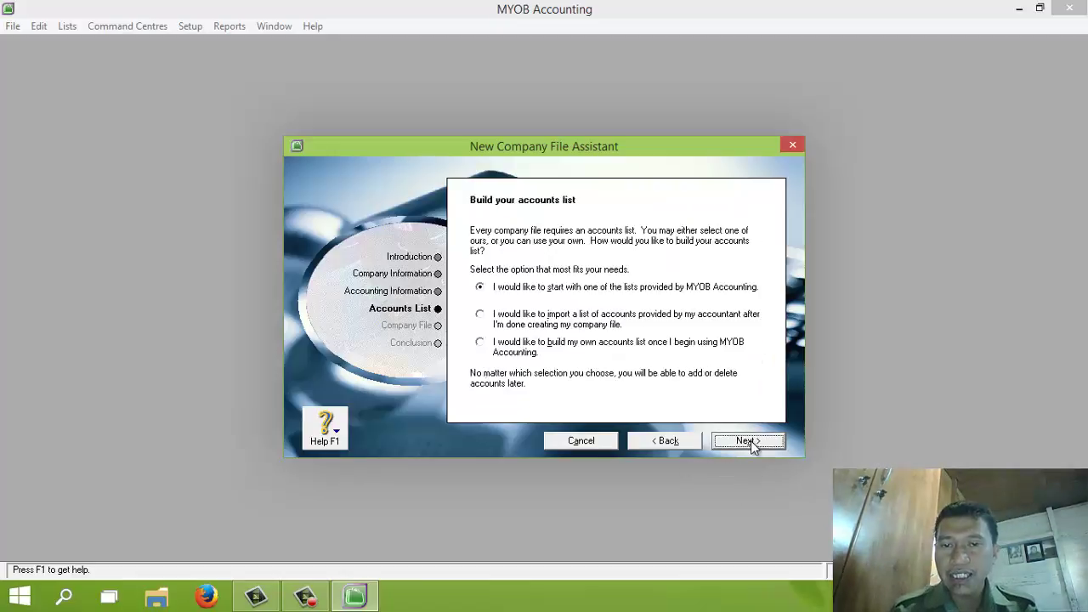
# Choose to import the accountant's list of accounts and proceed to the company file step
pyautogui.click(481, 315)
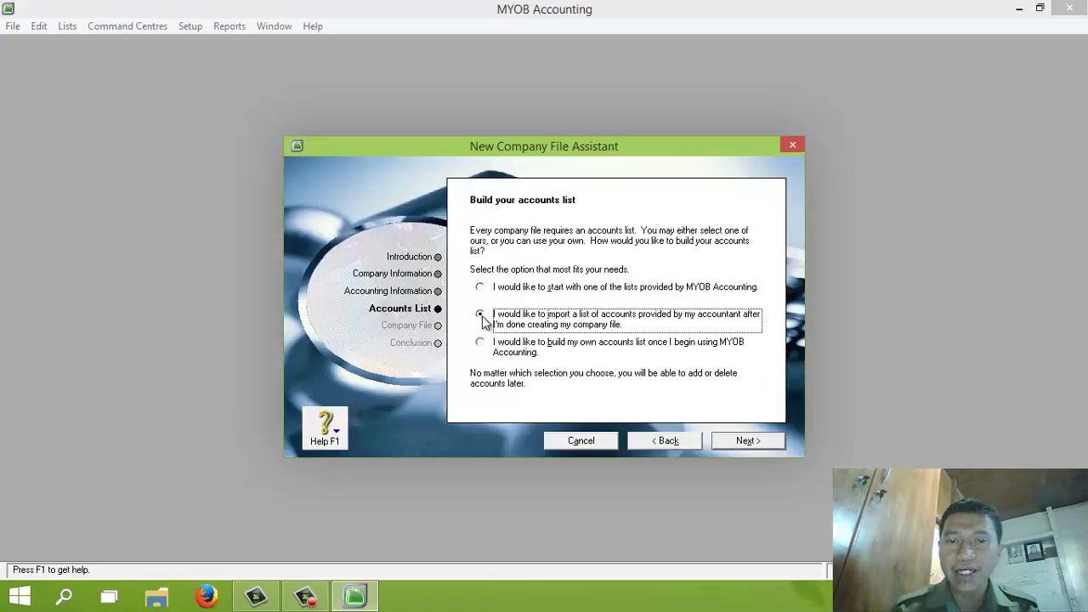
pyautogui.click(752, 447)
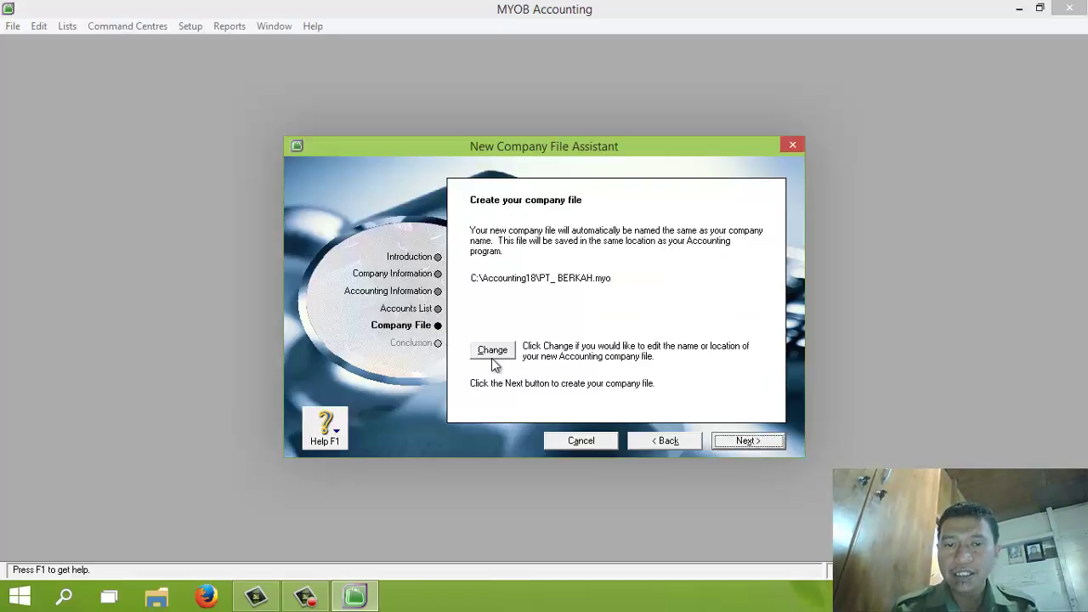
pyautogui.click(495, 354)
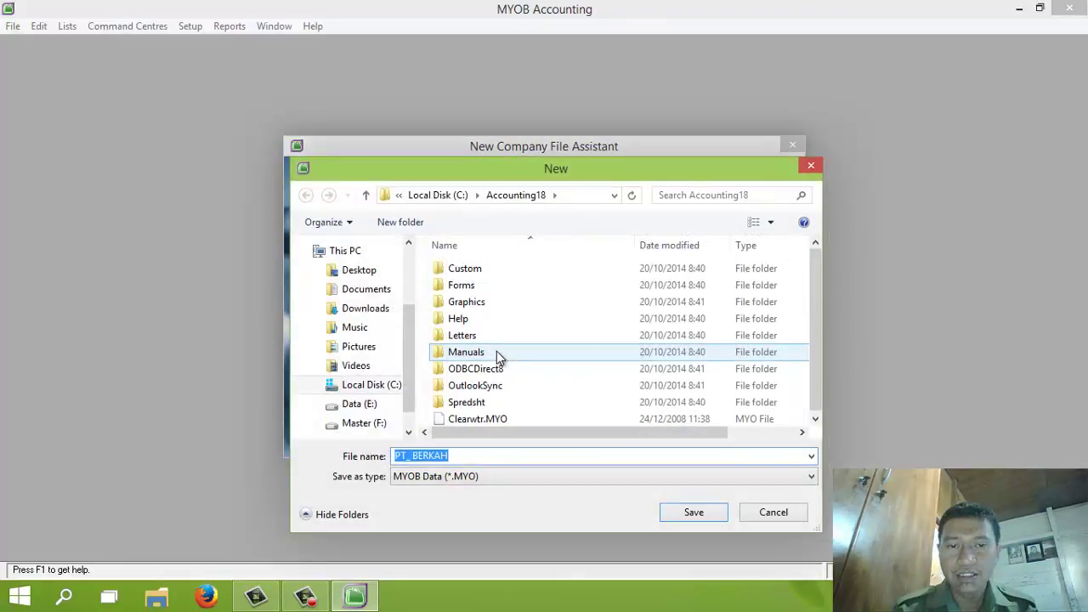
# Save the company file as PT_ BERKAH_Tutorial.MYO in Documents and go to the Command Centre
pyautogui.click(370, 290)
pyautogui.click(493, 456)
pyautogui.doubleClick(493, 456)
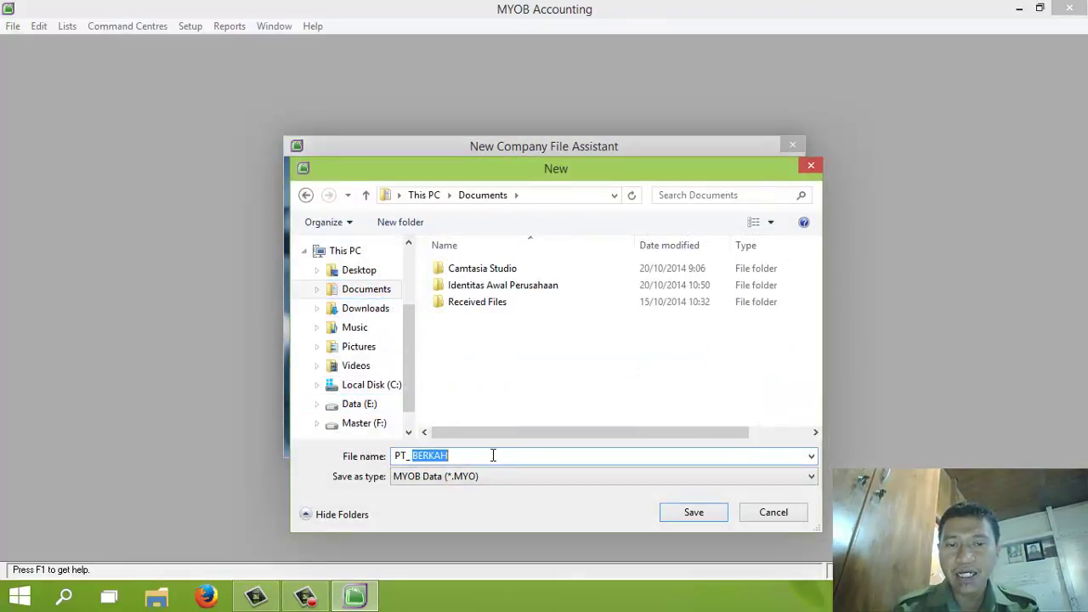
pyautogui.click(493, 456)
pyautogui.write('_T')
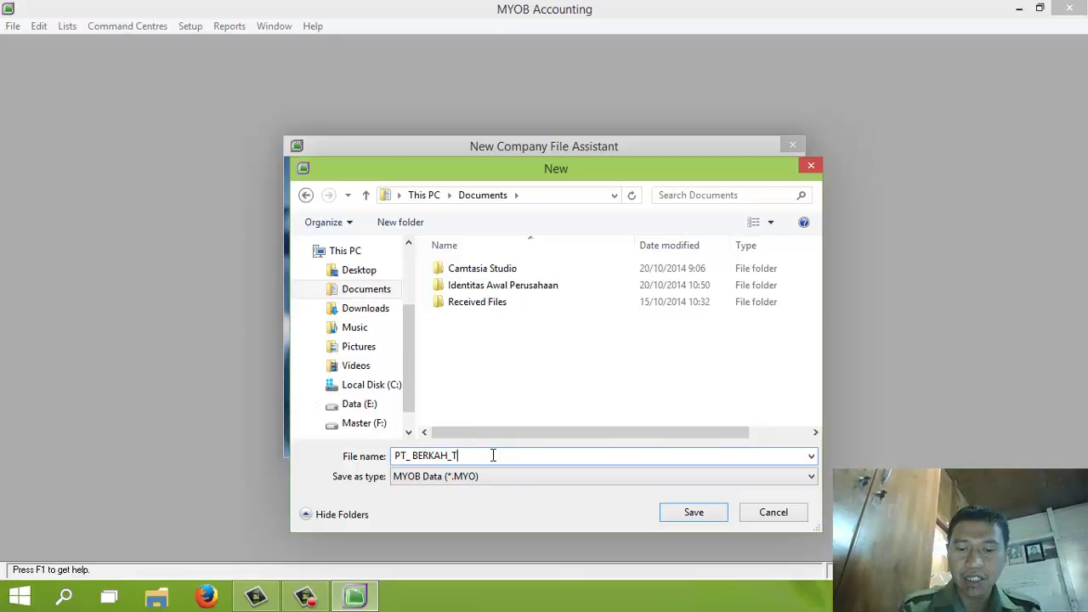
pyautogui.write('utorial')
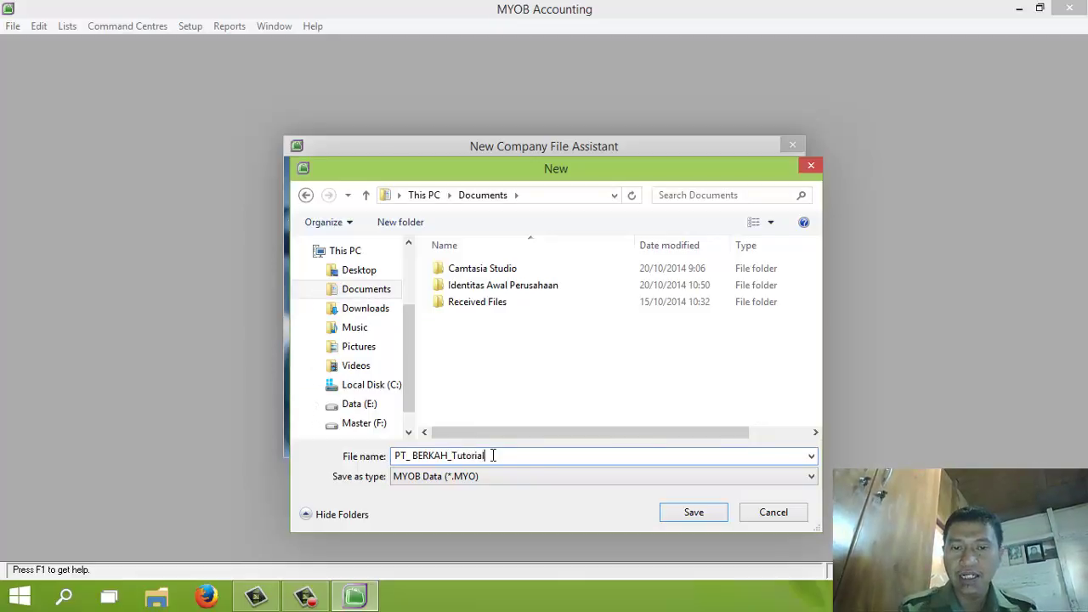
pyautogui.click(692, 518)
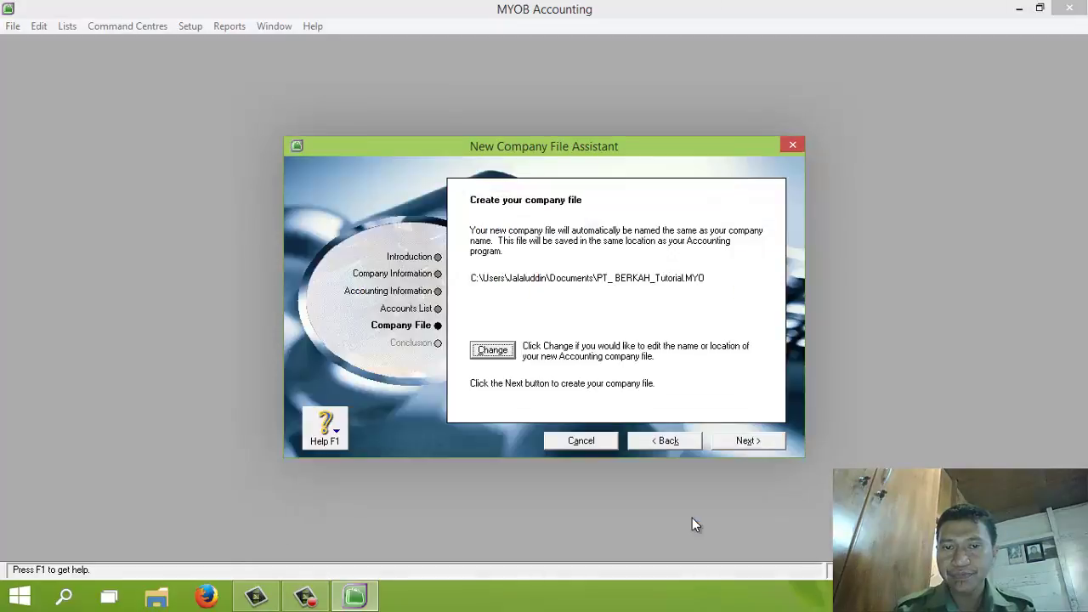
pyautogui.click(763, 438)
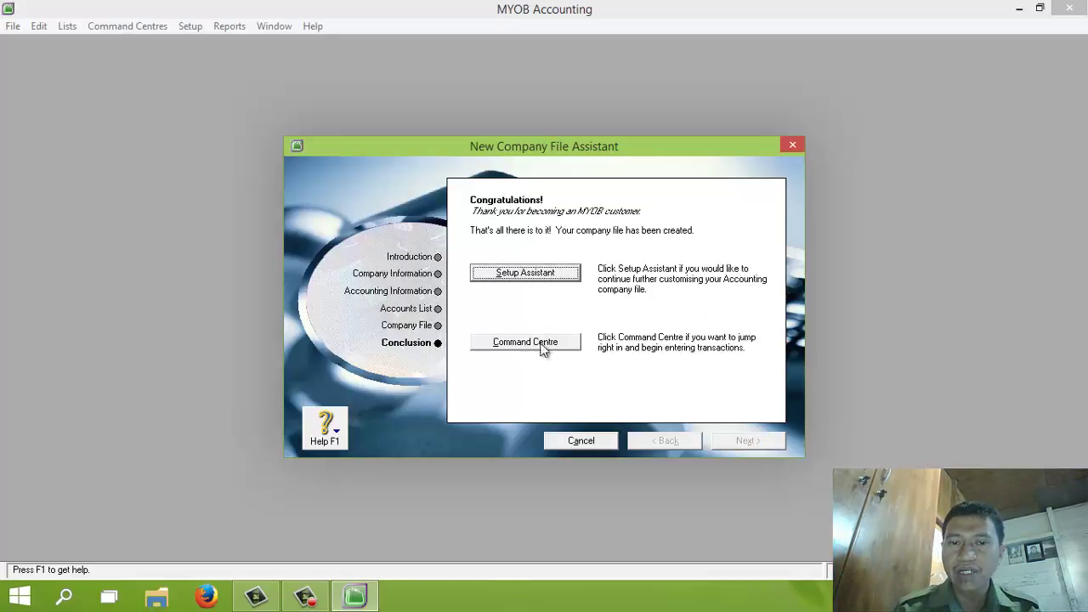
pyautogui.click(527, 342)
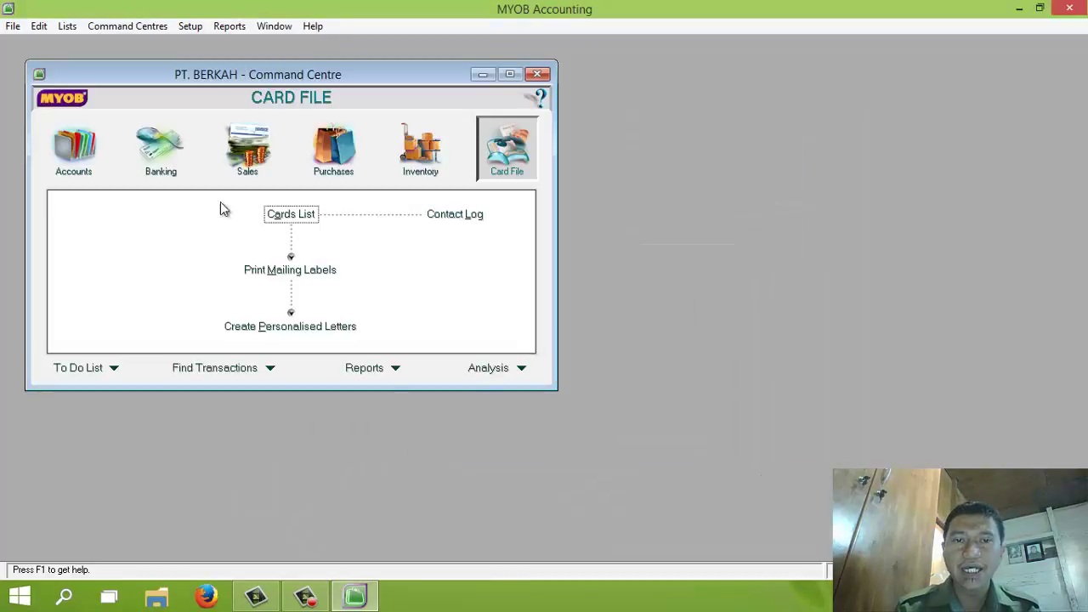
# Open the Accounts List from the Accounts area and maximize it
pyautogui.click(75, 148)
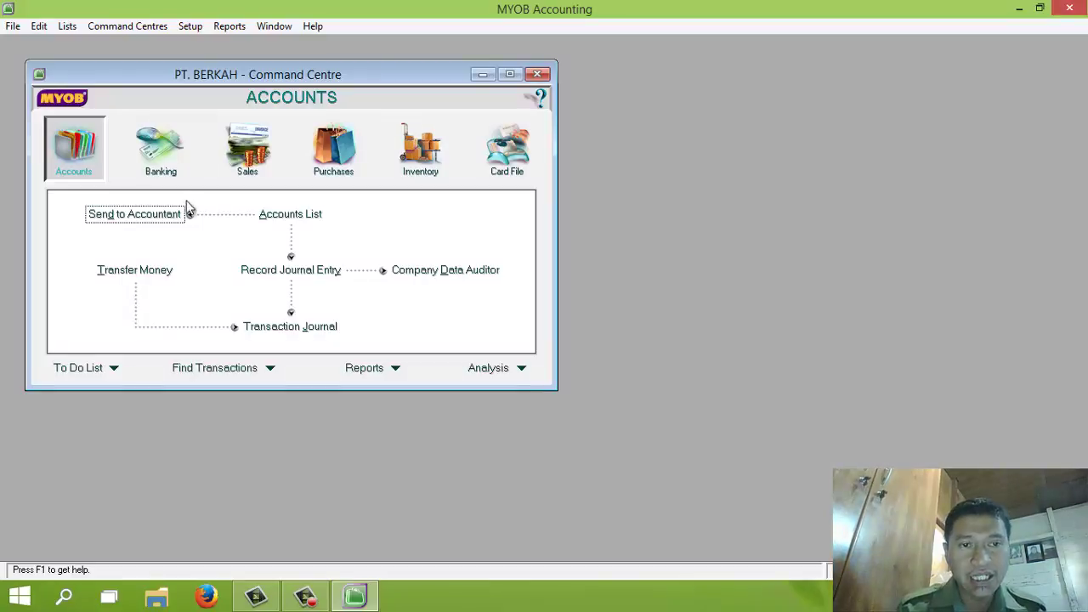
pyautogui.click(276, 215)
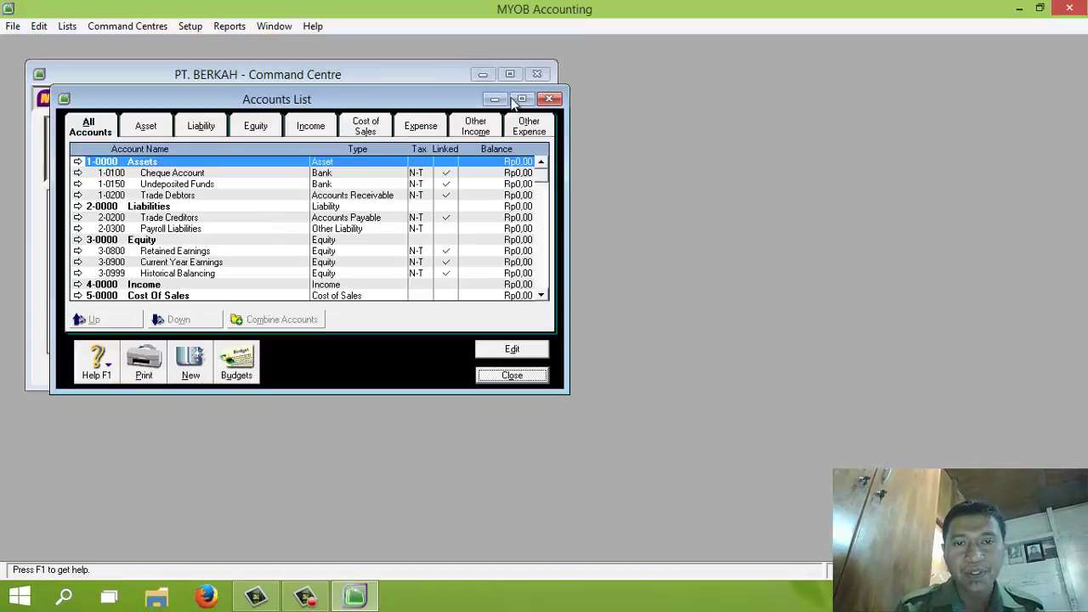
pyautogui.click(521, 99)
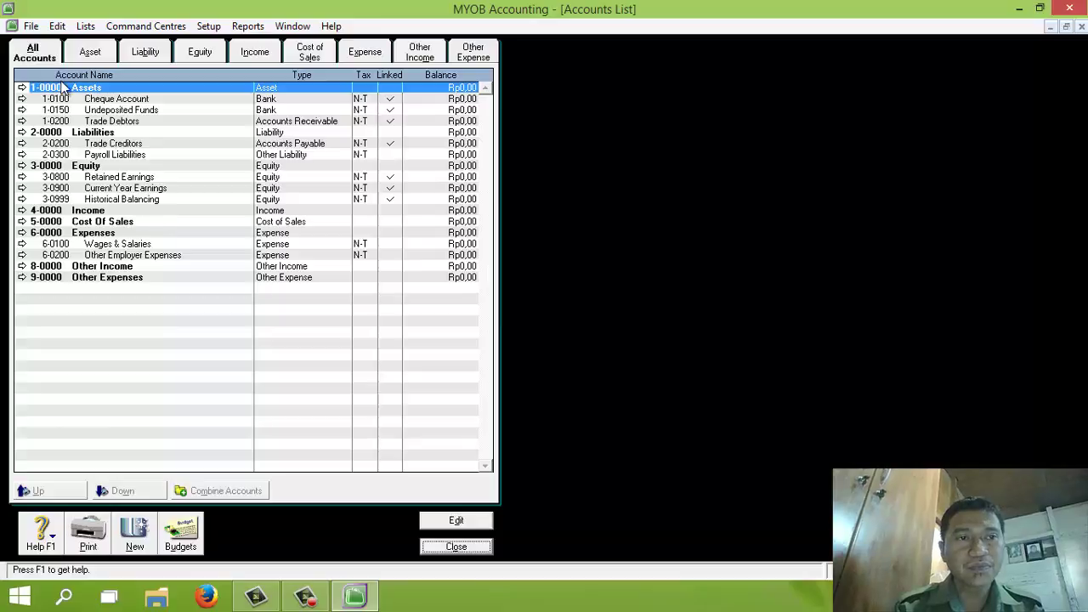
# Start an Account Information import with duplicate records set to Update Existing Record
pyautogui.click(32, 28)
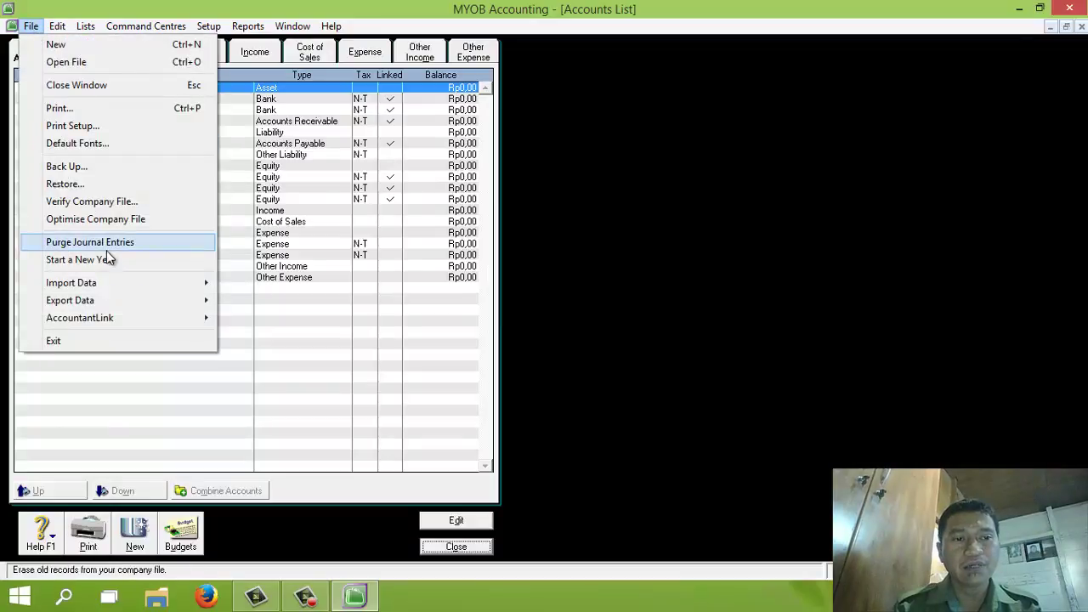
pyautogui.moveTo(94, 282)
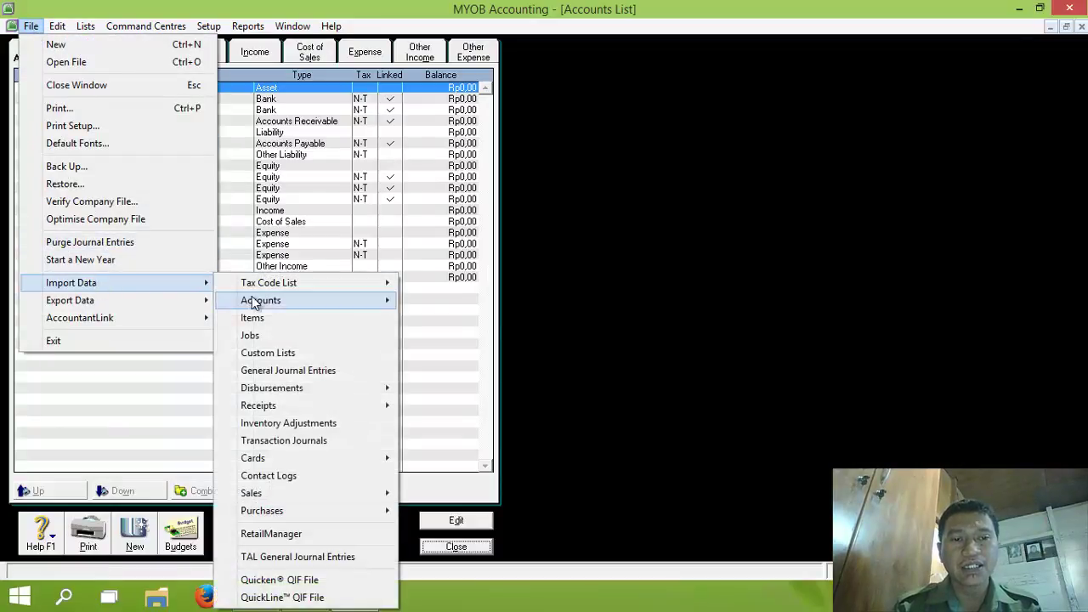
pyautogui.moveTo(315, 302)
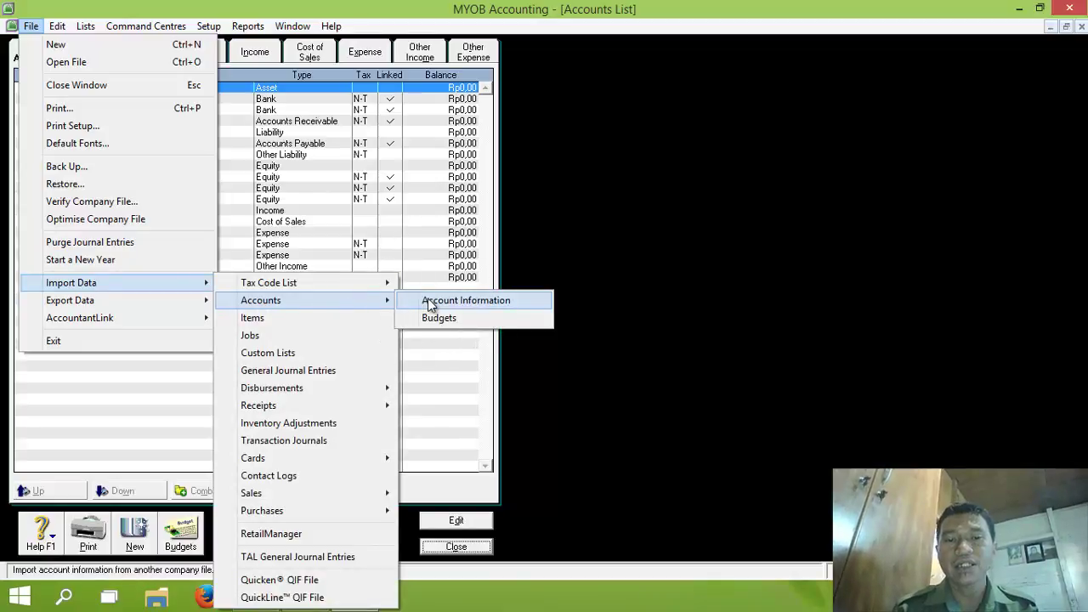
pyautogui.click(428, 299)
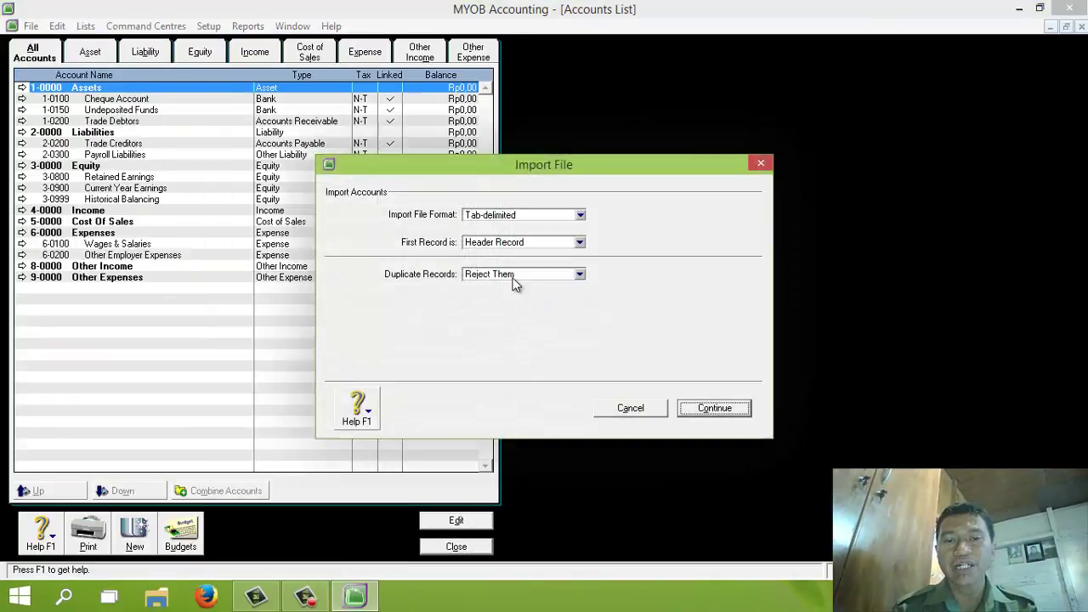
pyautogui.click(579, 274)
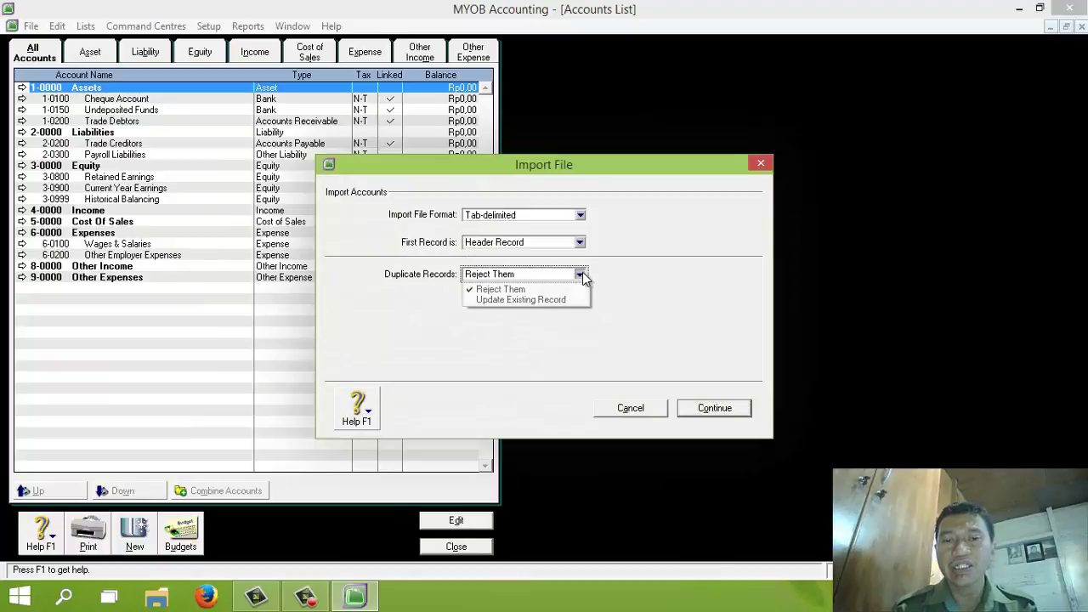
pyautogui.click(522, 300)
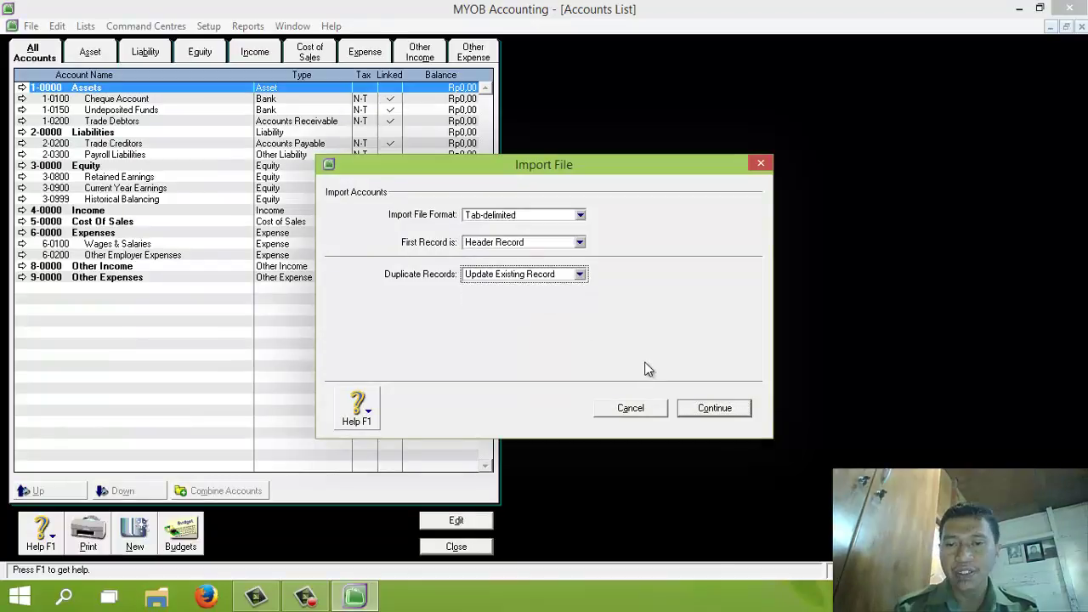
pyautogui.click(705, 409)
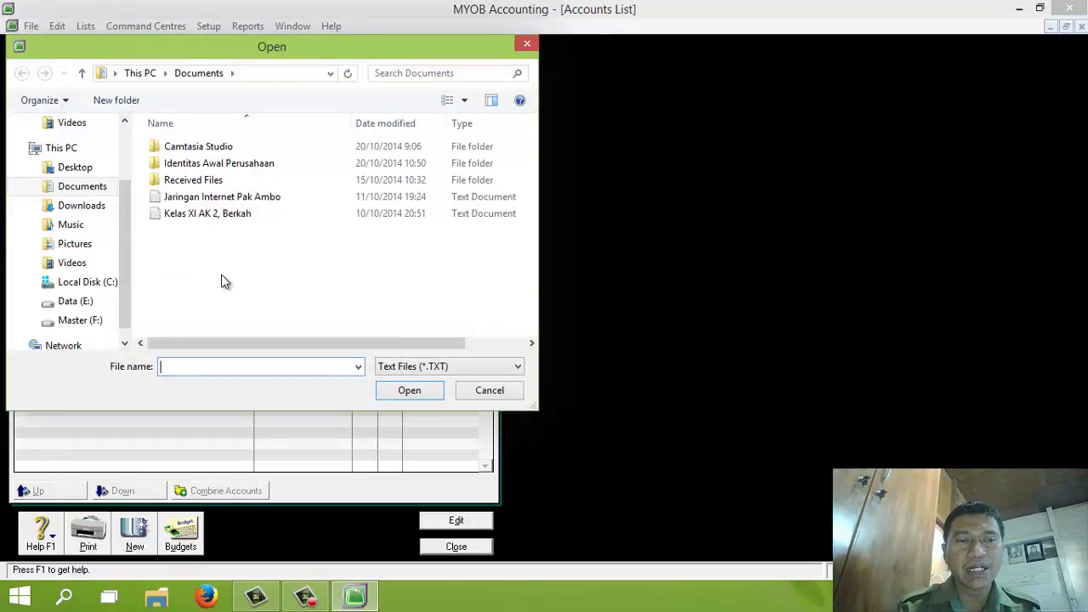
# Choose Account_List_Berkah - New from E:\Praktek MYOB as the import file
pyautogui.click(84, 304)
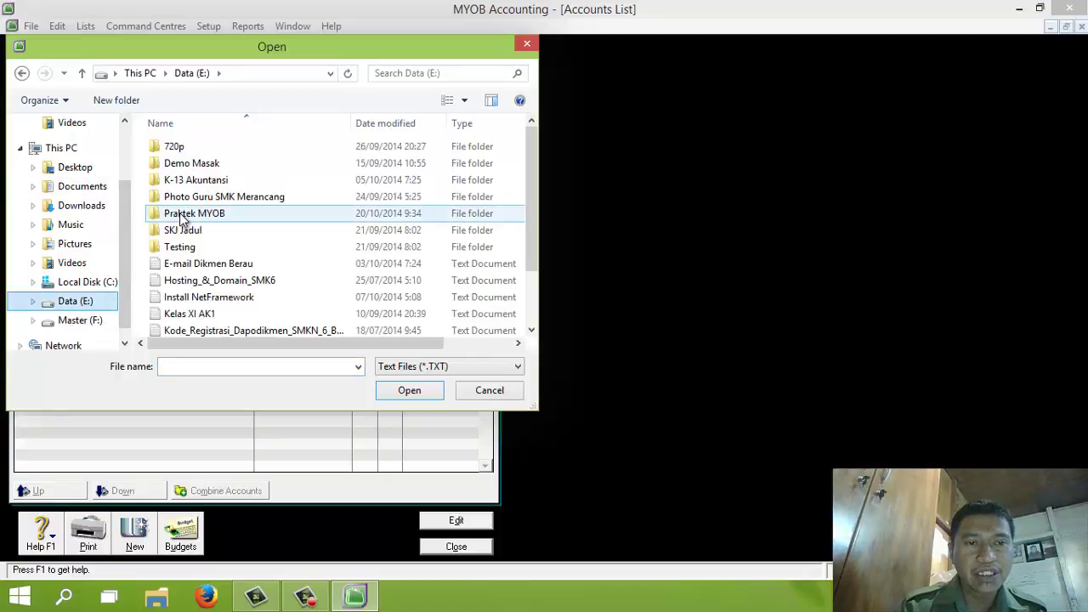
pyautogui.doubleClick(182, 216)
pyautogui.click(214, 182)
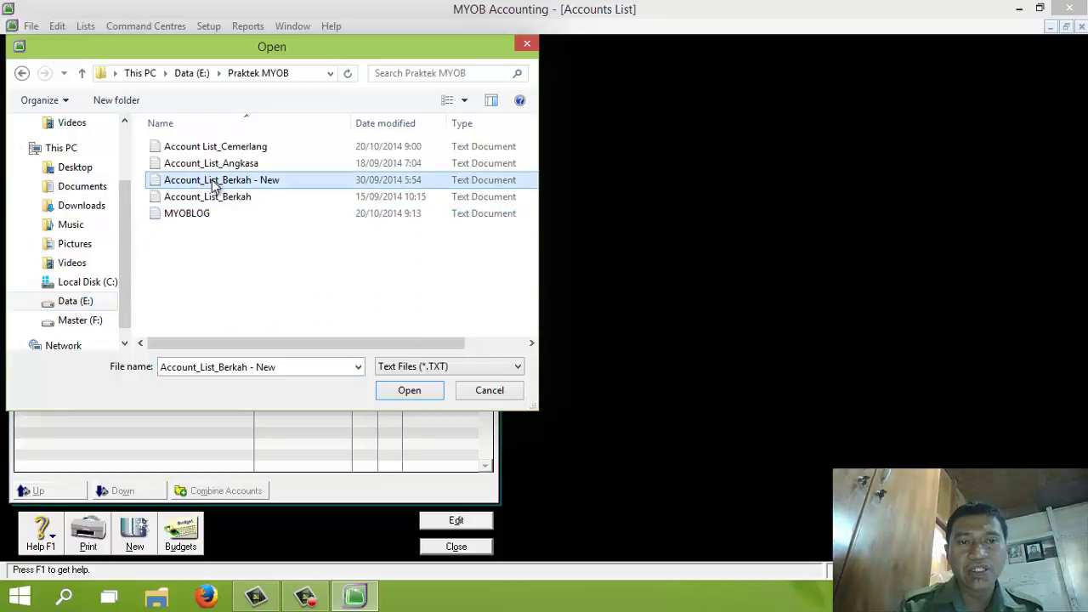
pyautogui.click(400, 387)
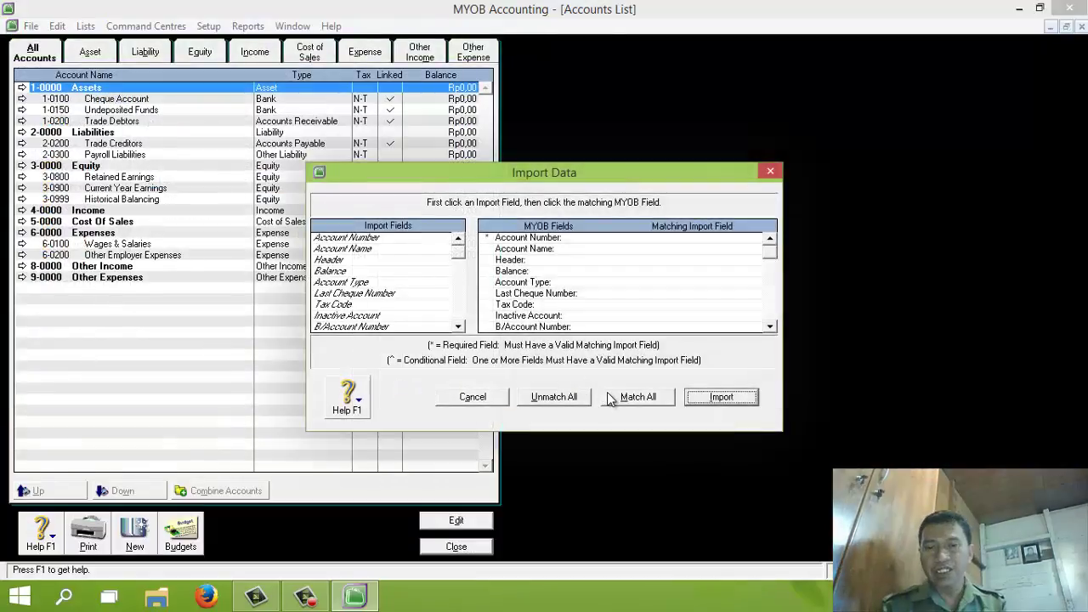
# Match all fields, import the 65 accounts, and review the refreshed list filtered to Asset accounts
pyautogui.click(637, 397)
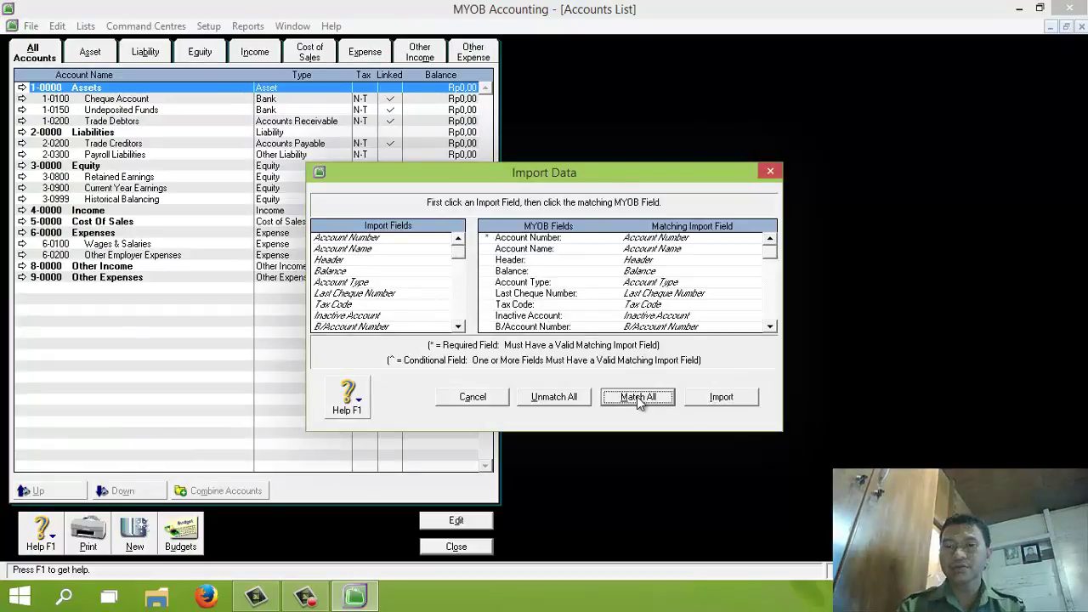
pyautogui.click(707, 400)
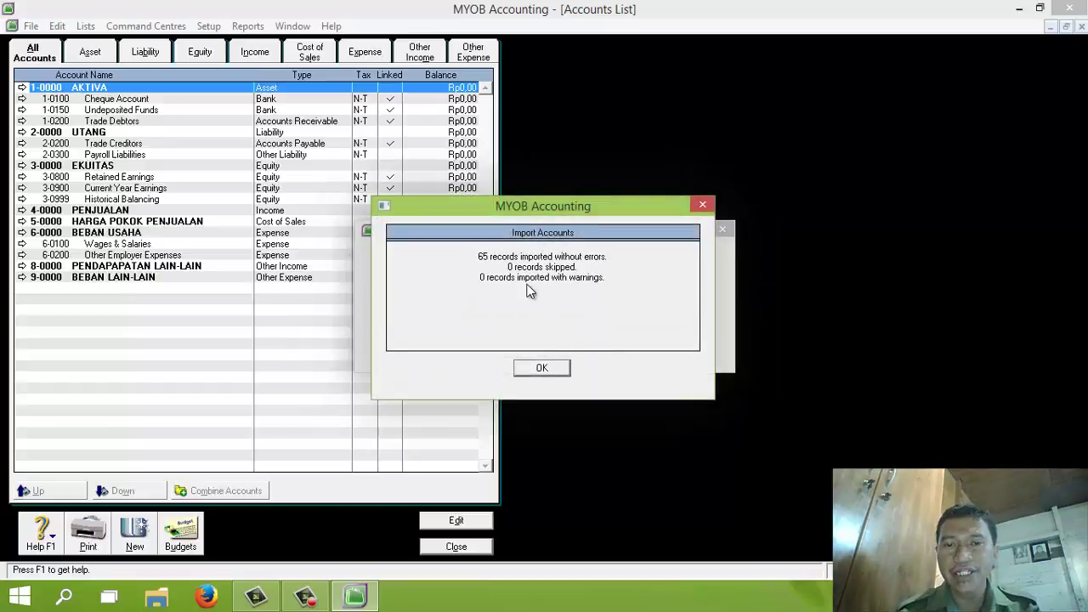
pyautogui.click(542, 369)
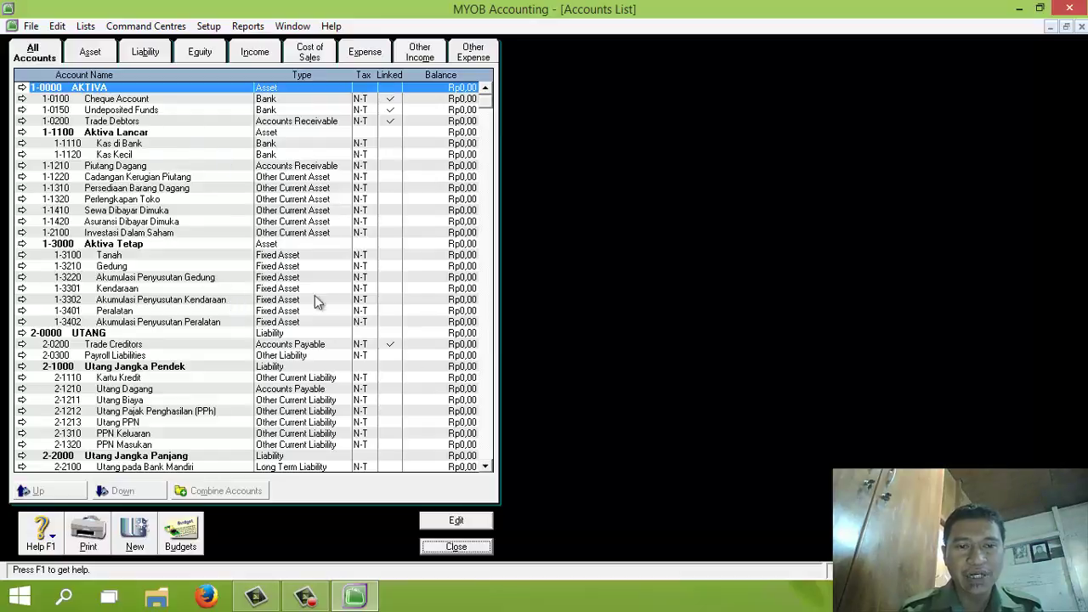
pyautogui.click(486, 451)
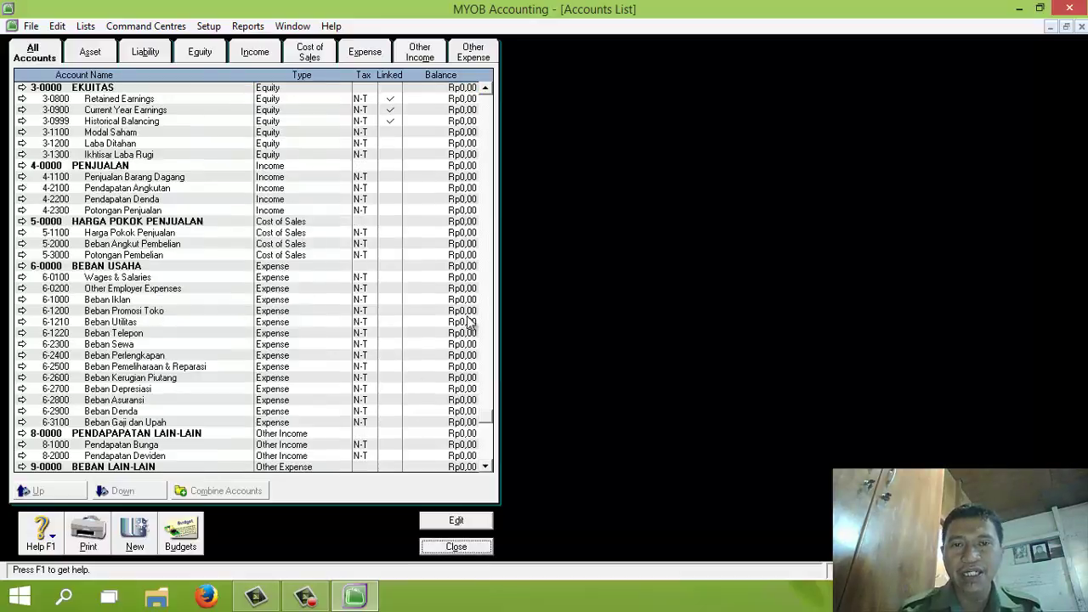
pyautogui.click(488, 117)
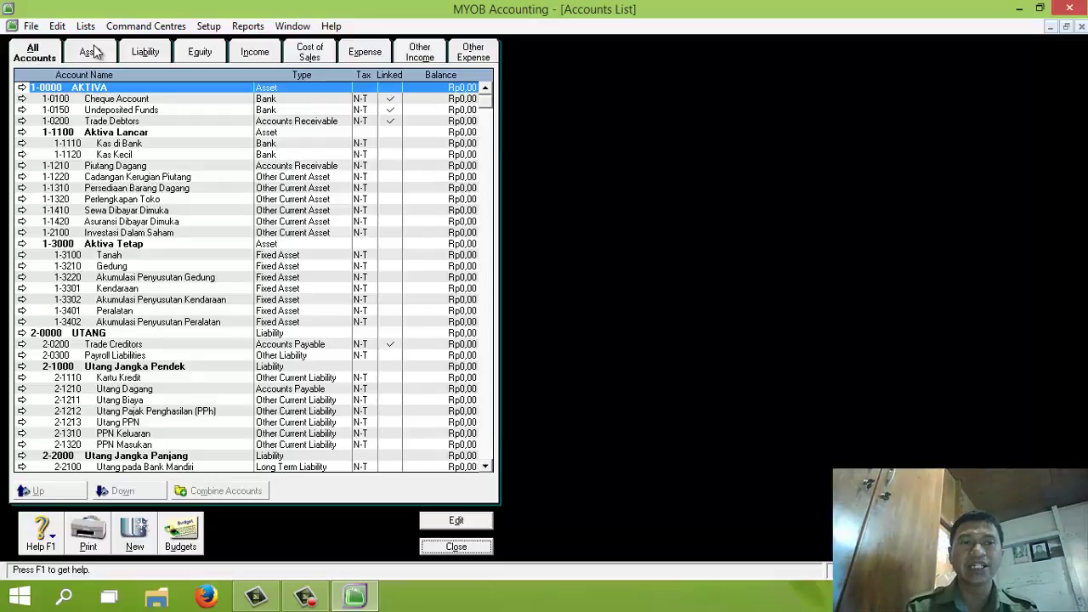
pyautogui.click(95, 52)
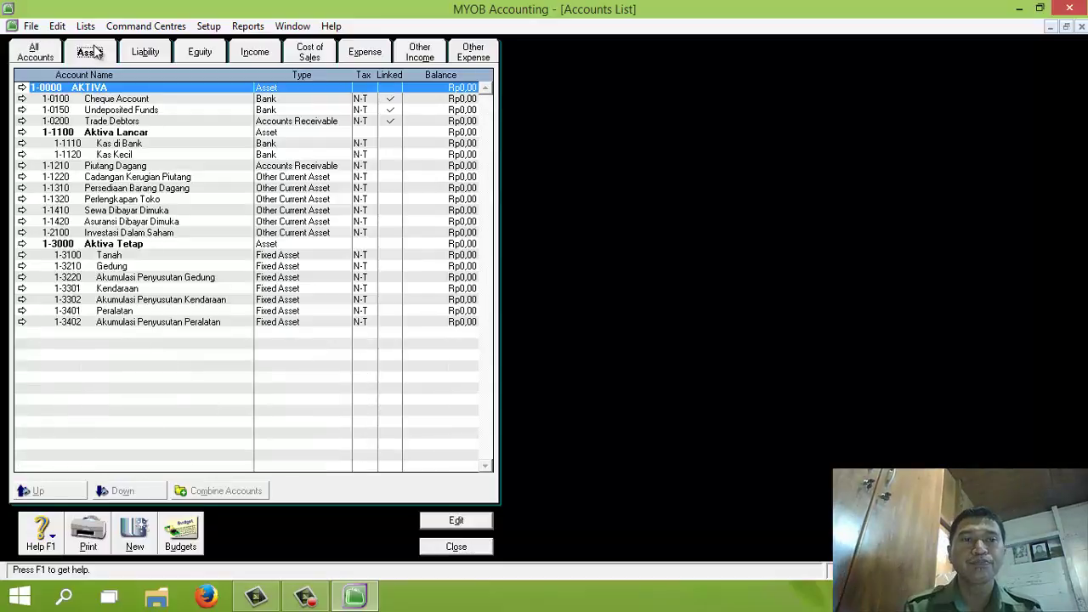
# Link undeposited funds to 1-1110 Kas di Bank in the Accounts & Banking linked accounts
pyautogui.click(210, 27)
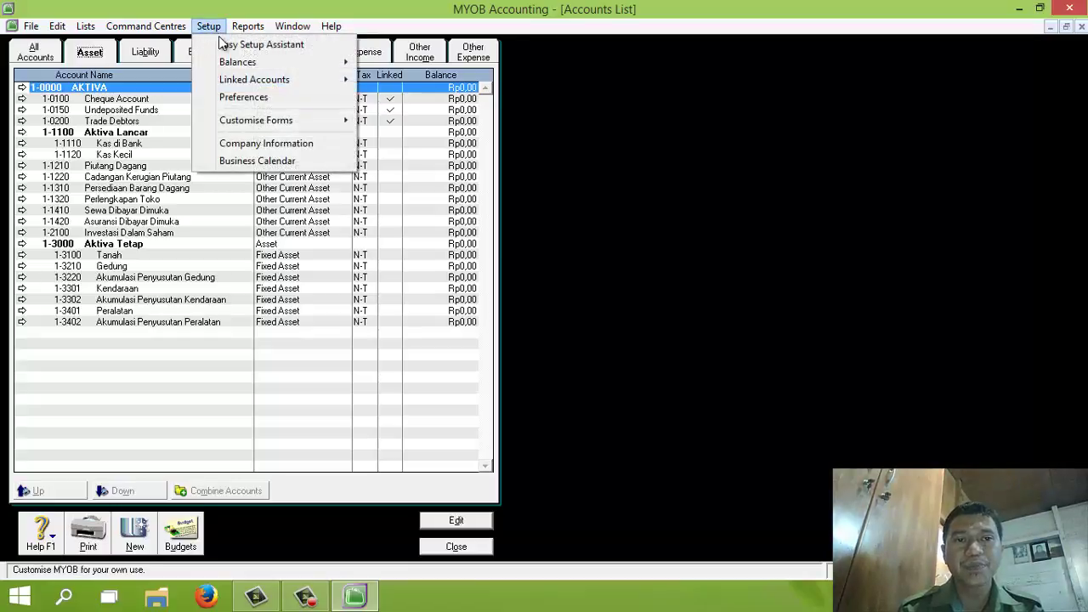
pyautogui.moveTo(312, 81)
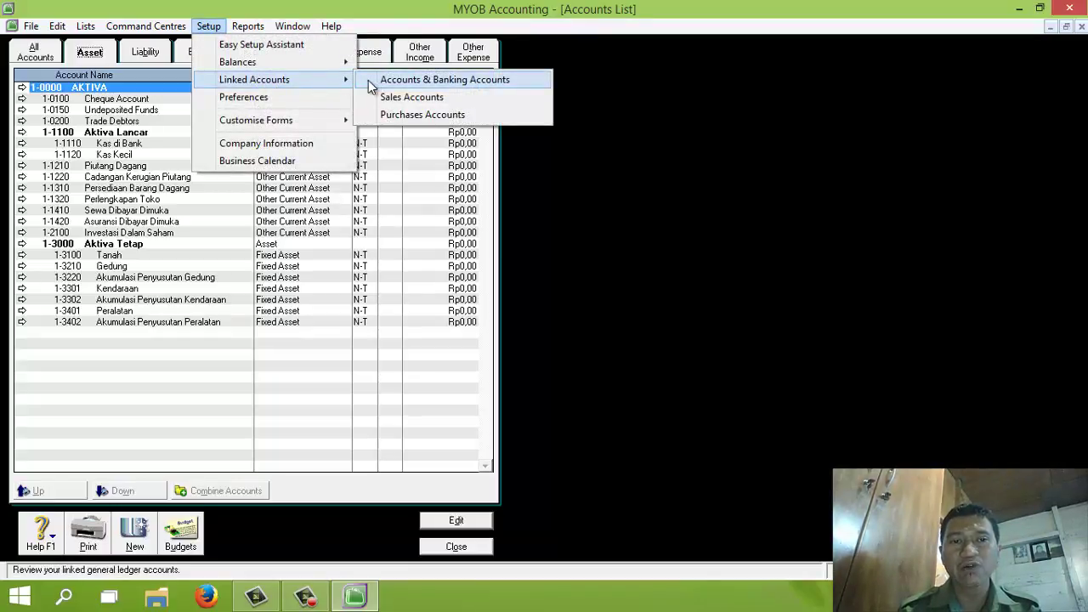
pyautogui.click(368, 79)
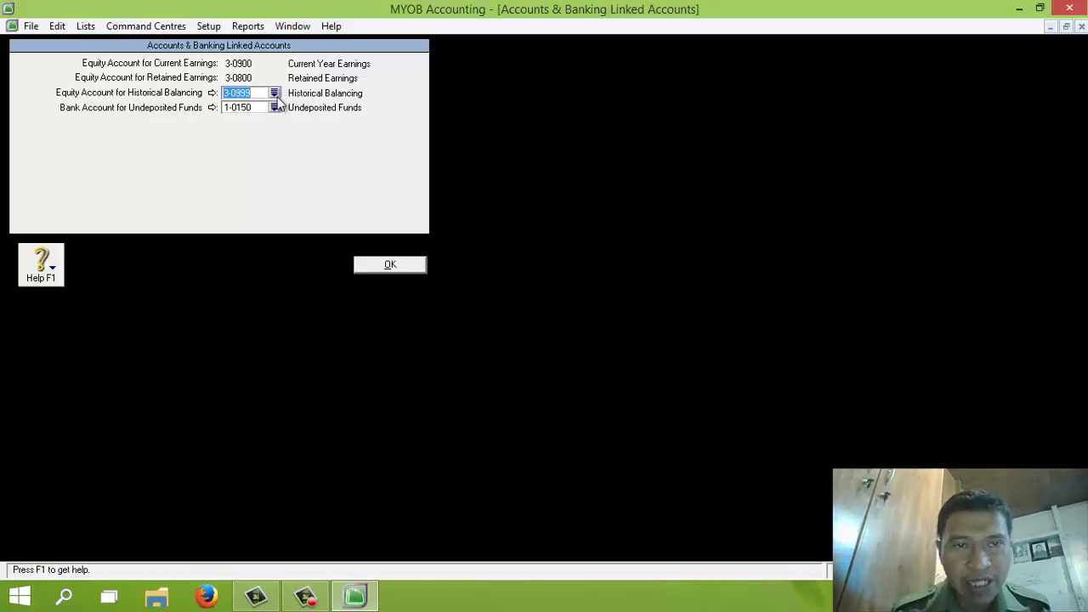
pyautogui.click(273, 108)
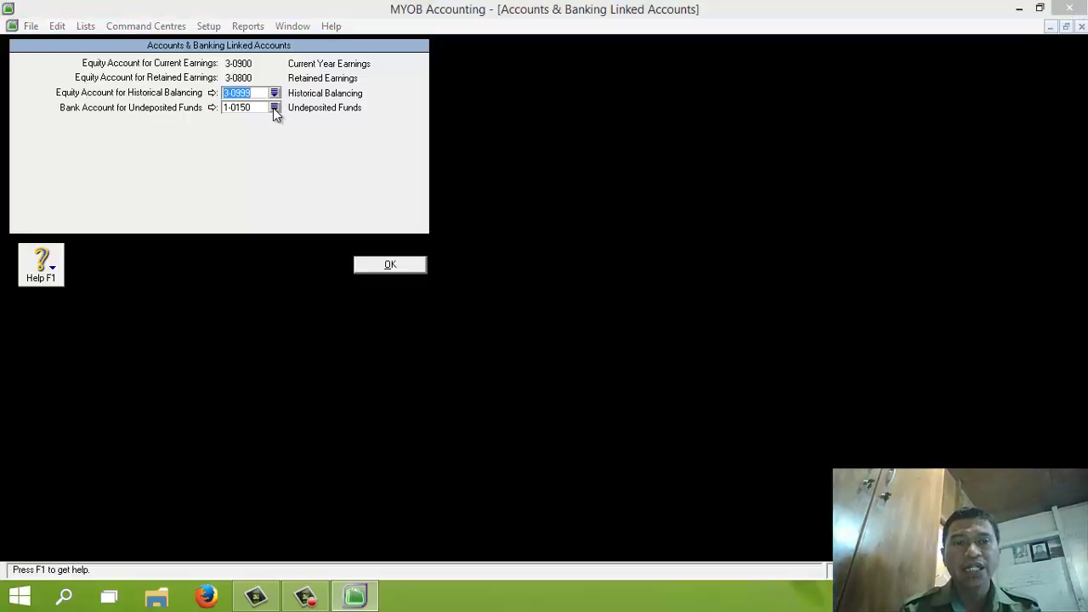
pyautogui.doubleClick(459, 235)
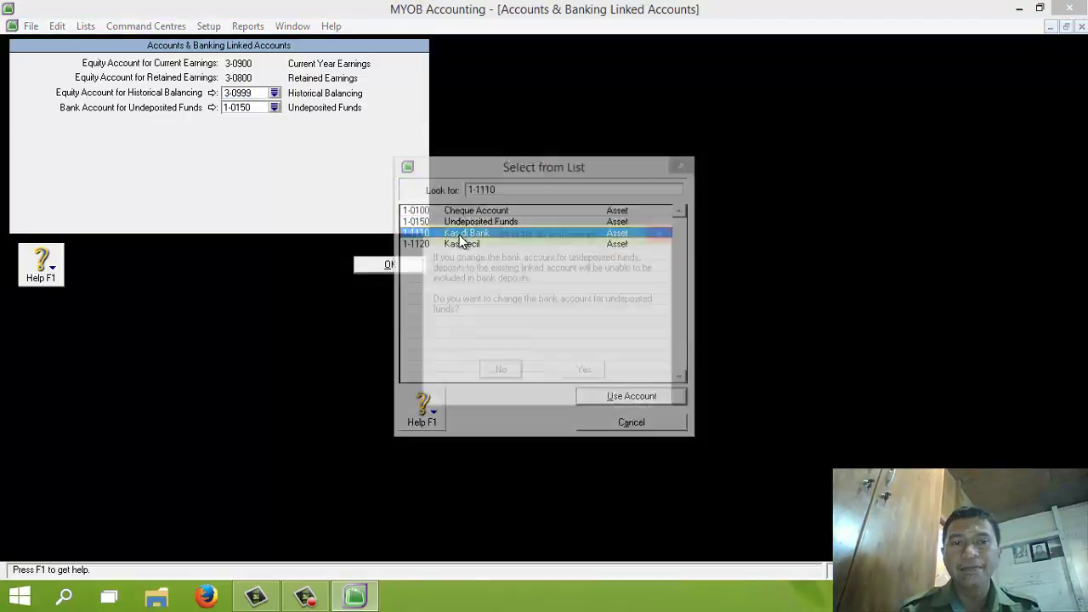
pyautogui.click(585, 376)
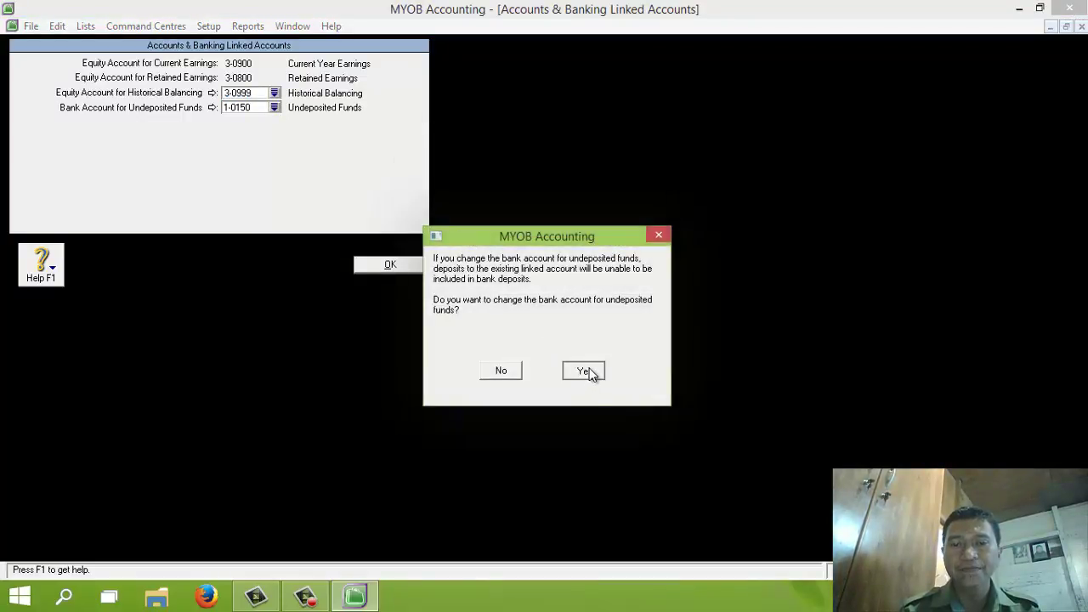
pyautogui.click(405, 267)
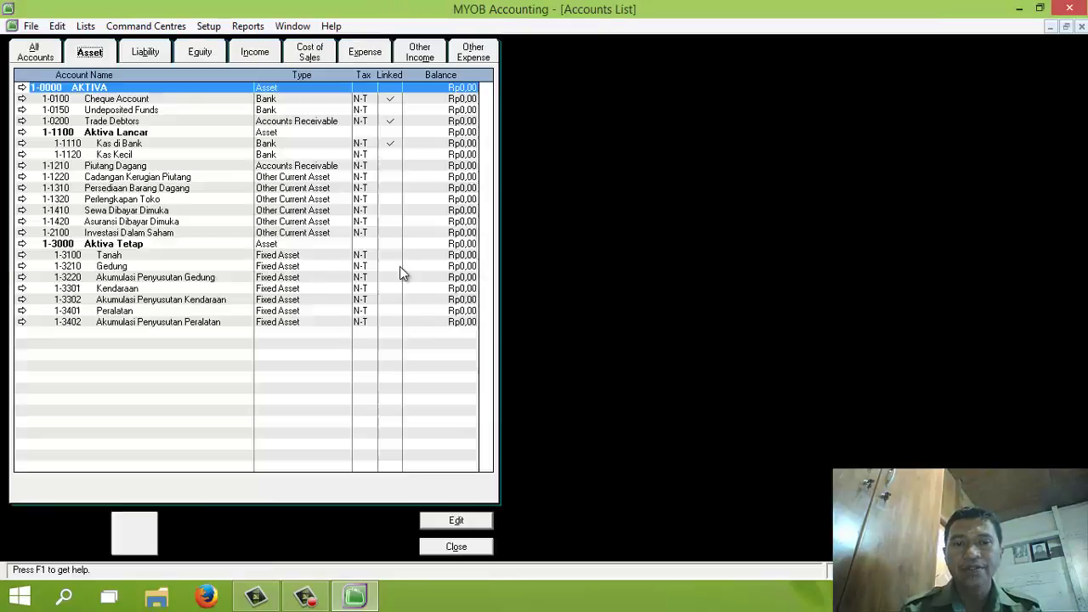
pyautogui.click(210, 27)
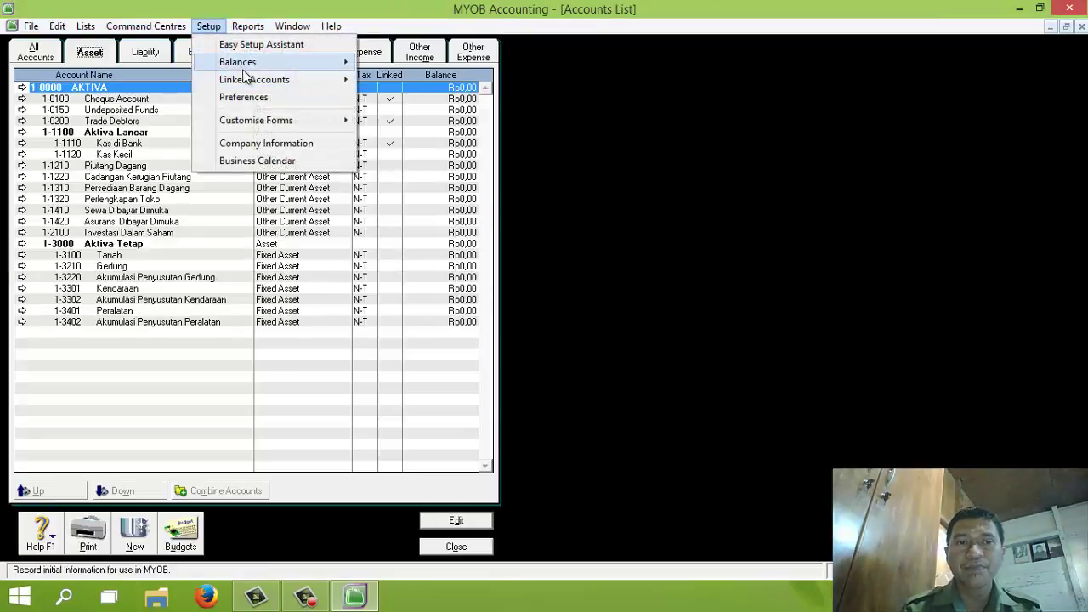
pyautogui.moveTo(251, 79)
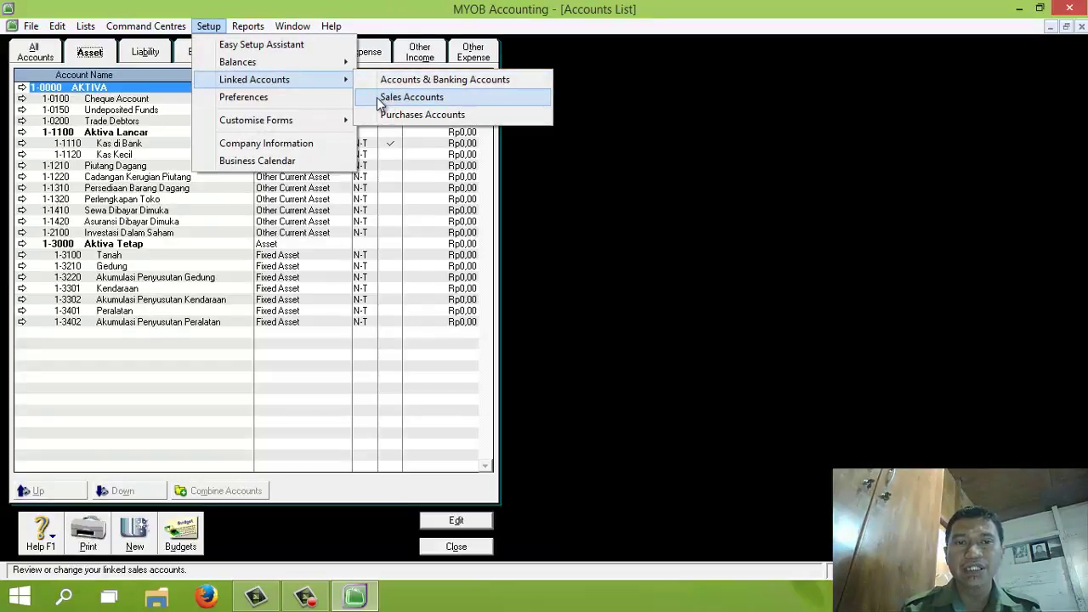
# Set sales receivables to 1-1210 Piutang Dagang and customer receipts to 1-1110 Kas di Bank
pyautogui.click(379, 99)
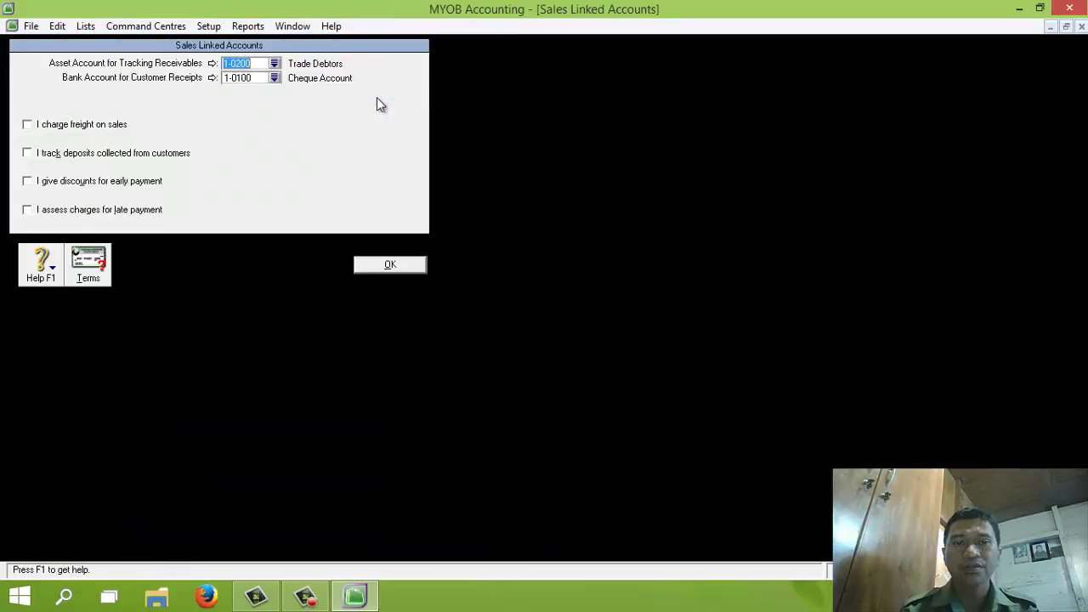
pyautogui.click(274, 64)
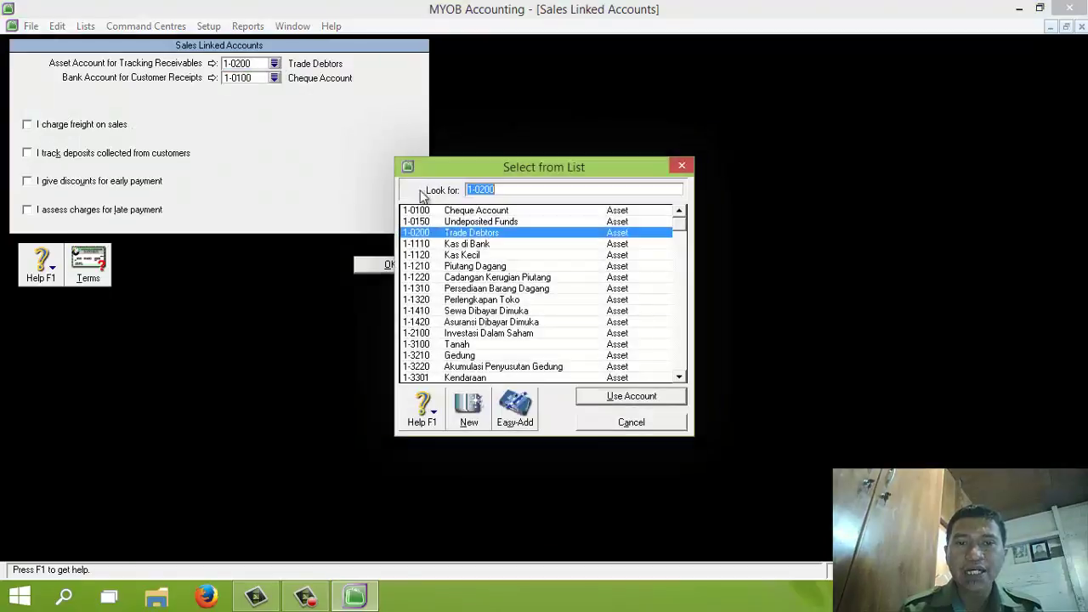
pyautogui.click(491, 269)
pyautogui.doubleClick(491, 269)
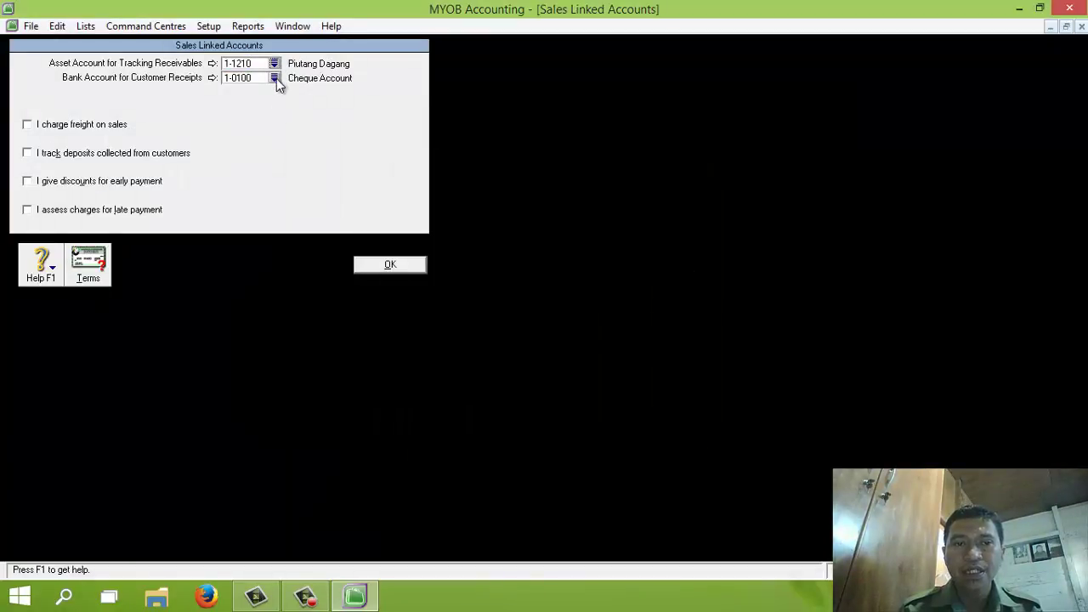
pyautogui.click(274, 78)
pyautogui.doubleClick(486, 235)
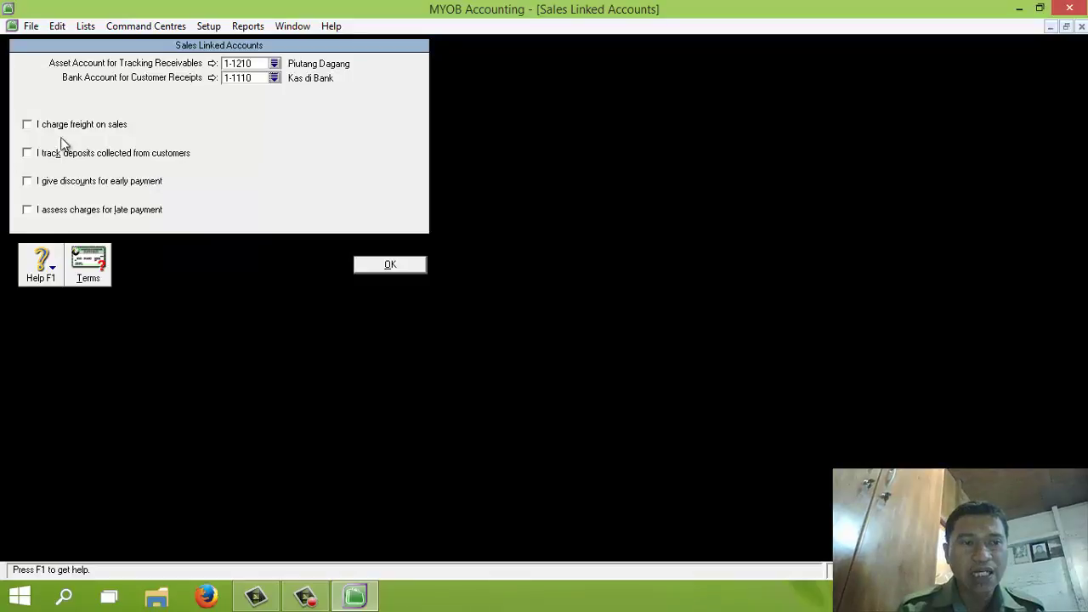
# Enable freight (4-2100), early-payment discounts (4-2300) and late charges (4-2200) for sales, and save
pyautogui.click(28, 125)
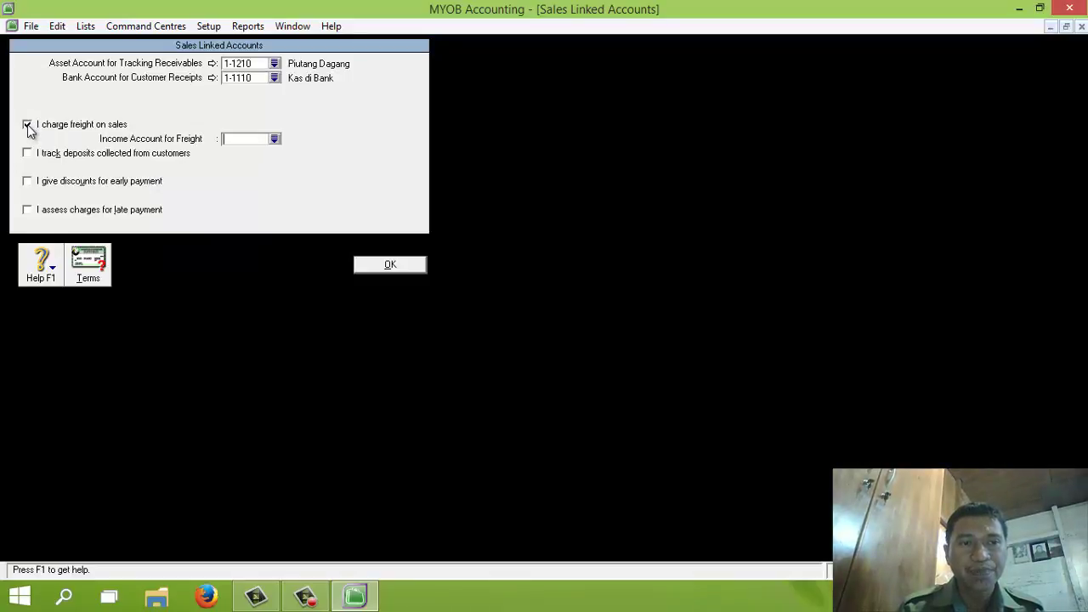
pyautogui.click(275, 139)
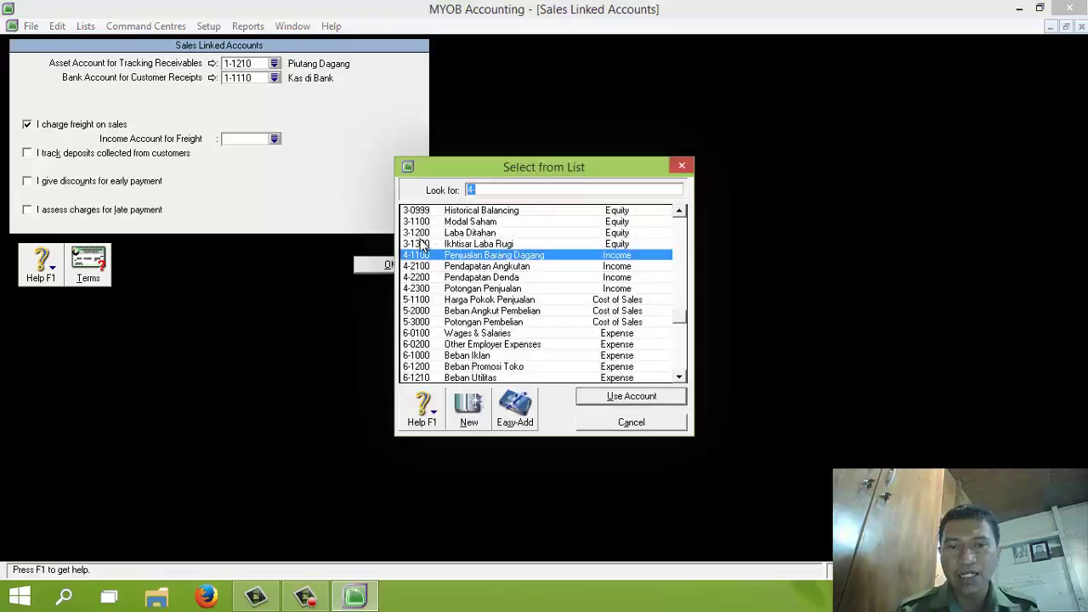
pyautogui.doubleClick(495, 267)
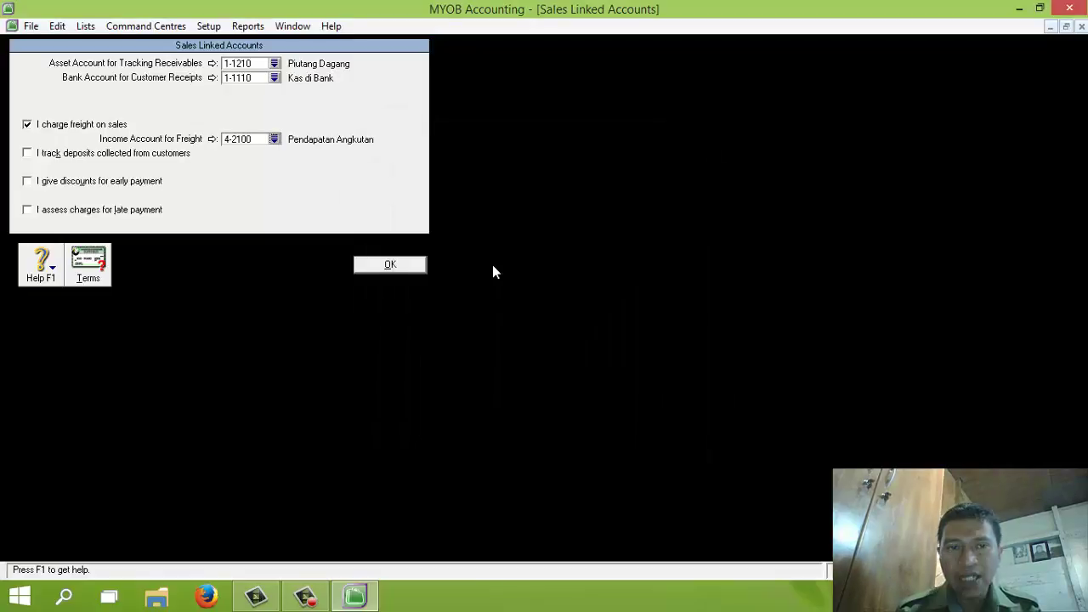
pyautogui.click(28, 181)
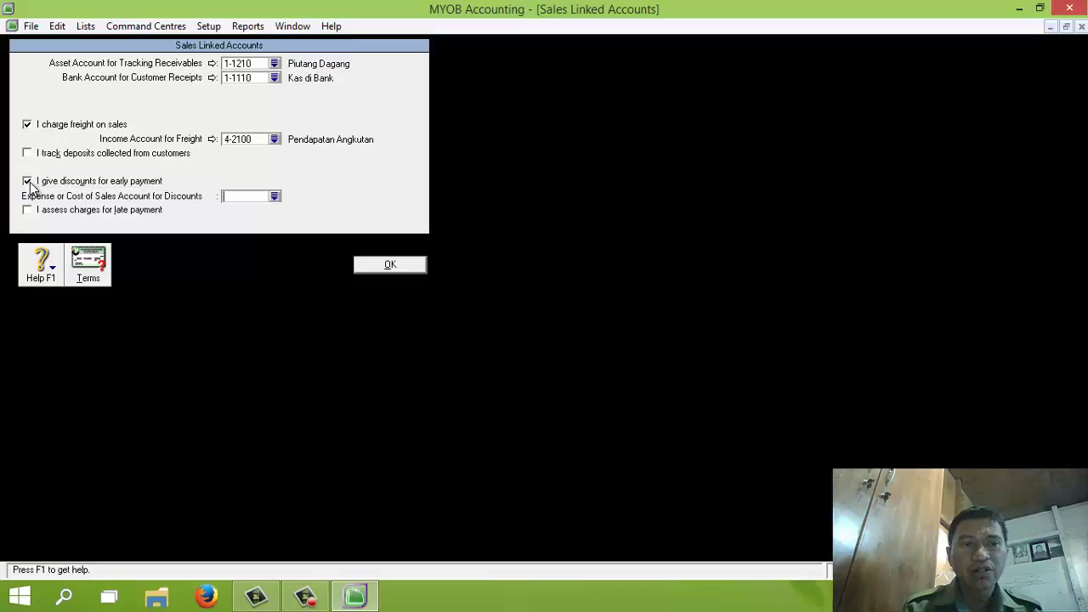
pyautogui.click(278, 195)
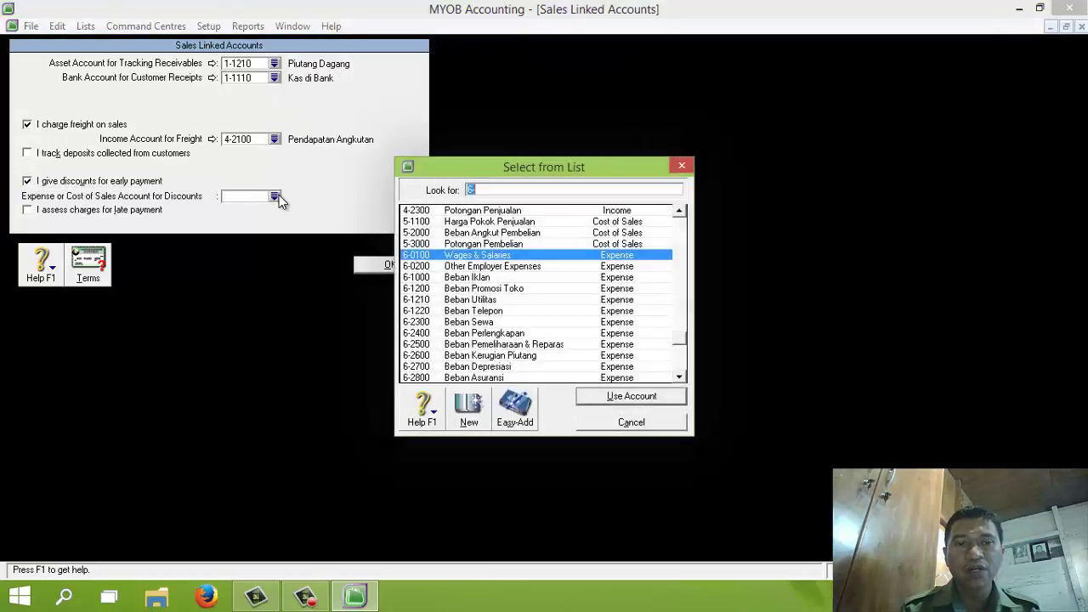
pyautogui.doubleClick(504, 214)
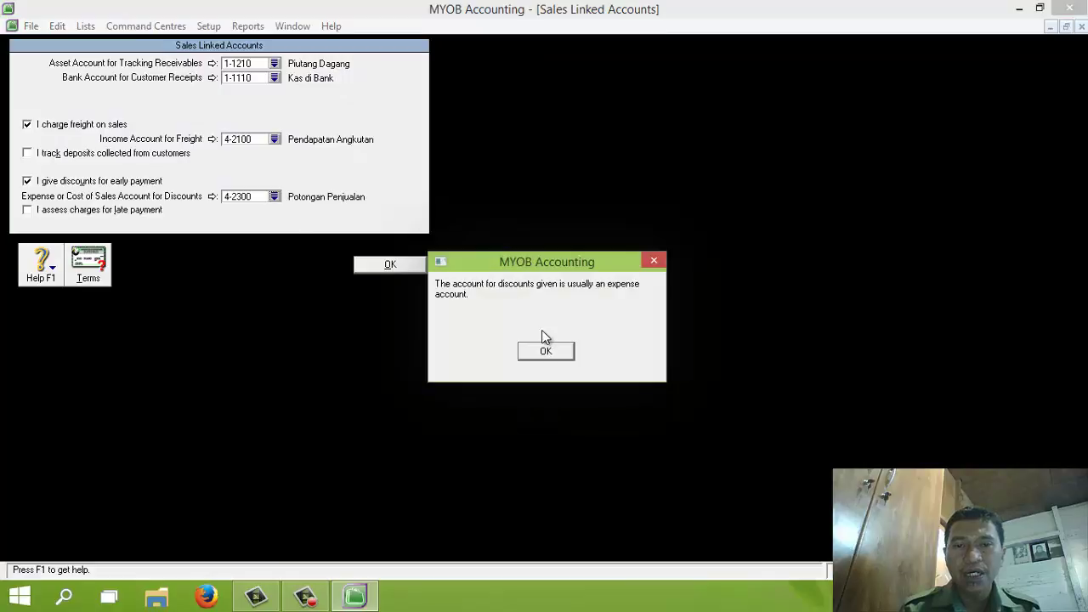
pyautogui.click(555, 352)
pyautogui.click(28, 210)
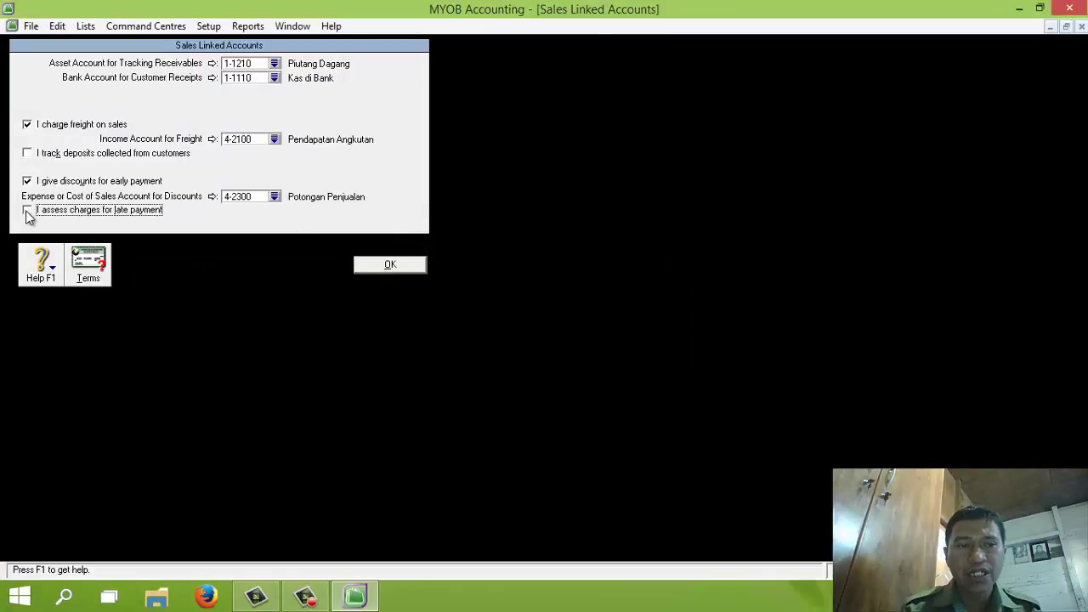
pyautogui.click(274, 224)
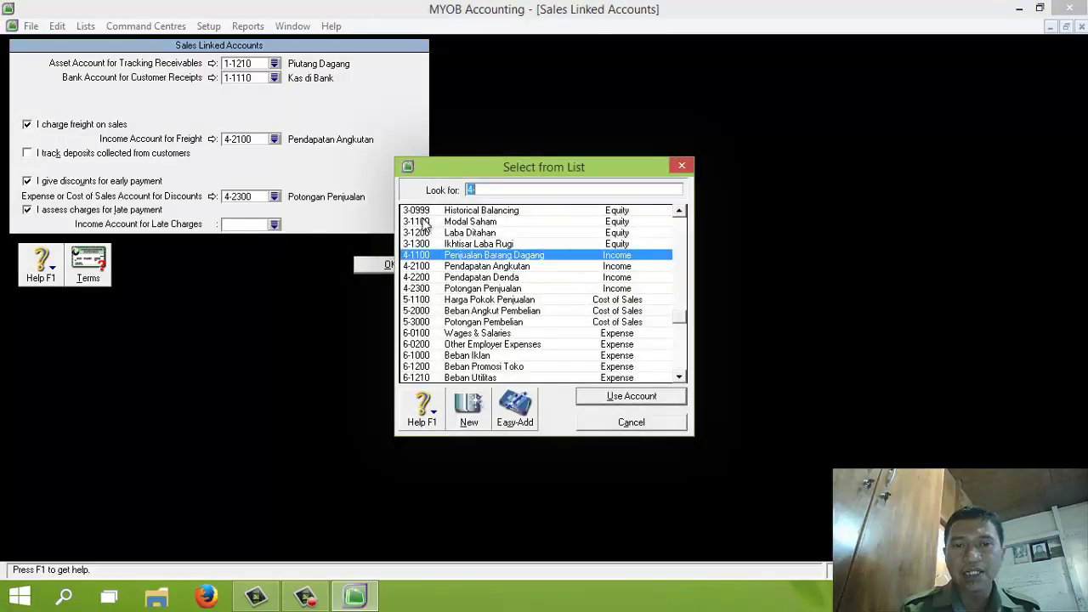
pyautogui.doubleClick(492, 277)
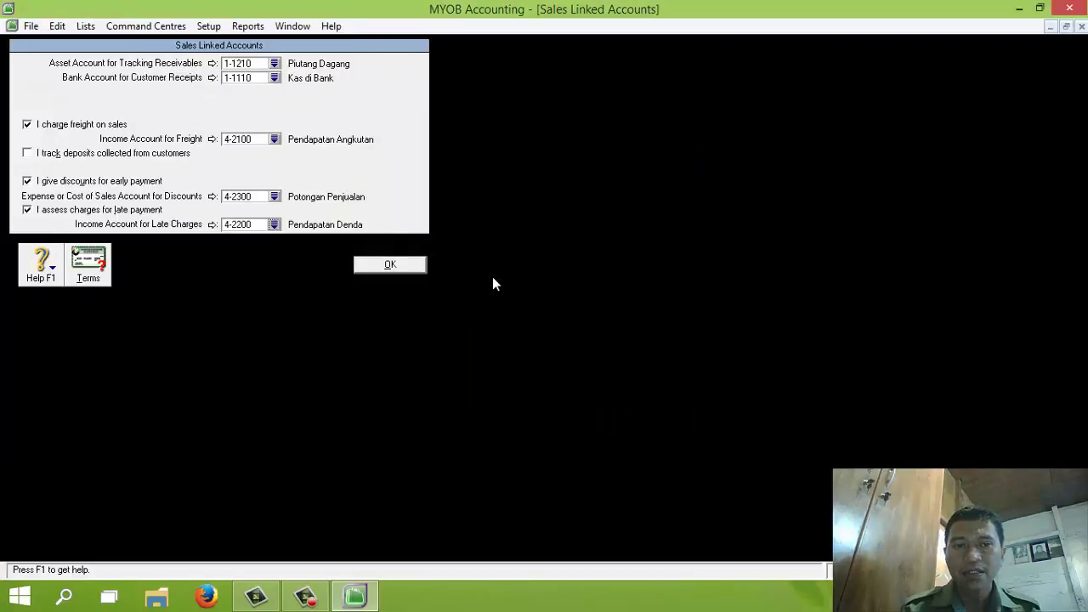
pyautogui.click(418, 266)
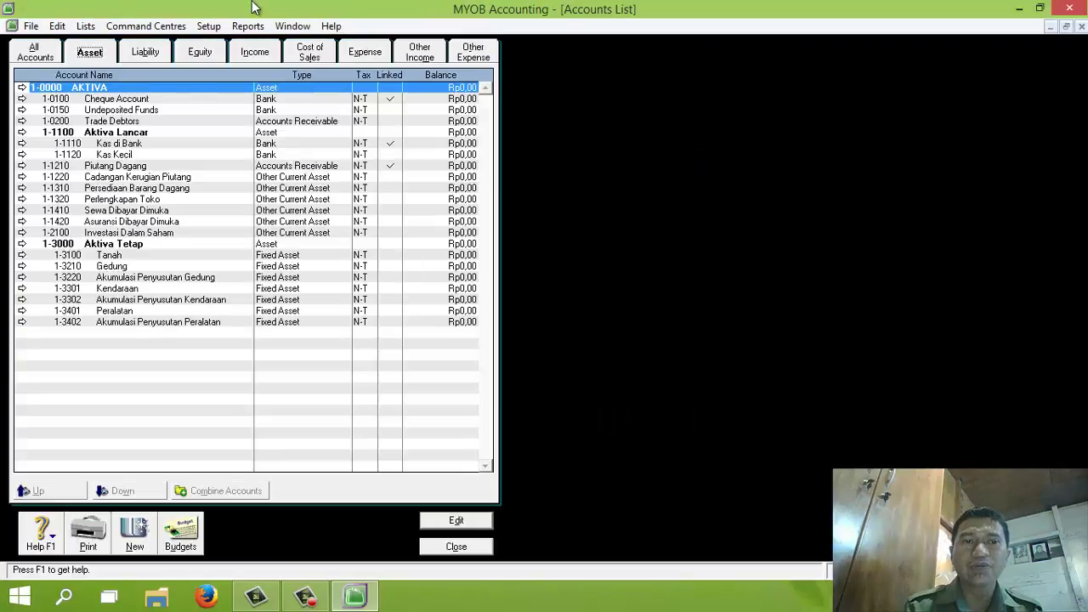
pyautogui.click(208, 26)
# Set purchase payables to 2-1210 Utang Dagang and bill payments to Kas di Bank
pyautogui.moveTo(350, 63)
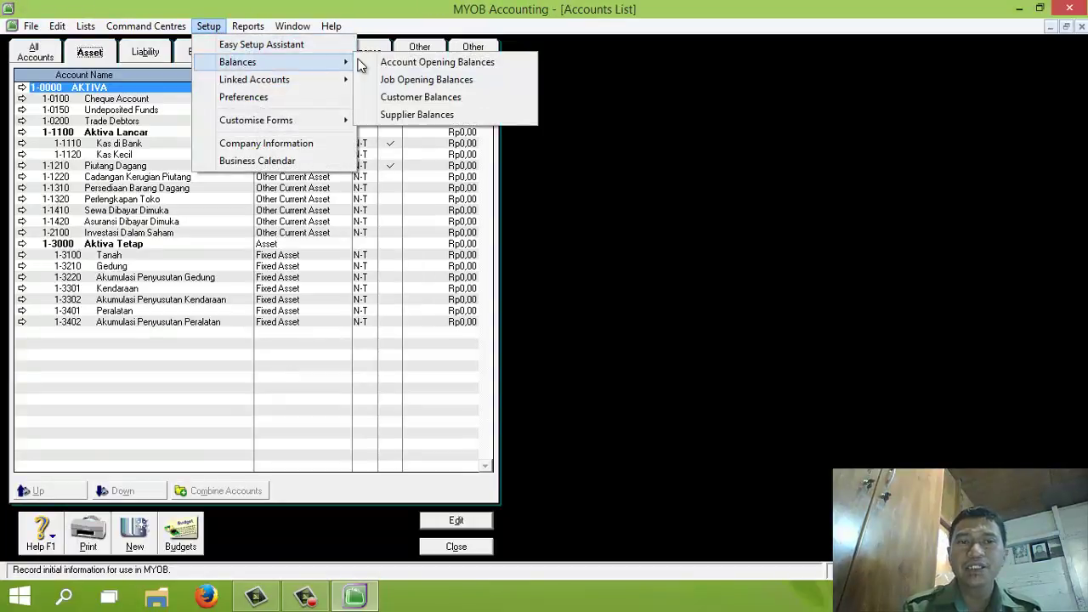
pyautogui.moveTo(300, 83)
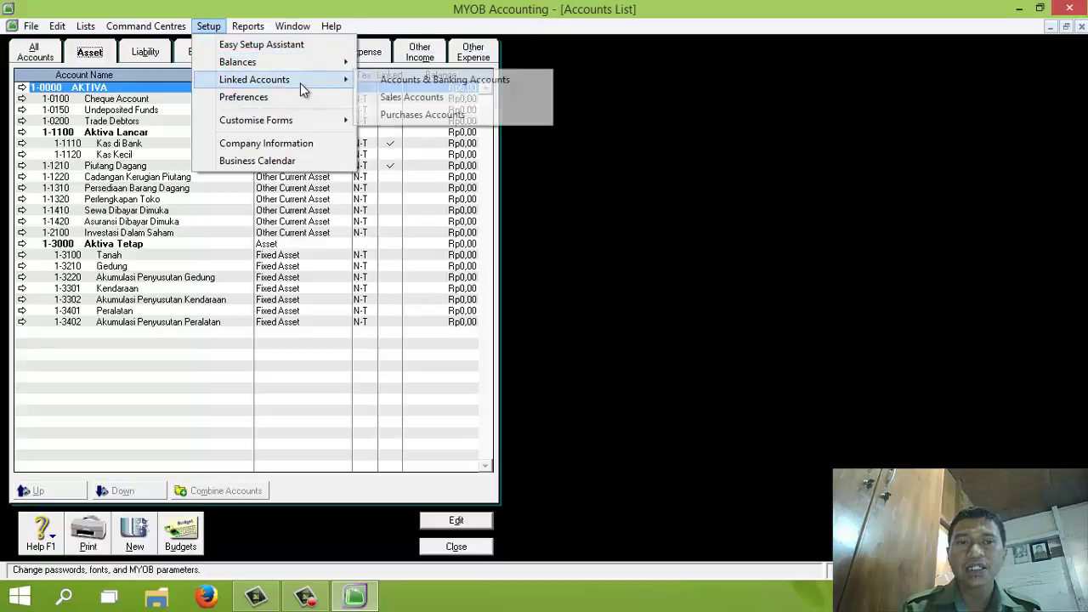
pyautogui.click(393, 116)
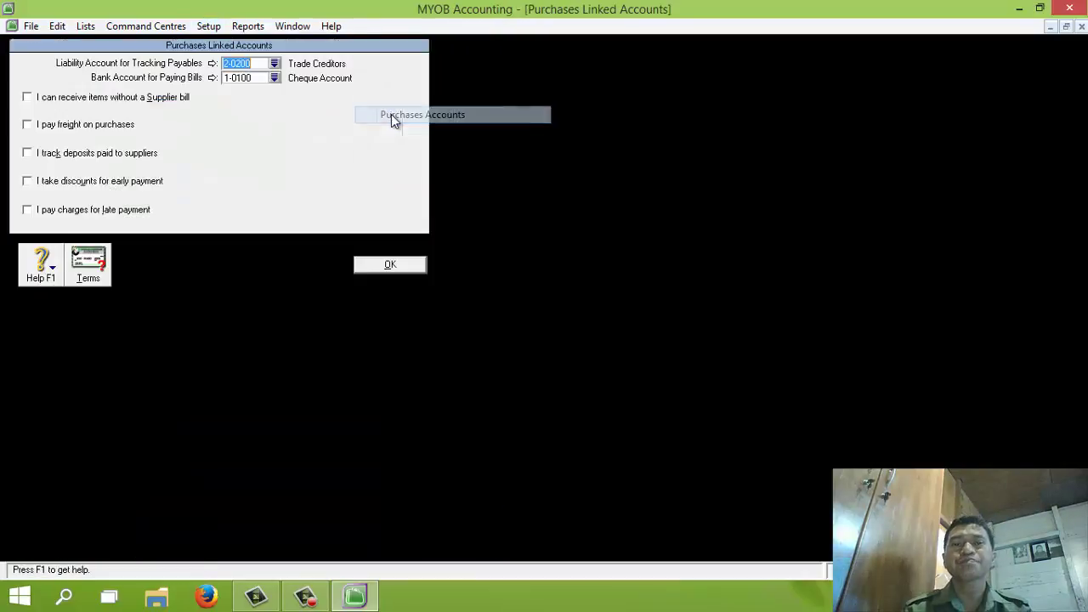
pyautogui.click(273, 64)
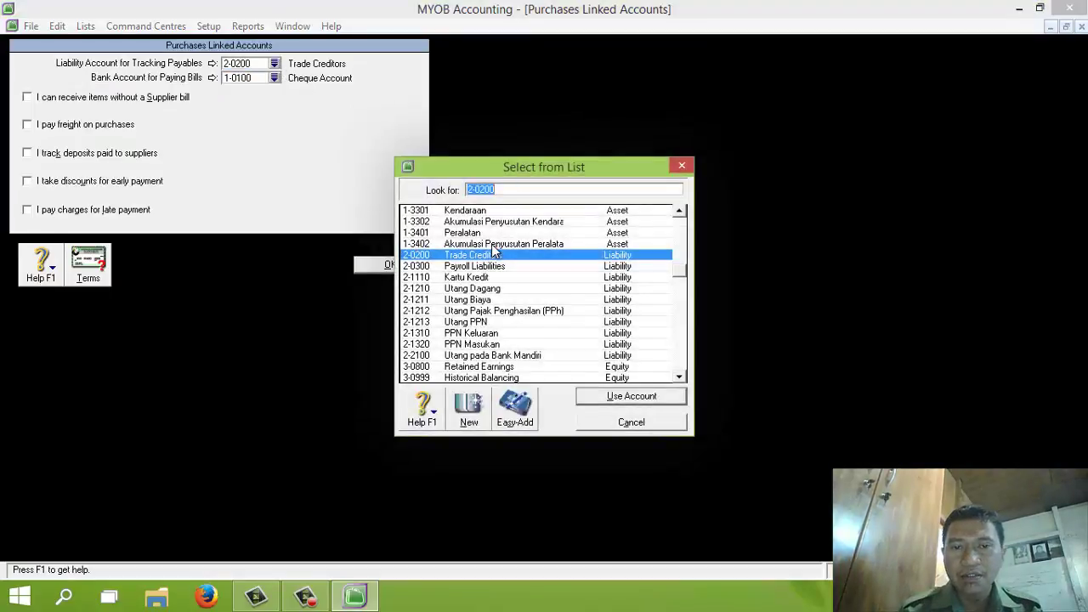
pyautogui.doubleClick(491, 291)
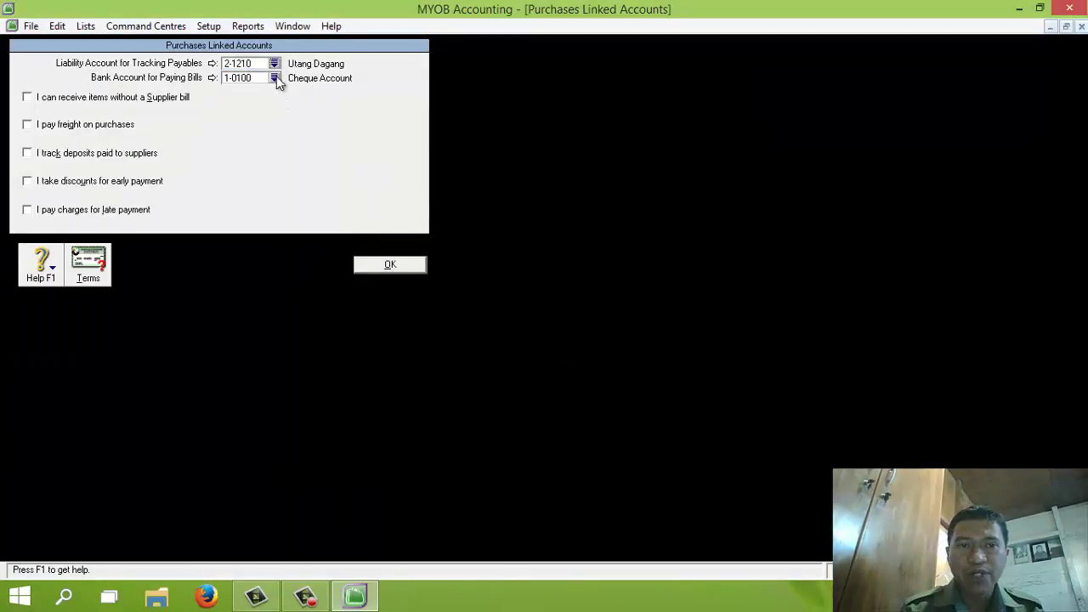
pyautogui.click(275, 76)
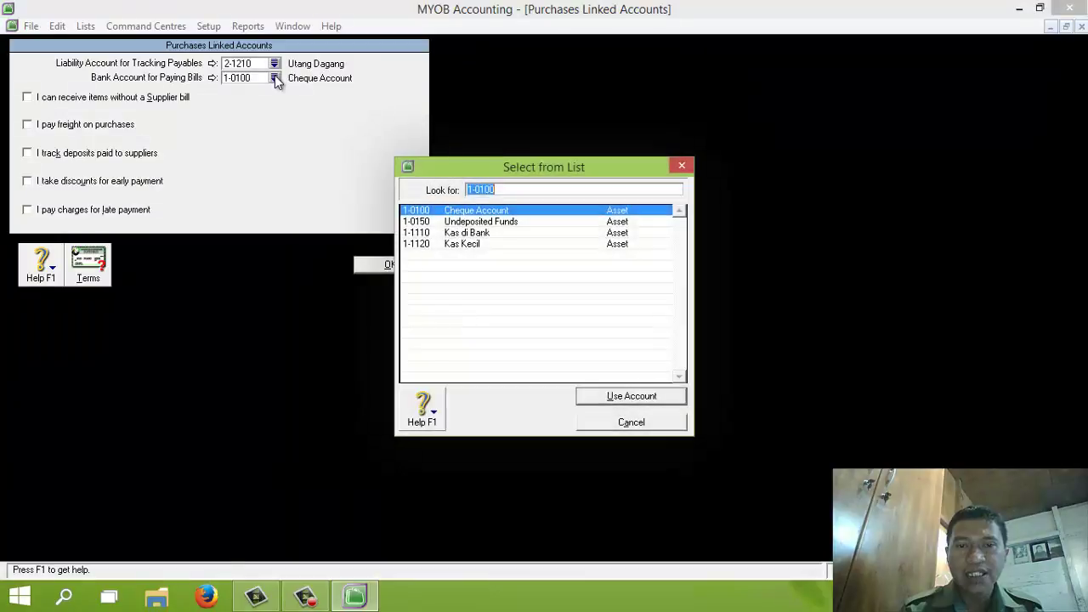
pyautogui.doubleClick(468, 233)
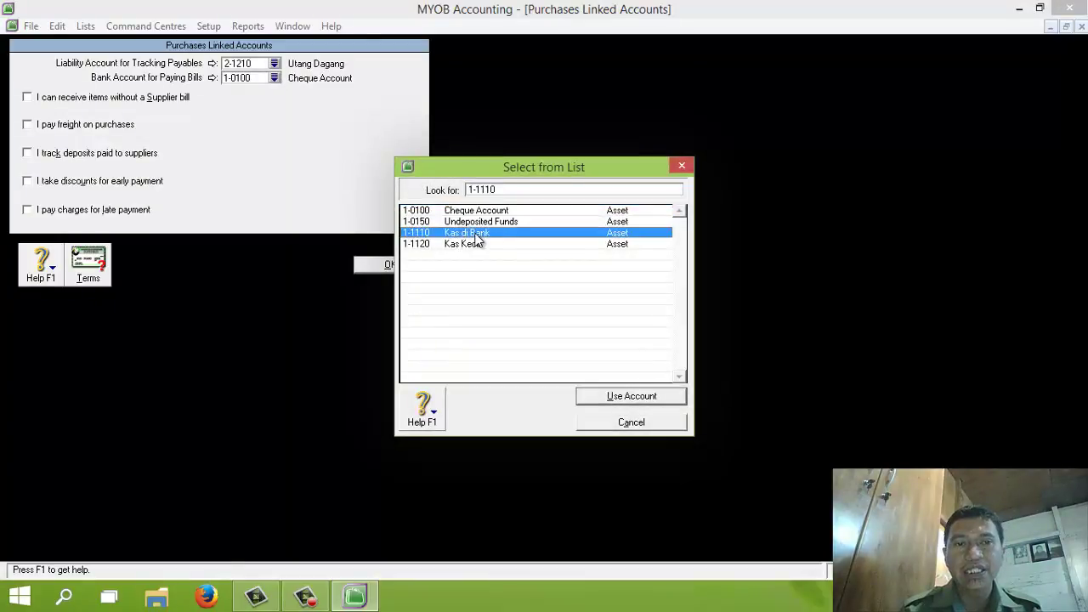
# Enable purchase freight to 5-2000 Beban Angkut Pembelian and discounts to 5-3000 Potongan Pembelian
pyautogui.click(30, 126)
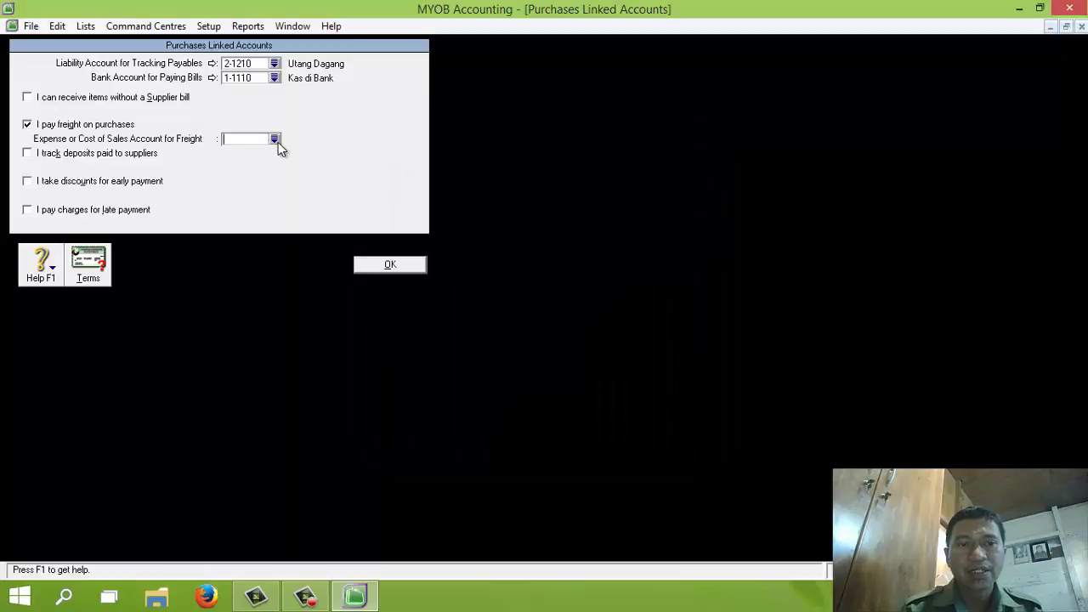
pyautogui.click(275, 140)
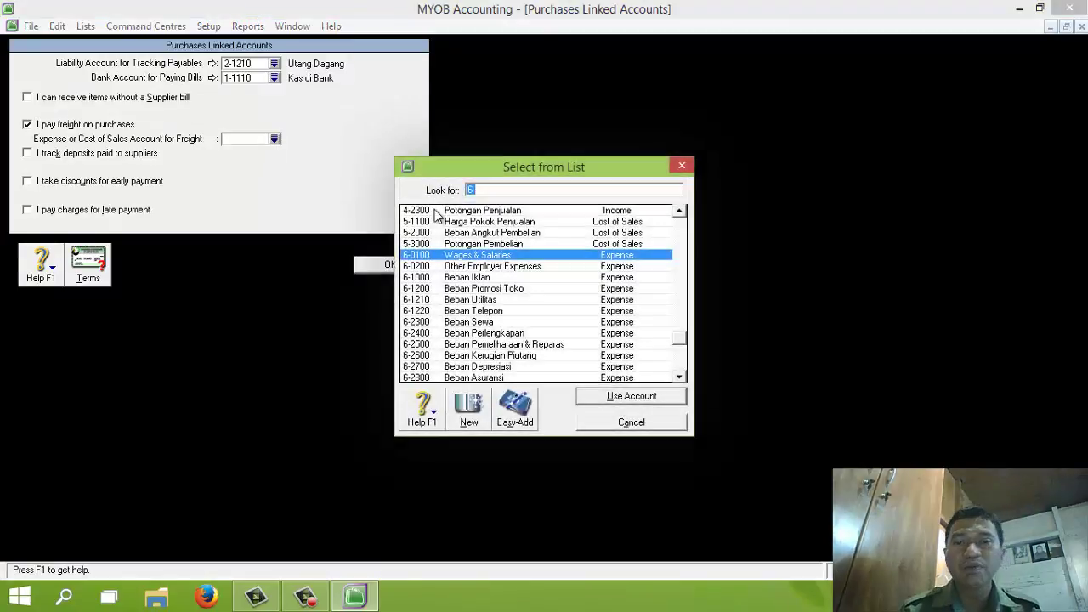
pyautogui.click(474, 234)
pyautogui.doubleClick(473, 234)
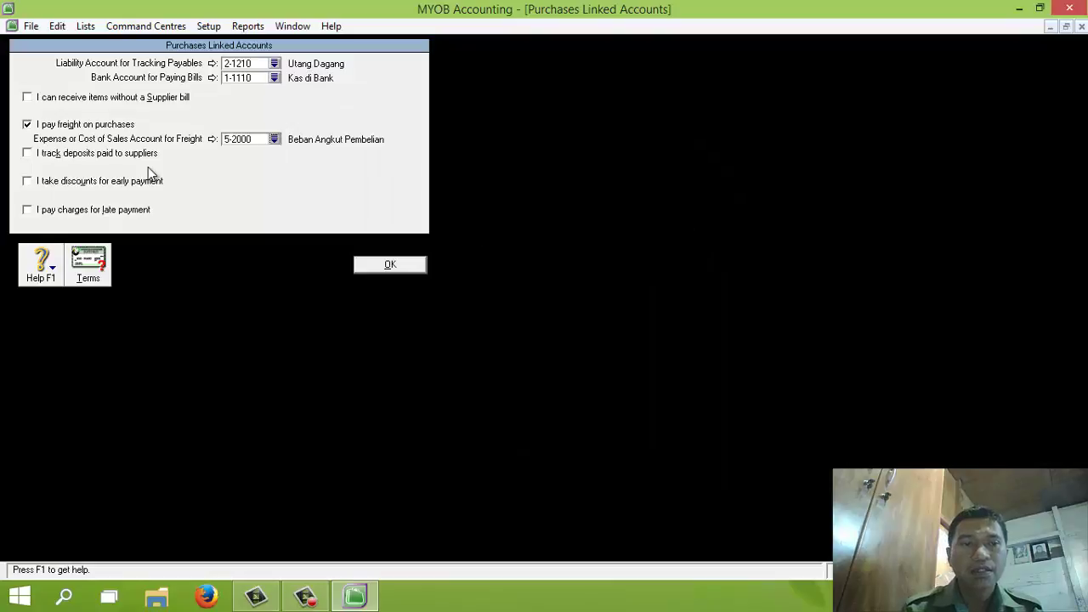
pyautogui.click(27, 183)
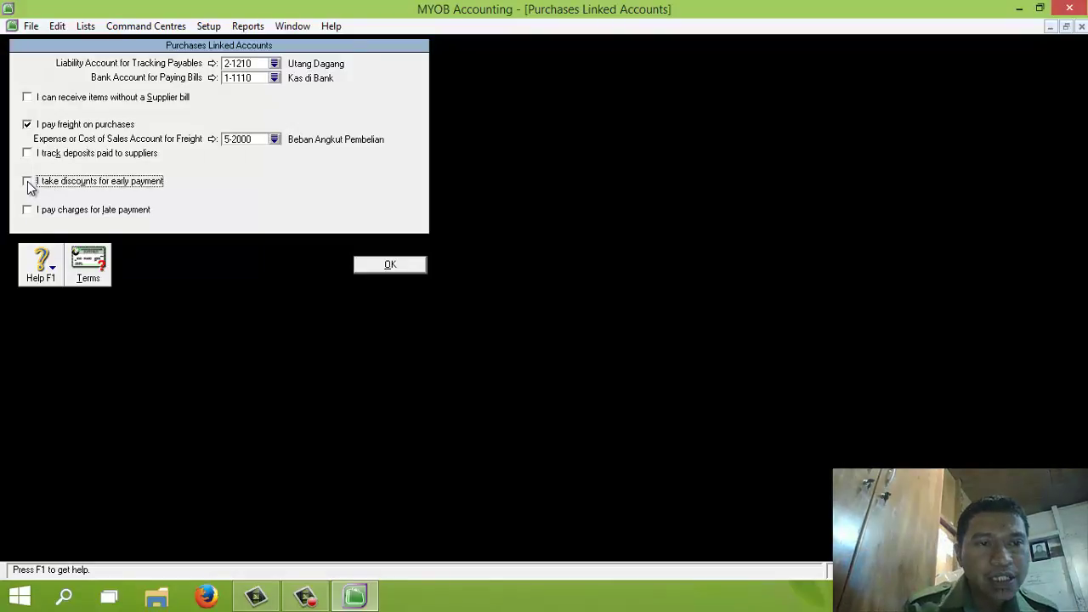
pyautogui.click(273, 195)
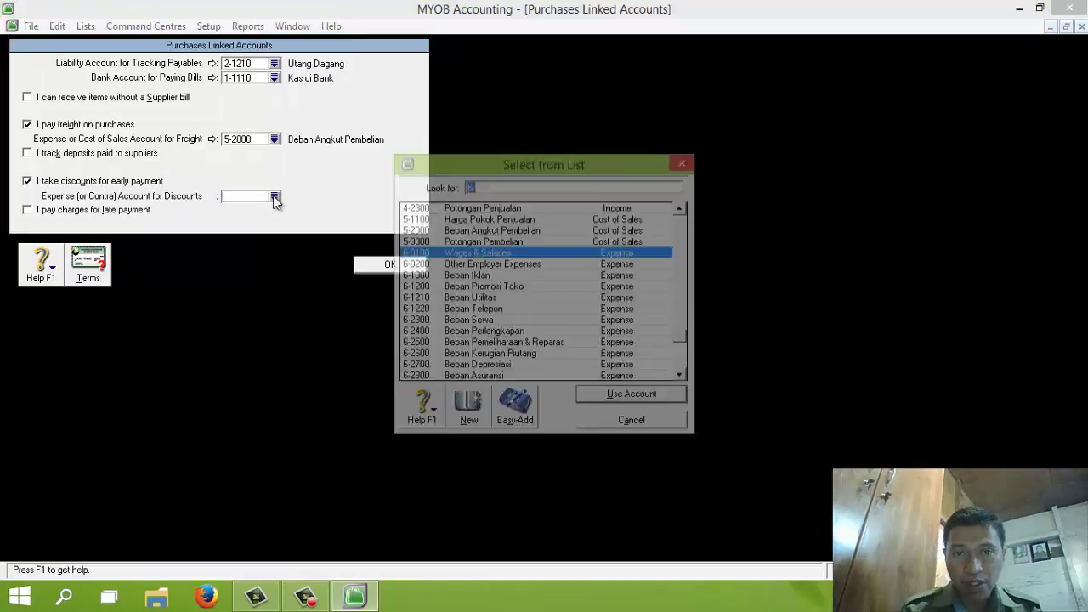
pyautogui.doubleClick(493, 244)
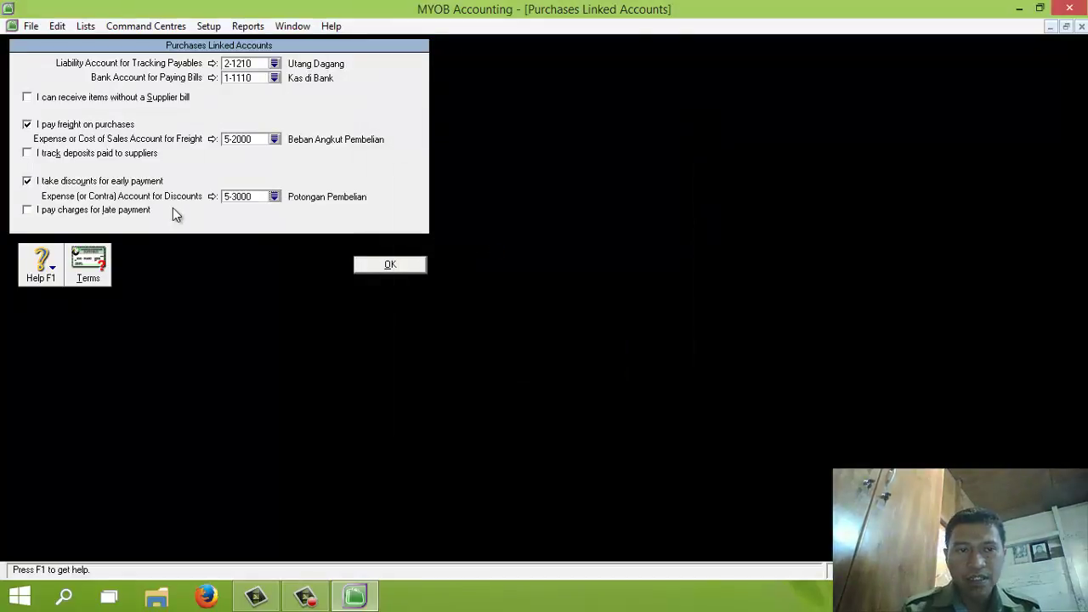
# Enable late-payment charges to 6-2900 Beban Denda and save the purchases linked accounts
pyautogui.click(27, 210)
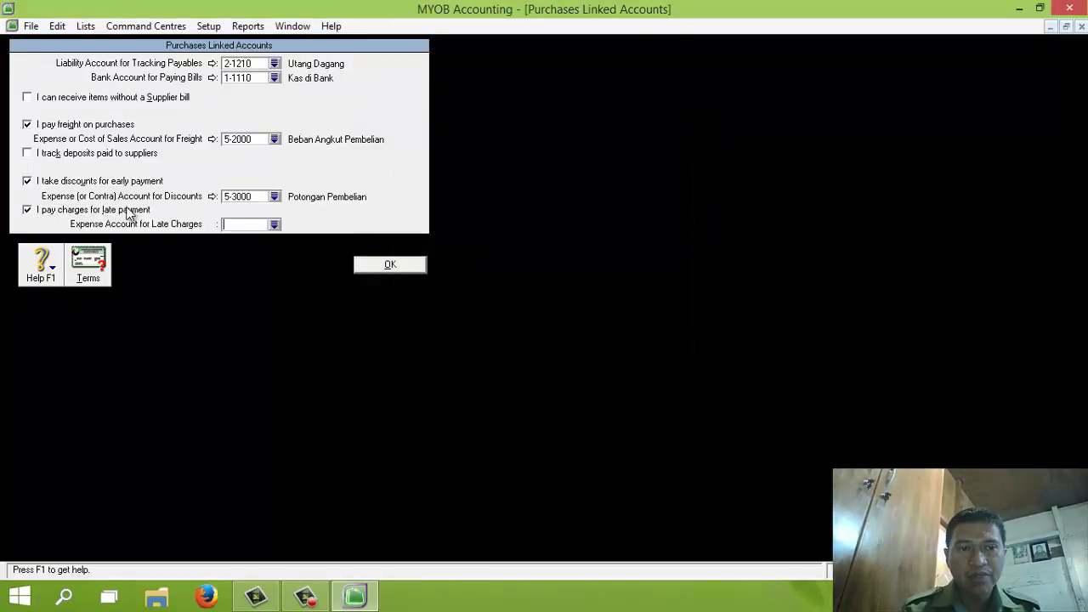
pyautogui.click(274, 224)
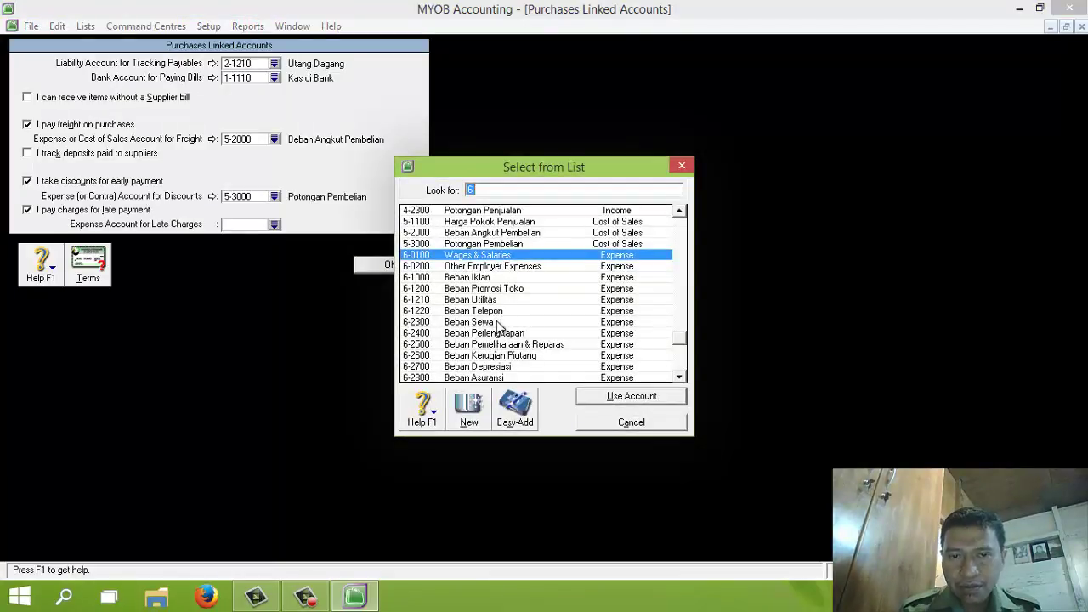
pyautogui.click(680, 376)
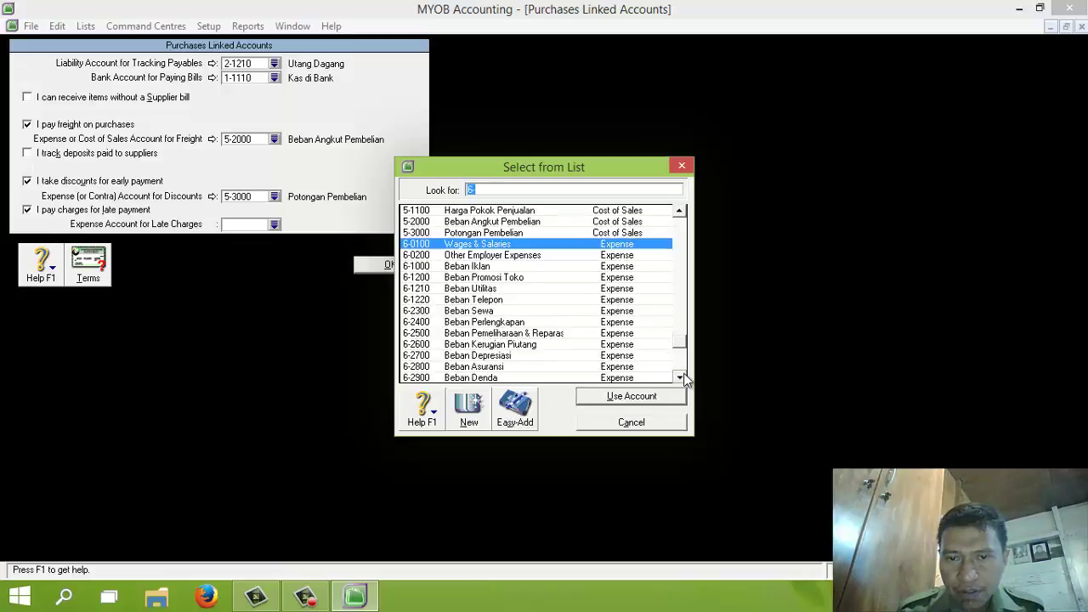
pyautogui.click(680, 377)
pyautogui.click(500, 367)
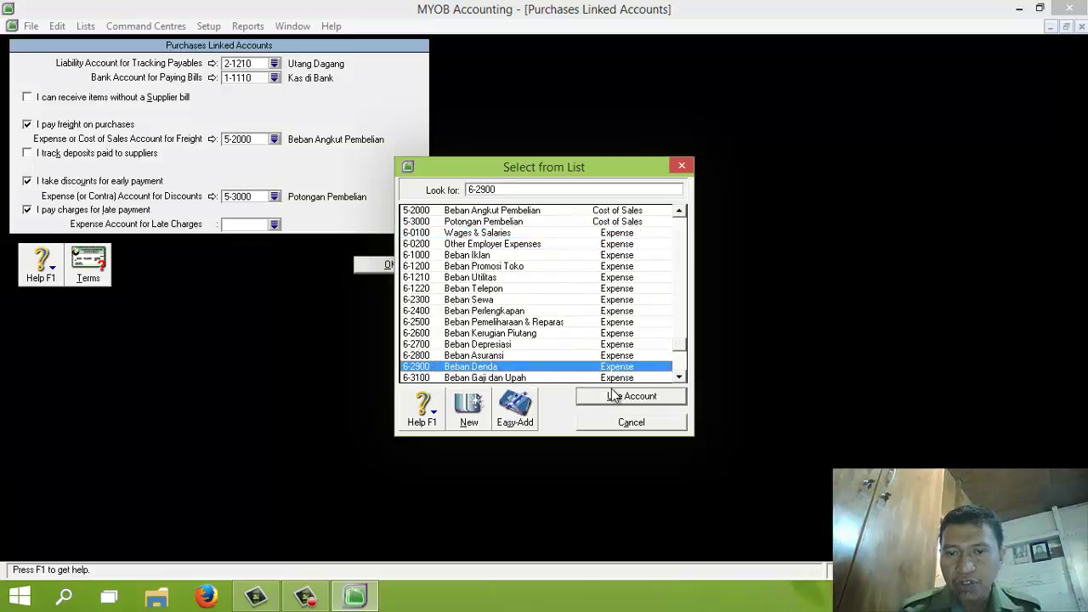
pyautogui.click(611, 396)
pyautogui.click(391, 265)
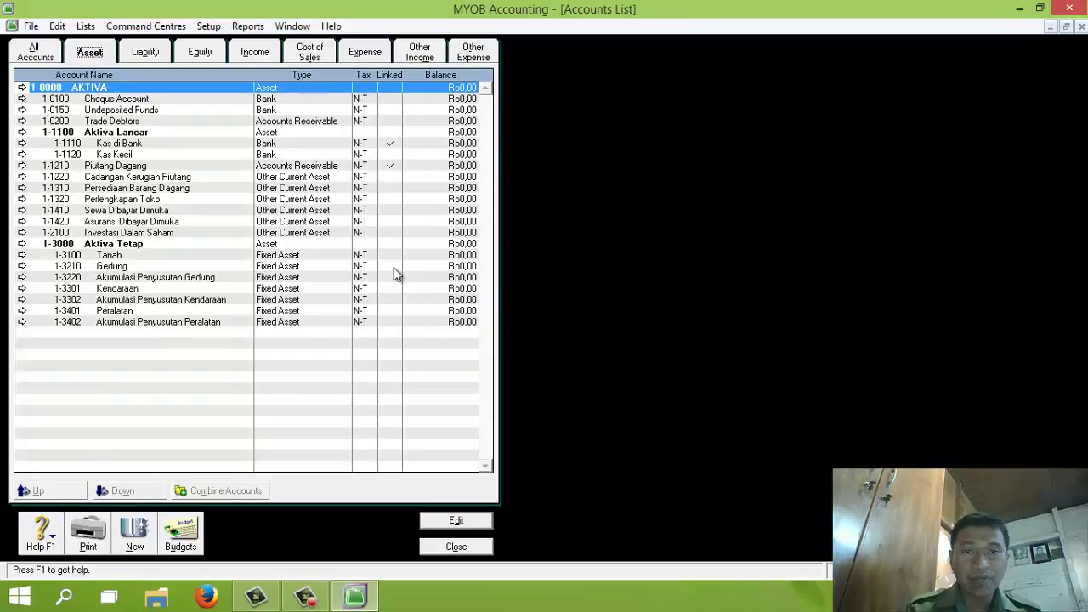
# Delete the Expense accounts 6-0100 Wages & Salaries and 6-0200 Other Employer Expenses
pyautogui.click(475, 55)
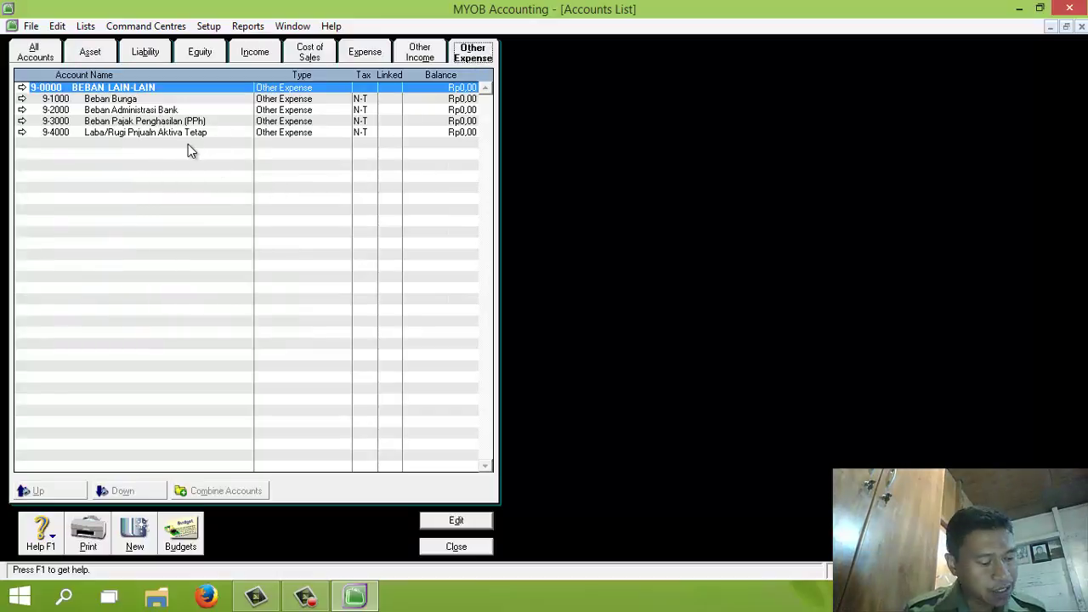
pyautogui.click(420, 54)
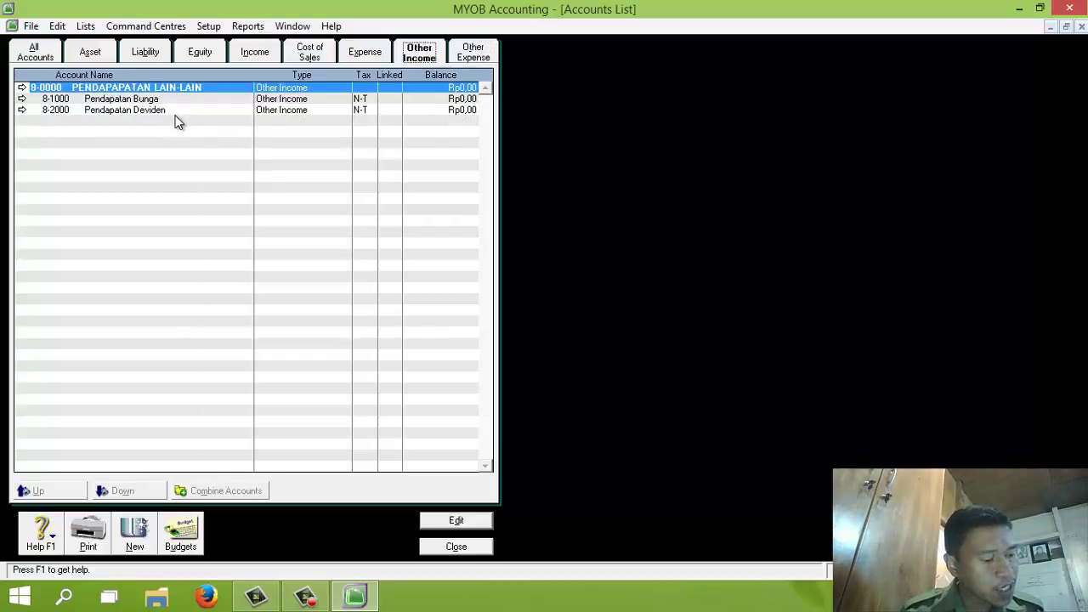
pyautogui.click(365, 55)
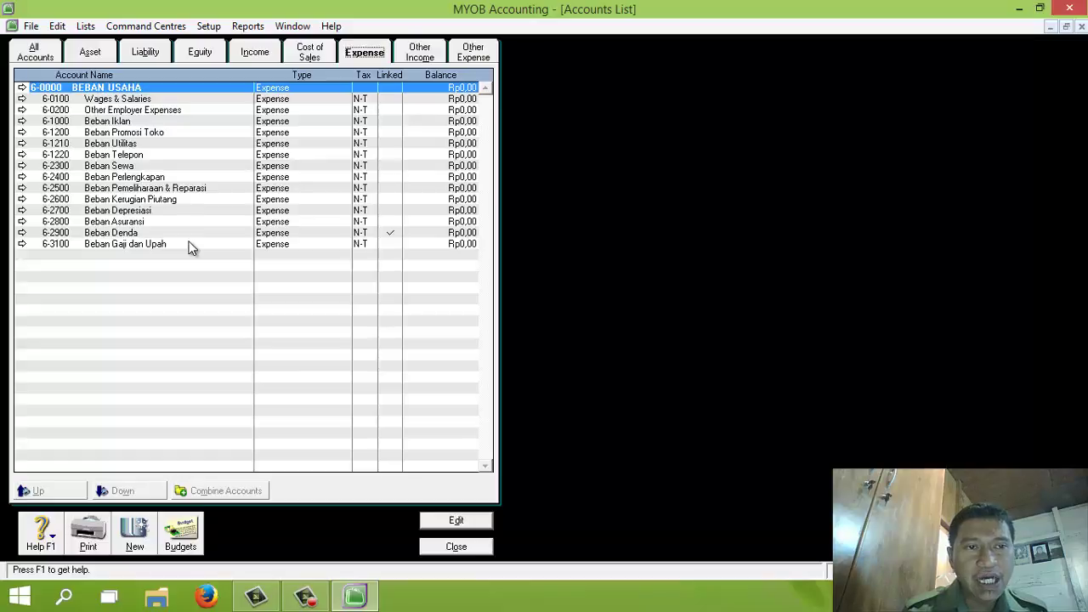
pyautogui.click(22, 99)
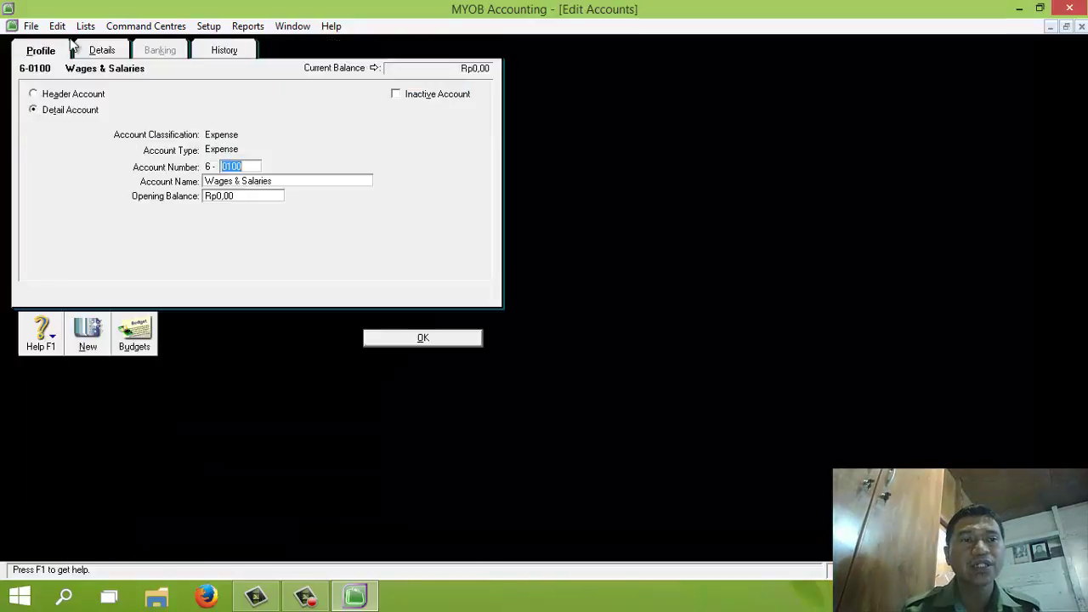
pyautogui.click(57, 26)
pyautogui.click(114, 139)
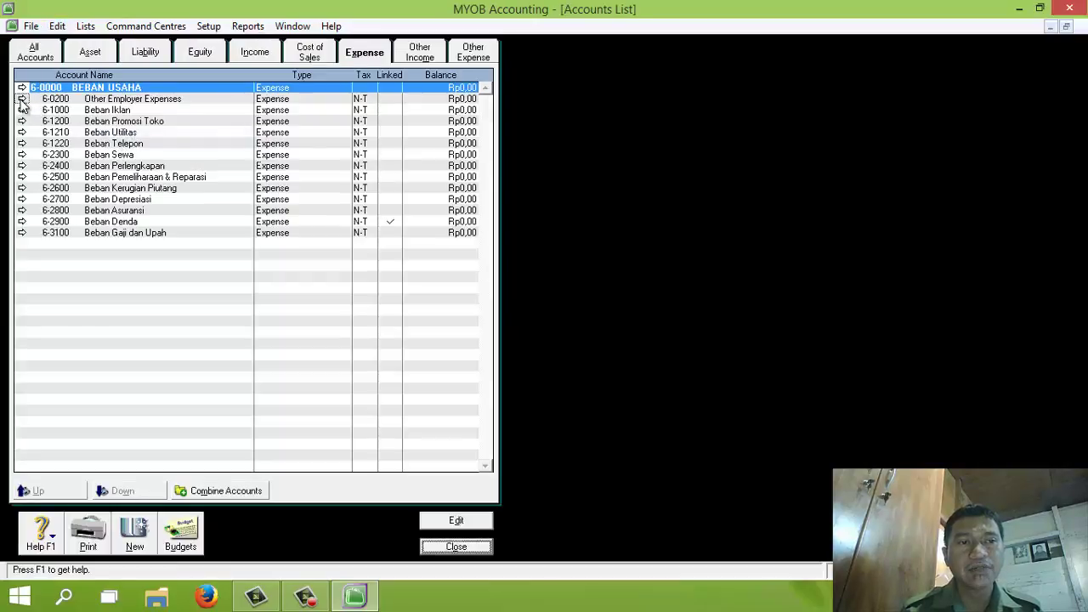
pyautogui.click(21, 99)
pyautogui.click(57, 26)
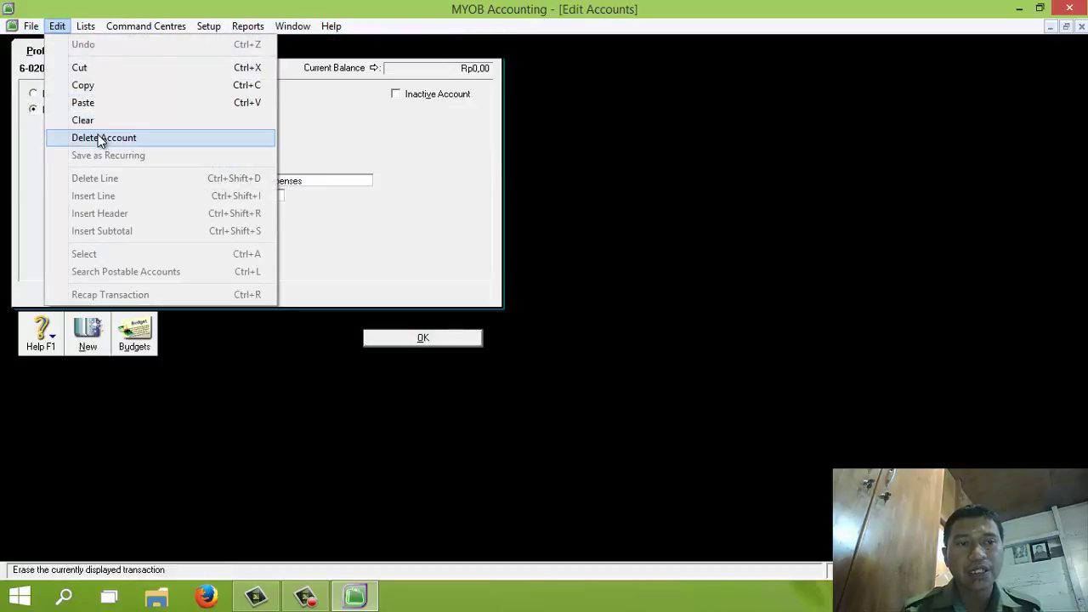
pyautogui.click(81, 138)
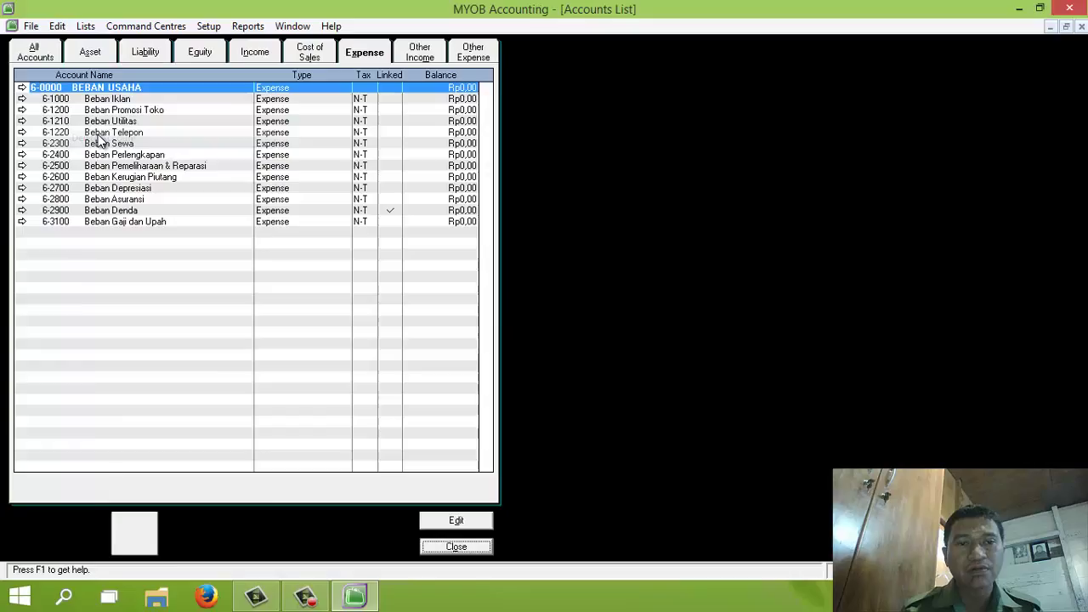
# Browse back through the Cost of Sales and Income accounts to the Equity accounts list
pyautogui.click(310, 54)
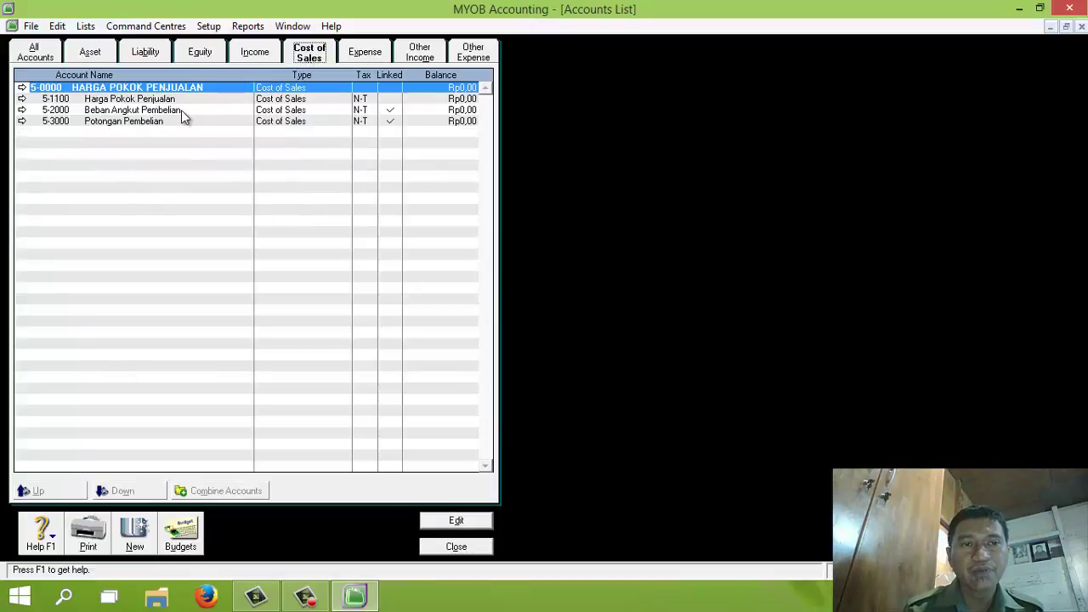
pyautogui.click(258, 55)
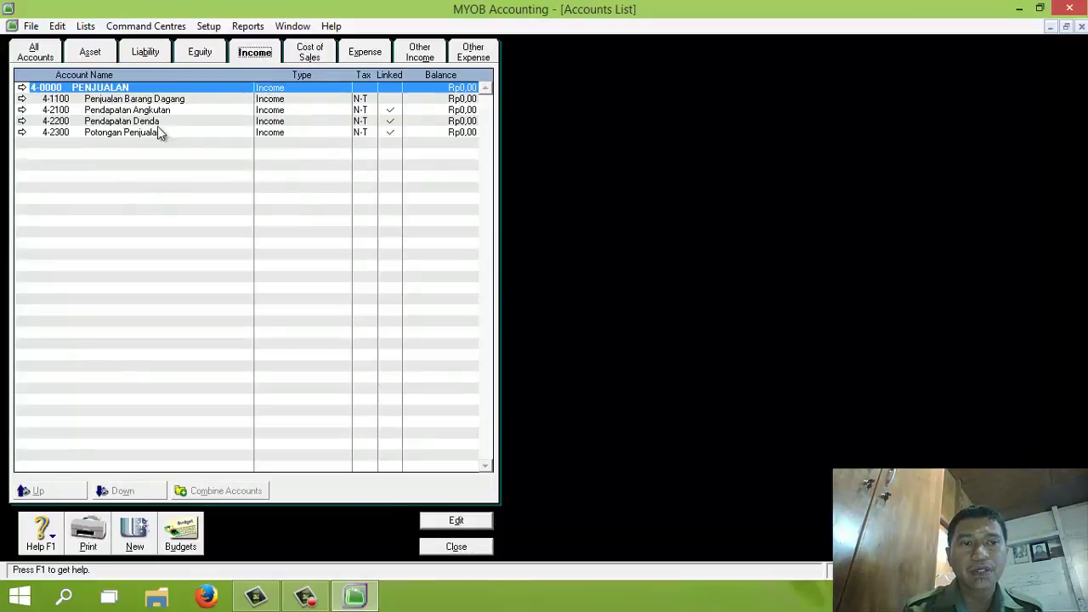
pyautogui.click(201, 55)
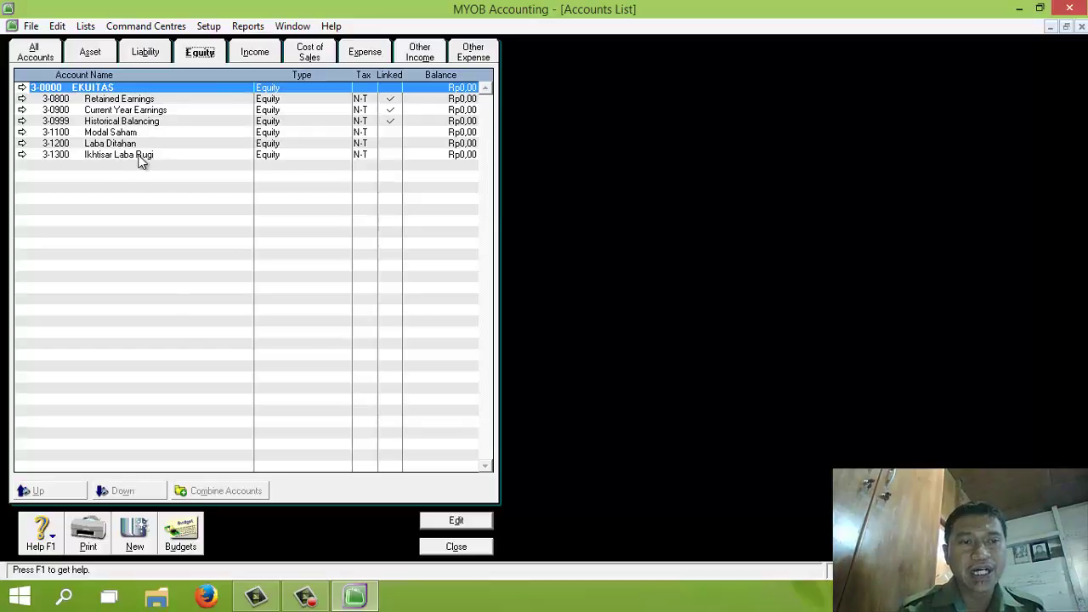
# Delete the existing 3-1200 Laba Ditahan, then renumber Retained Earnings as 3-1200 Laba Ditahan
pyautogui.click(23, 144)
pyautogui.click(56, 25)
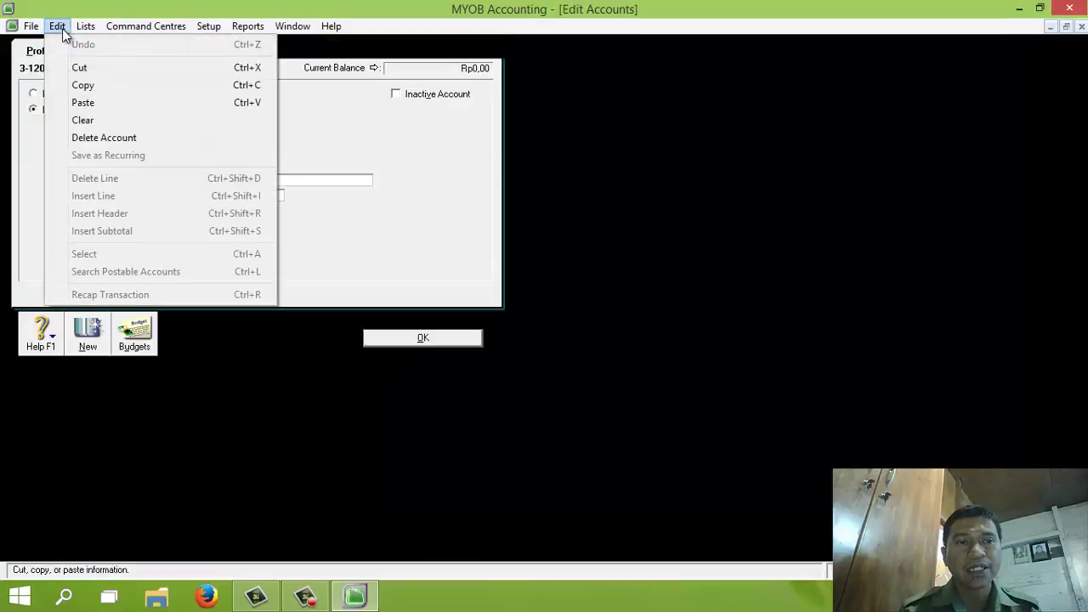
pyautogui.click(100, 138)
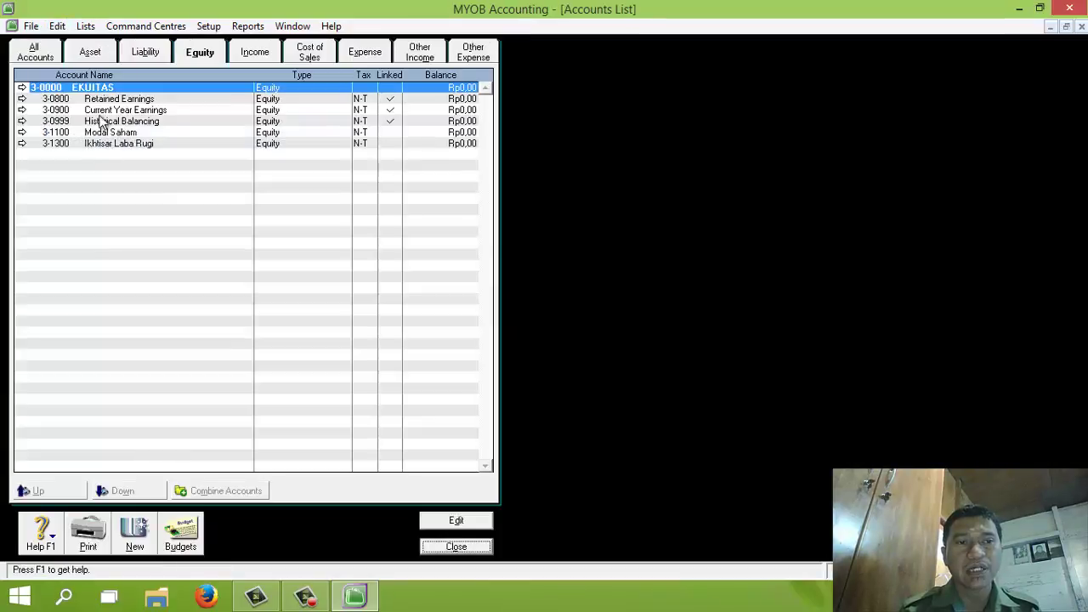
pyautogui.click(22, 98)
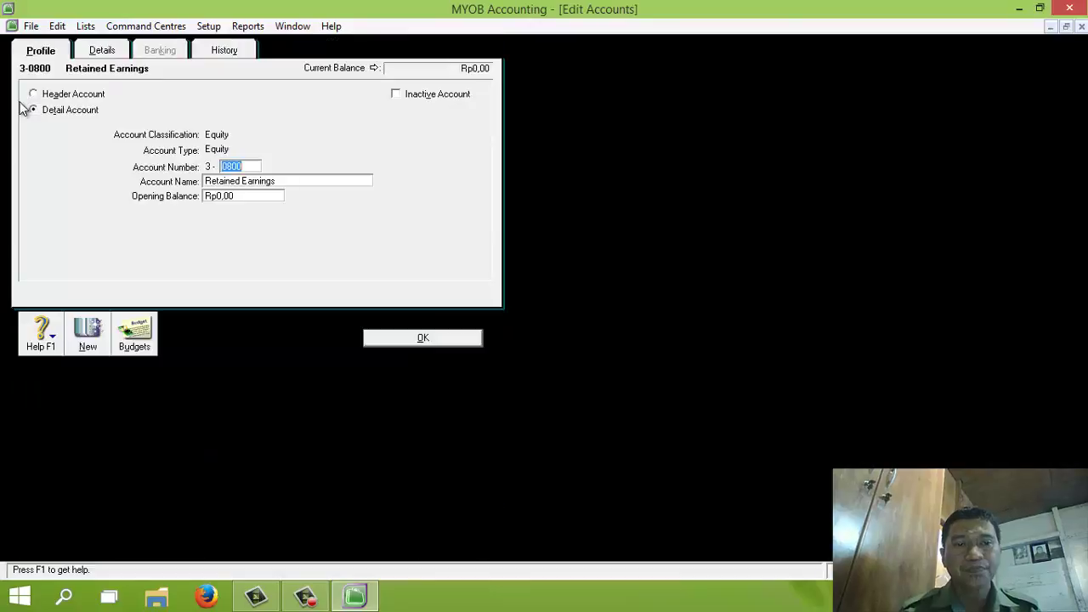
pyautogui.write('1200')
pyautogui.press('Tab')
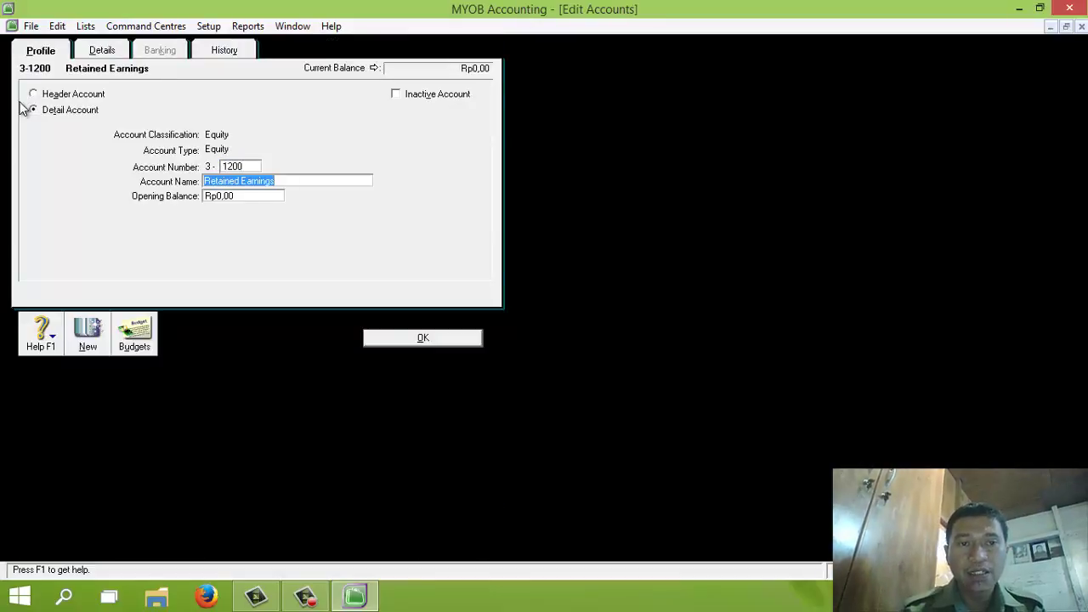
pyautogui.write('Laba Ditahan')
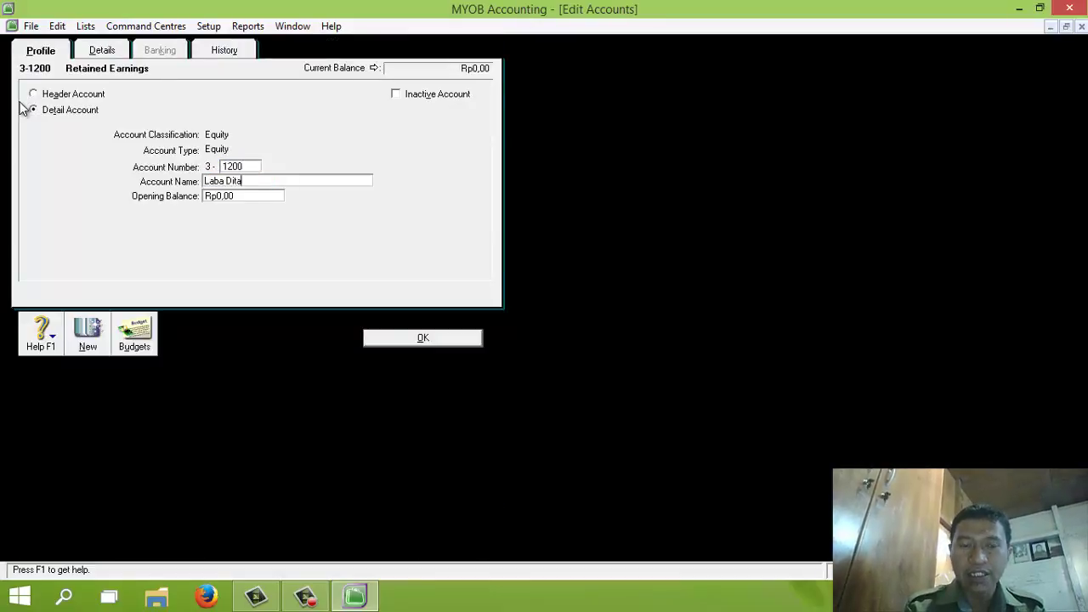
pyautogui.click(419, 337)
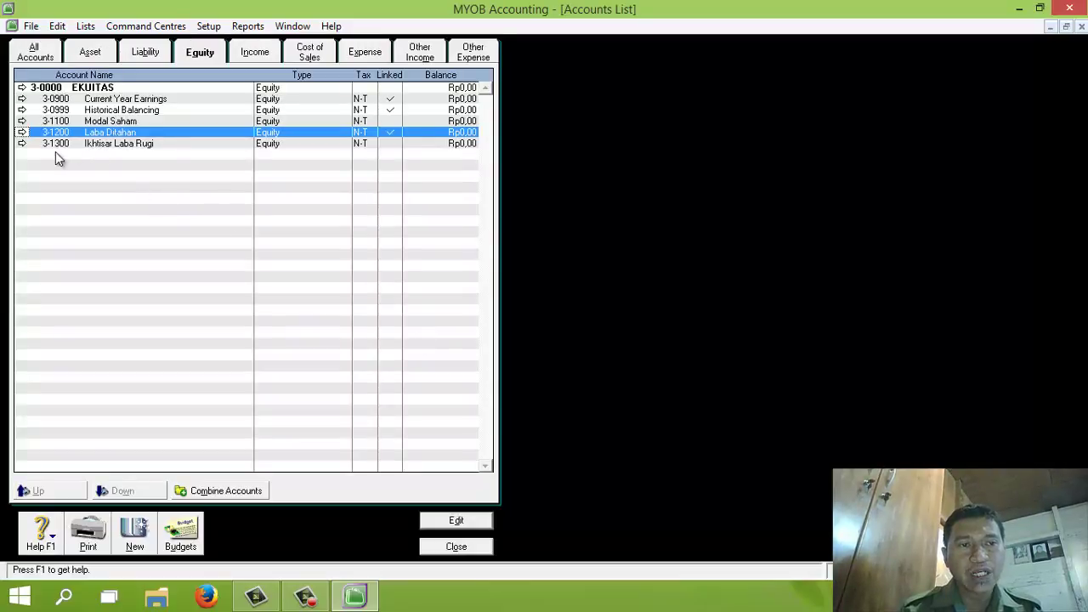
# Delete the existing 3-1300, then turn Historical Balancing into 3-1300 Ikhtisar Laba Rugi
pyautogui.click(22, 142)
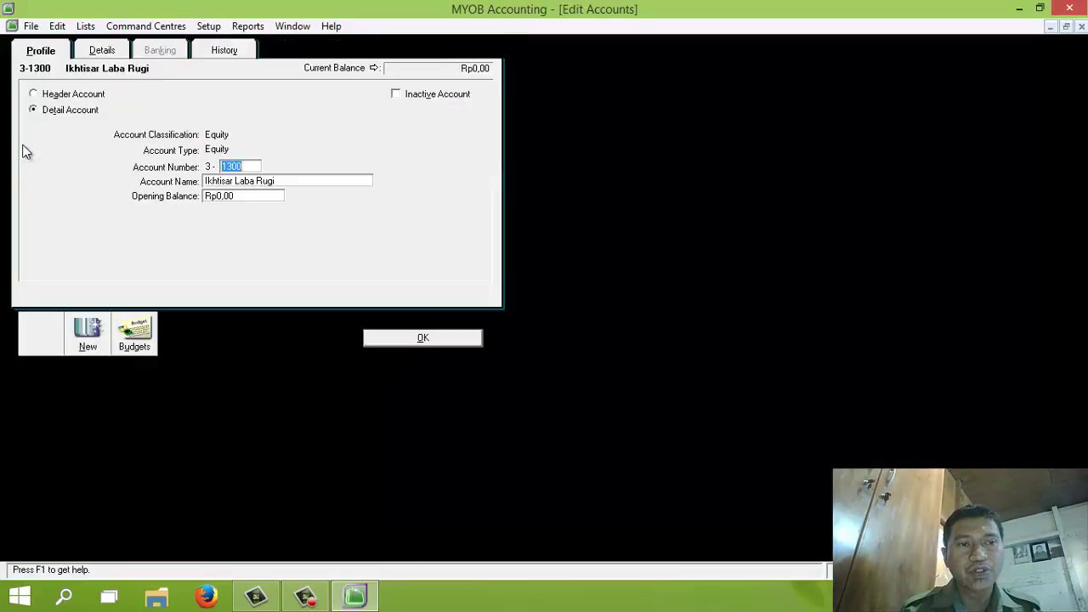
pyautogui.click(60, 26)
pyautogui.click(123, 139)
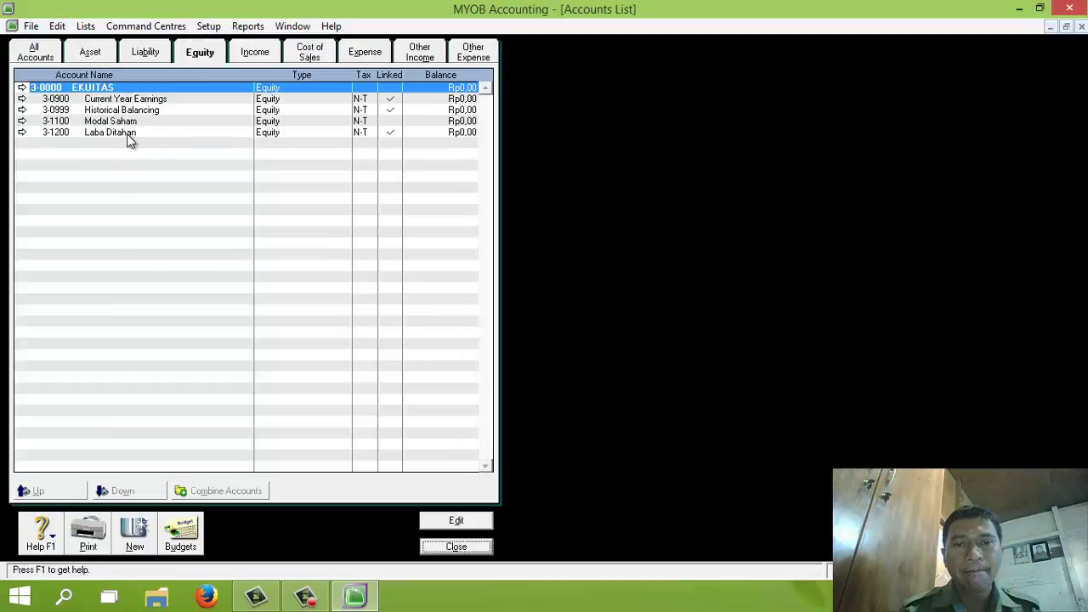
pyautogui.click(23, 111)
pyautogui.write('1300')
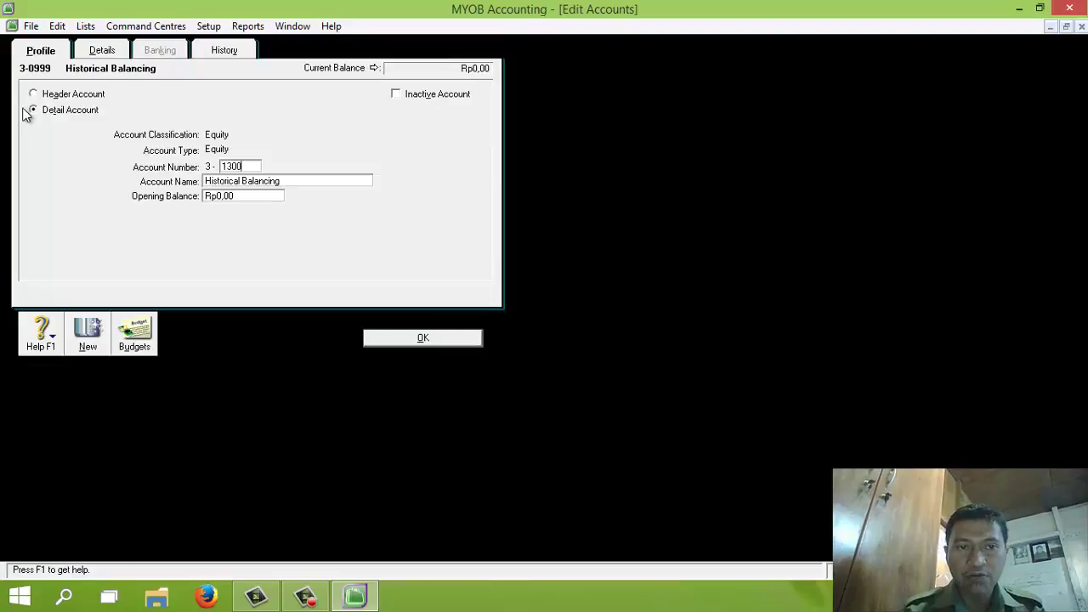
pyautogui.press('Tab')
pyautogui.write('Ikht')
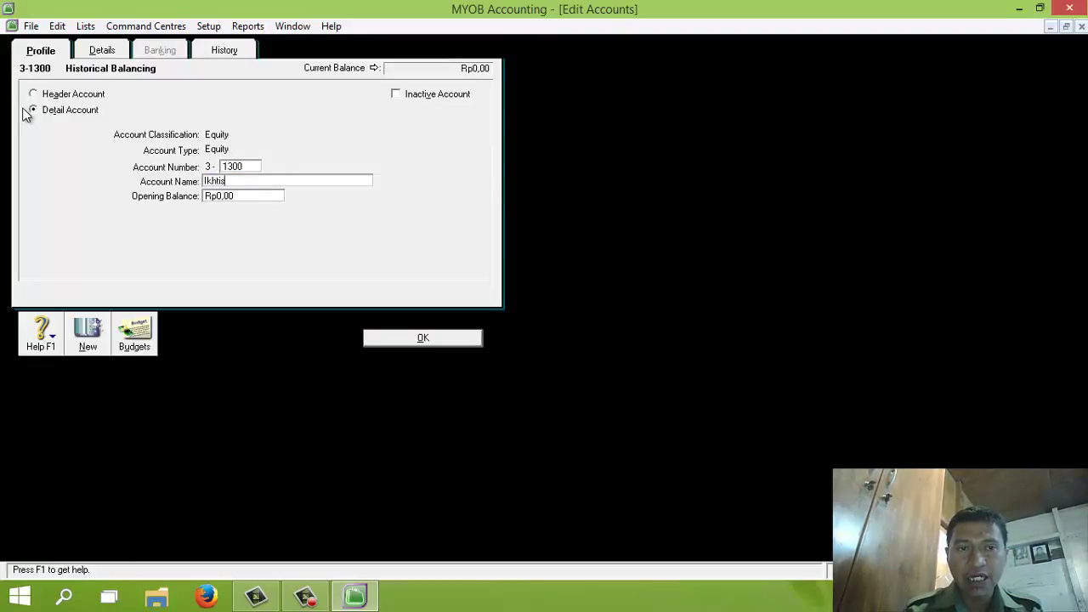
pyautogui.write('isar Laba Rugi')
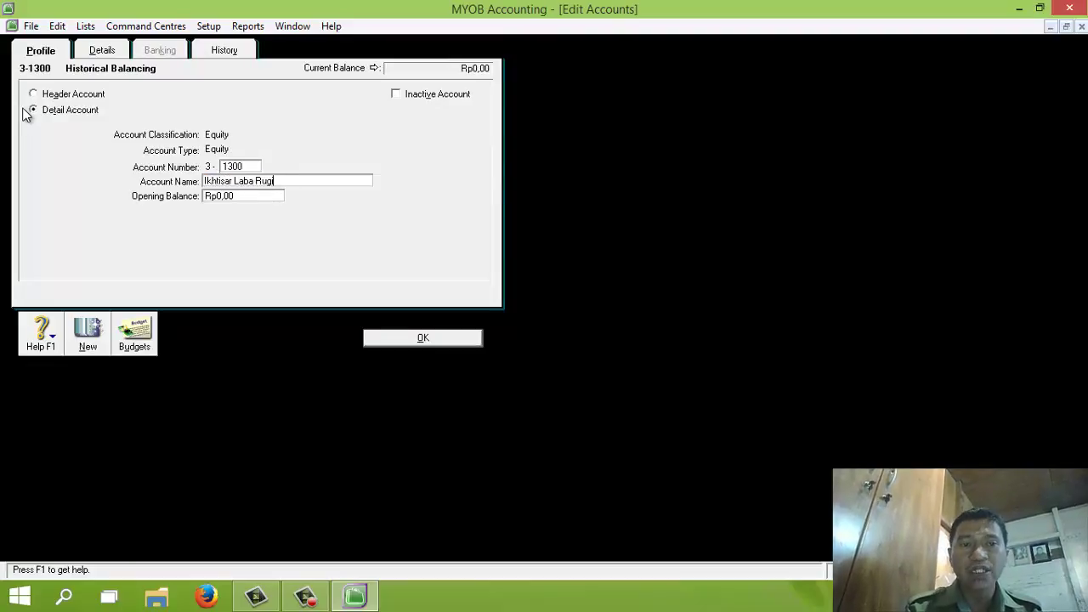
pyautogui.click(425, 338)
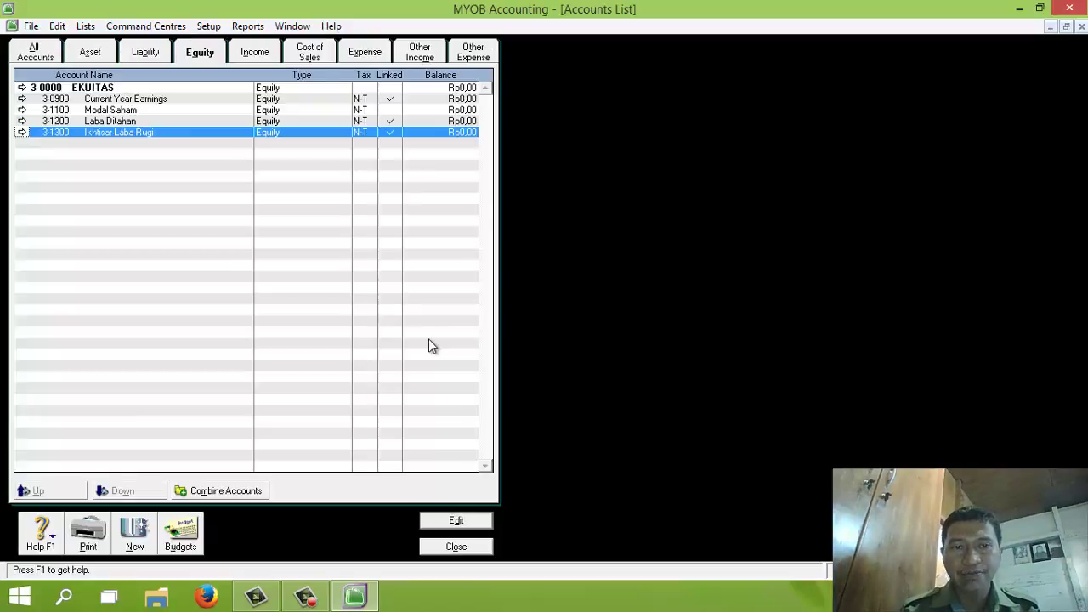
pyautogui.click(146, 53)
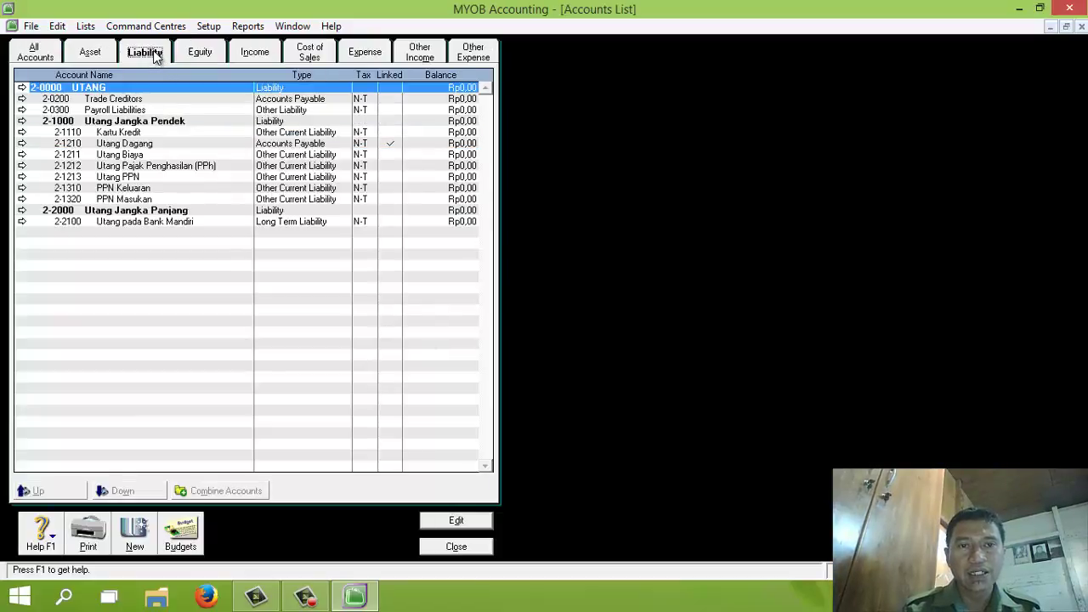
# Delete the default liability accounts Trade Creditors and Payroll Liabilities
pyautogui.click(23, 100)
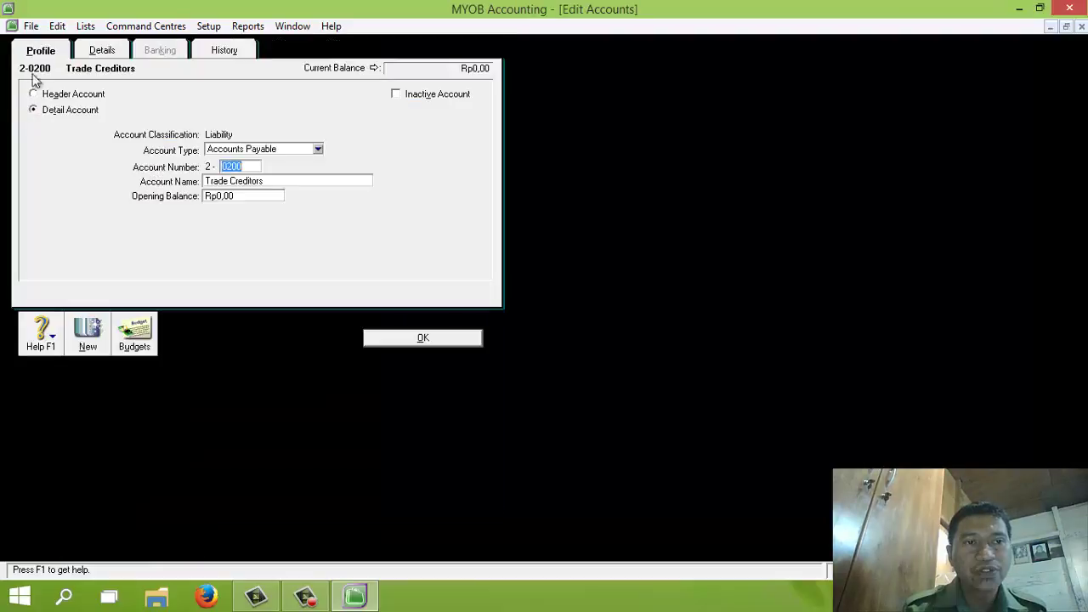
pyautogui.click(56, 27)
pyautogui.click(83, 138)
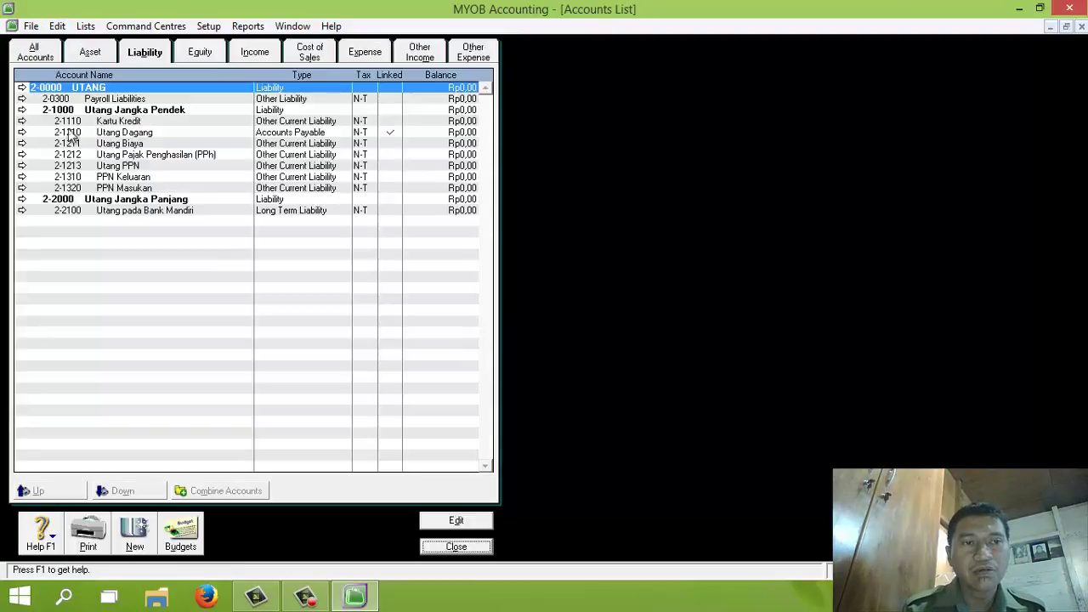
pyautogui.click(23, 98)
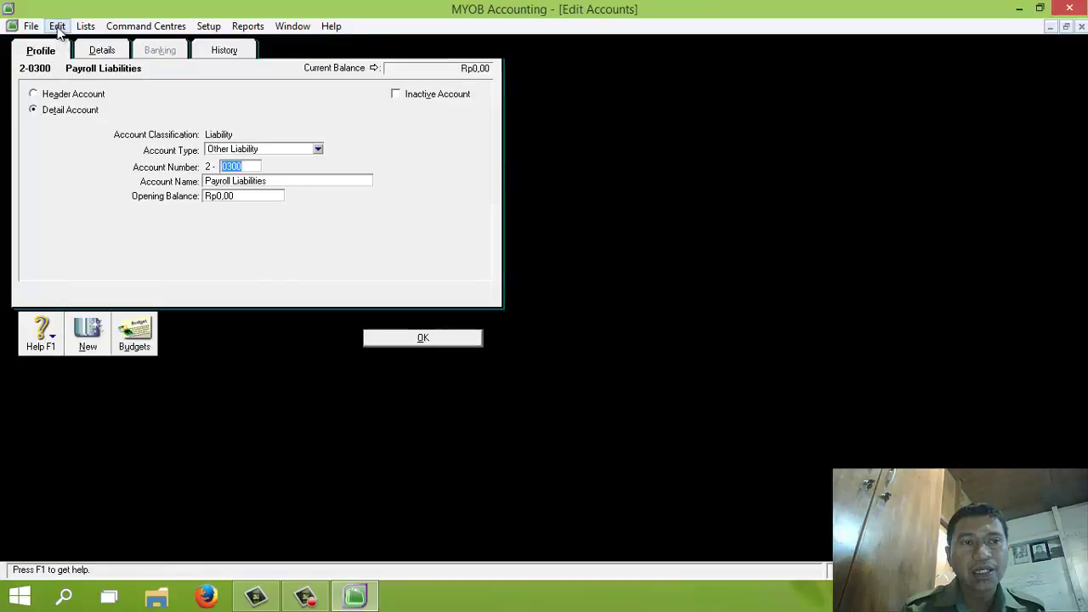
pyautogui.click(56, 26)
pyautogui.click(94, 138)
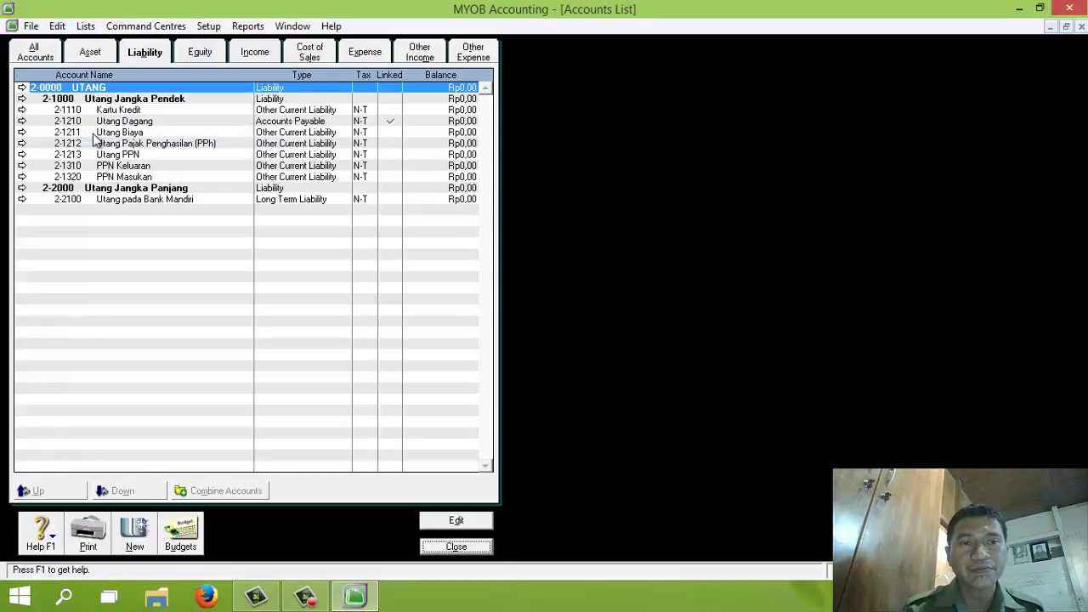
# Delete the default asset accounts 1-0100 Cheque Account, 1-0150 Undeposited Funds and 1-0200 Trade Debtors
pyautogui.click(94, 55)
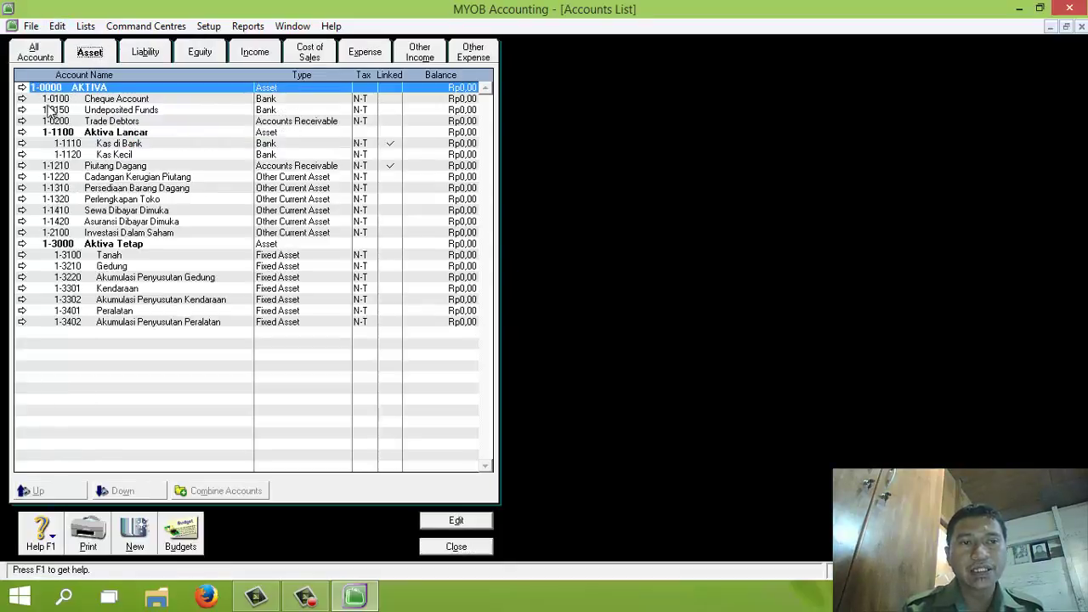
pyautogui.click(23, 98)
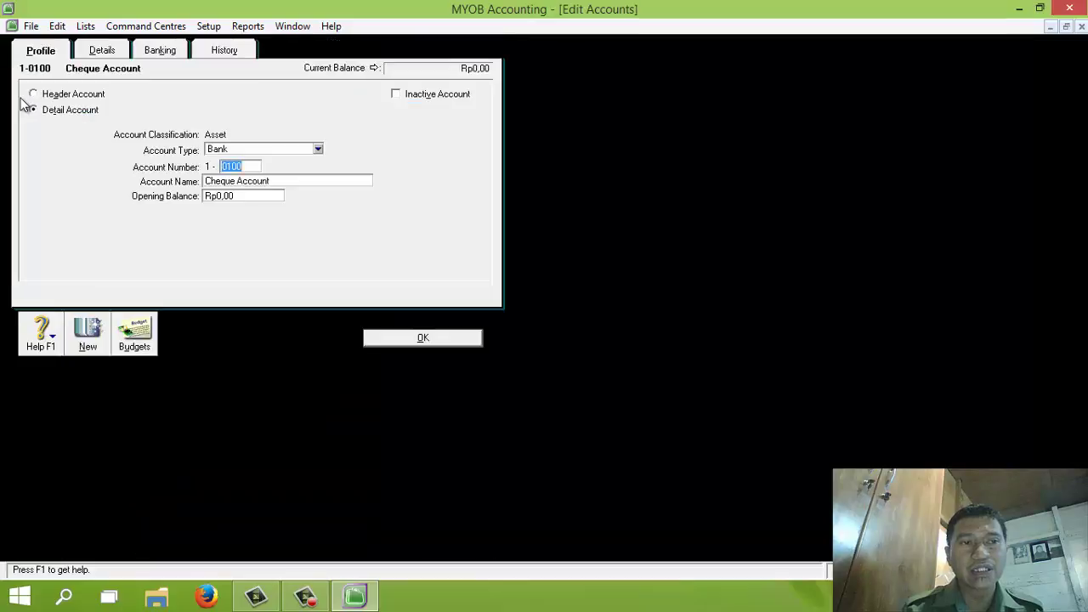
pyautogui.click(58, 26)
pyautogui.click(90, 137)
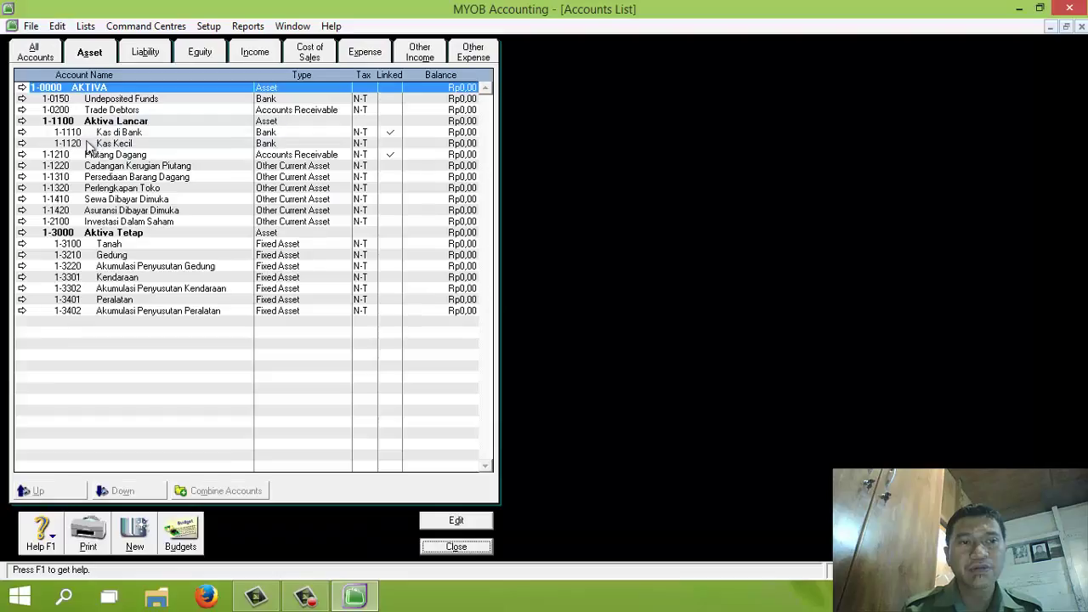
pyautogui.click(23, 99)
pyautogui.click(56, 26)
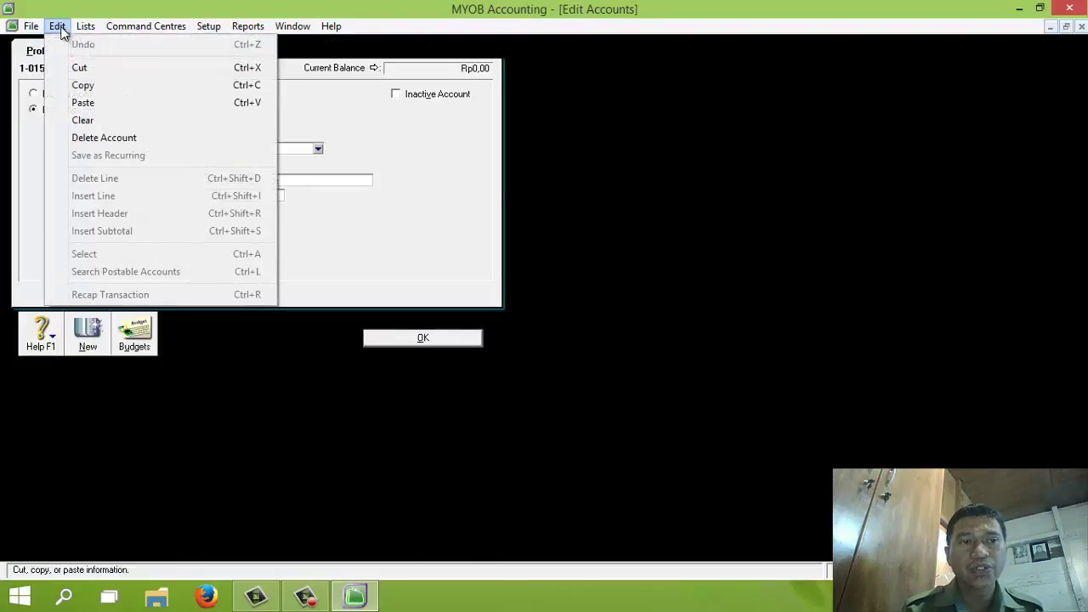
pyautogui.click(90, 138)
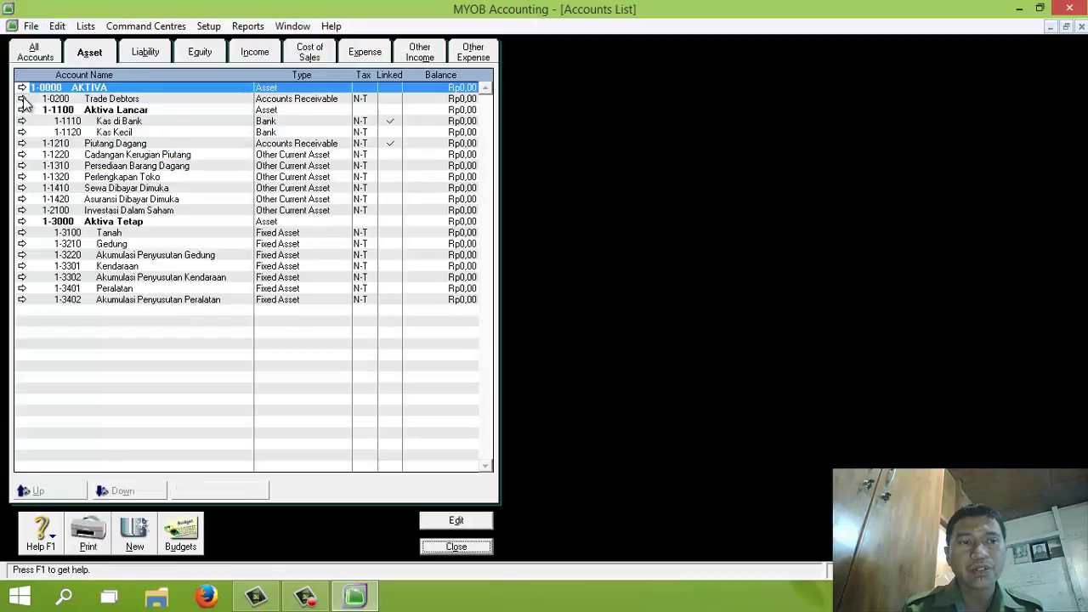
pyautogui.click(23, 99)
pyautogui.click(57, 26)
pyautogui.click(102, 139)
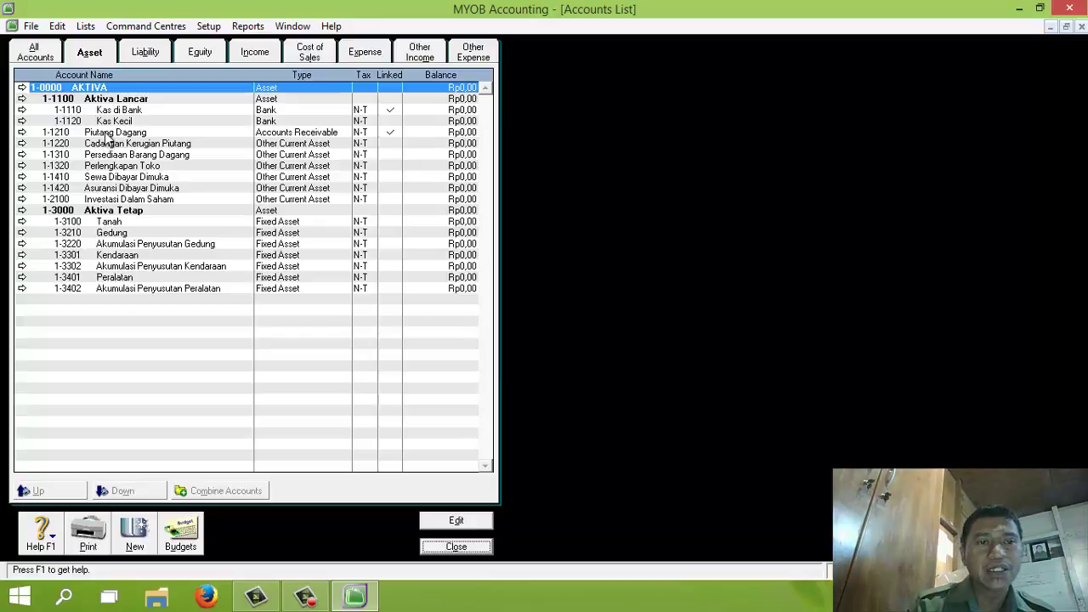
# Indent Piutang Dagang, Cadangan Kerugian Piutang and Persediaan Barang Dagang one level under Aktiva Lancar
pyautogui.click(107, 133)
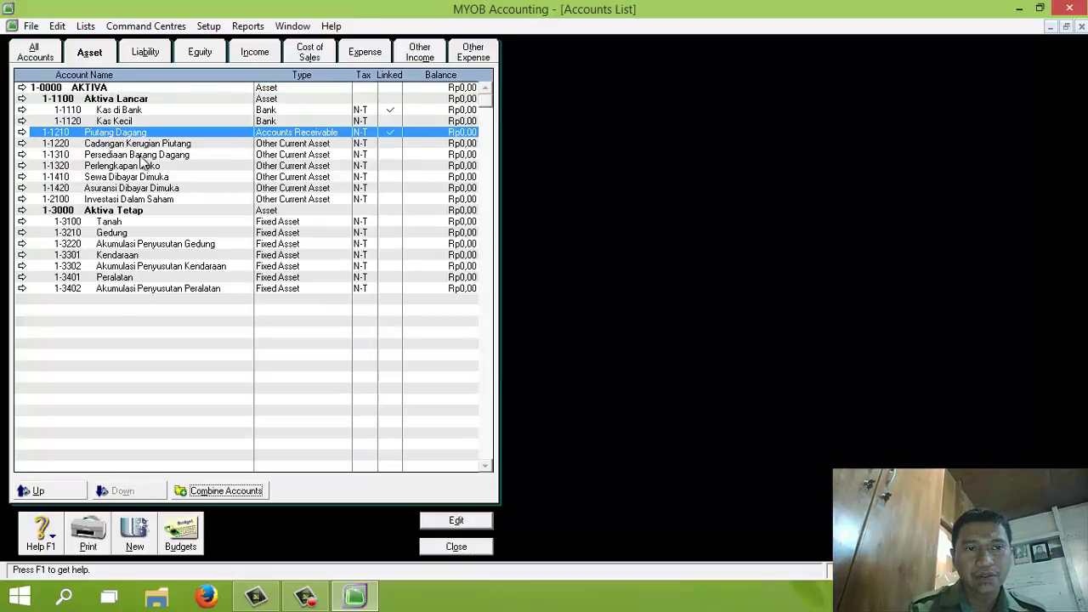
pyautogui.click(143, 144)
pyautogui.click(140, 485)
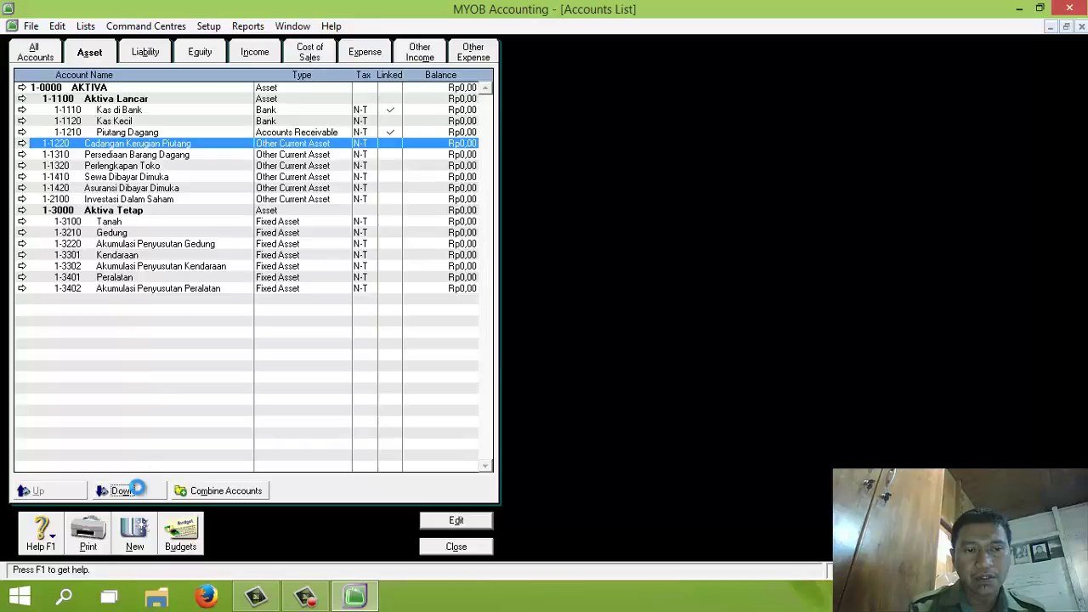
pyautogui.click(121, 154)
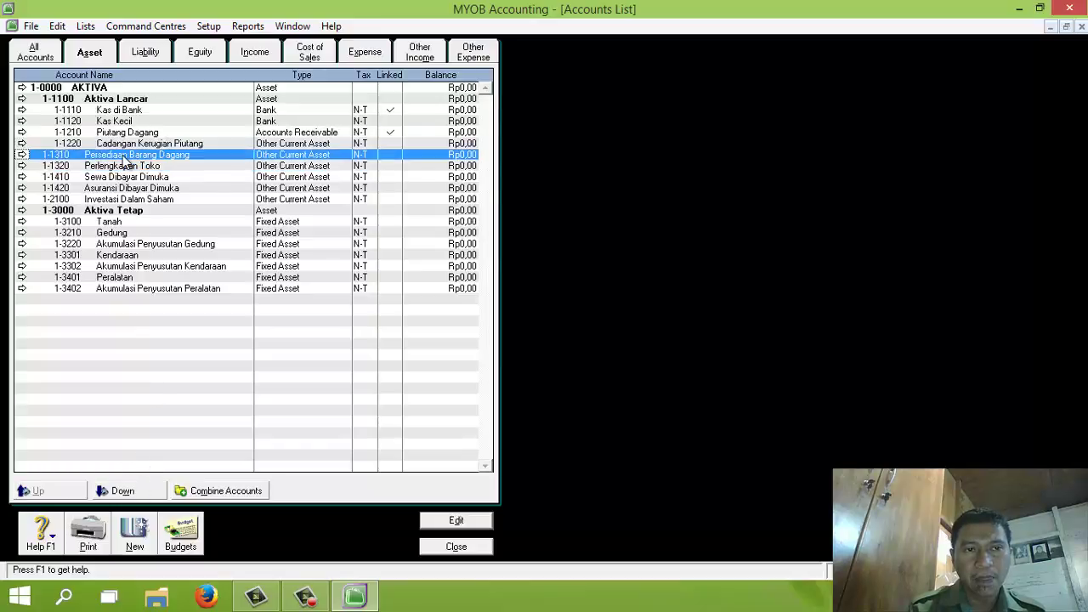
pyautogui.click(125, 491)
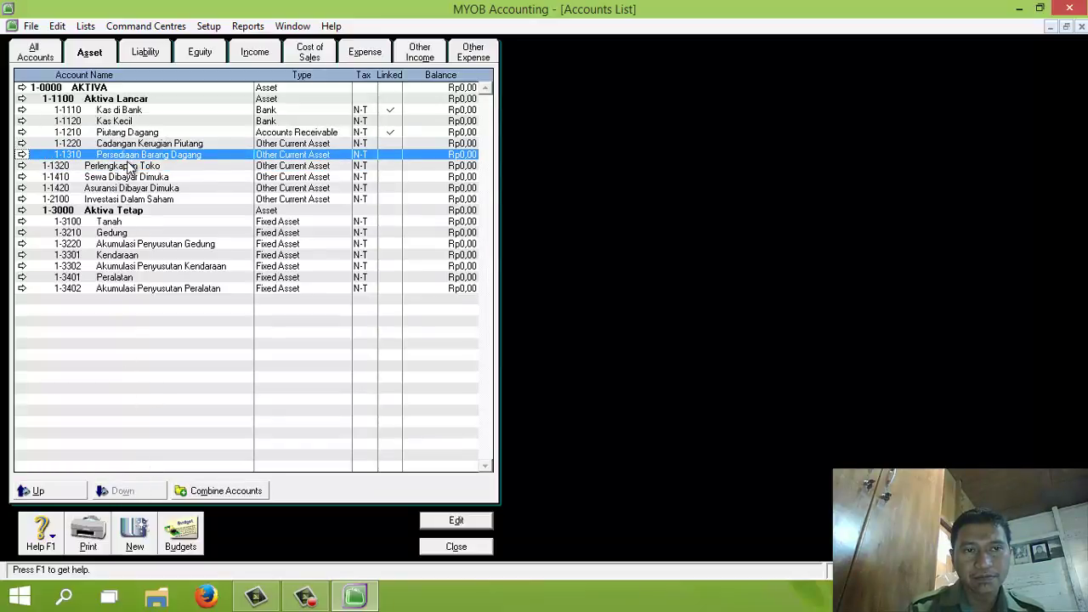
# Indent Perlengkapan Toko, Sewa and Asuransi Dibayar Dimuka, and Investasi Dalam Saham one level
pyautogui.doubleClick(129, 167)
pyautogui.click(413, 343)
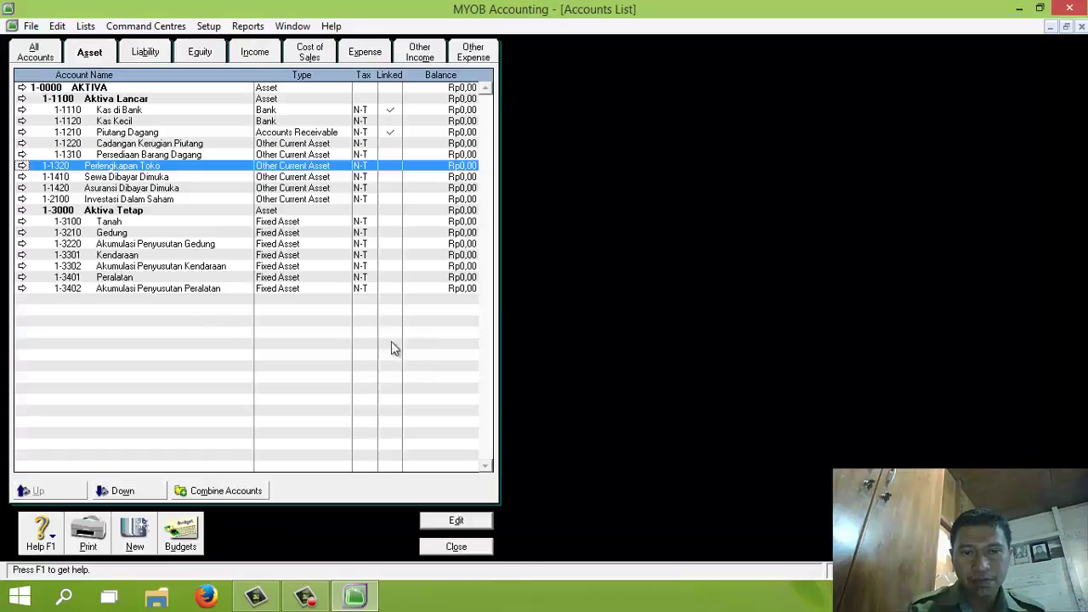
pyautogui.click(134, 497)
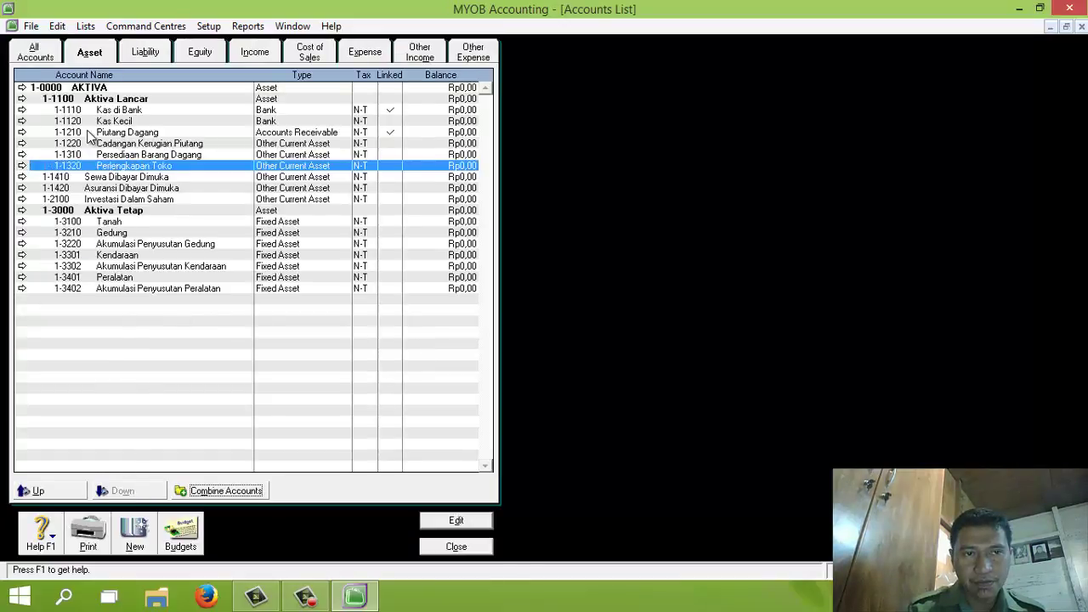
pyautogui.click(119, 178)
pyautogui.click(134, 493)
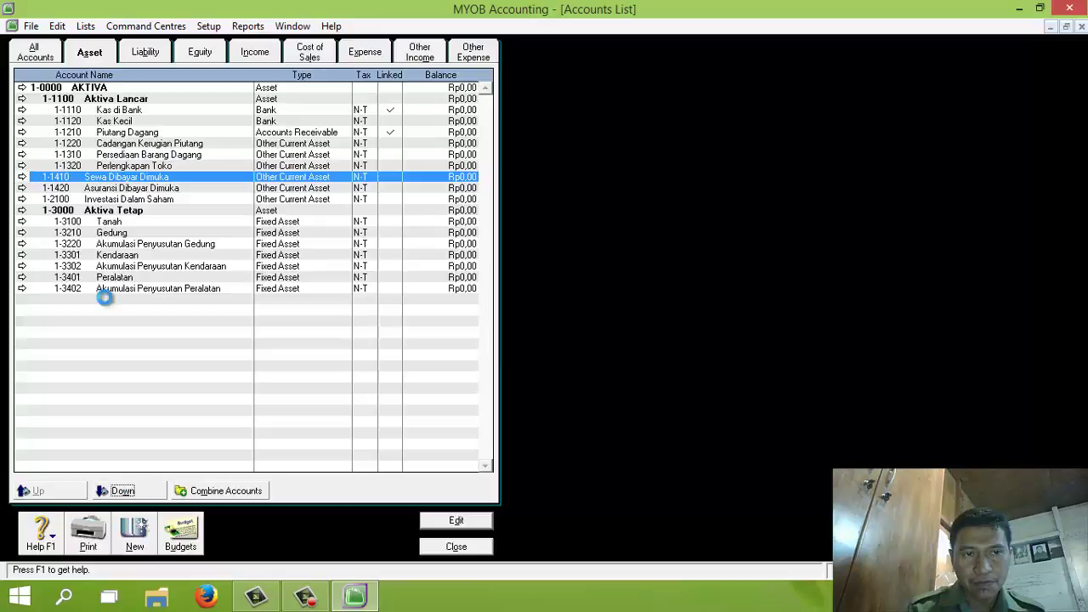
pyautogui.click(136, 189)
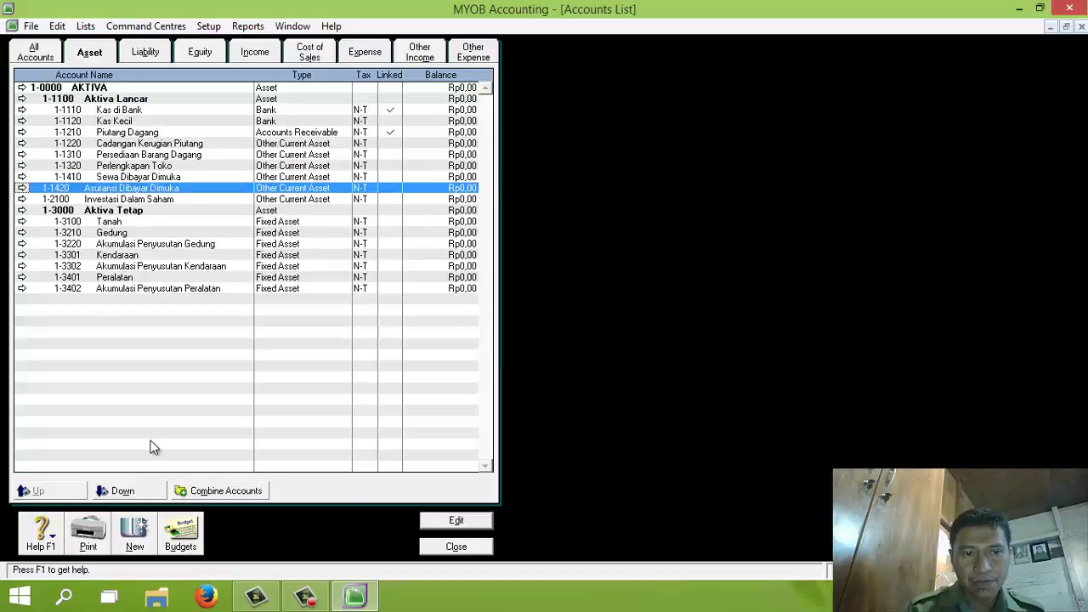
pyautogui.click(142, 491)
pyautogui.click(151, 202)
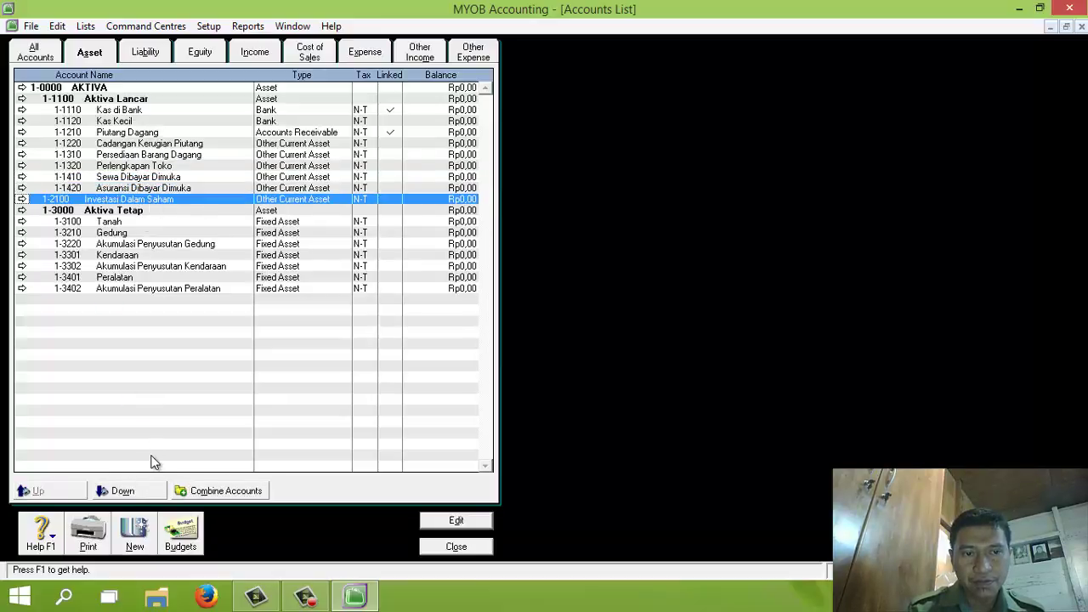
pyautogui.click(142, 491)
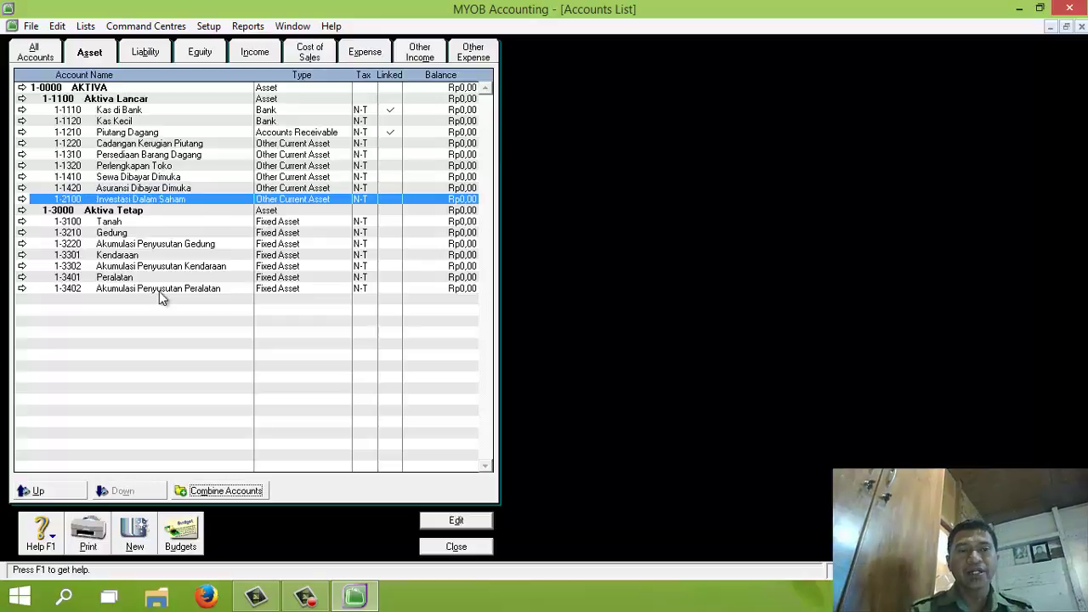
# Review the Liability through Other Expense tabs and All Accounts, then close the Accounts List
pyautogui.click(144, 53)
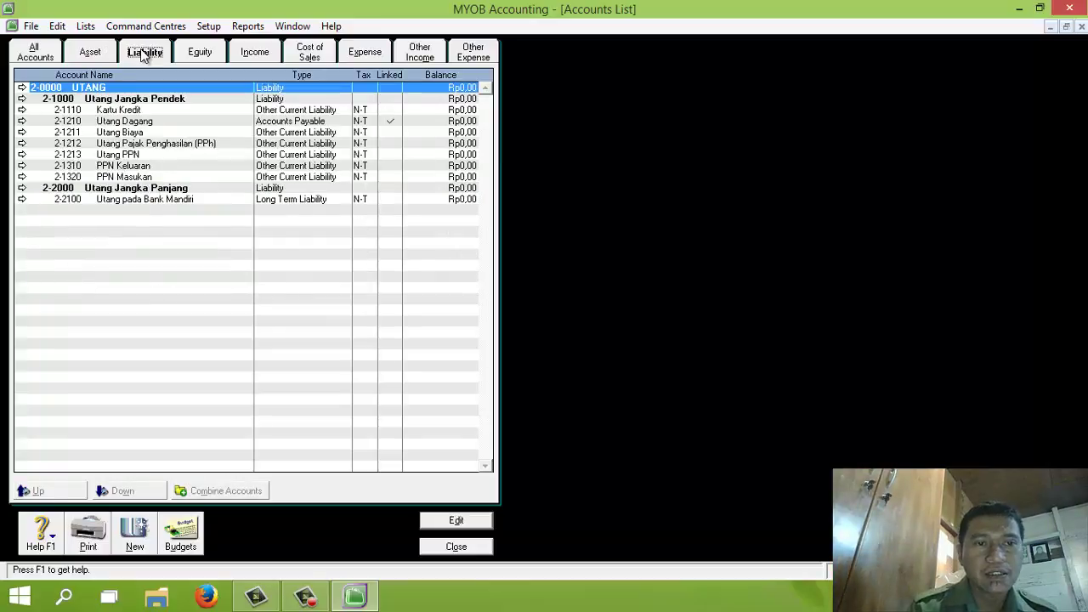
pyautogui.click(204, 53)
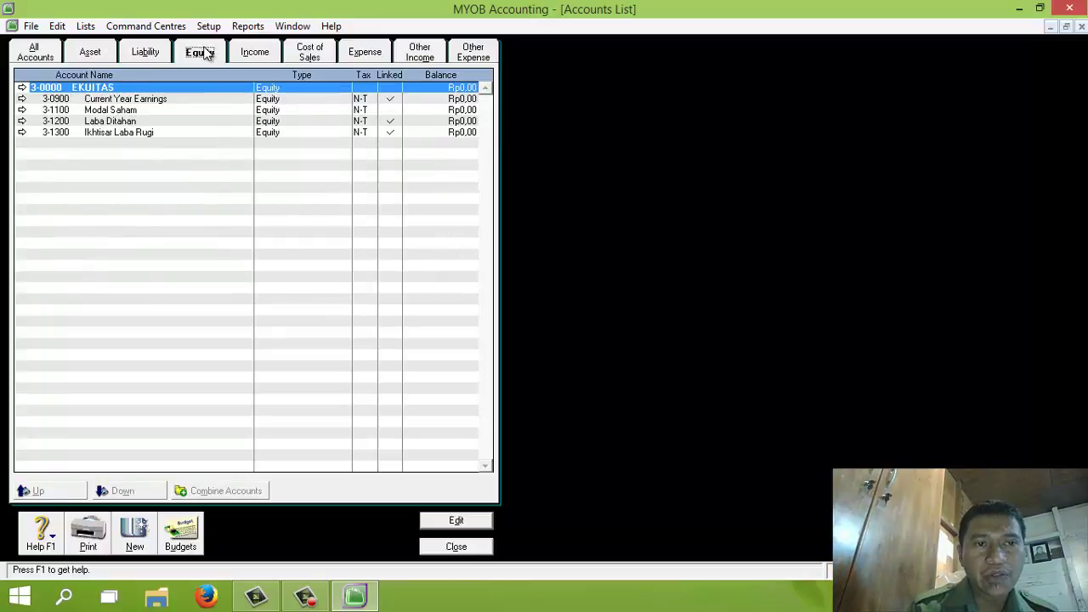
pyautogui.click(278, 54)
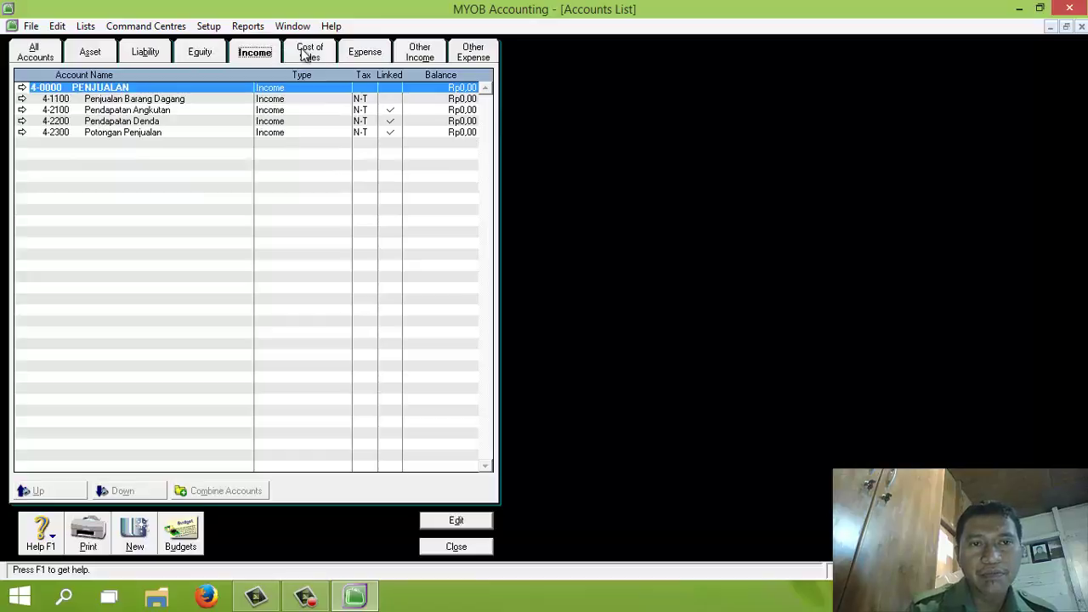
pyautogui.click(306, 53)
pyautogui.click(364, 56)
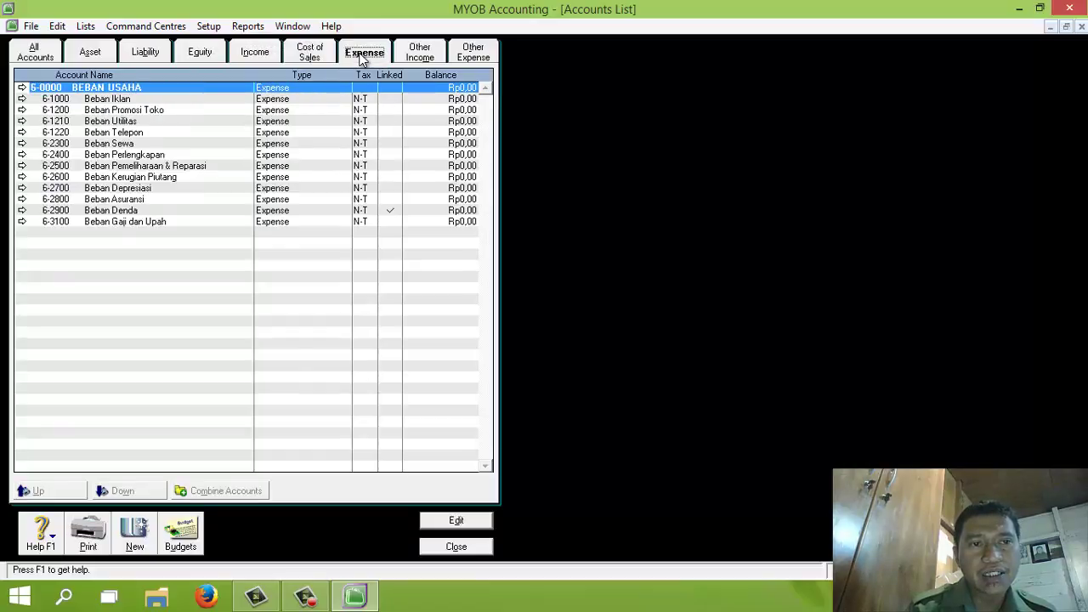
pyautogui.click(427, 58)
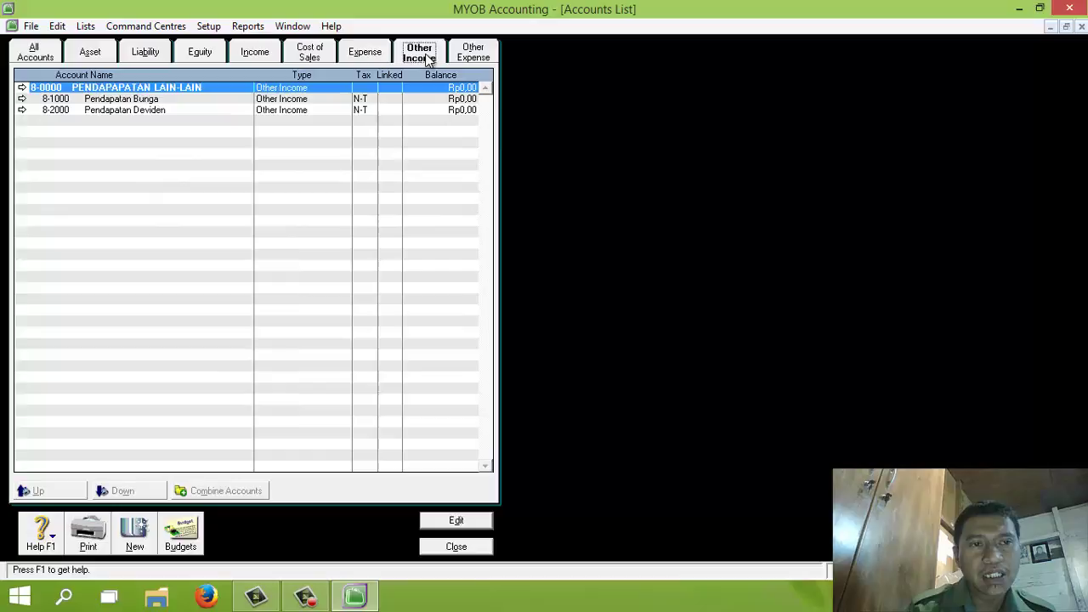
pyautogui.click(472, 53)
pyautogui.click(34, 51)
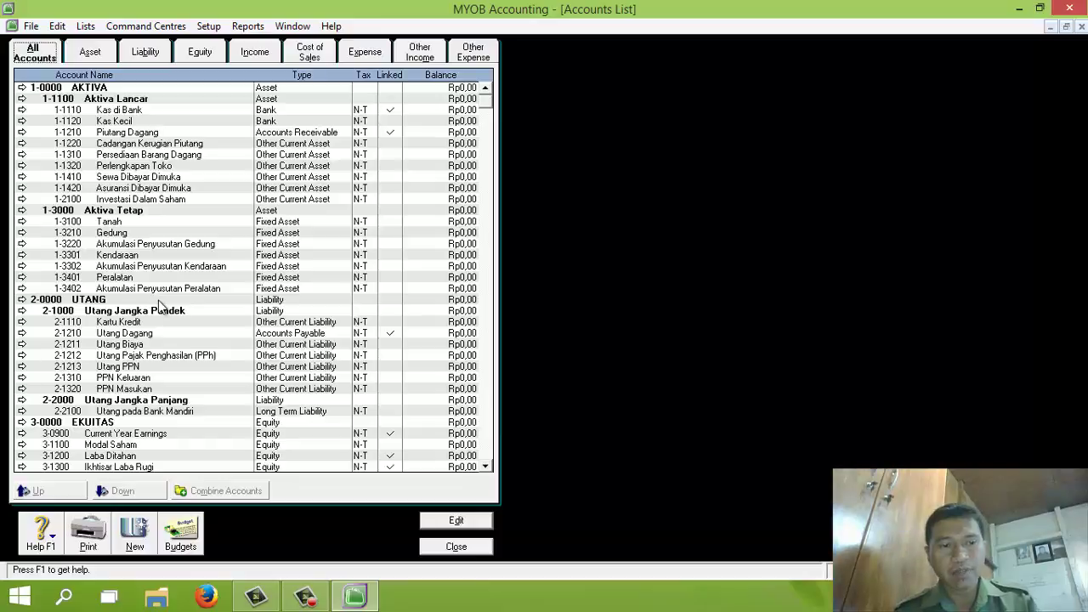
pyautogui.click(457, 546)
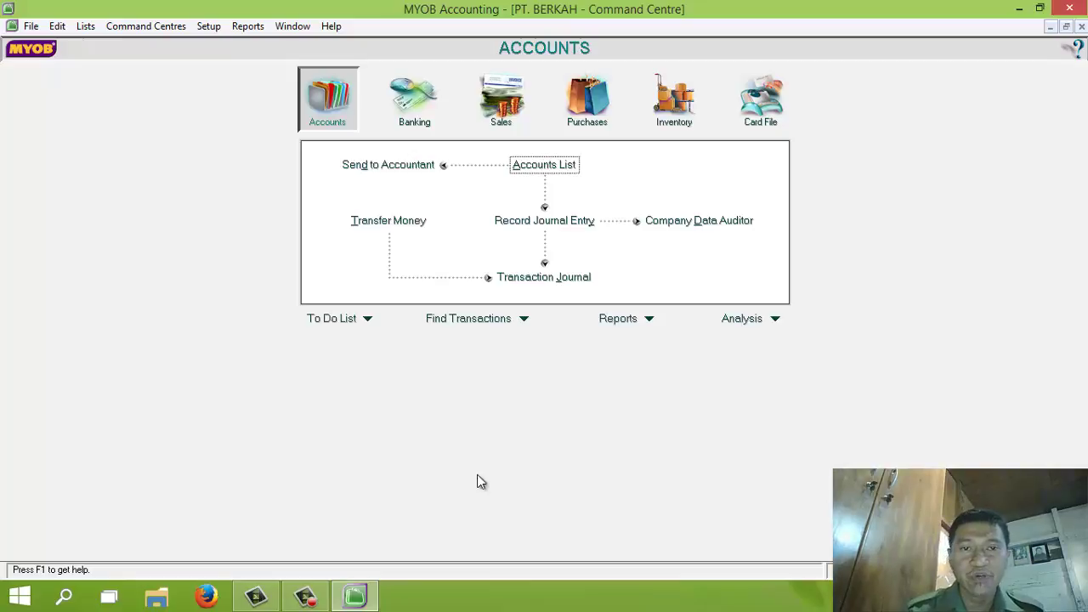
# In Account Opening Balances, enter Kas di Bank 138.060.000, Kas Kecil 3.000.000, Piutang Dagang 55.000.000, Cadangan -3.600.000, Persediaan 82.000.000
pyautogui.click(214, 28)
pyautogui.moveTo(297, 66)
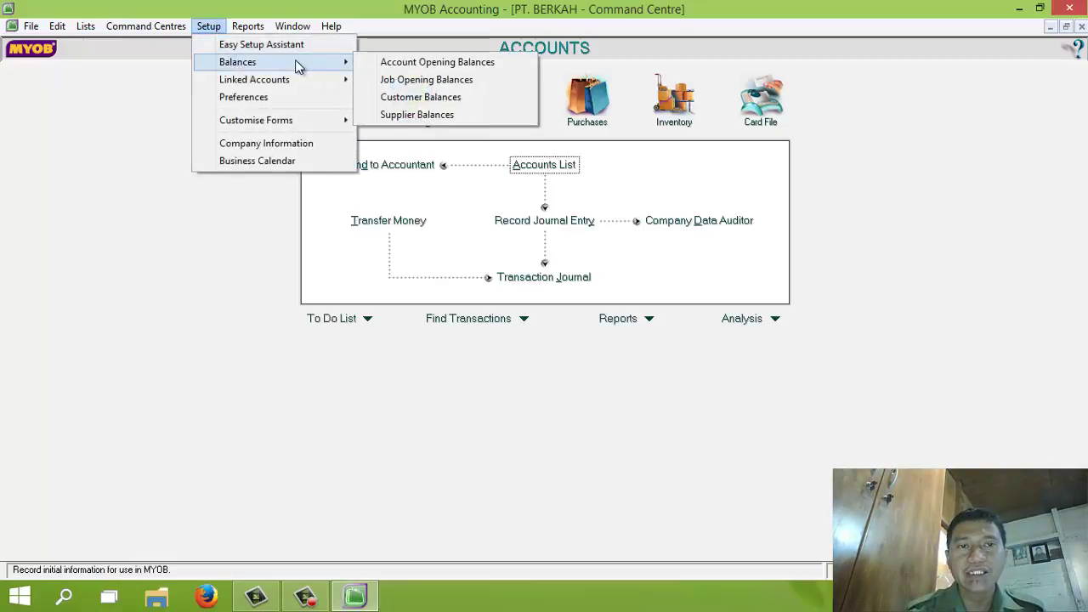
pyautogui.click(378, 64)
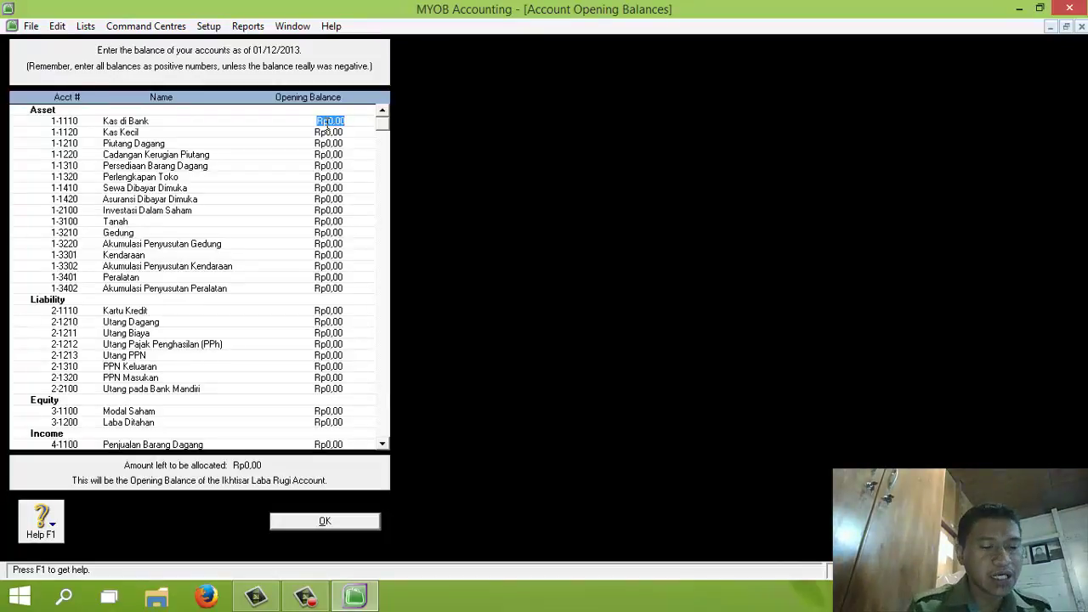
pyautogui.write('138')
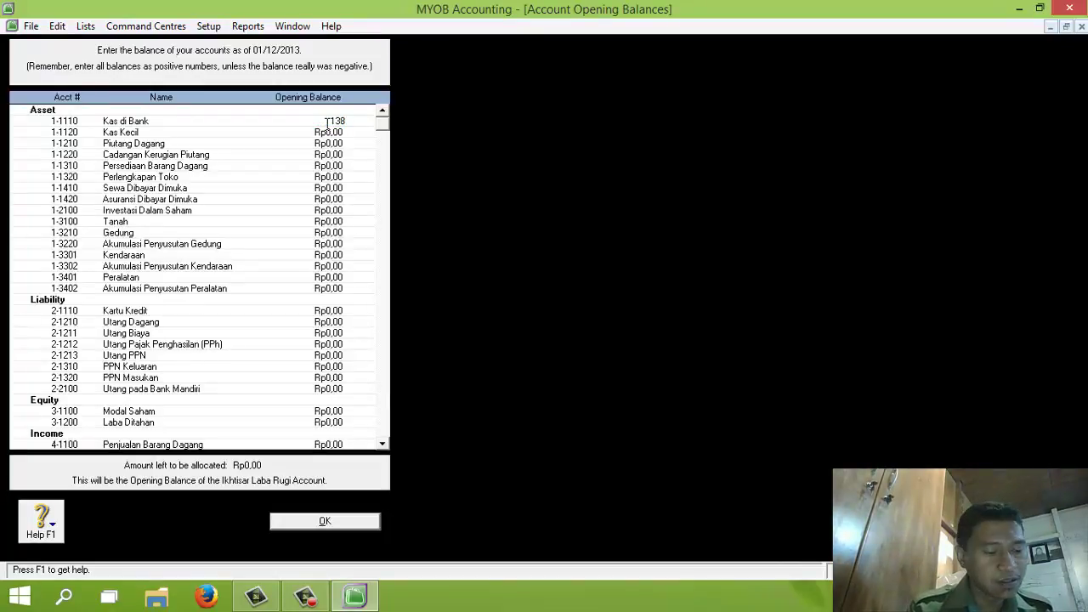
pyautogui.write('138060000')
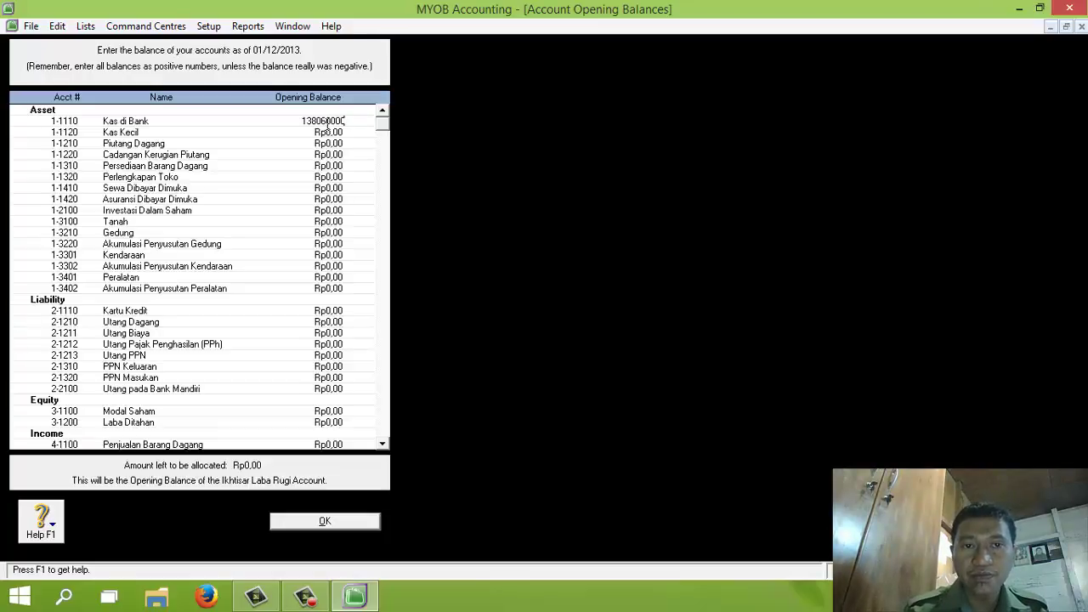
pyautogui.press('Tab')
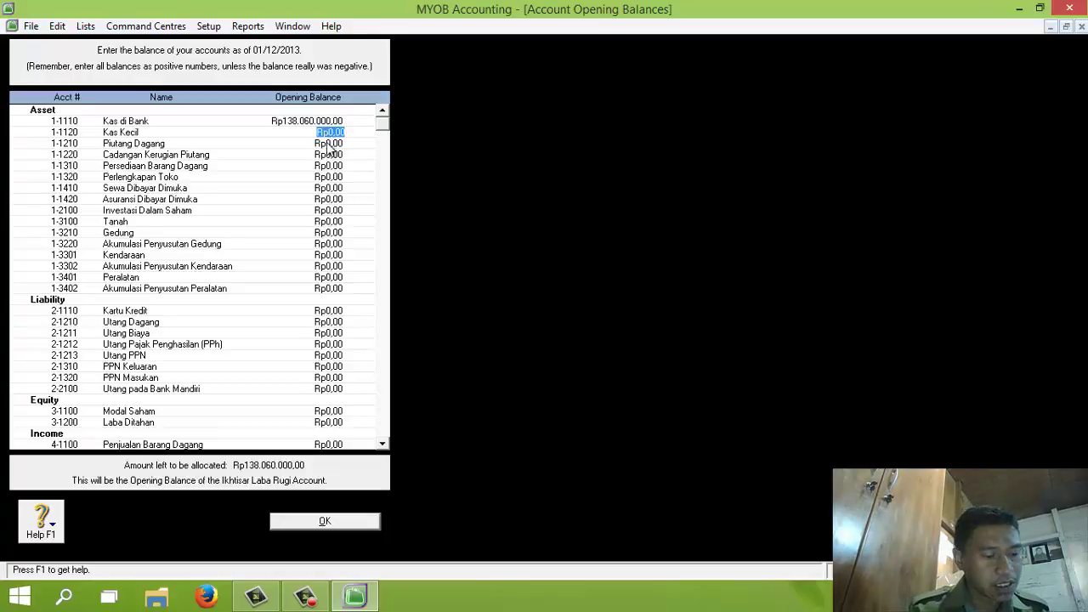
pyautogui.write('3.')
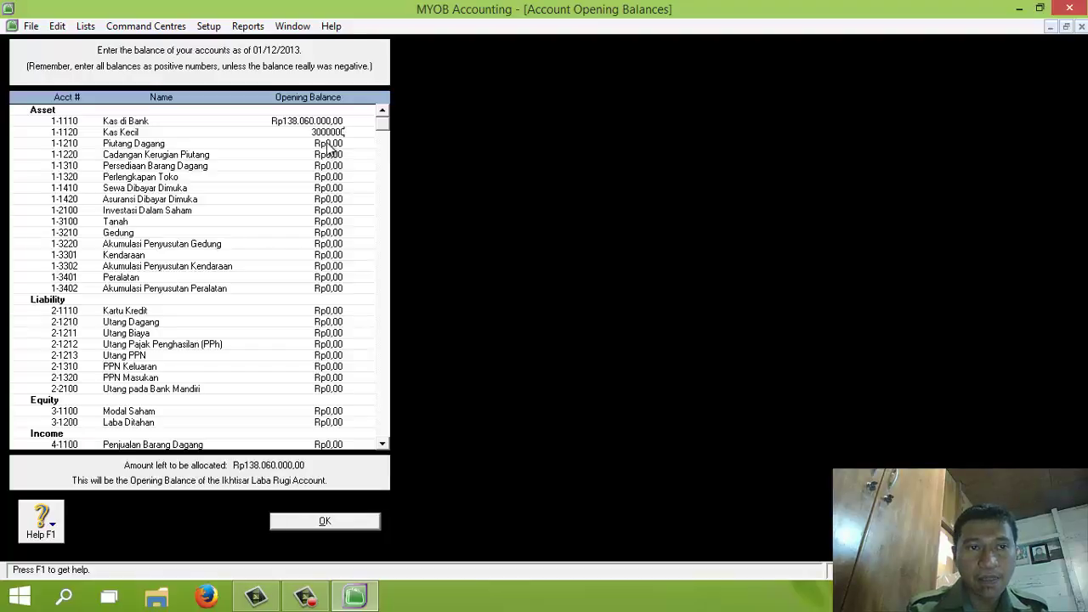
pyautogui.write('000.000')
pyautogui.press('Tab')
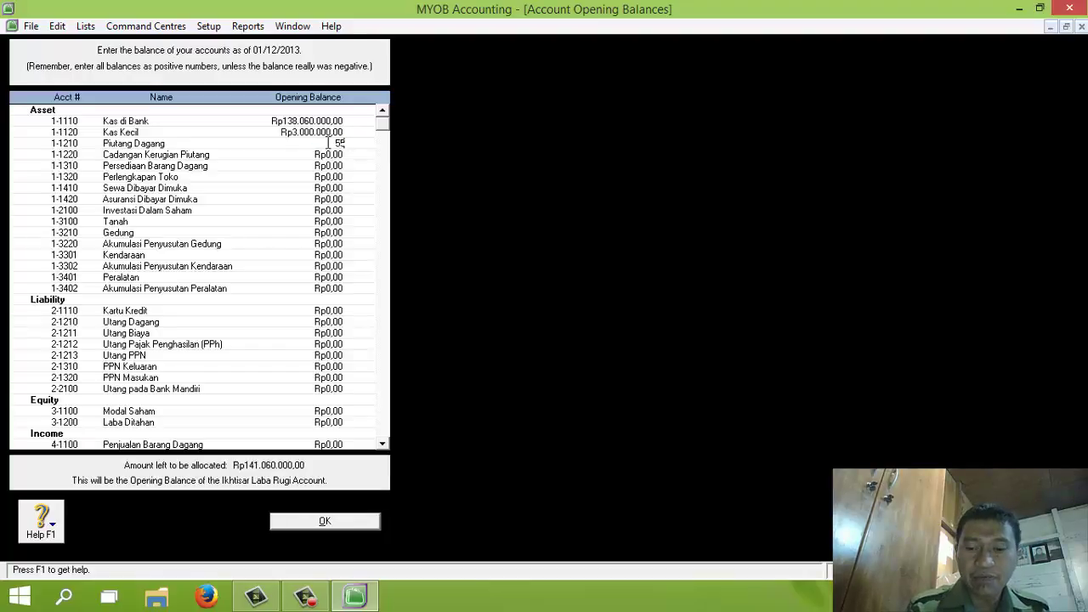
pyautogui.press('Tab')
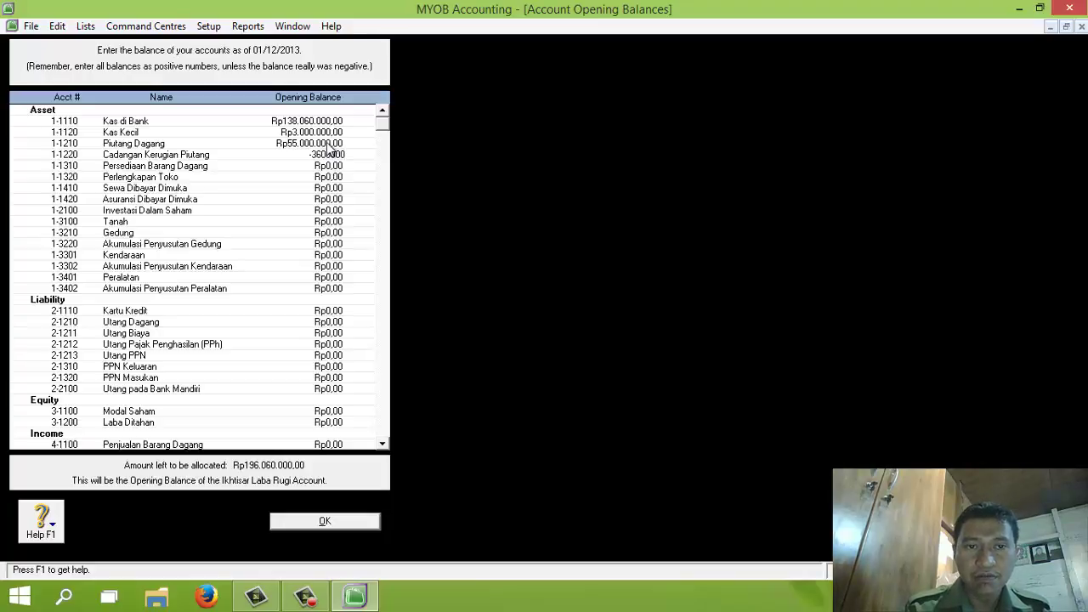
pyautogui.press('Tab')
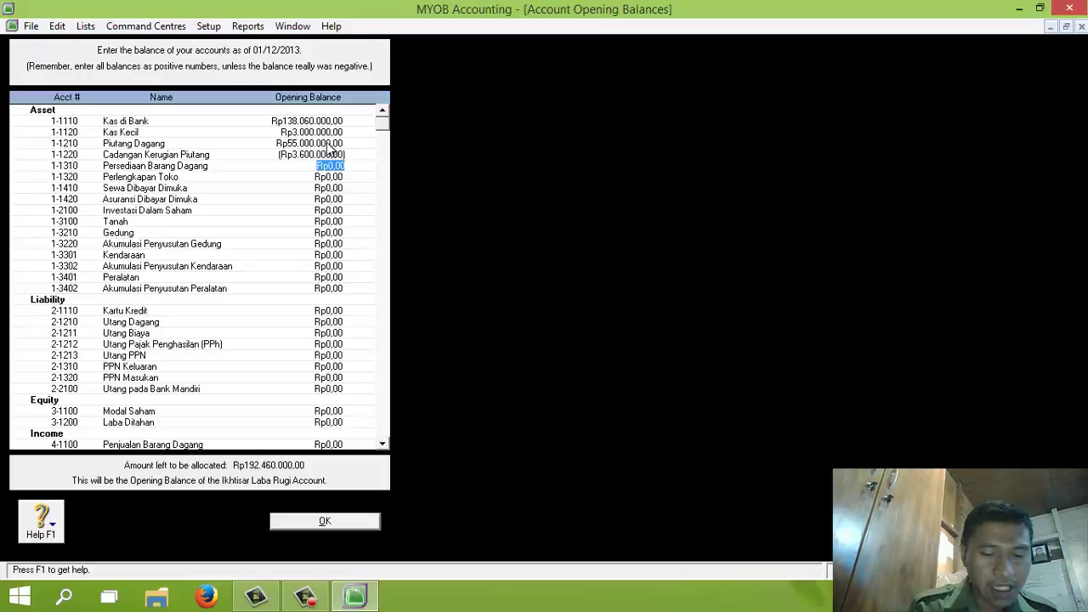
pyautogui.write('82000')
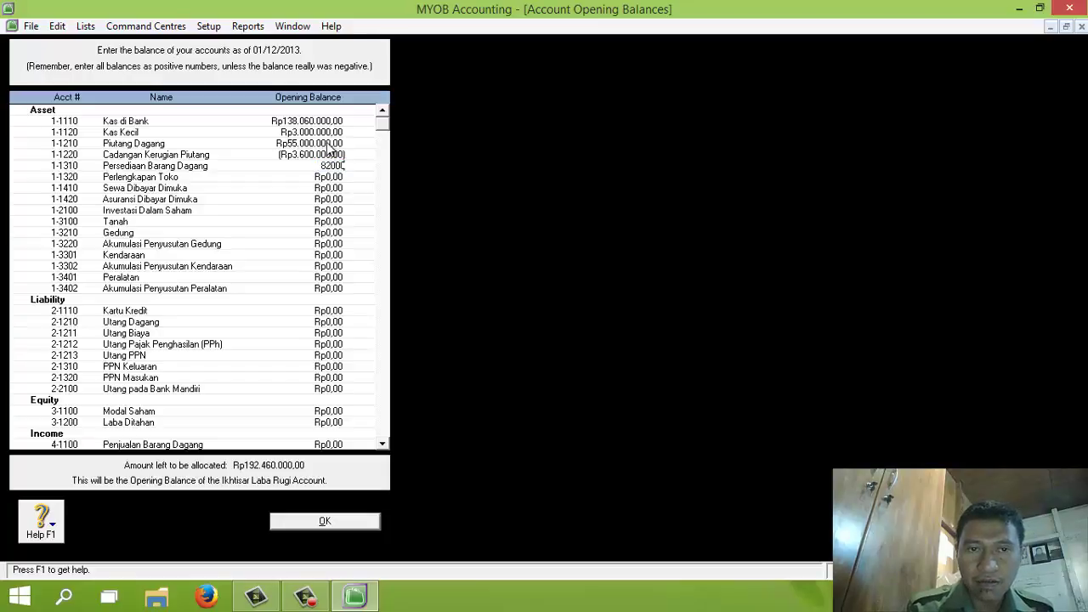
pyautogui.write('2.000.000')
pyautogui.press('Tab')
# Enter Perlengkapan Toko 6.800.000, Sewa 1.500.000, Asuransi 4.000.000, Investasi 335.000.000, and Tanah 275.000.000
pyautogui.write('65')
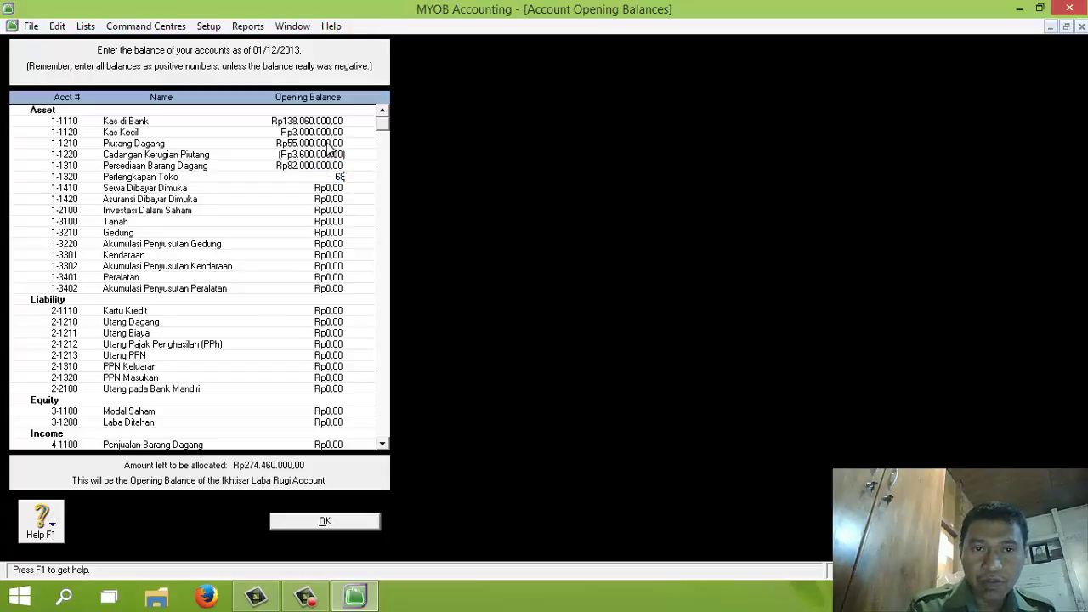
pyautogui.press('Tab')
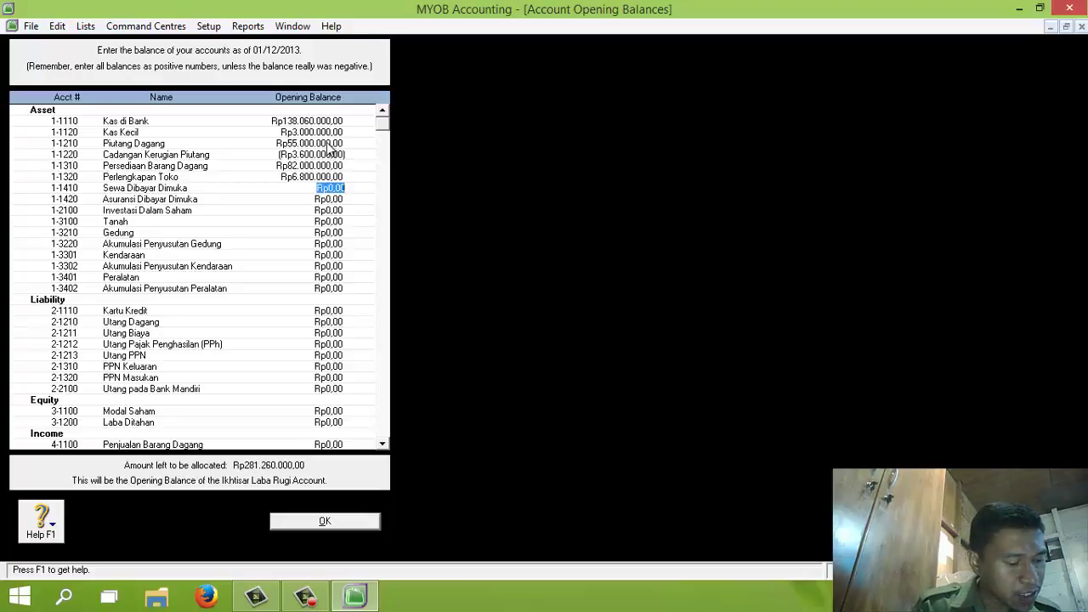
pyautogui.write('1.500.')
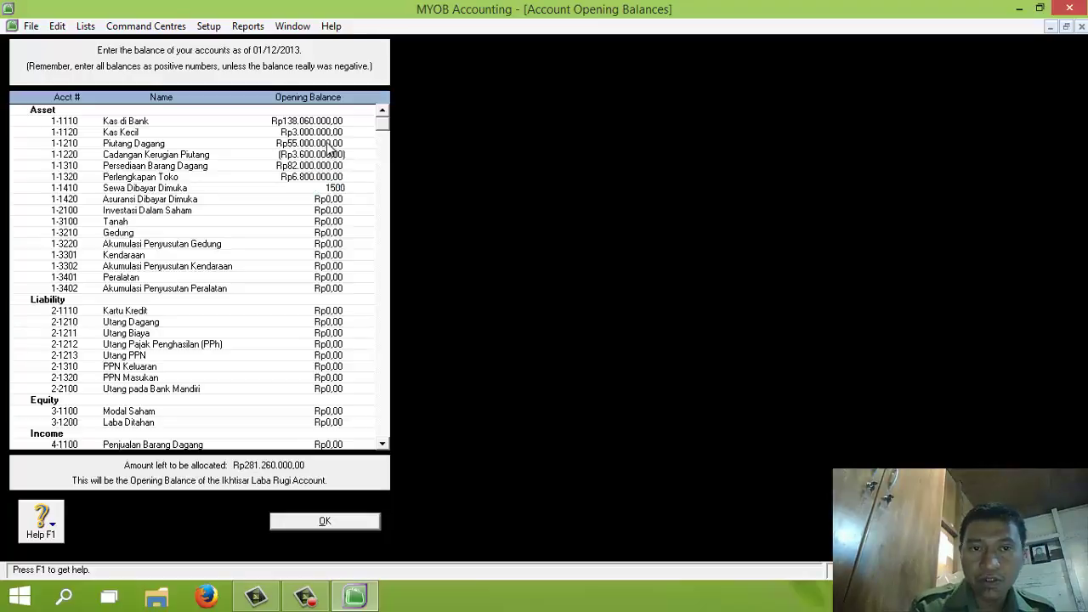
pyautogui.write('000')
pyautogui.press('Tab')
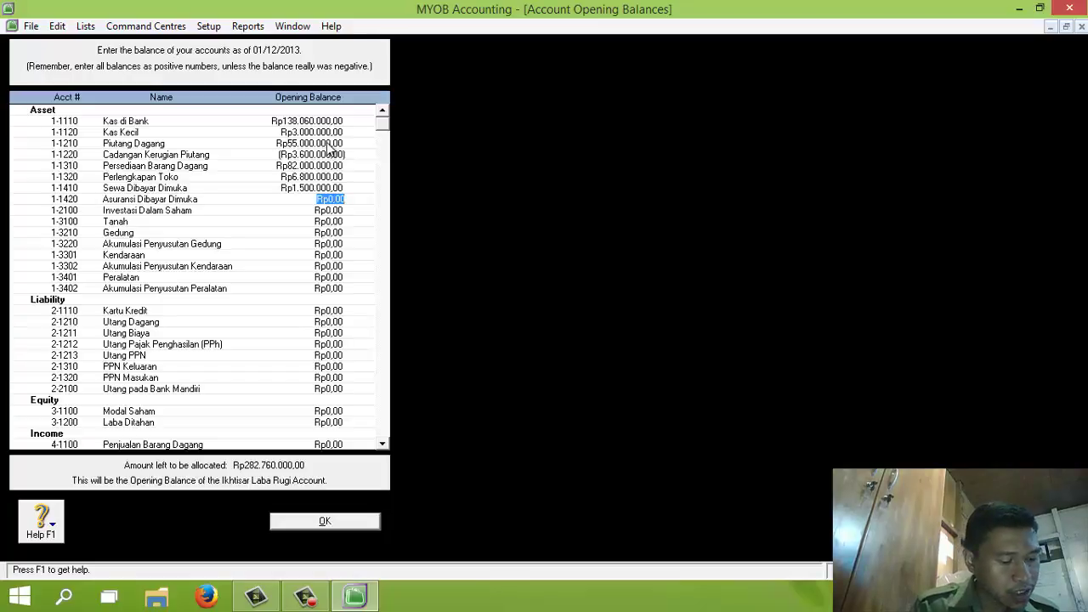
pyautogui.write('4.')
pyautogui.write('000')
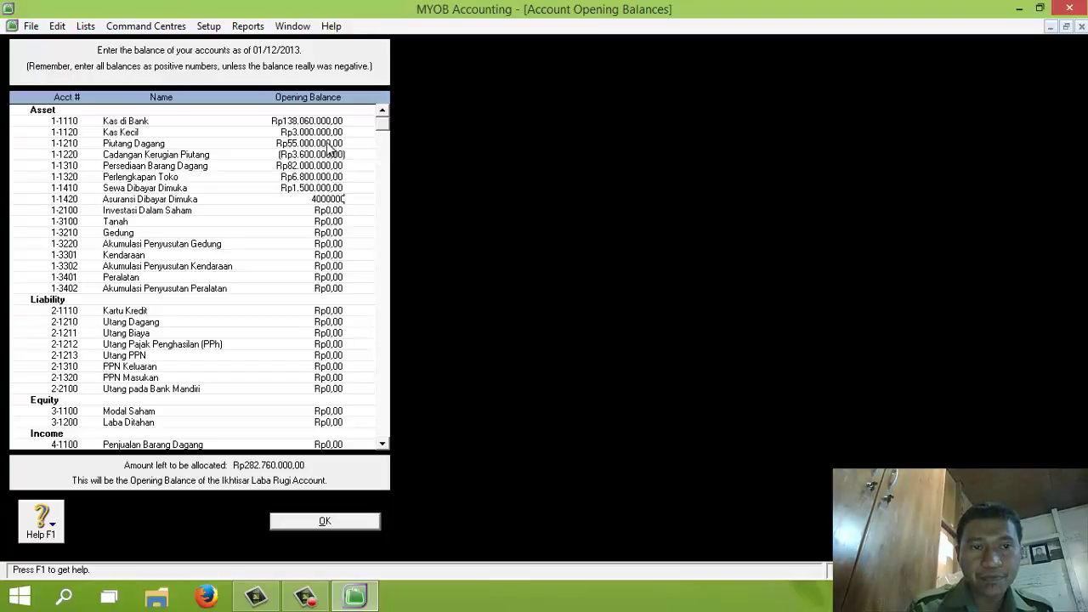
pyautogui.write('.000')
pyautogui.press('Tab')
pyautogui.write('3')
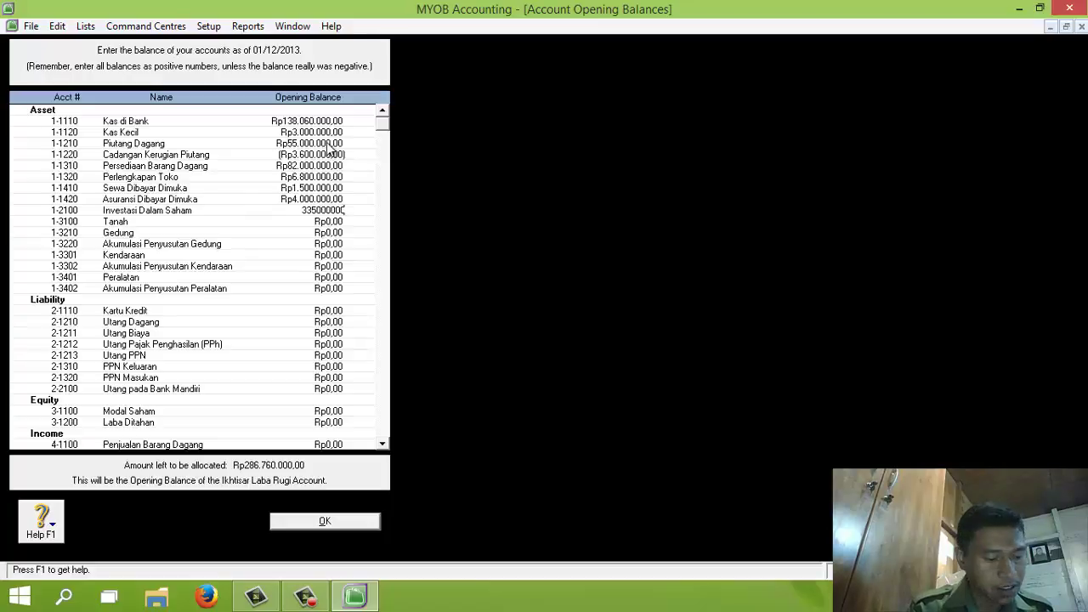
pyautogui.press('Tab')
pyautogui.write('4')
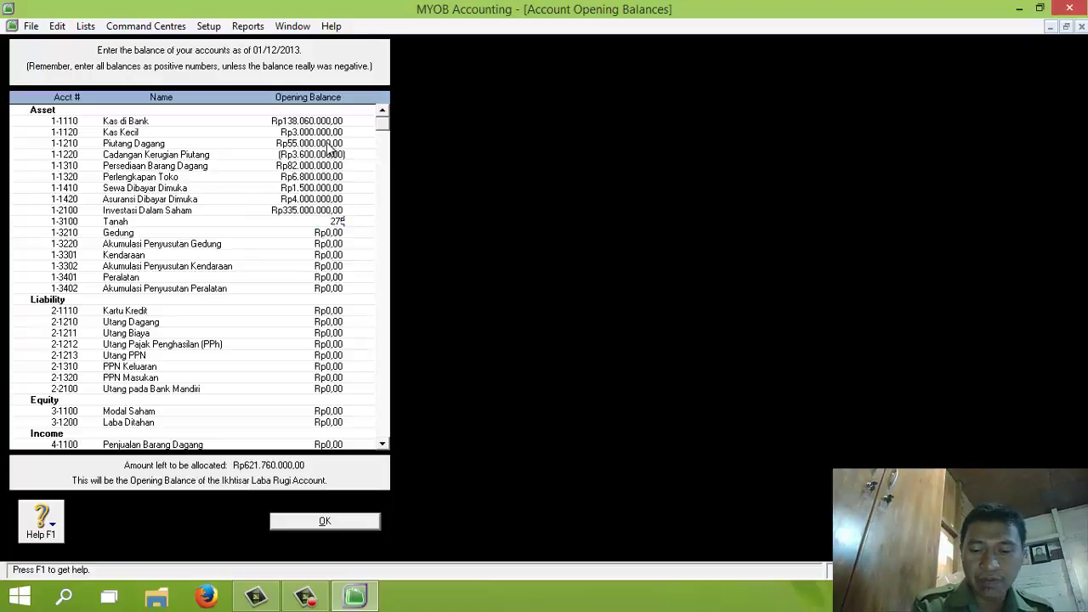
pyautogui.write('75000000')
pyautogui.press('Tab')
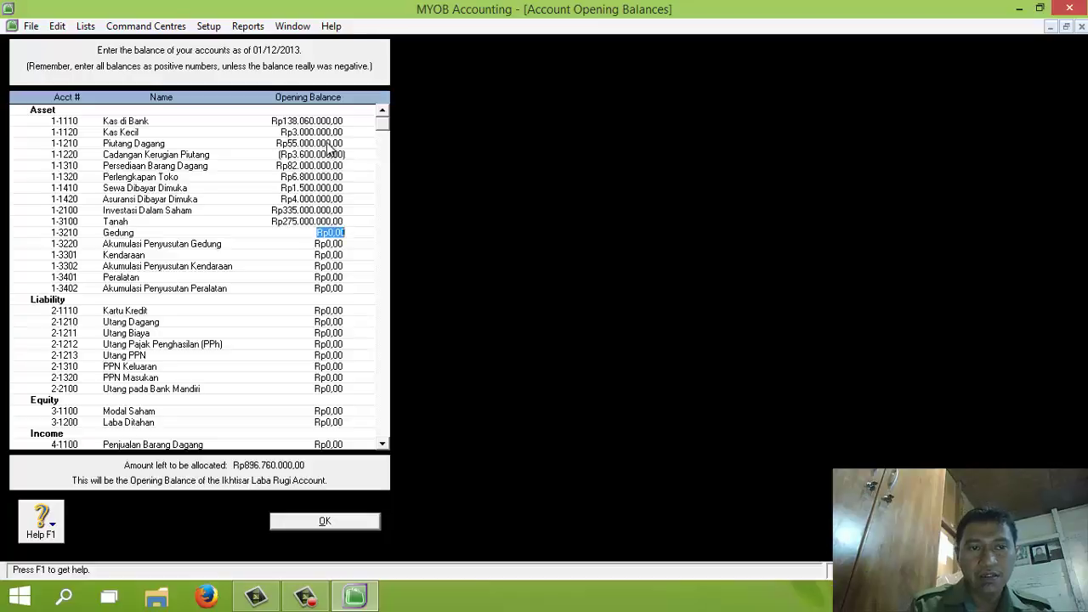
# Enter Gedung 160.000.000, Kendaraan 80.000.000, Peralatan 65.000.000 and their depreciation -15.250.000, -5.000.000, -21.500.000
pyautogui.write('1')
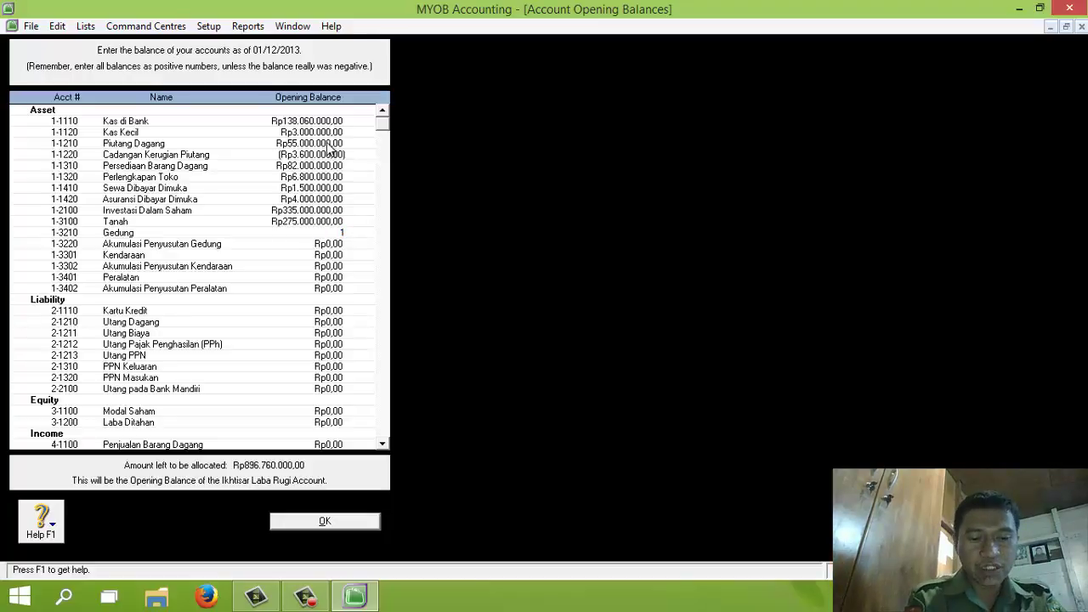
pyautogui.write('5')
pyautogui.press('BackSpace')
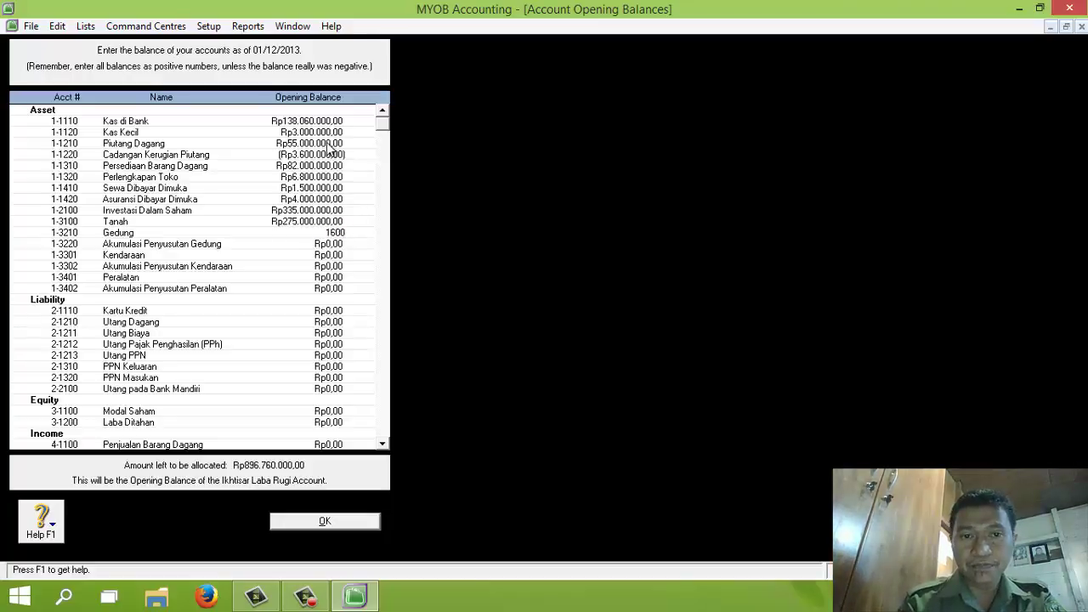
pyautogui.write('60000000')
pyautogui.press('Tab')
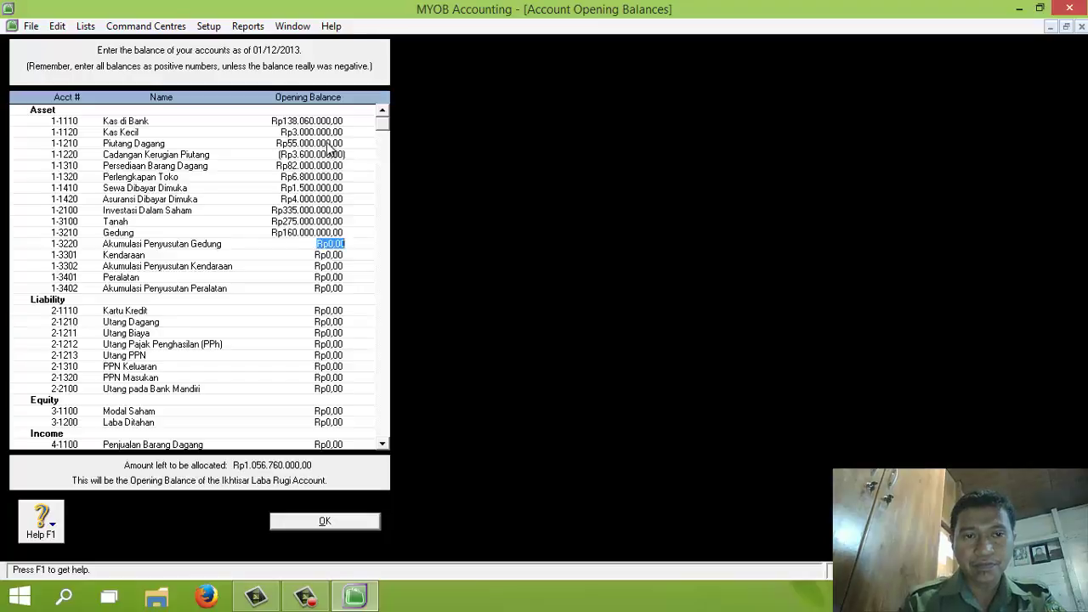
pyautogui.write('-')
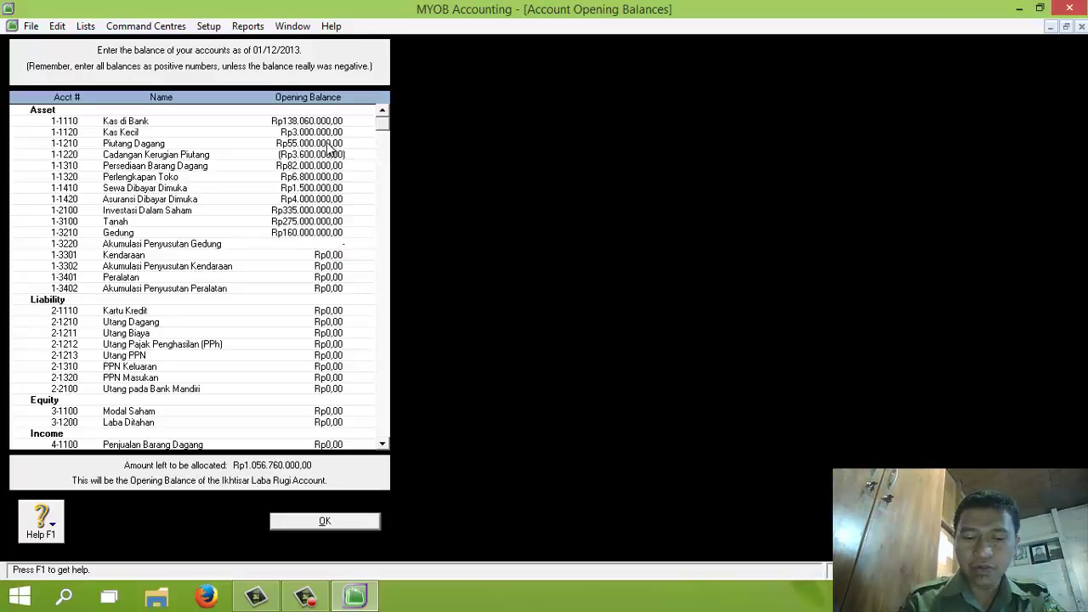
pyautogui.write('15')
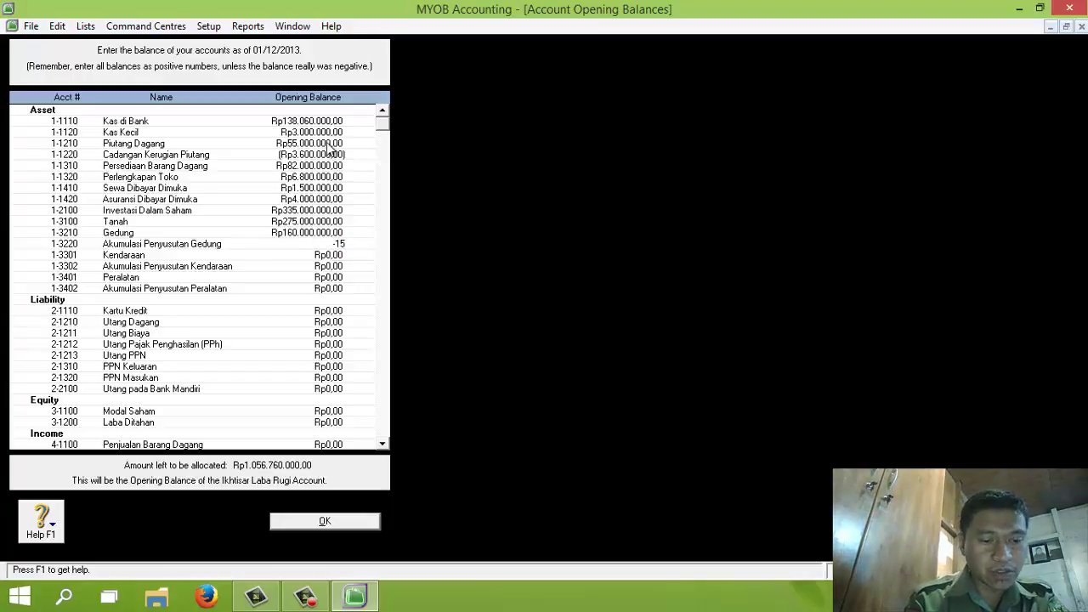
pyautogui.write('250000')
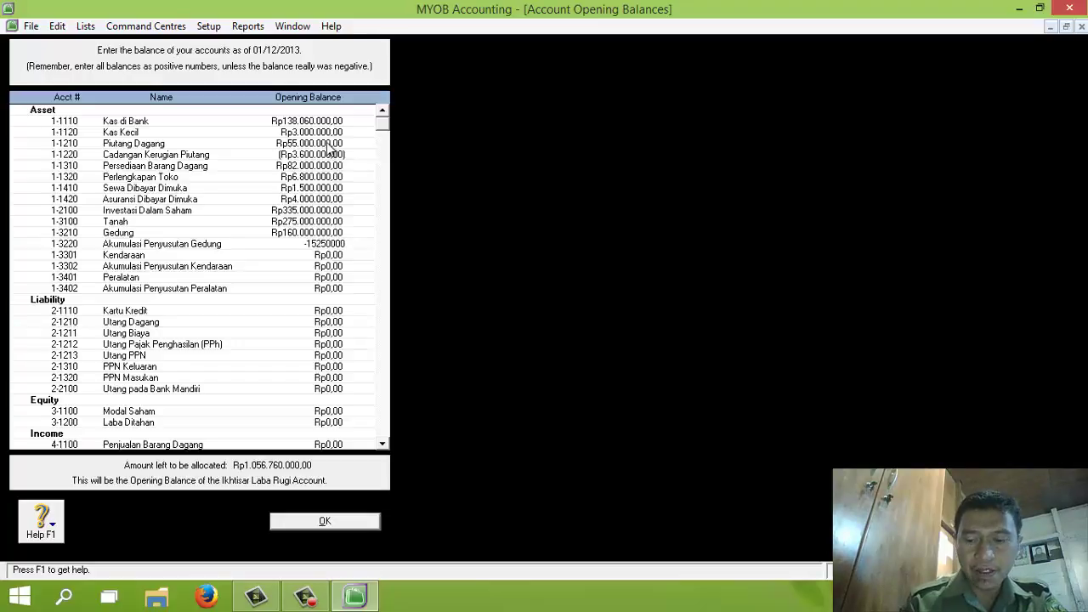
pyautogui.press('Tab')
pyautogui.write('80.')
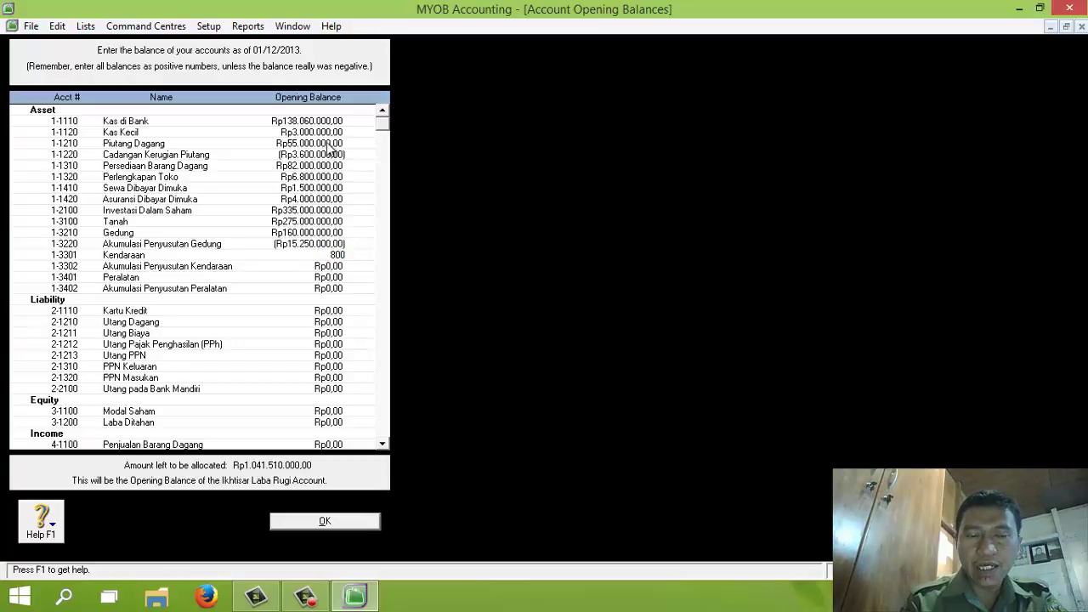
pyautogui.write('000.000')
pyautogui.press('Tab')
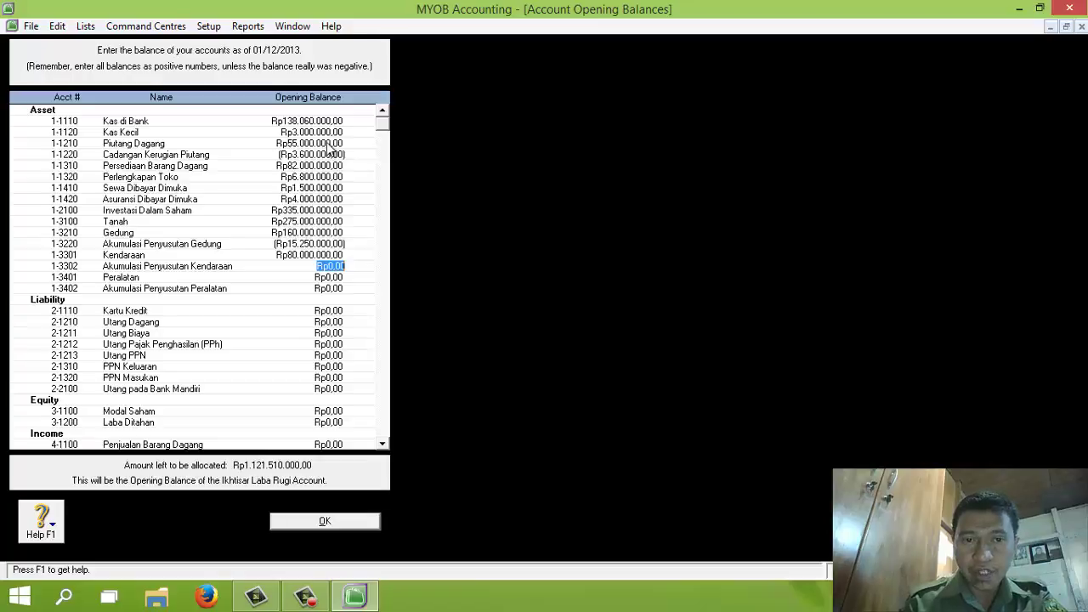
pyautogui.write('-')
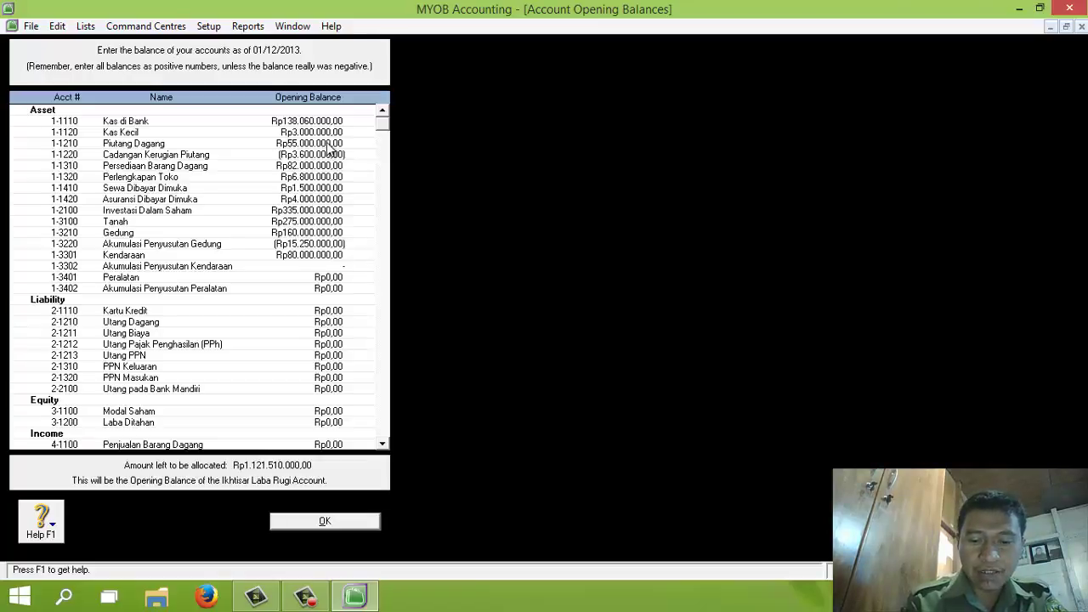
pyautogui.write('5000000')
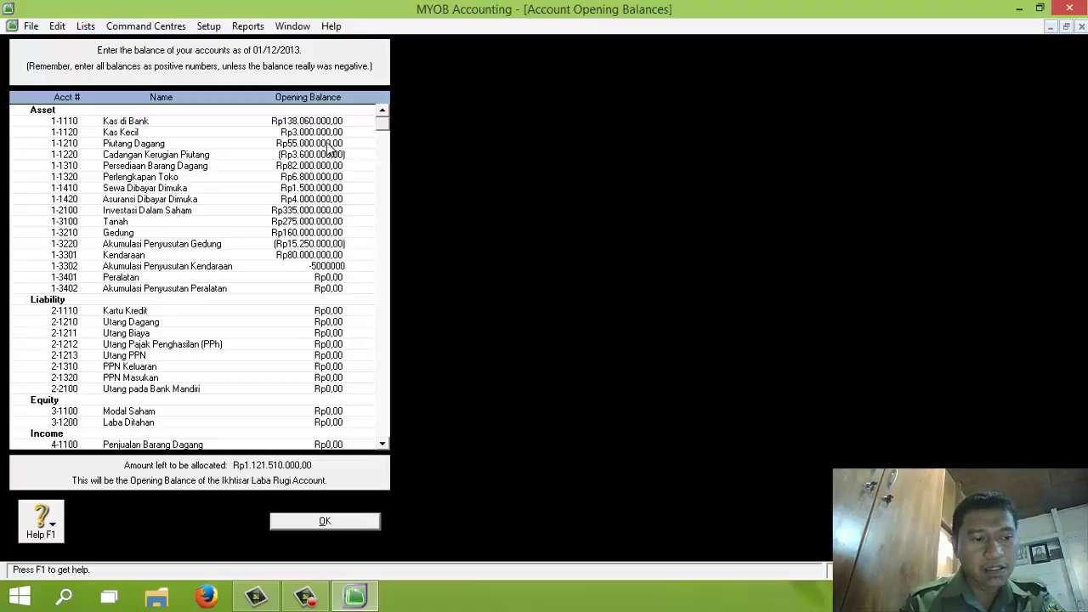
pyautogui.press('Tab')
pyautogui.write('6500000')
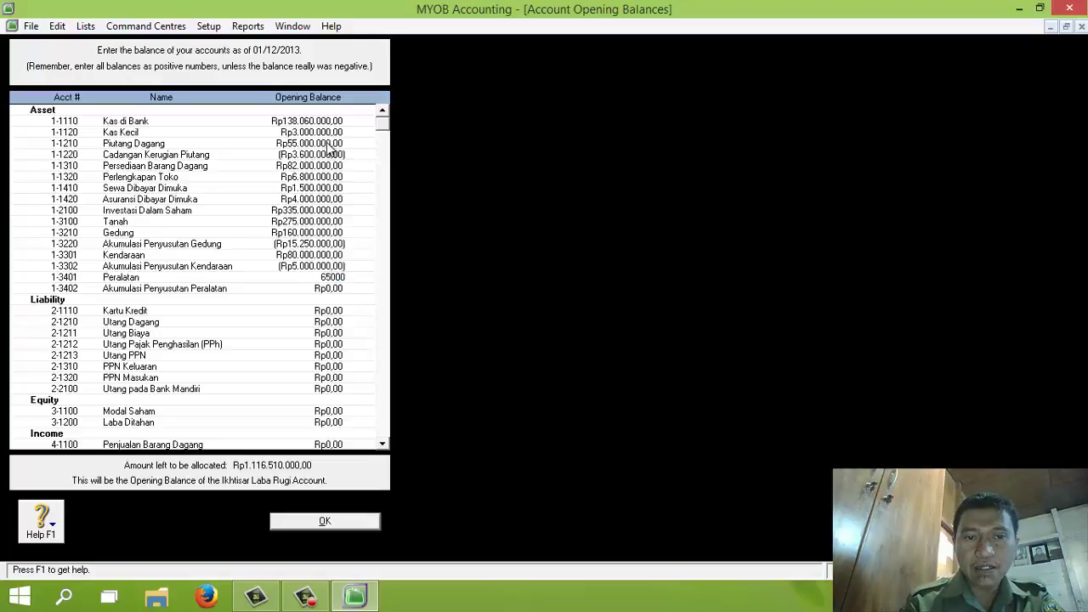
pyautogui.press('Tab')
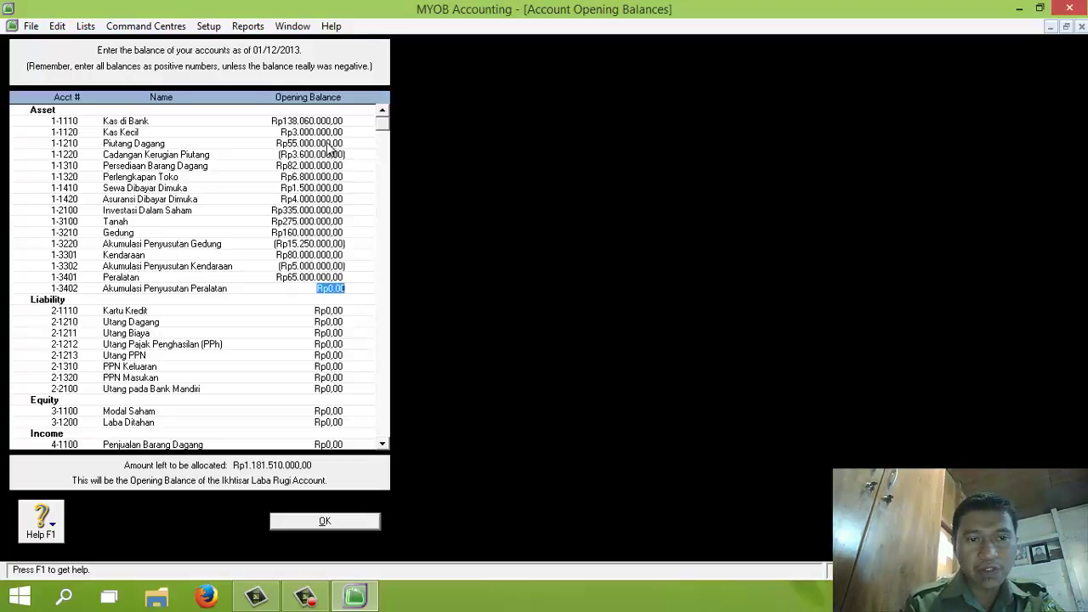
pyautogui.write('-')
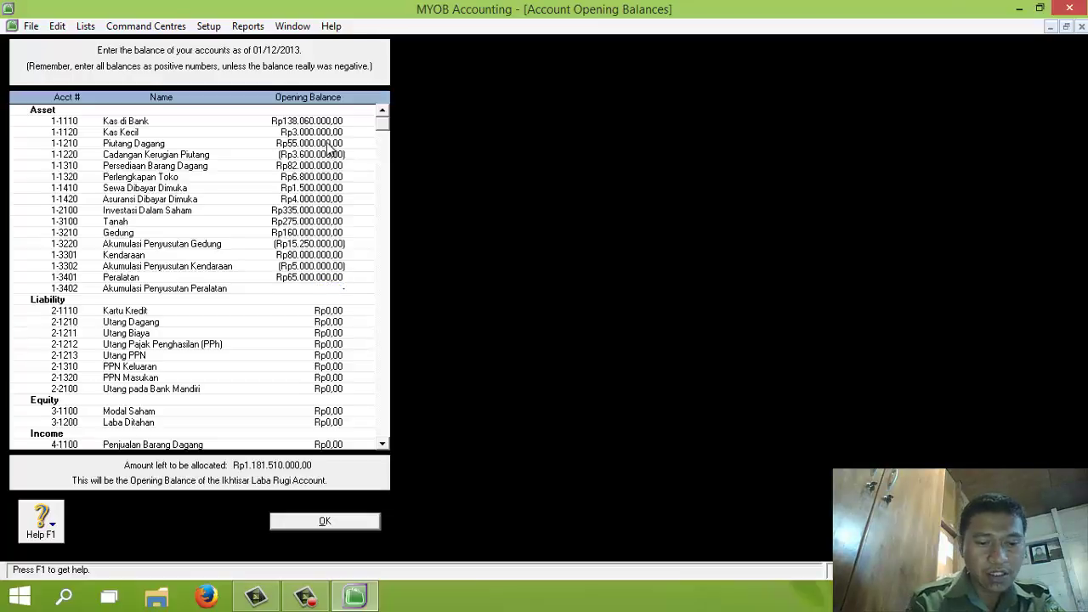
pyautogui.write('21500000')
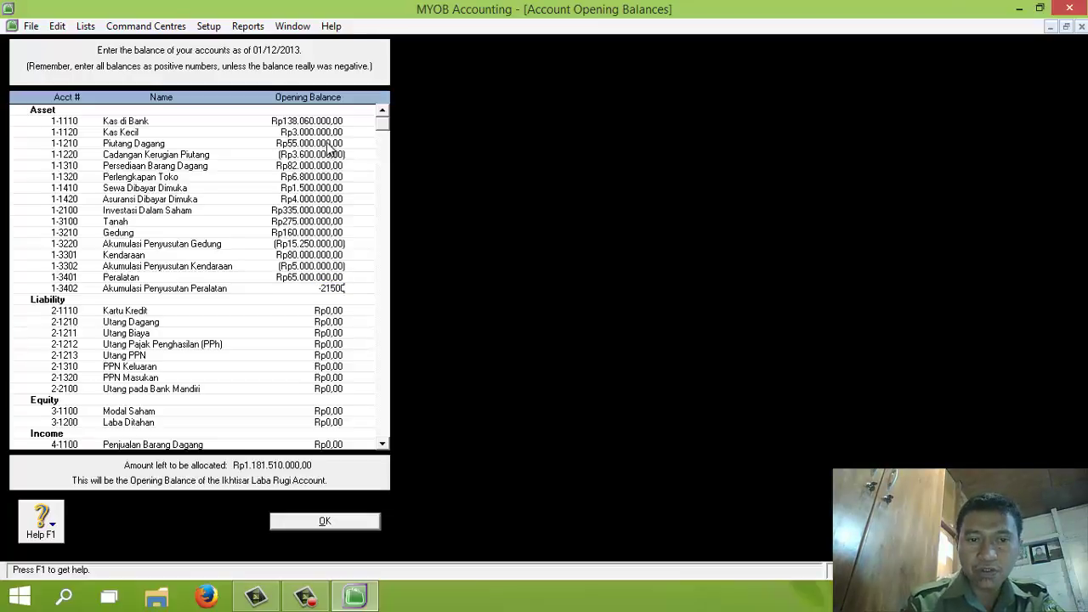
pyautogui.press('Tab')
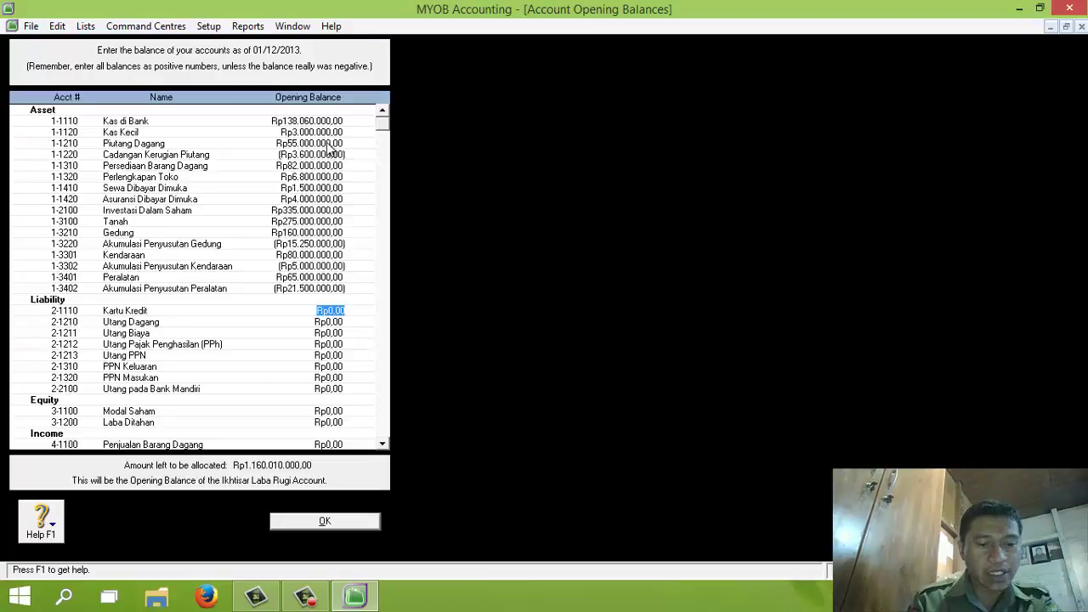
# Enter Kartu Kredit 4.200.000, Utang Dagang 7.700.000 and Utang Biaya 1.300.000, leaving both tax payables at zero
pyautogui.write('4200000')
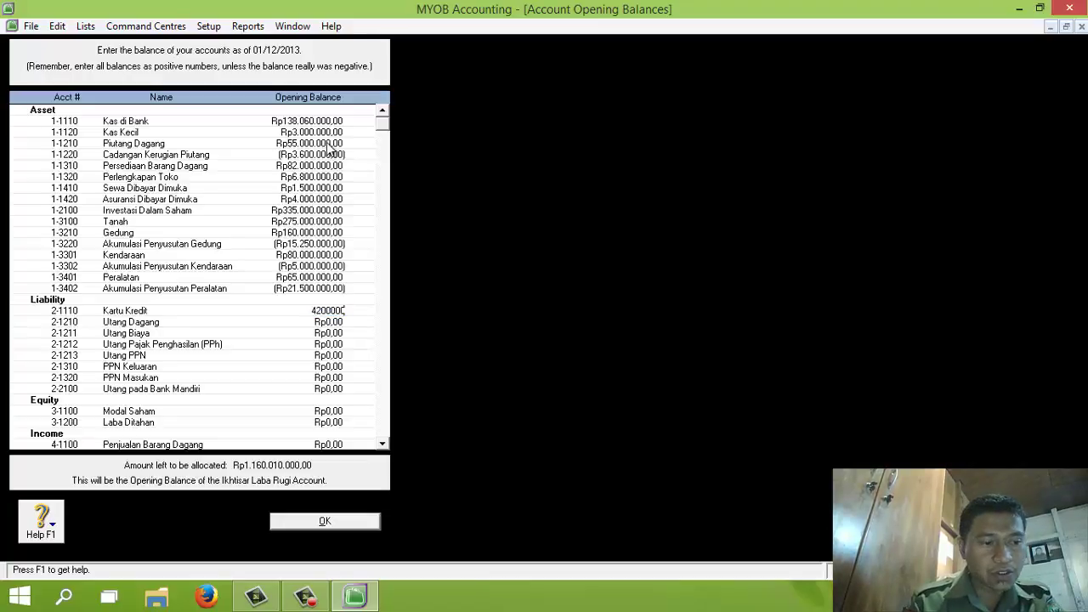
pyautogui.press('Tab')
pyautogui.write('7700000')
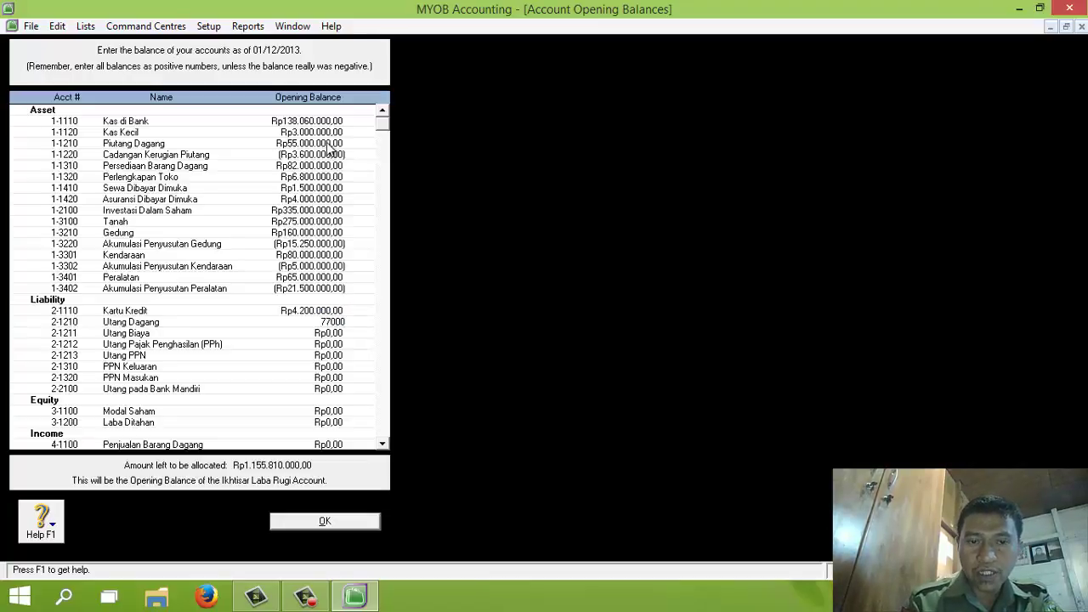
pyautogui.press('Tab')
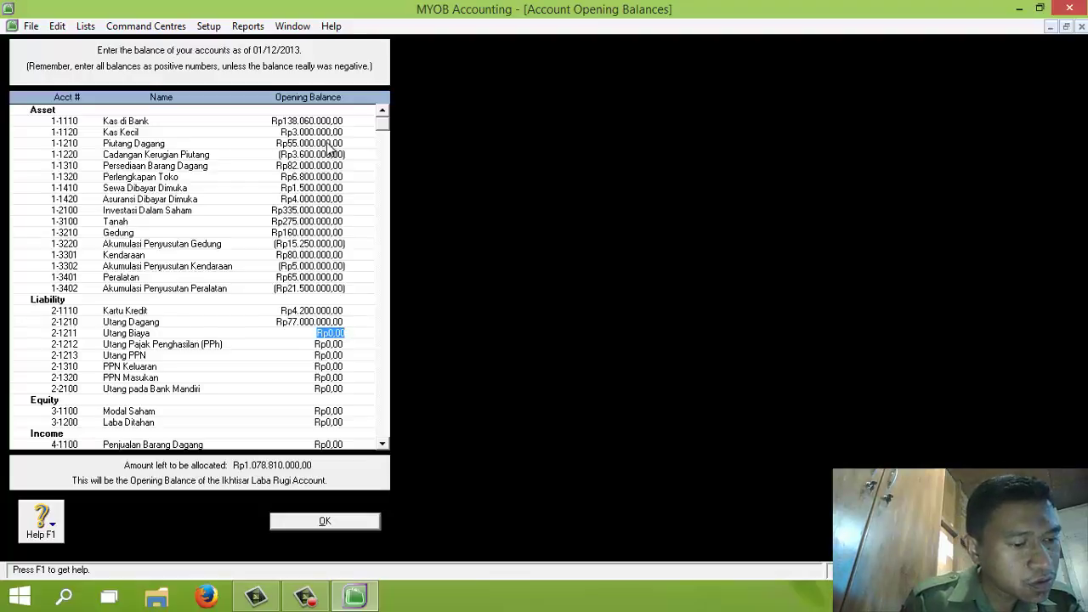
pyautogui.write('1.3')
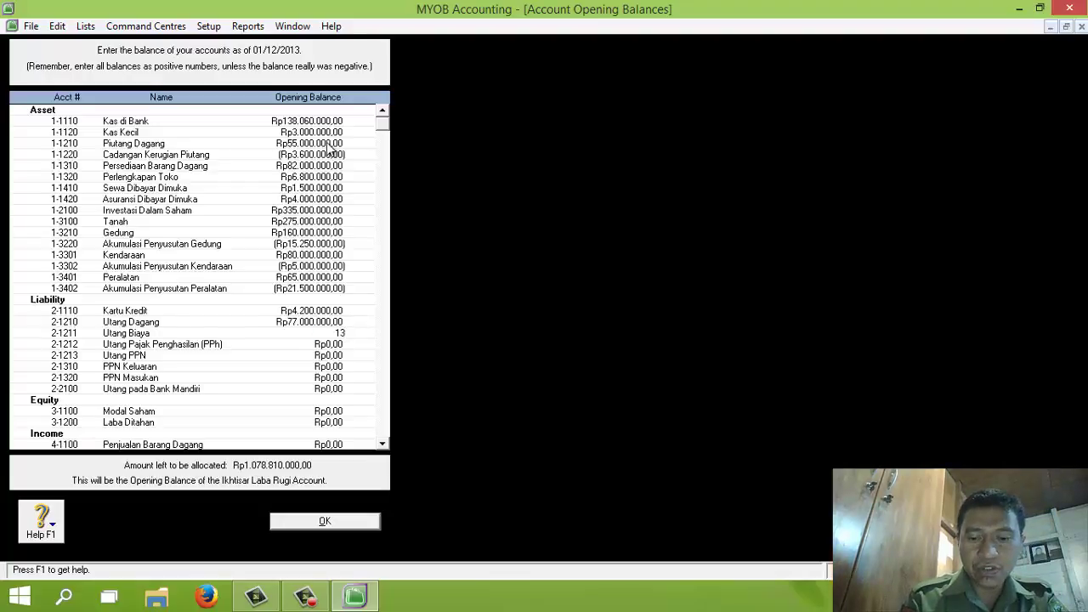
pyautogui.write('00.000')
pyautogui.press('Tab')
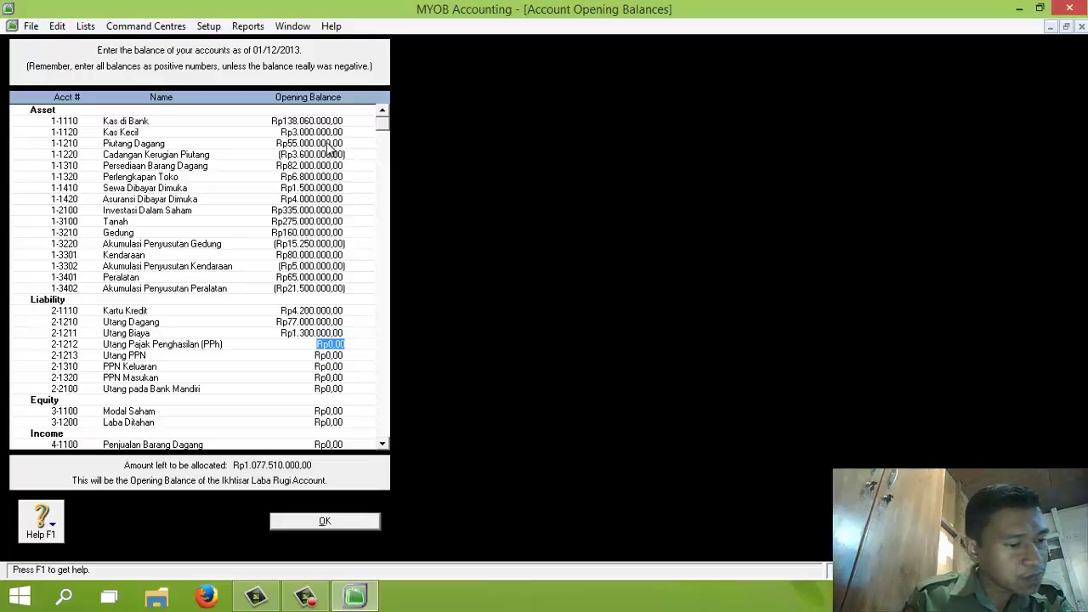
pyautogui.press('Tab')
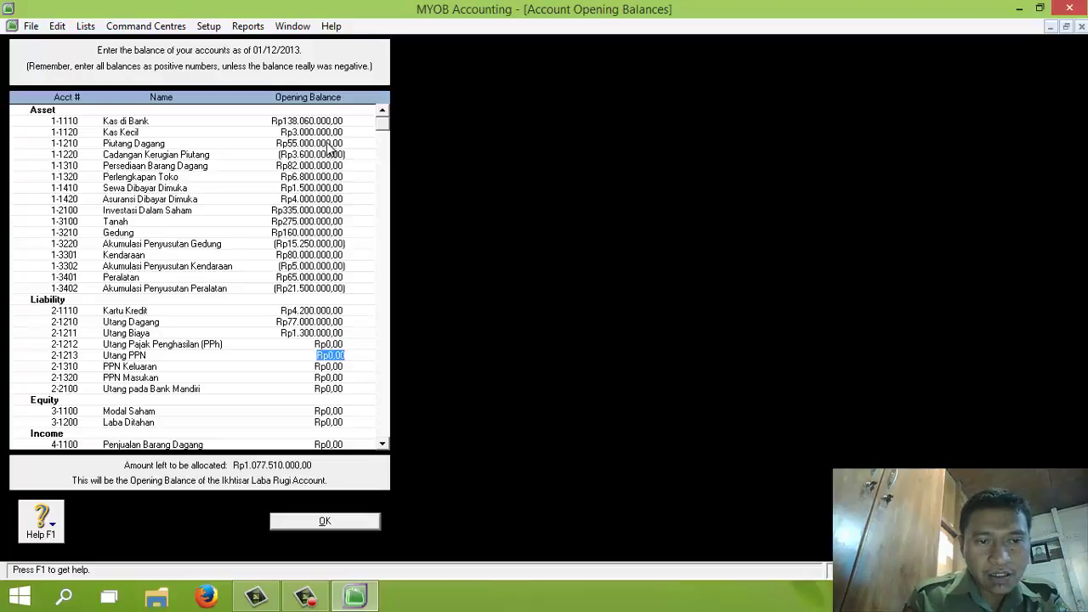
pyautogui.press('Tab')
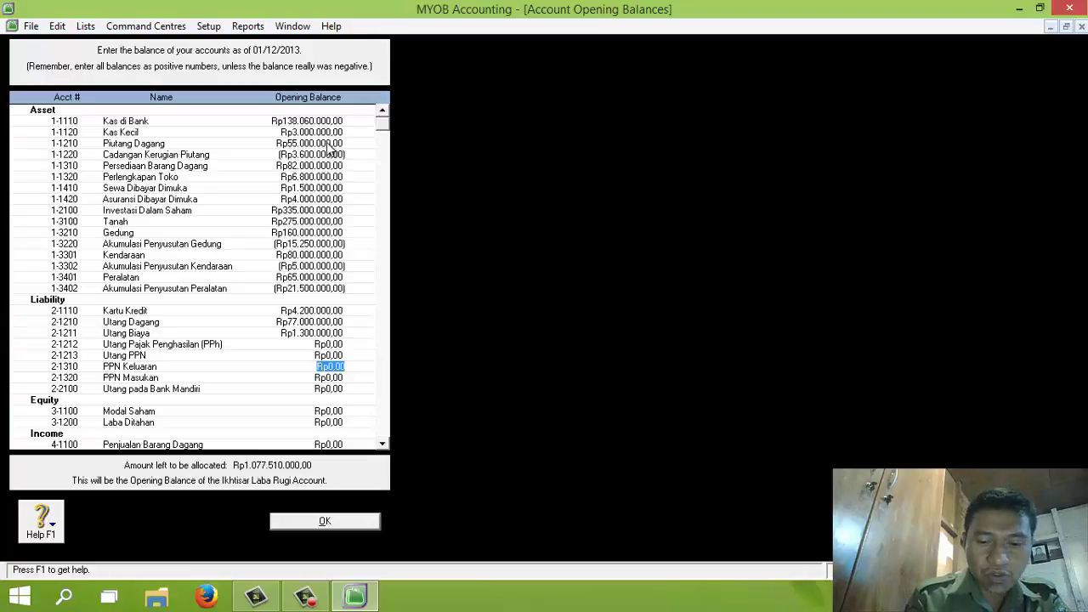
# Enter PPN Keluaran 73.700.000, PPN Masukan -56.100.000 and Utang pada Bank Mandiri 100.000.000
pyautogui.press('BackSpace')
pyautogui.write('73')
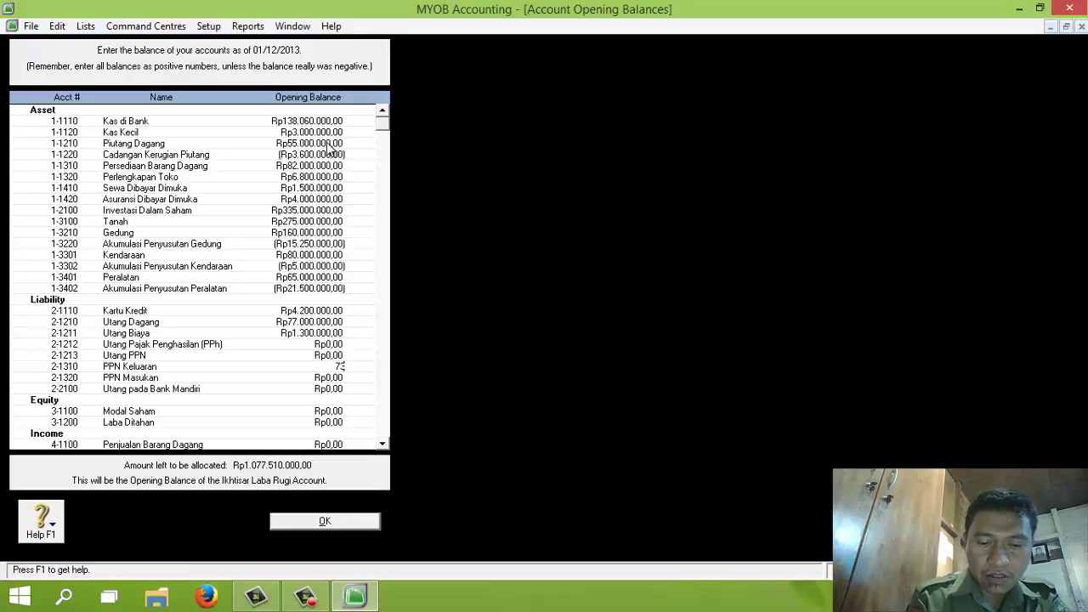
pyautogui.write('7')
pyautogui.press('-')
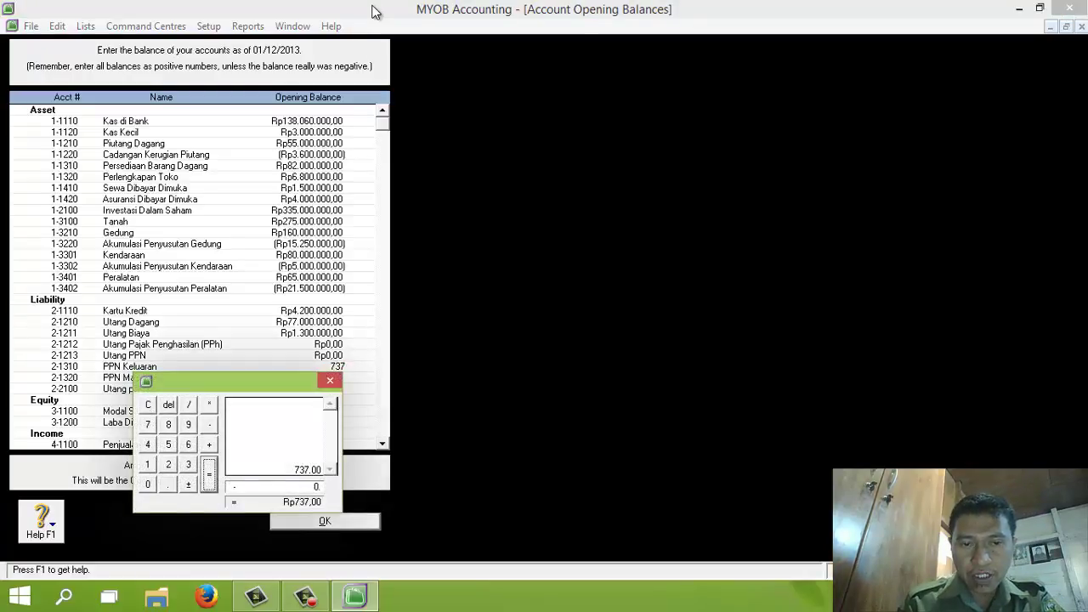
pyautogui.click(330, 381)
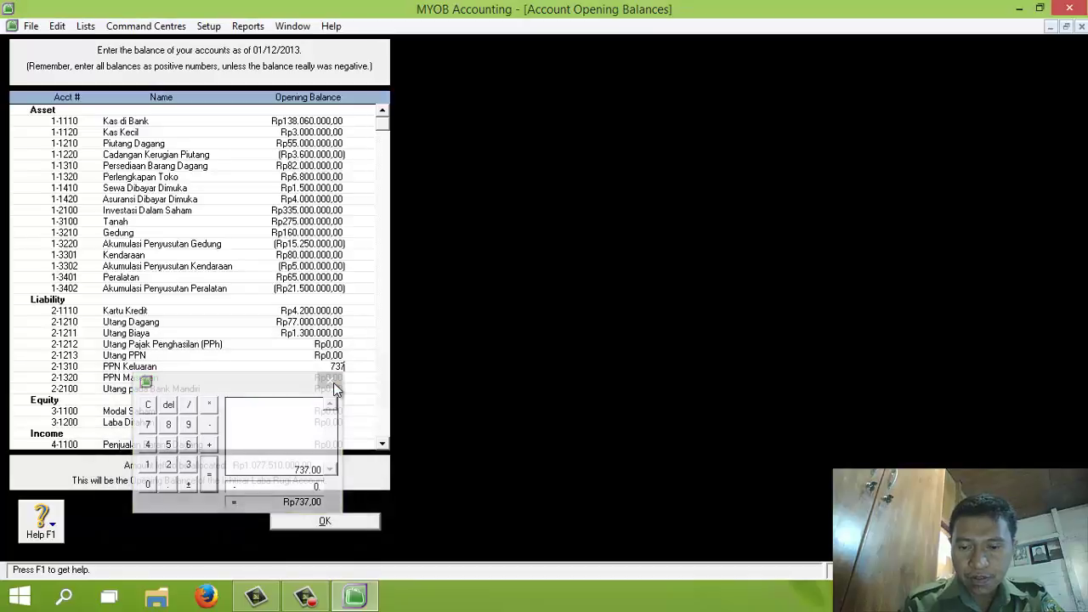
pyautogui.write('000000')
pyautogui.press('Tab')
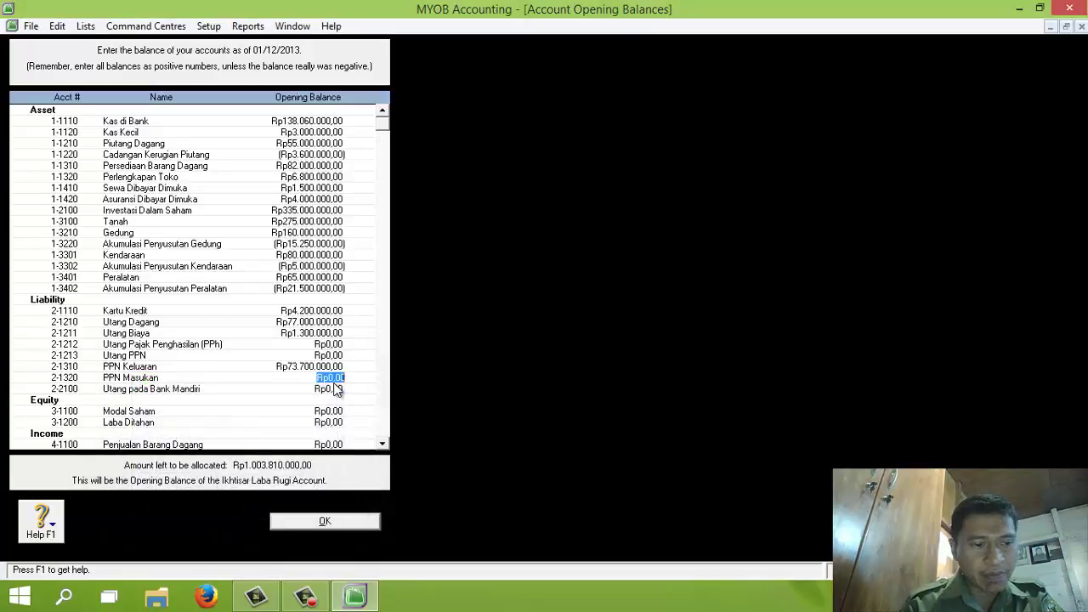
pyautogui.press('BackSpace')
pyautogui.write('-')
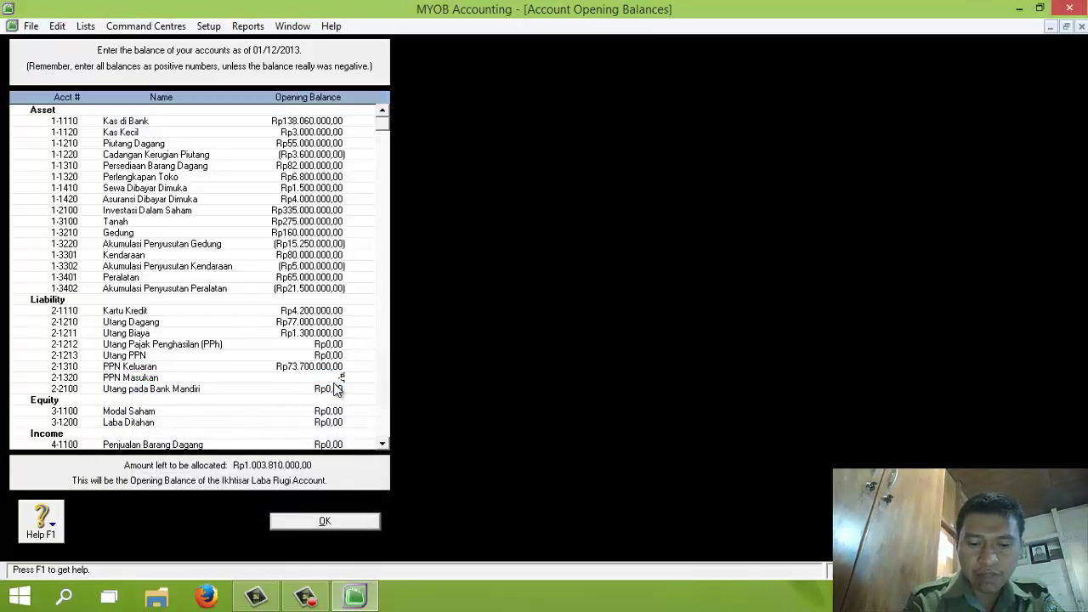
pyautogui.write('56100000')
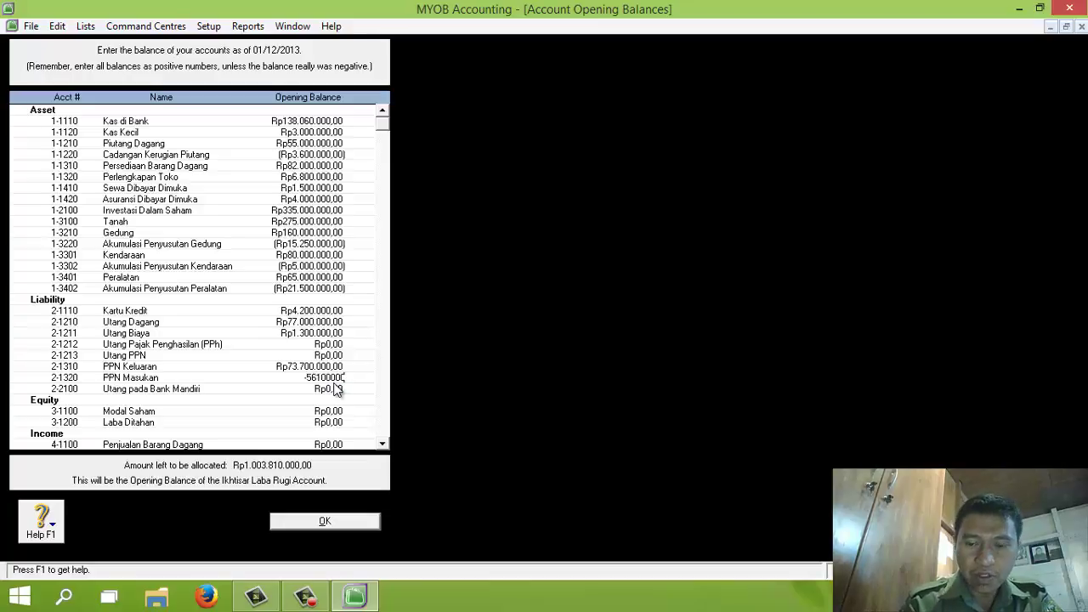
pyautogui.press('Tab')
pyautogui.press('BackSpace')
pyautogui.write('100')
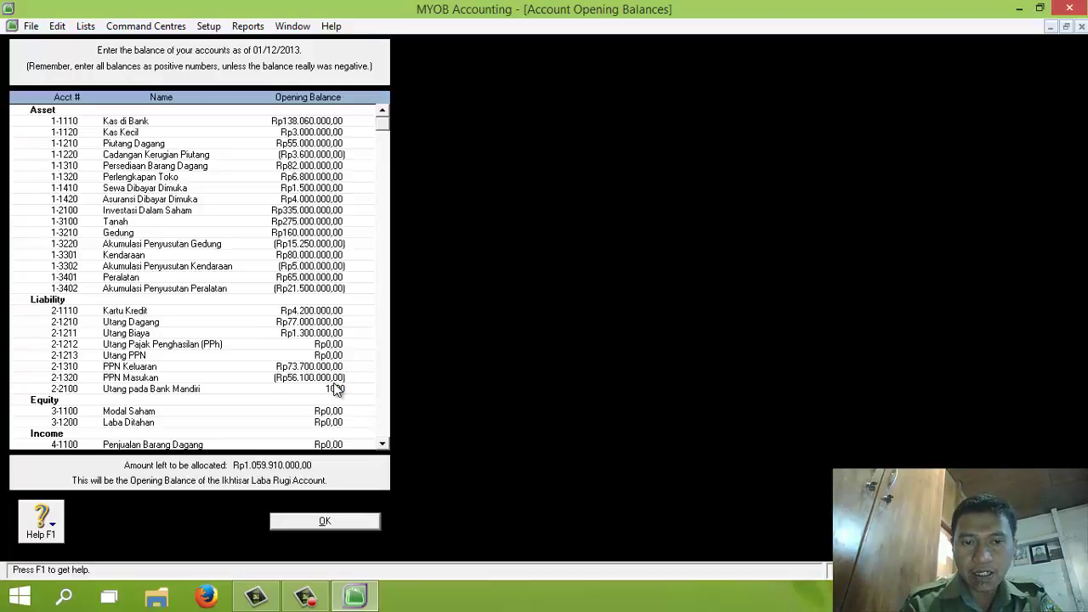
pyautogui.write('.0')
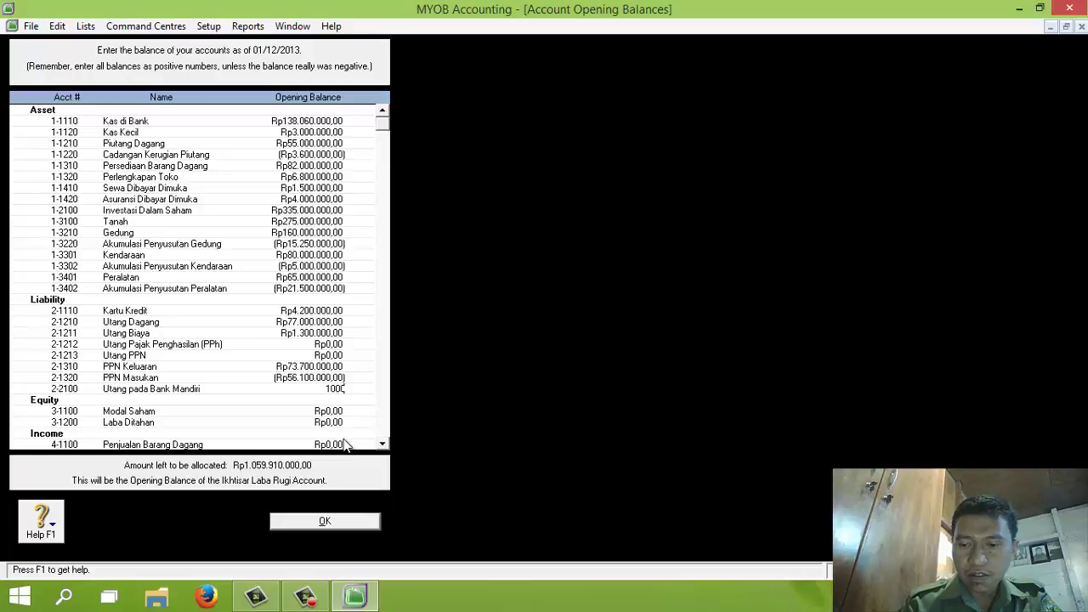
pyautogui.write('00')
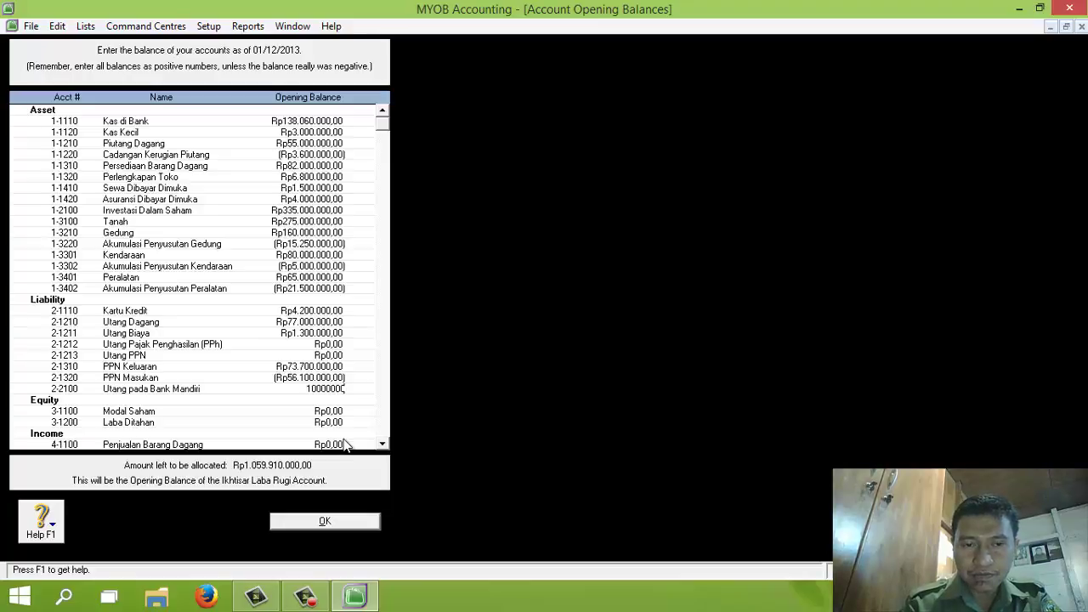
pyautogui.write('.000')
pyautogui.press('Tab')
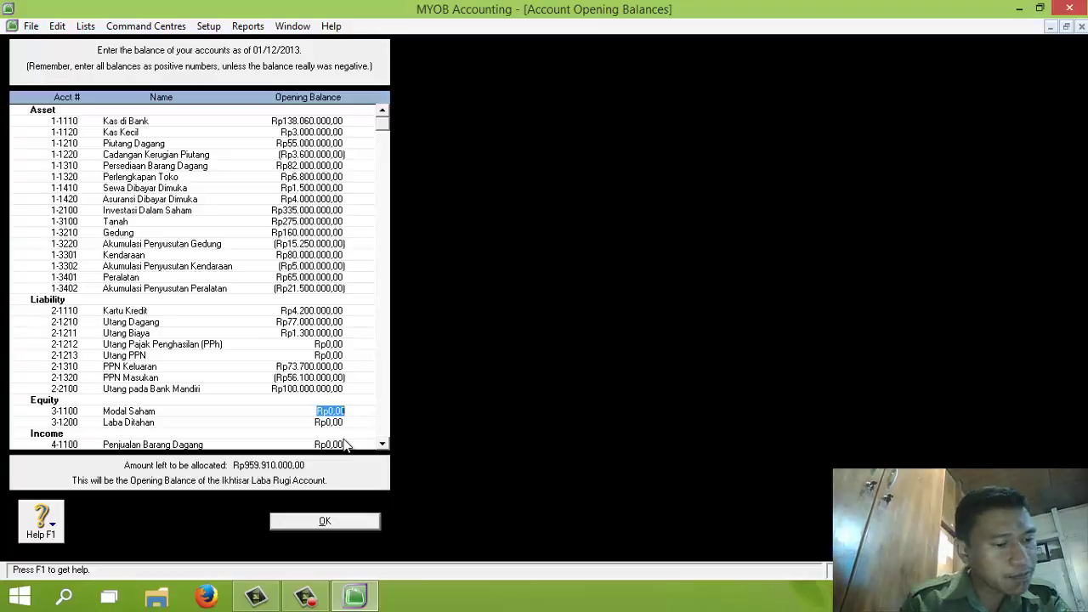
# Enter the equity opening balances: Modal Saham Rp790.000.000 and the Laba Ditahan balance
pyautogui.write('790.000.0')
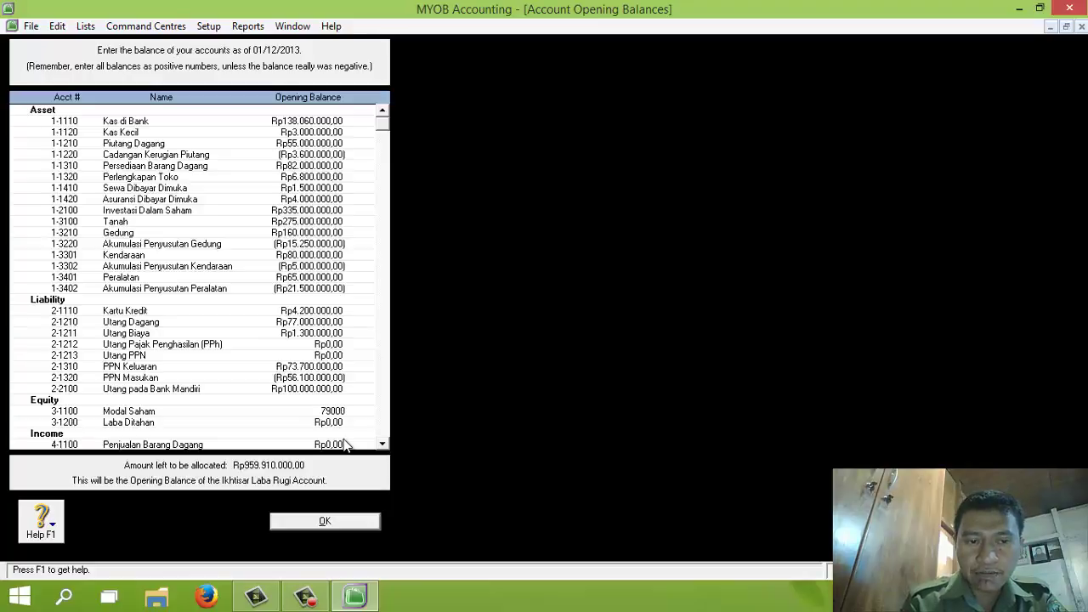
pyautogui.write('0000')
pyautogui.press('Tab')
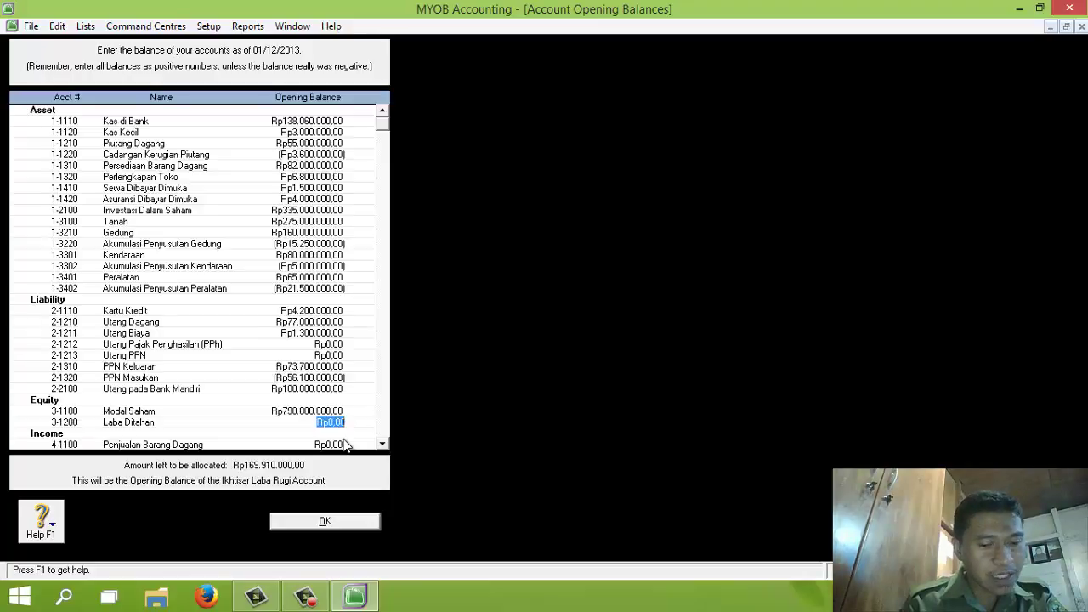
pyautogui.write('53000000')
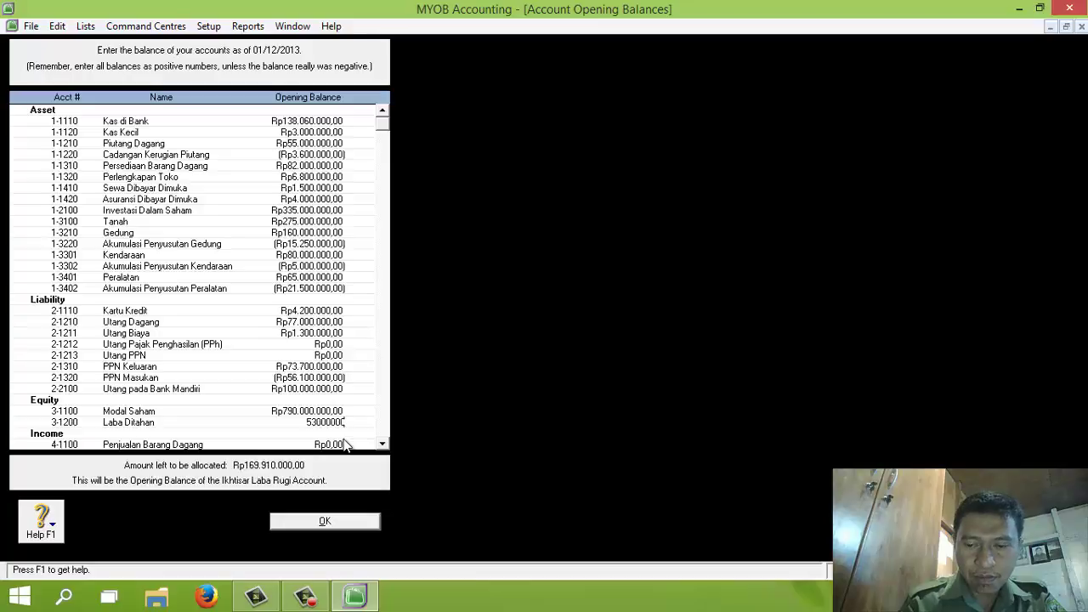
pyautogui.press('Tab')
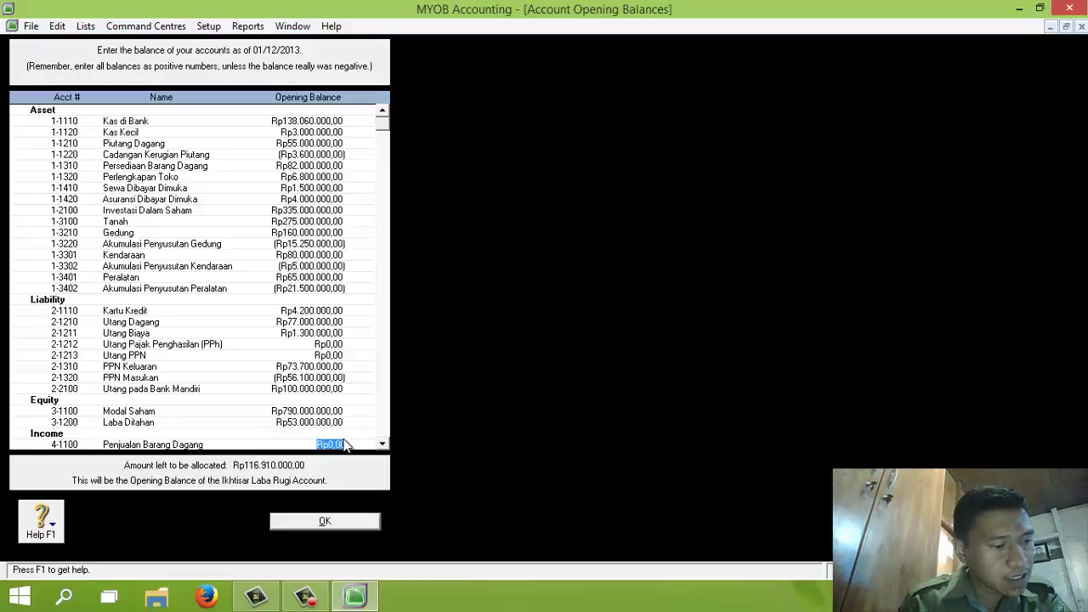
# Enter Penjualan Barang Dagang 554.500.000, Pendapatan Angkutan 7.500.000, and Potongan Penjualan -8.500.000, leaving Pendapatan Denda zero
pyautogui.write('554500000')
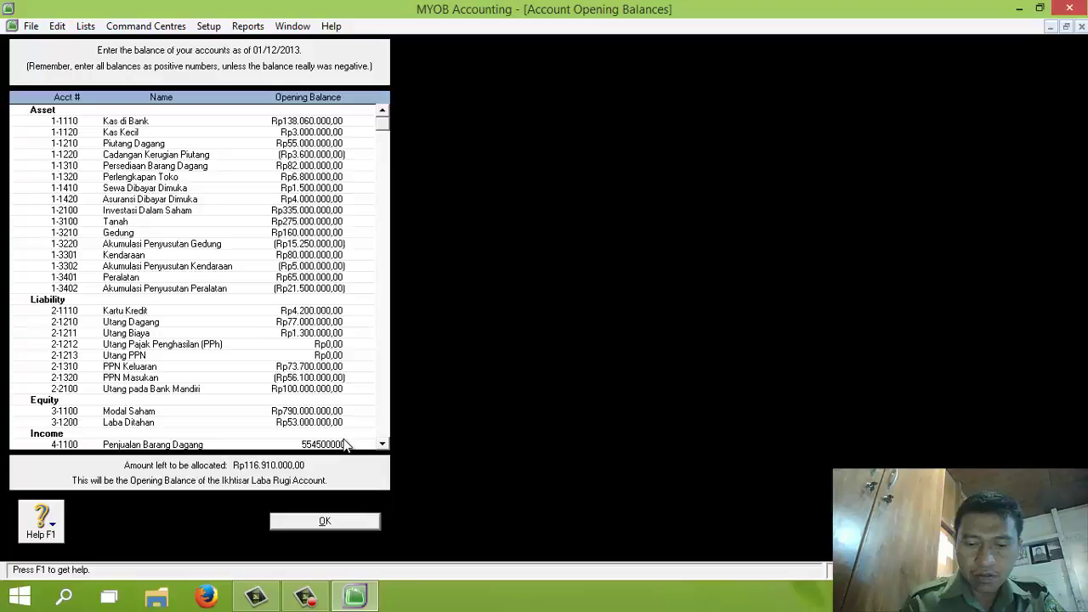
pyautogui.press('Tab')
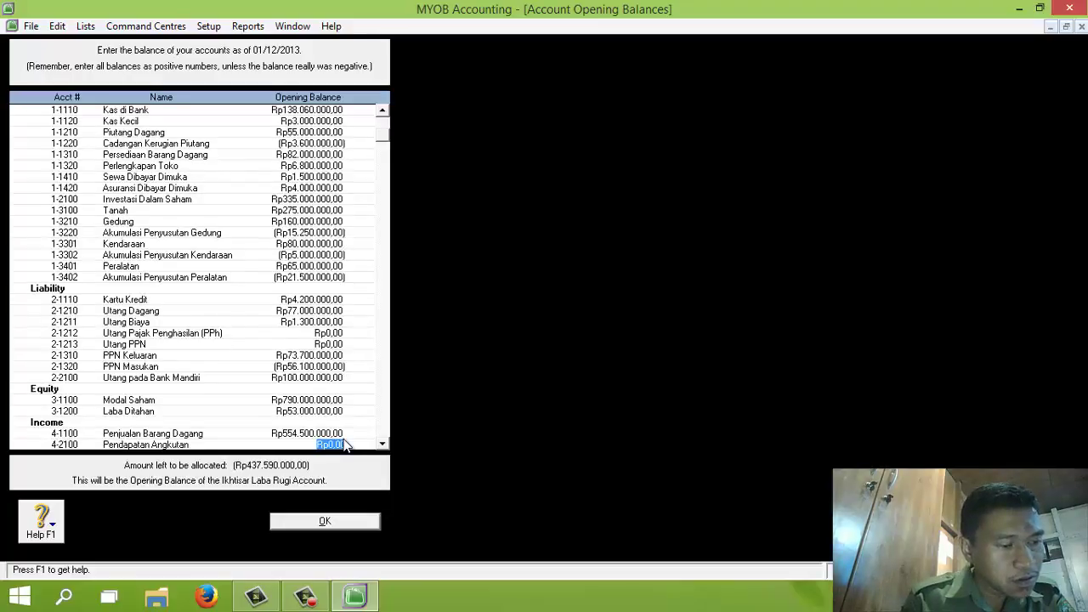
pyautogui.write('7500000')
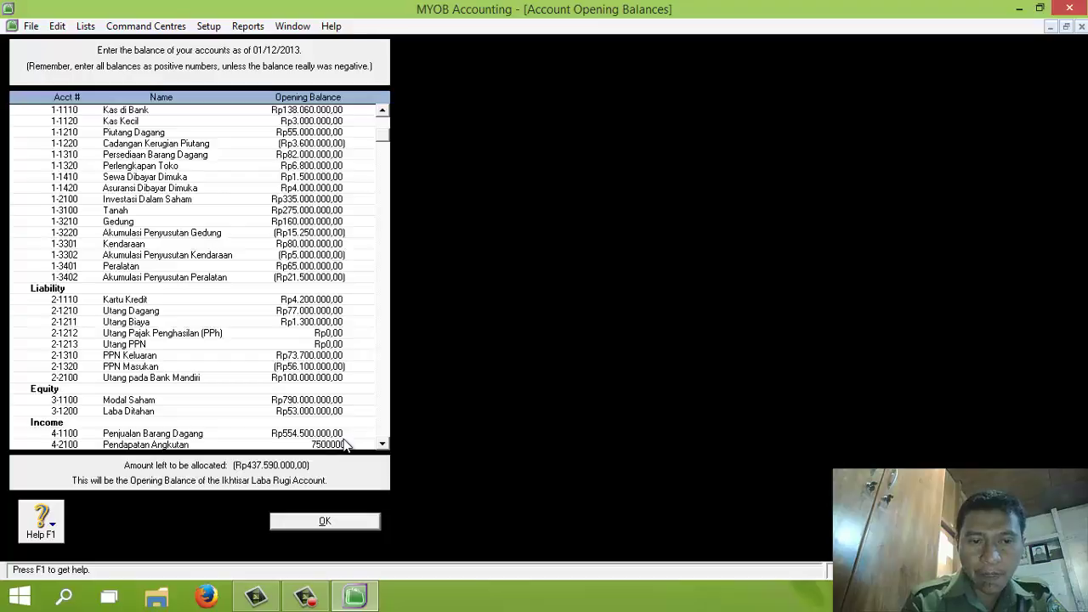
pyautogui.press('Tab')
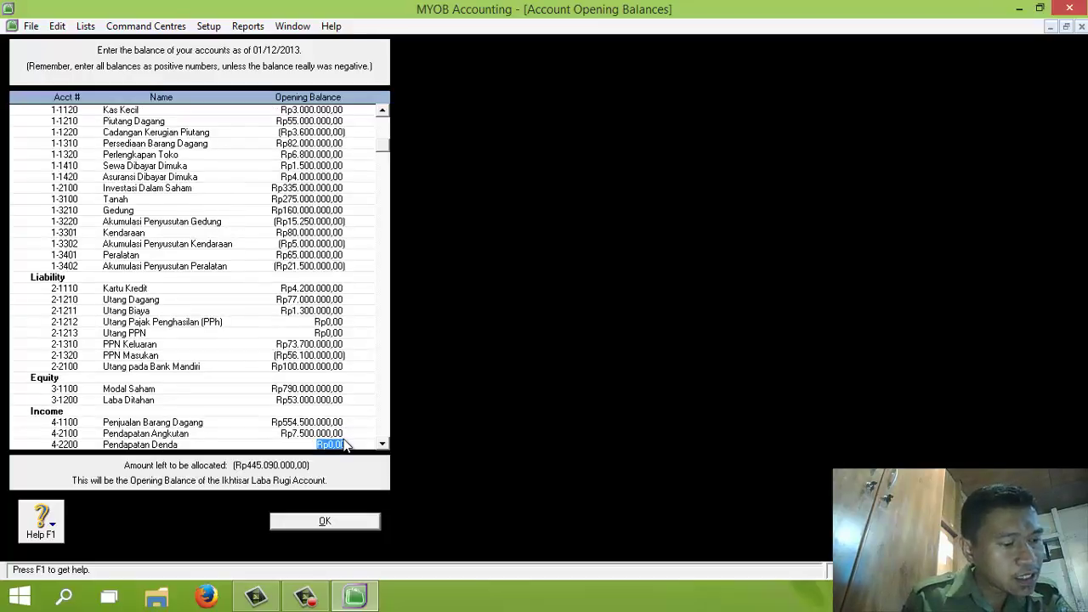
pyautogui.press('Tab')
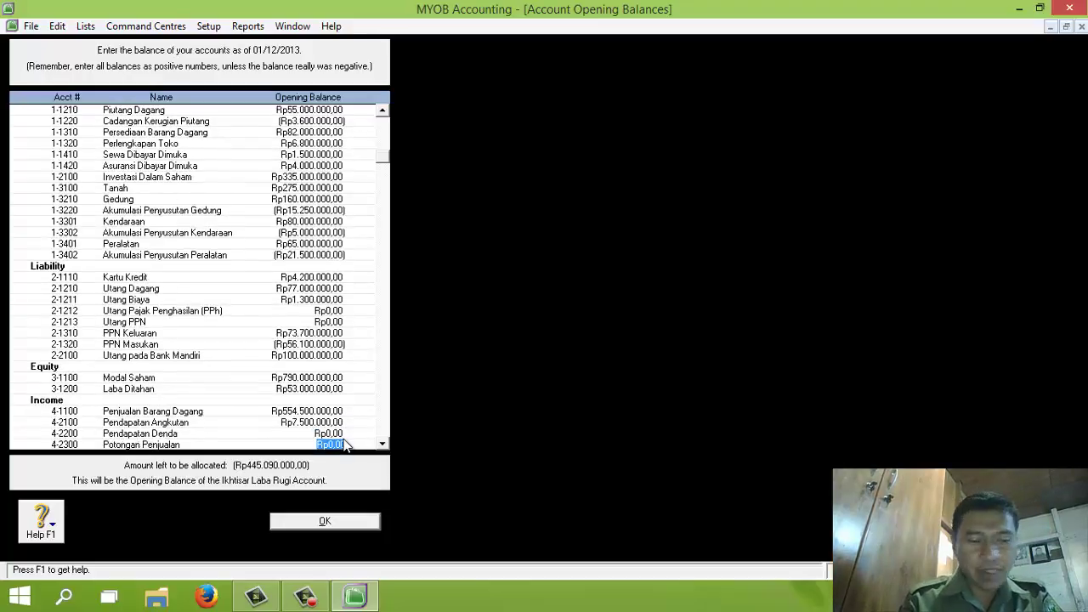
pyautogui.press('BackSpace')
pyautogui.write('-8500000')
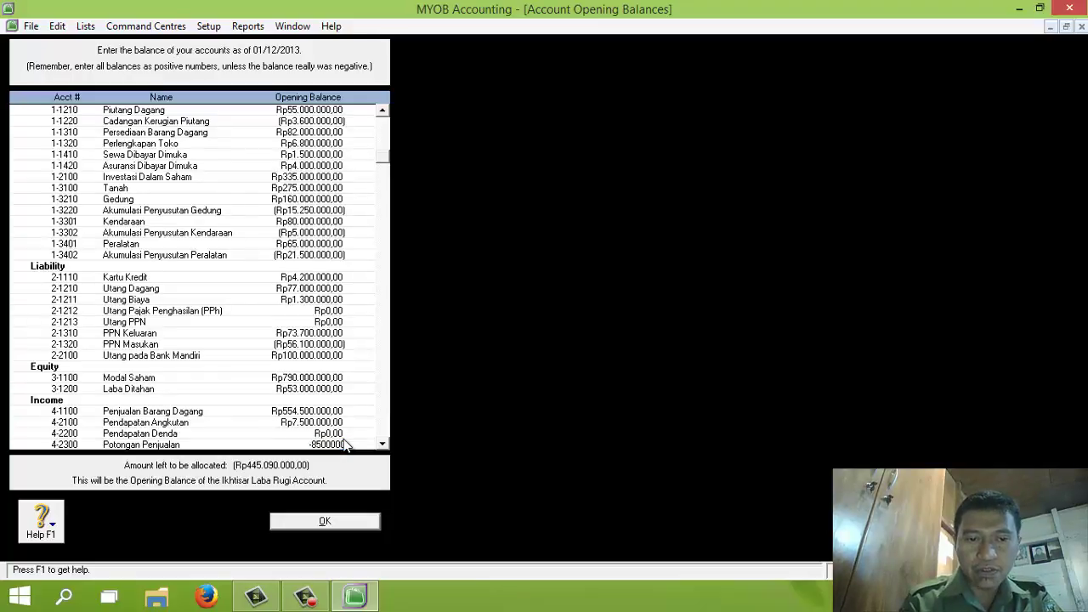
pyautogui.press('Tab')
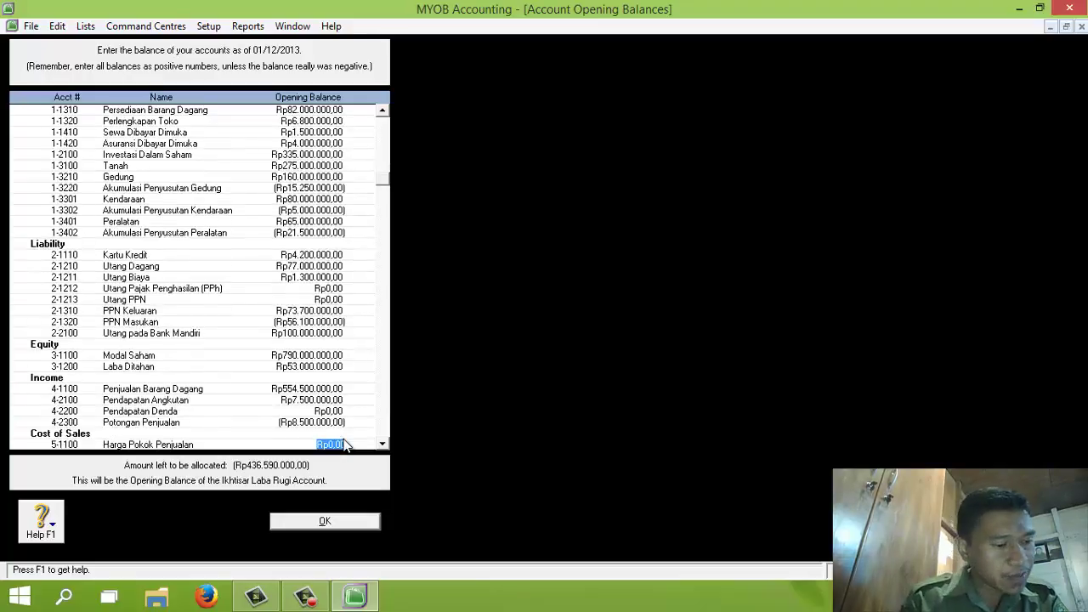
# Enter cost of sales balances: Harga Pokok Penjualan 323.440.000, Beban Angkut Pembelian 1.220.000, Potongan Pembelian -1.090.000
pyautogui.press('BackSpace')
pyautogui.write('323440000')
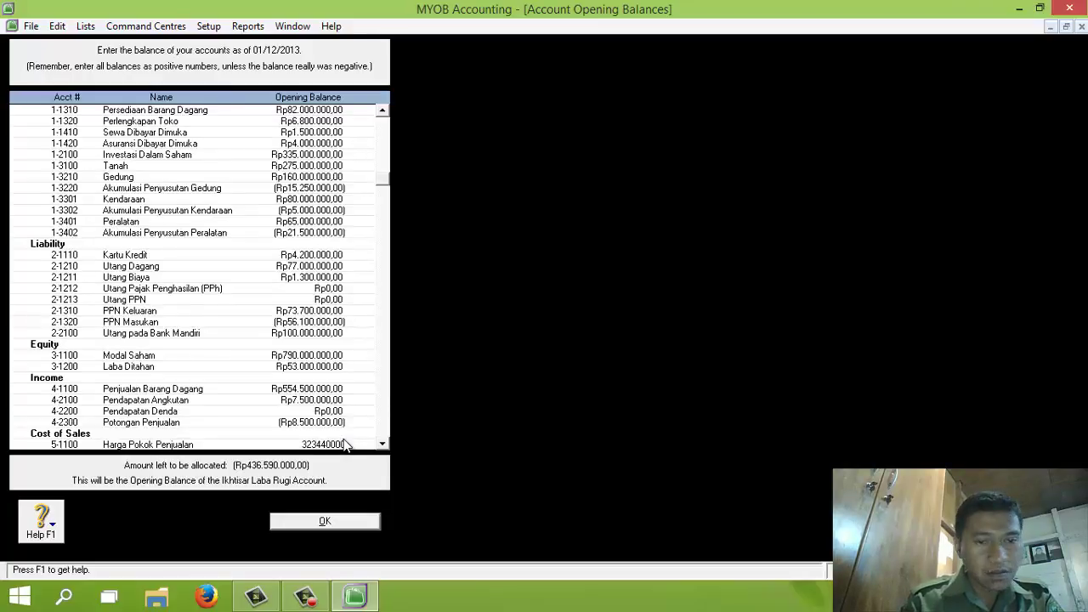
pyautogui.press('Tab')
pyautogui.press('BackSpace')
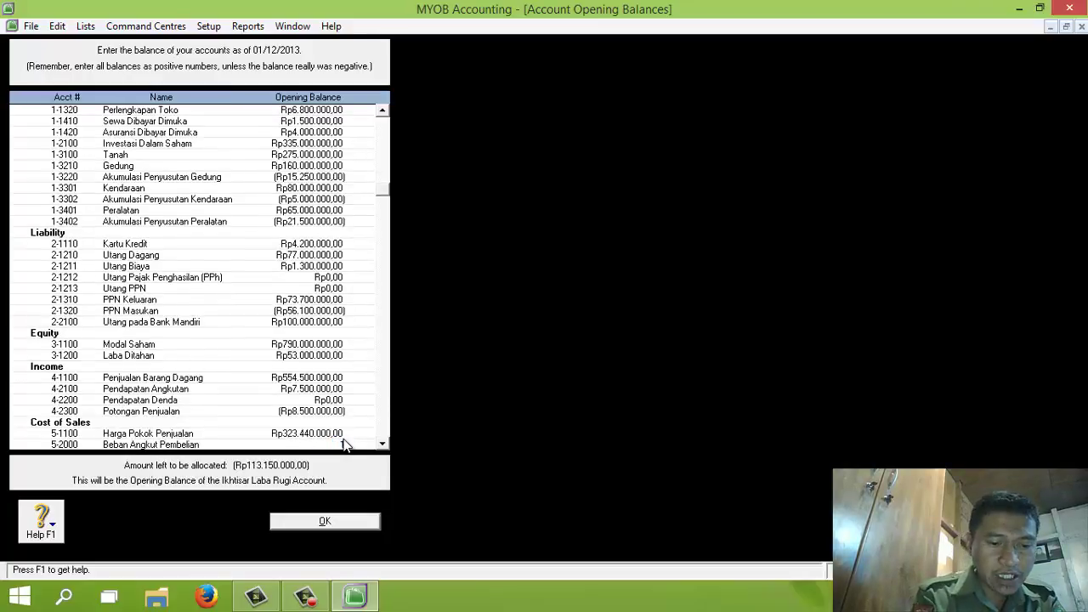
pyautogui.write('1220000')
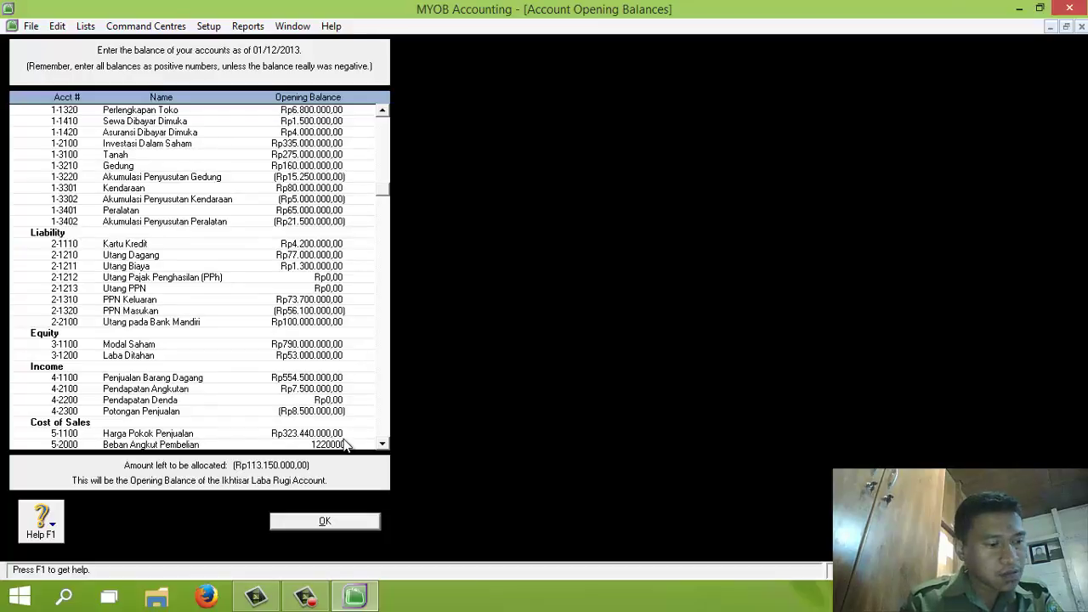
pyautogui.press('Tab')
pyautogui.write('-')
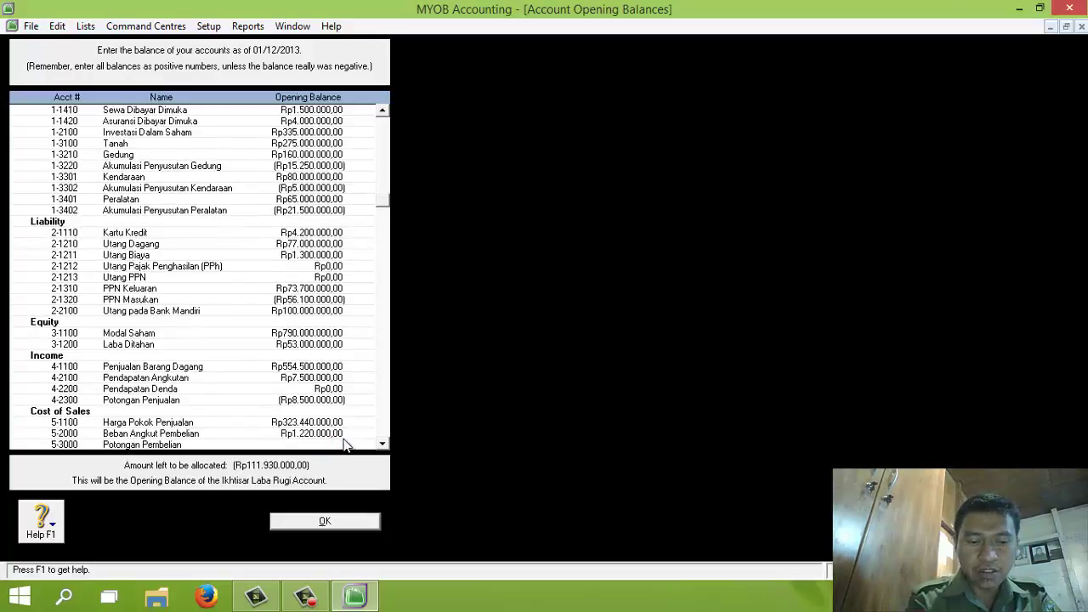
pyautogui.write('1090000')
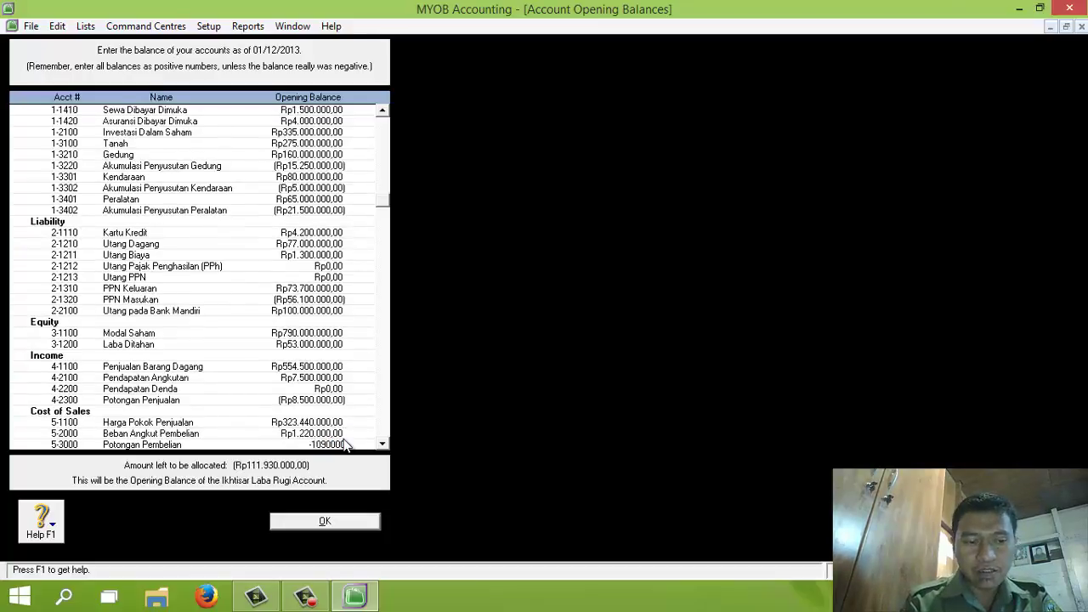
pyautogui.press('Tab')
# Enter expense balances: Iklan 14.000.000, Promosi Toko 8.000.000, Utilitas 7.200.000, Telepon 5.400.000, Sewa 1.250.000, Perlengkapan 7.600.000
pyautogui.write('1')
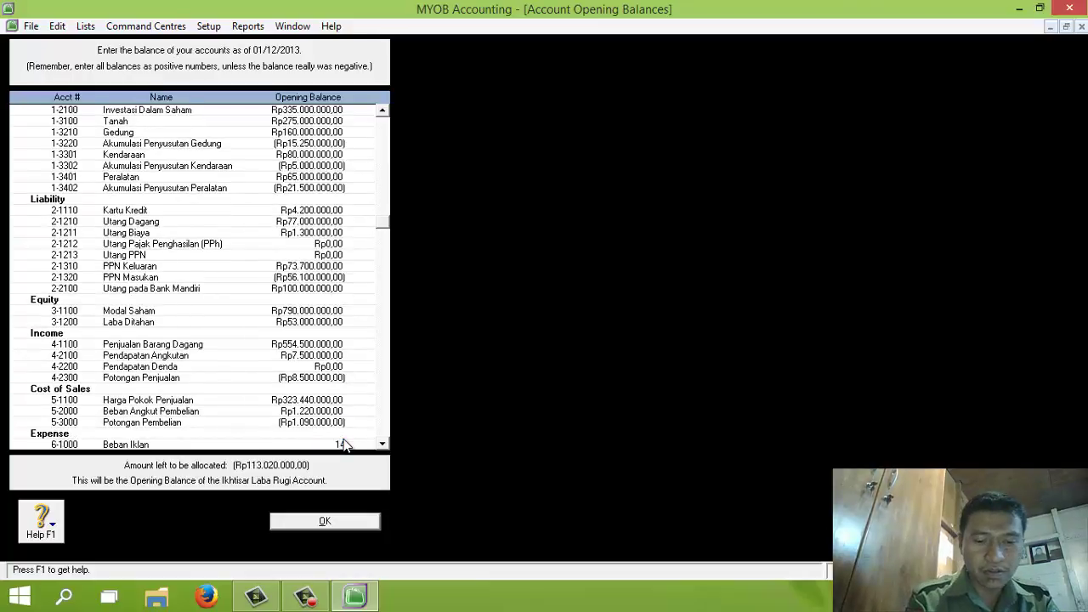
pyautogui.write('4.000.000')
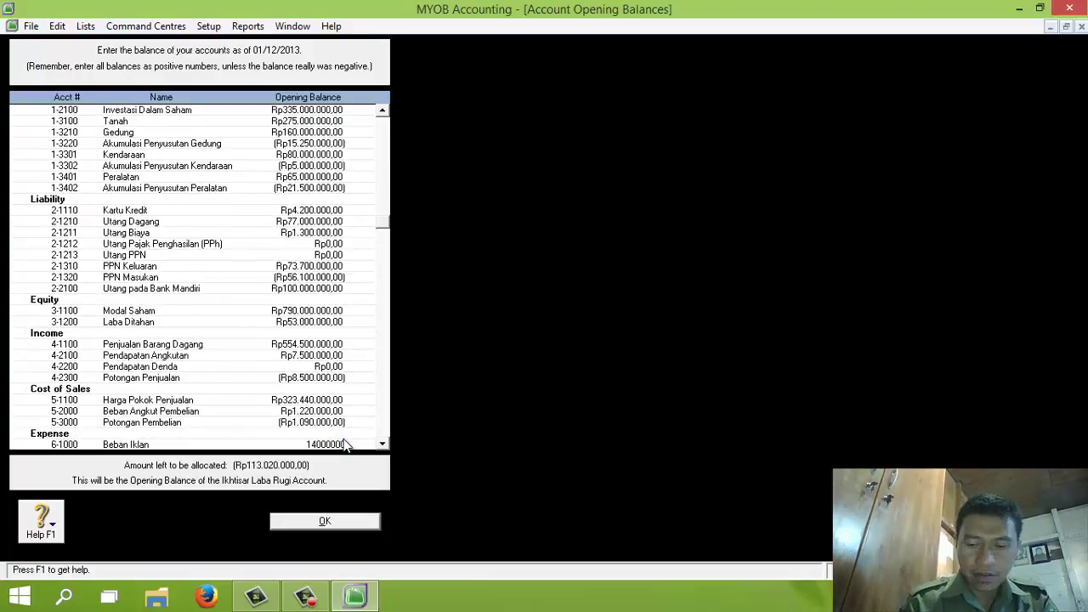
pyautogui.press('Tab')
pyautogui.write('8.000.000')
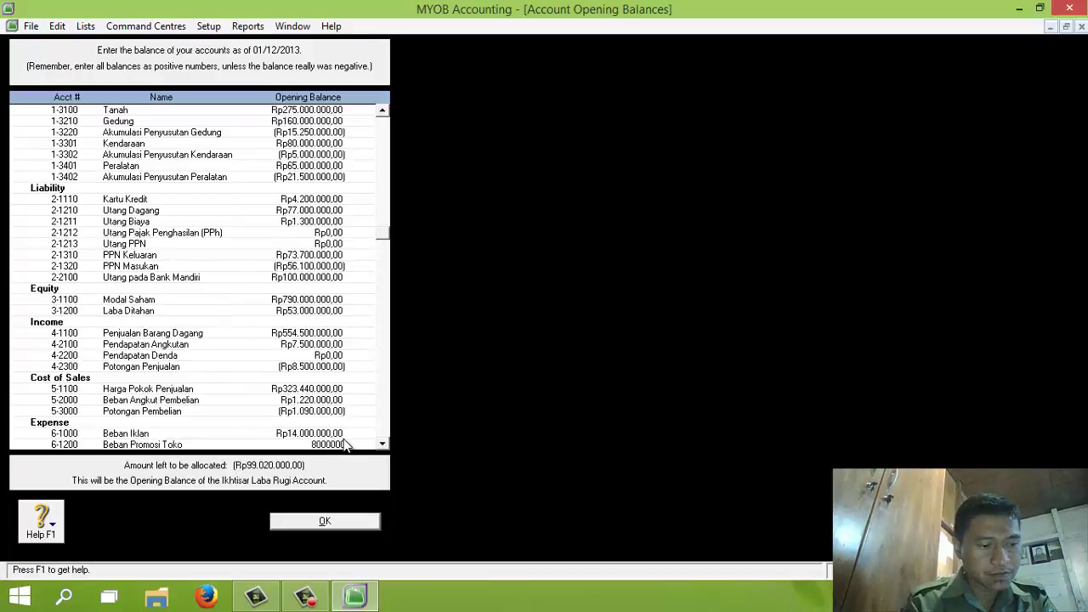
pyautogui.press('Tab')
pyautogui.write('7.200.000')
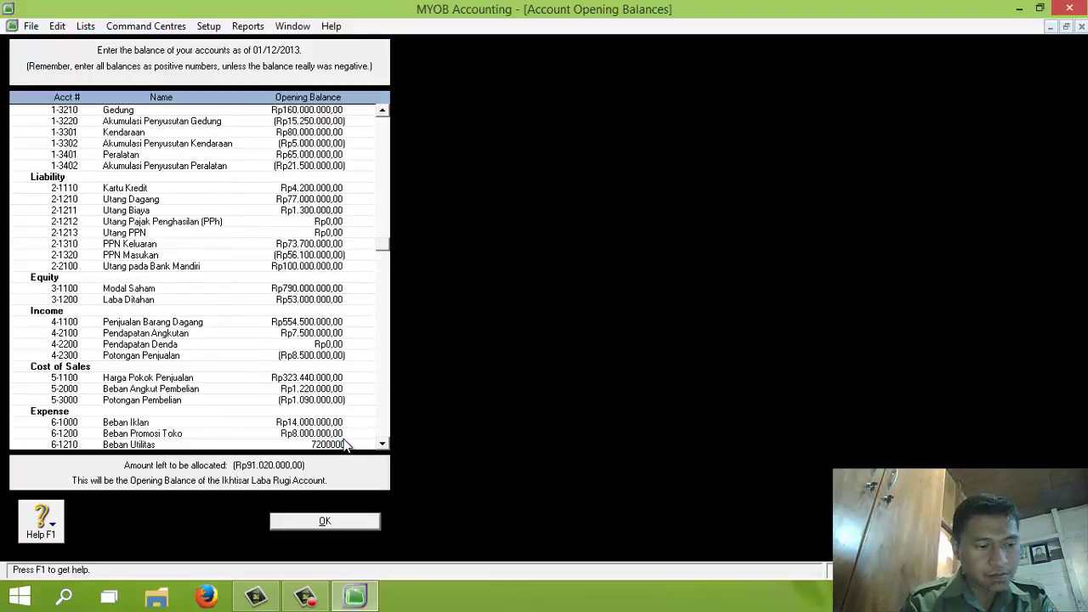
pyautogui.press('Tab')
pyautogui.write('5.400.')
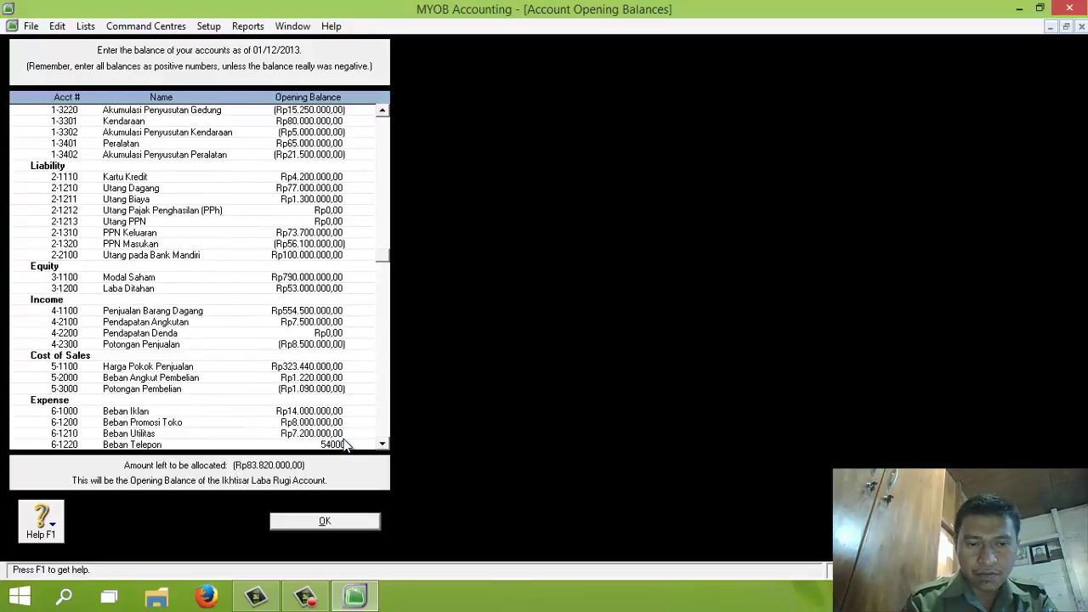
pyautogui.write('000')
pyautogui.press('Tab')
pyautogui.write('12')
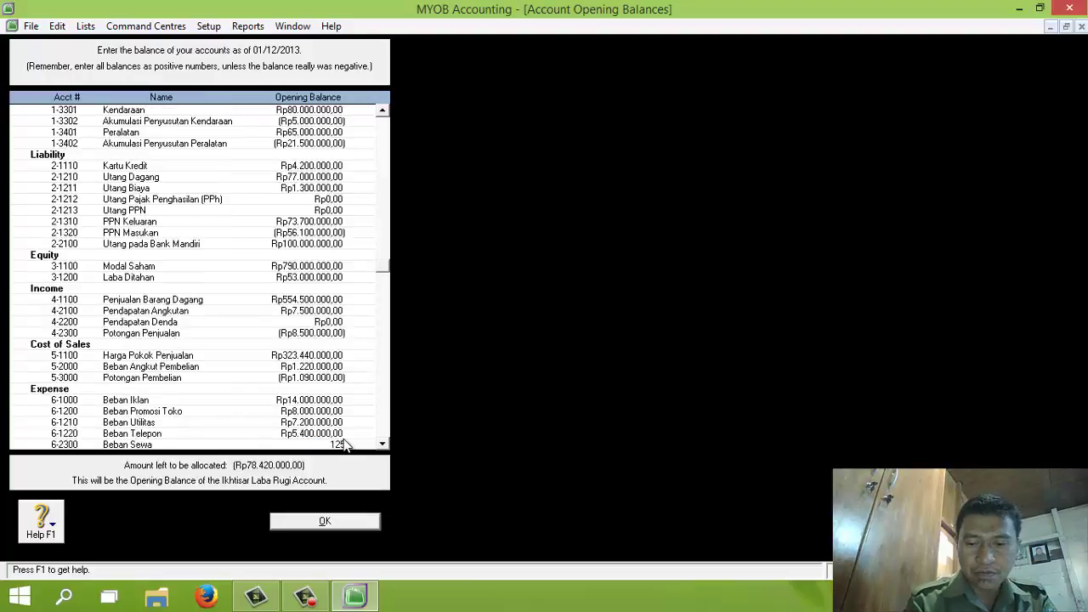
pyautogui.write('500000')
pyautogui.press('Tab')
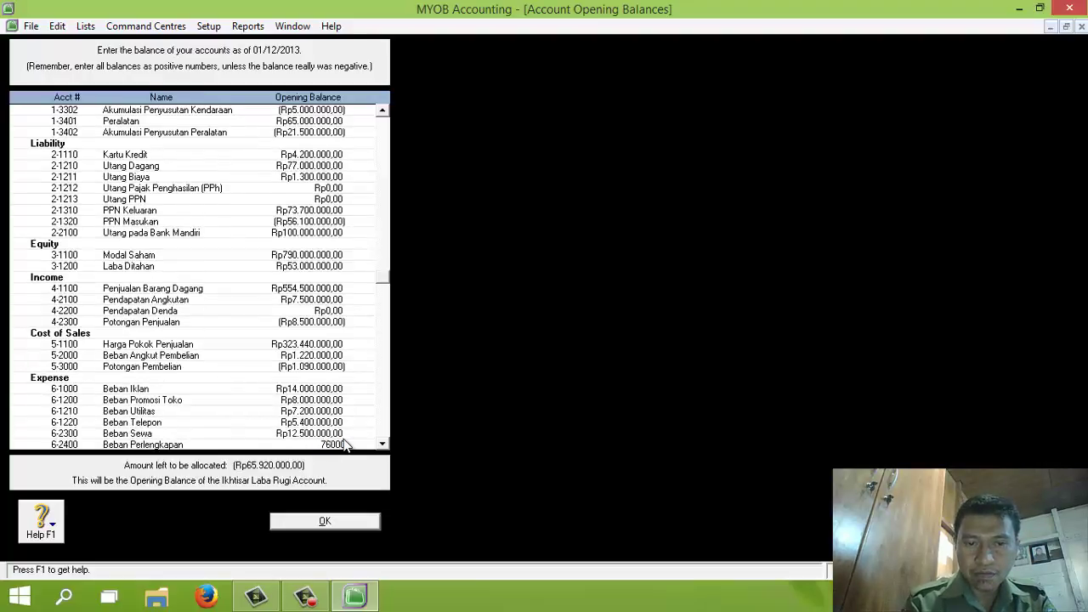
pyautogui.write('7600000')
pyautogui.press('Tab')
# Enter Pemeliharaan 10.000.000, Kerugian Piutang 2.000.000, Depresiasi 13.750.000, Asuransi 6.500.000, Denda zero, Gaji dan Upah 26.500.000
pyautogui.write('10')
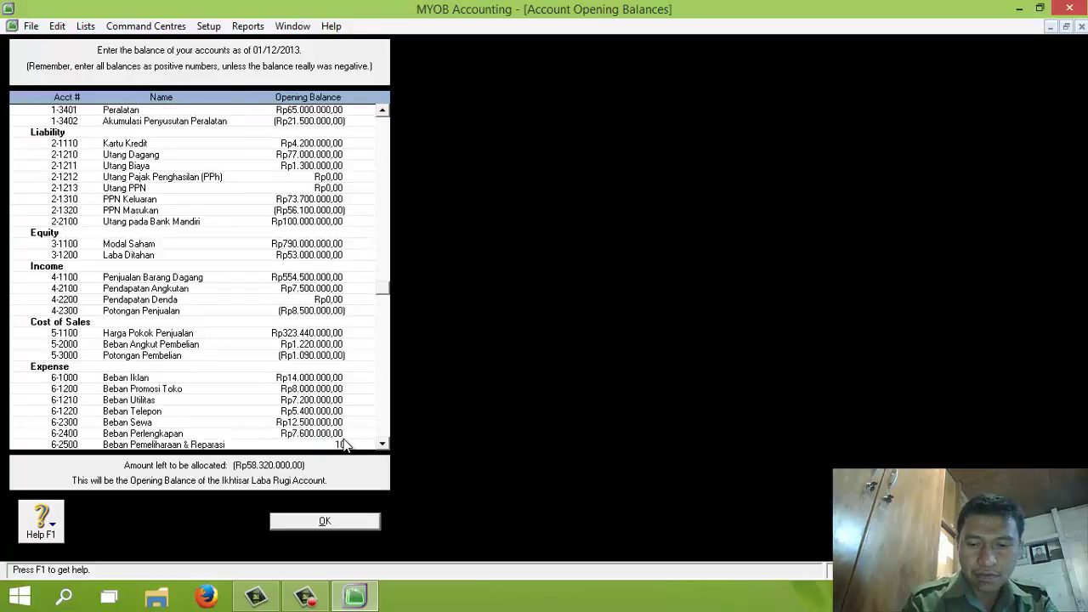
pyautogui.write('.000')
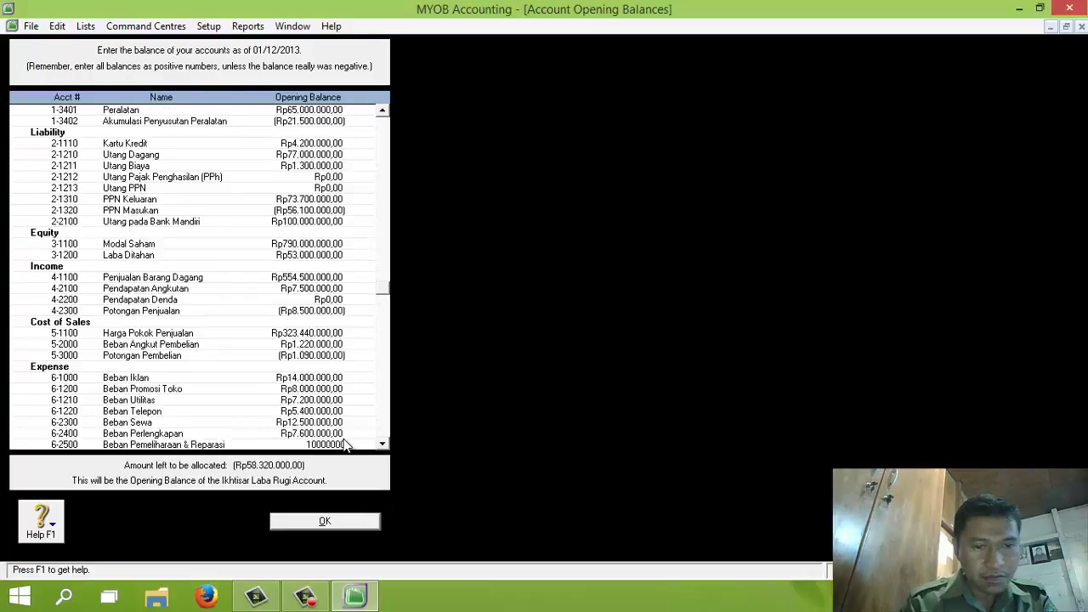
pyautogui.write('.000')
pyautogui.press('Tab')
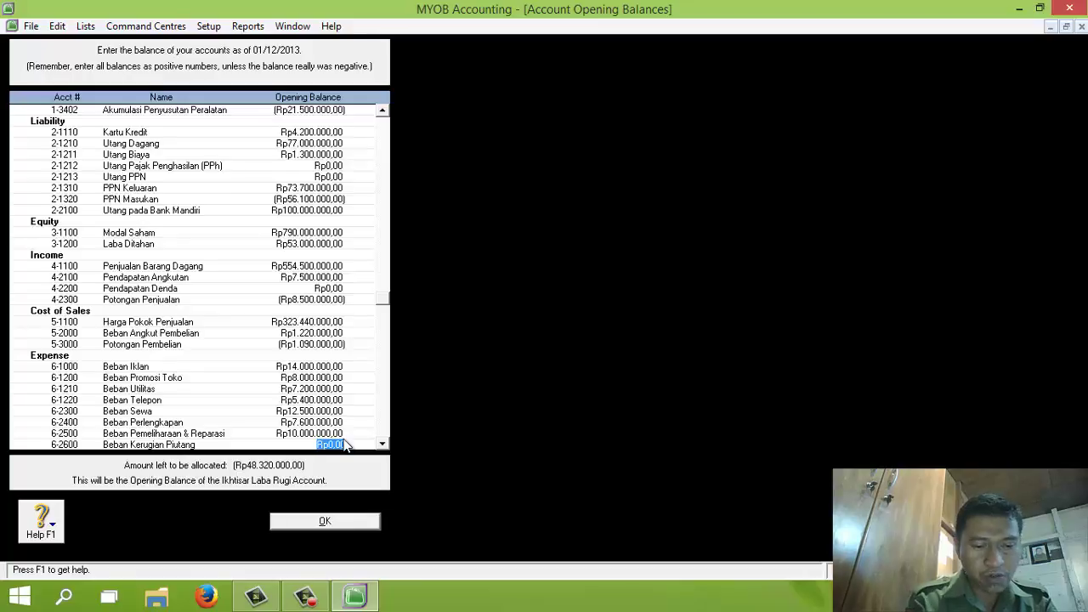
pyautogui.write('2000000')
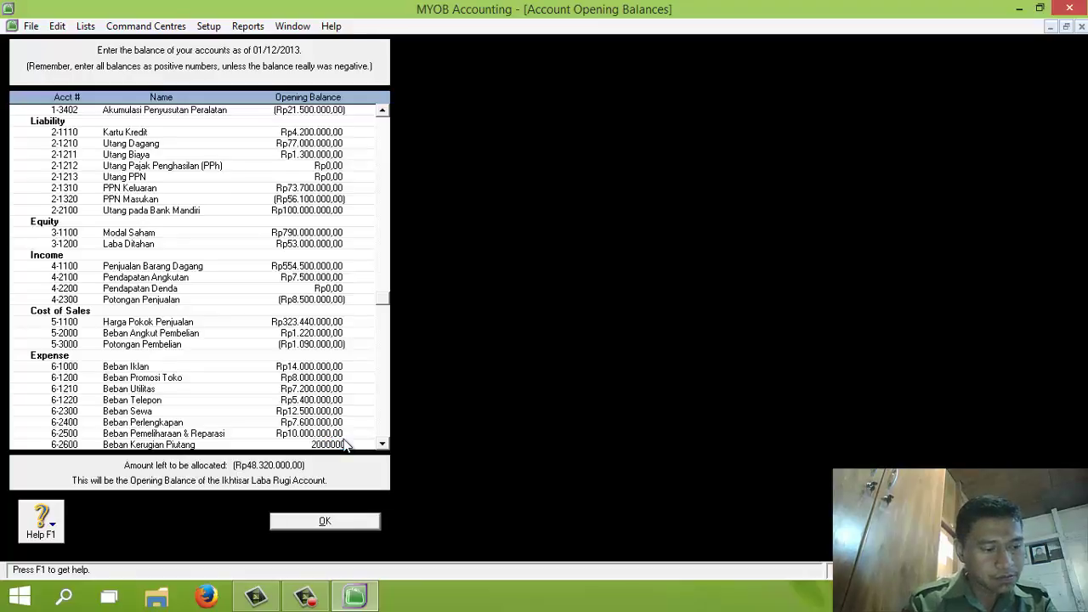
pyautogui.press('Tab')
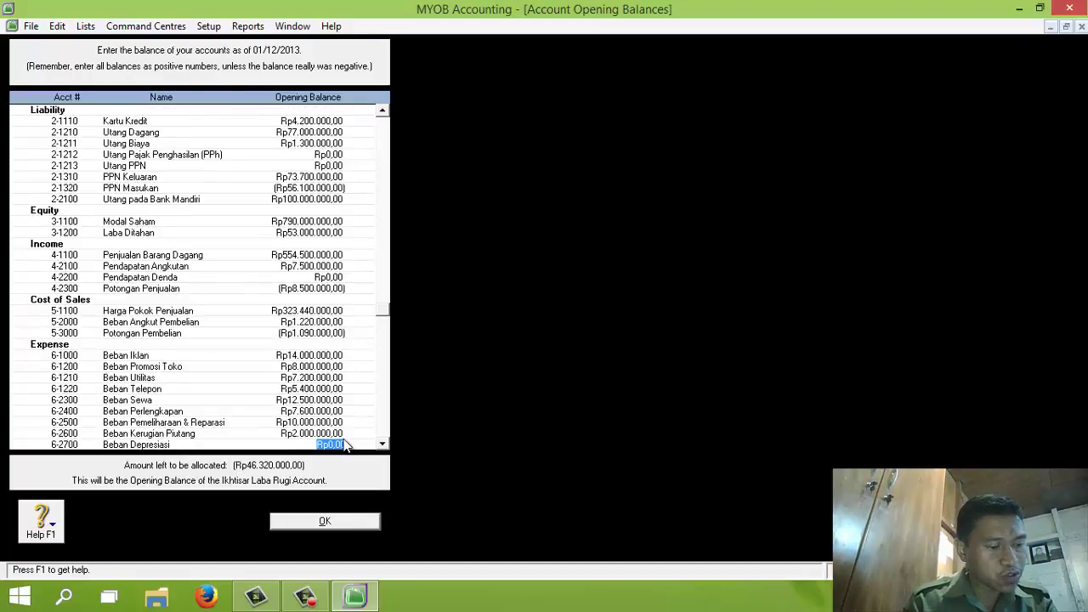
pyautogui.write('13.750.000')
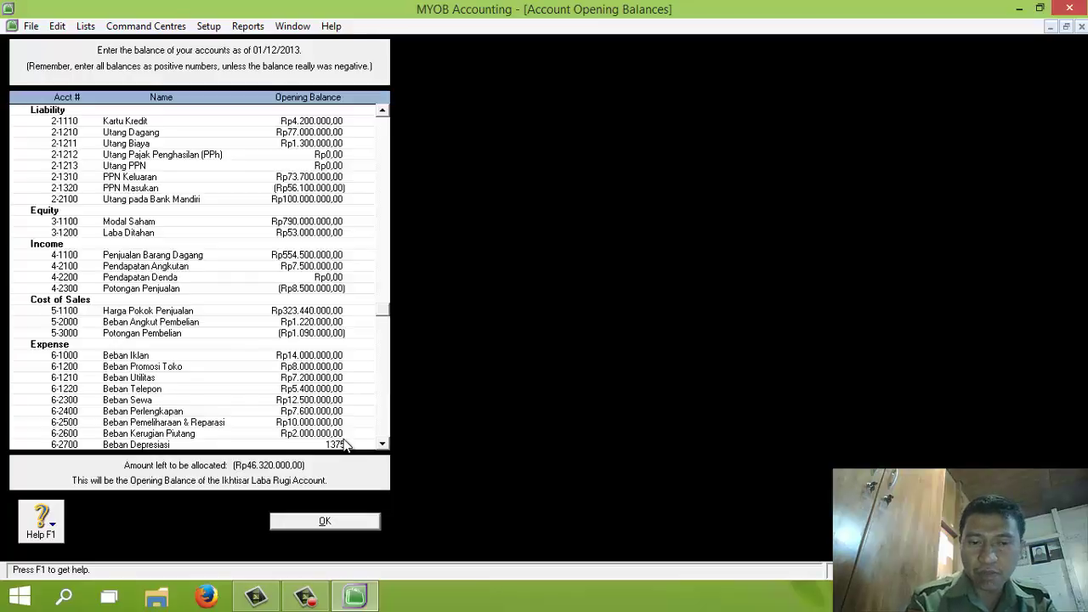
pyautogui.press('Tab')
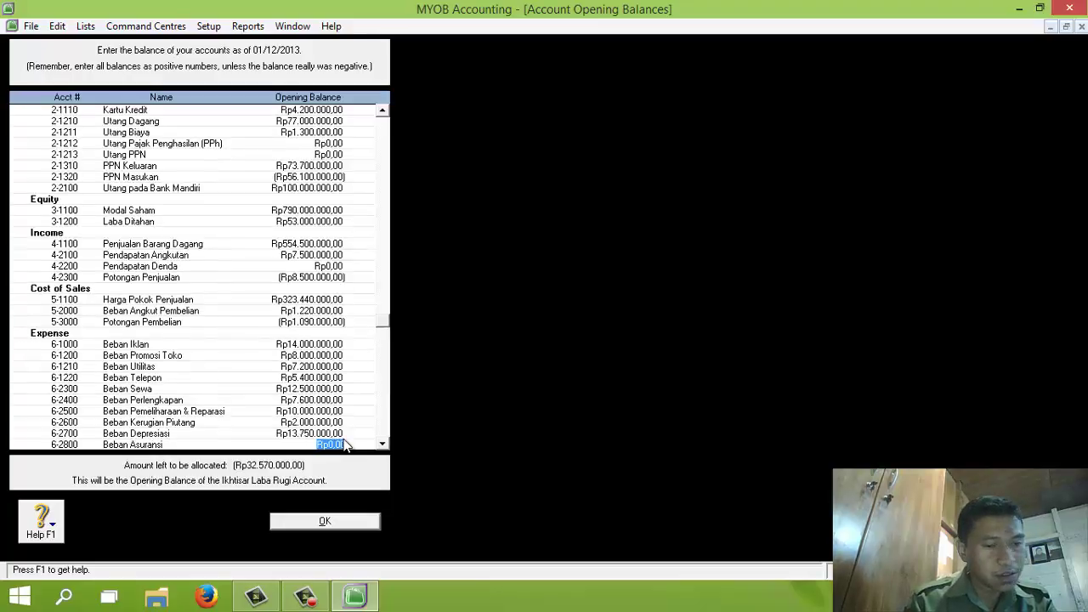
pyautogui.write('6500000')
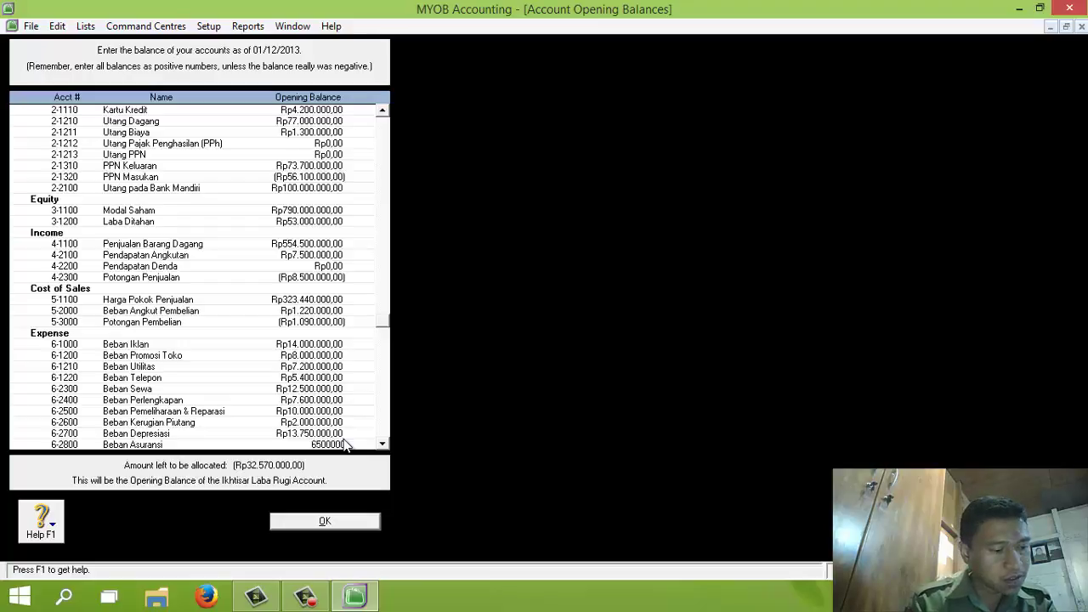
pyautogui.press('Tab')
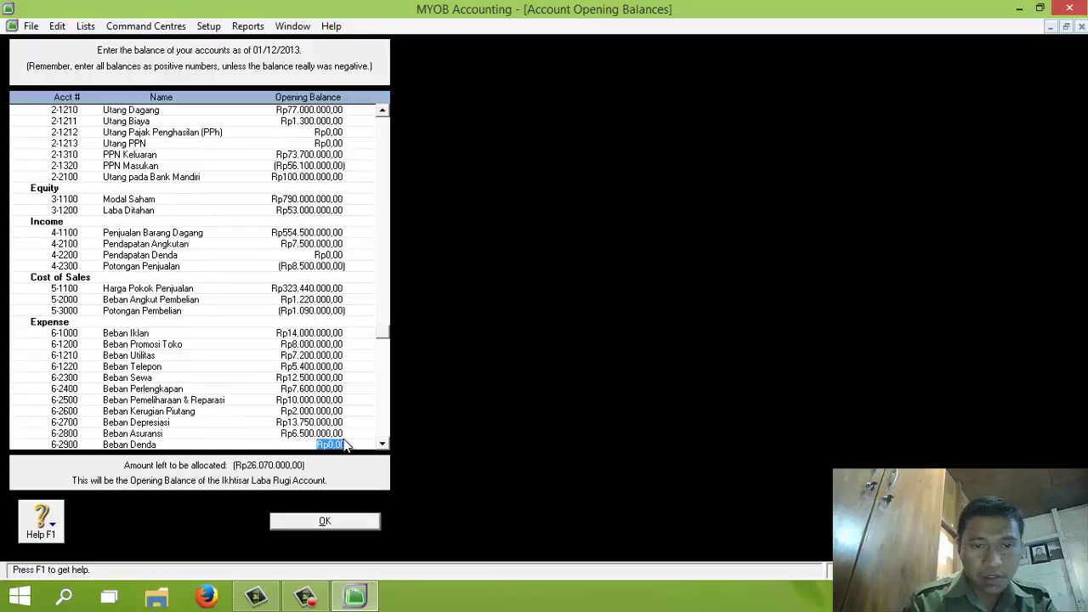
pyautogui.press('Tab')
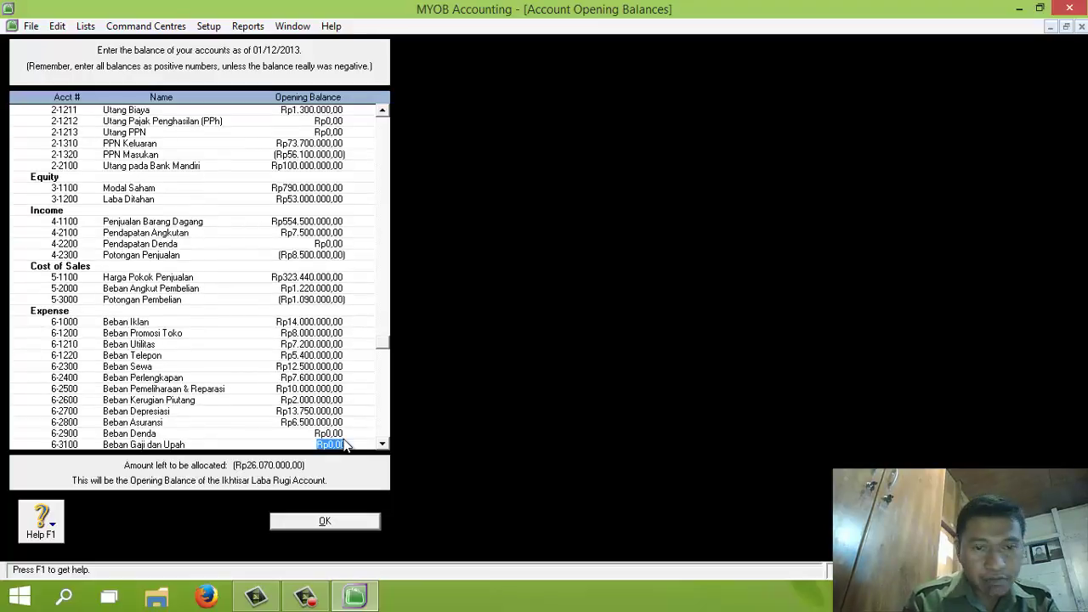
pyautogui.write('2')
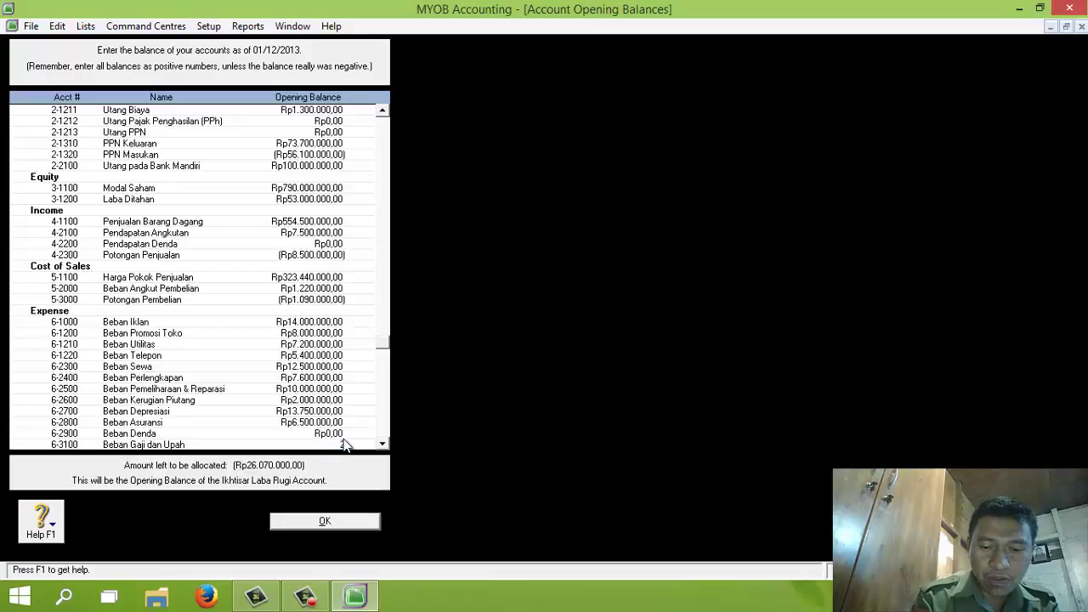
pyautogui.write('6500000')
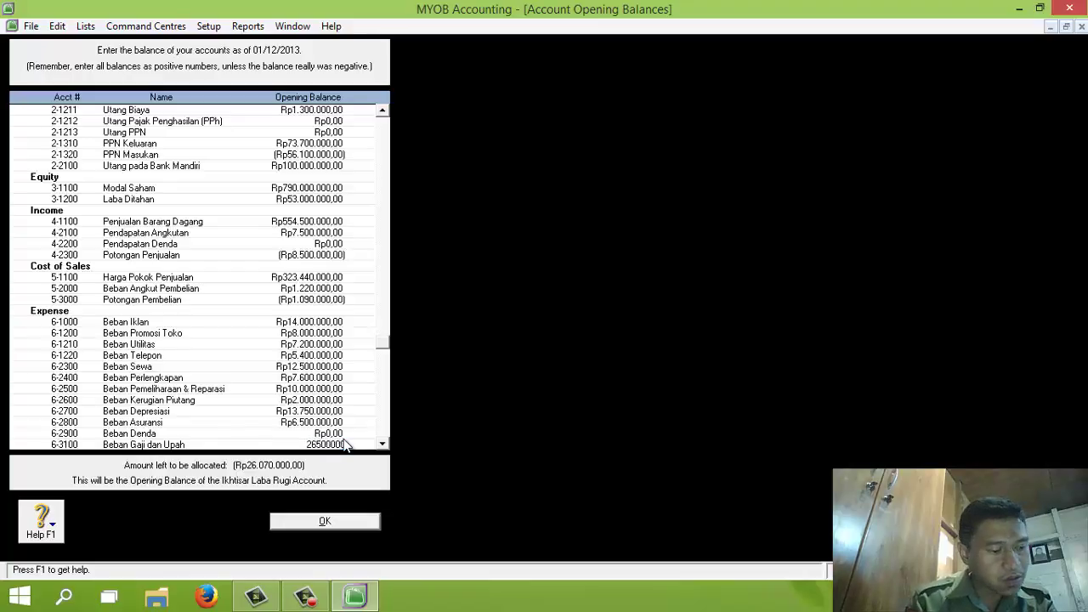
pyautogui.press('Tab')
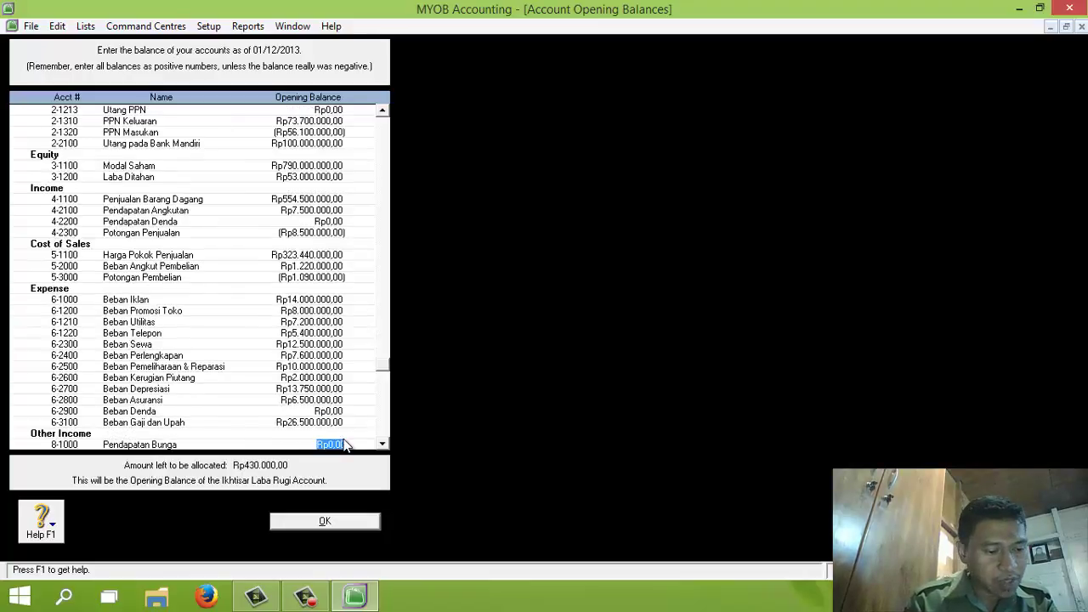
# Enter Pendapatan Bunga 4.500.000, Pendapatan Deviden 8.500.000, Beban Bunga 4.070.000, Beban Administrasi Bank 7.500.000
pyautogui.write('4.')
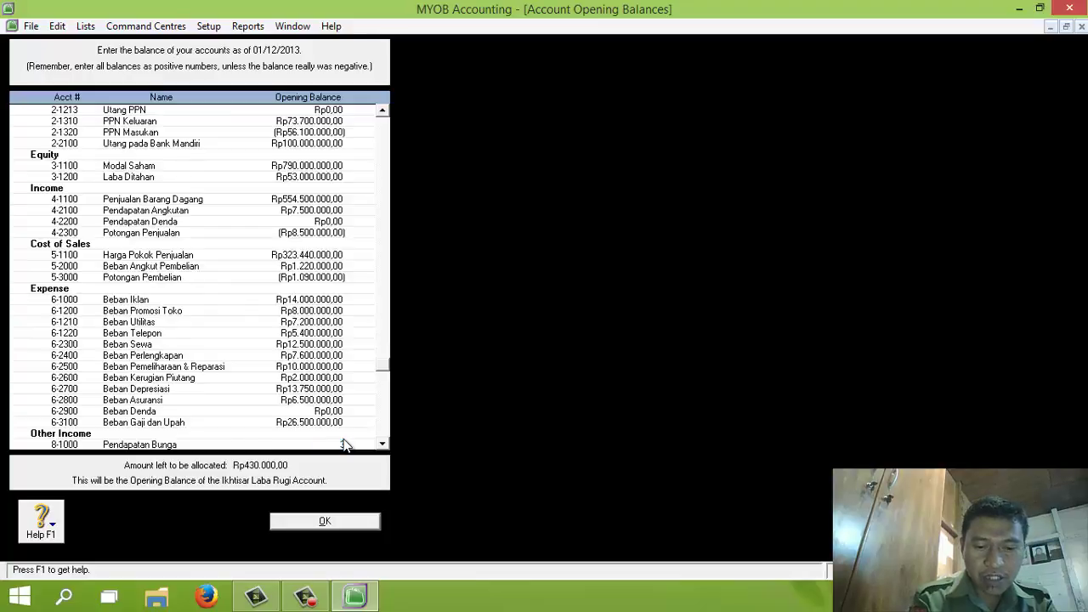
pyautogui.write('500.000')
pyautogui.press('Tab')
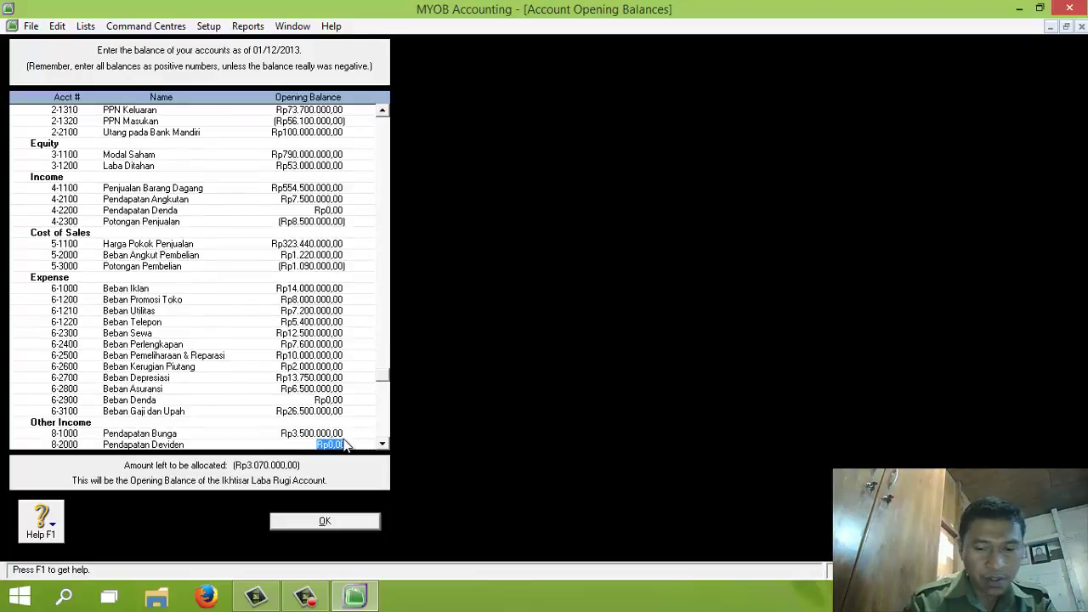
pyautogui.write('8.500.000')
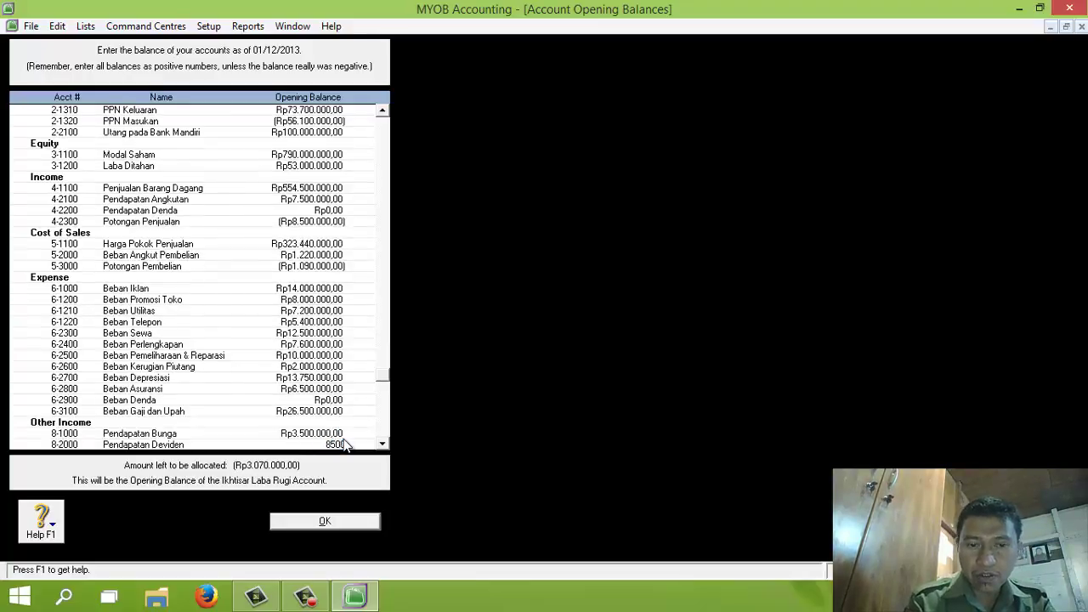
pyautogui.press('Tab')
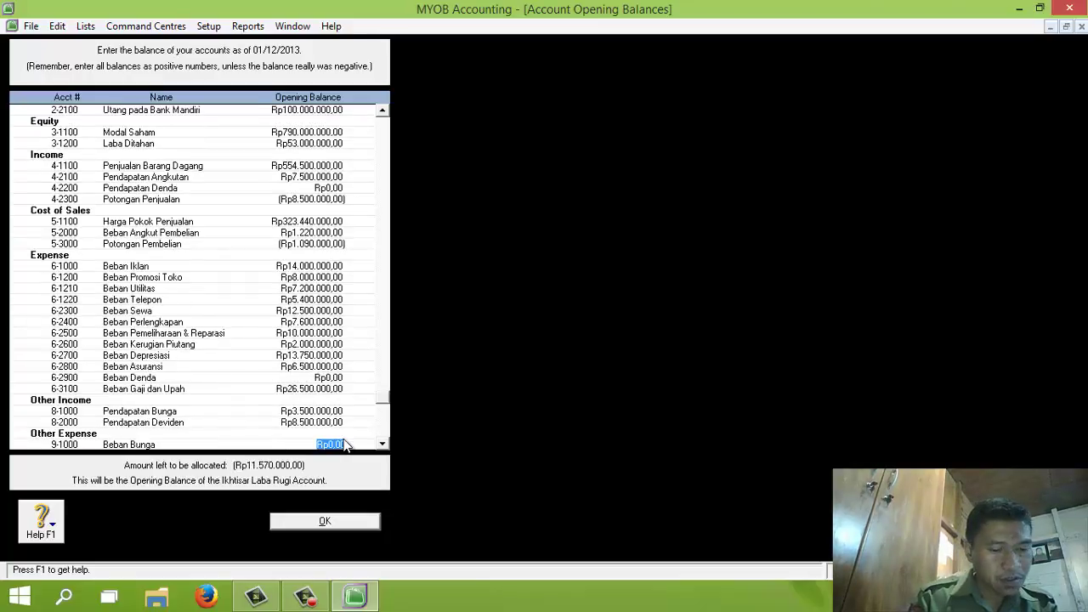
pyautogui.write('4.070.000')
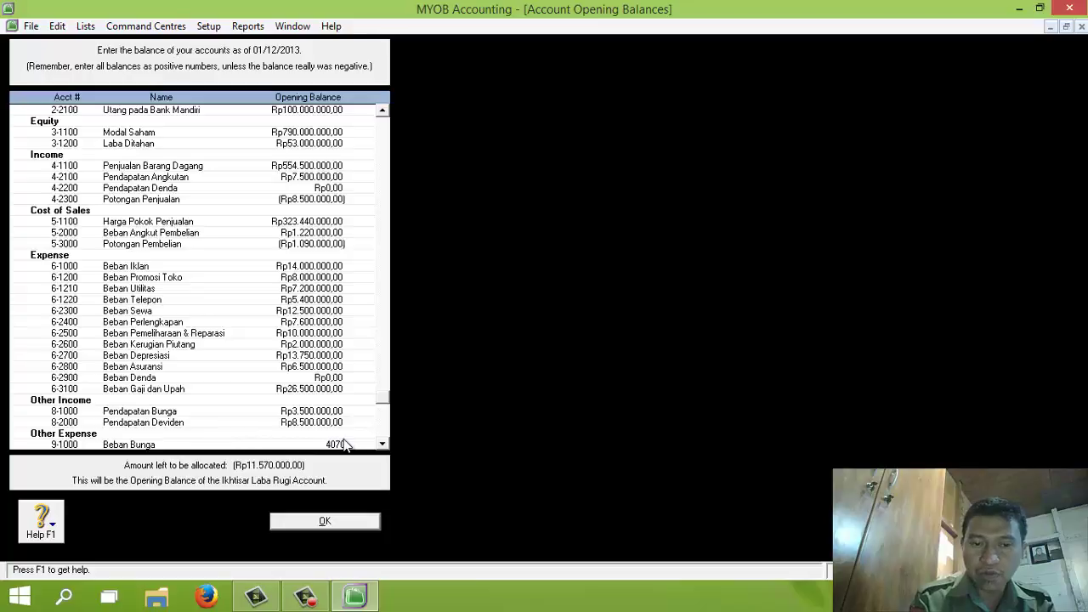
pyautogui.press('Tab')
pyautogui.write('7500000')
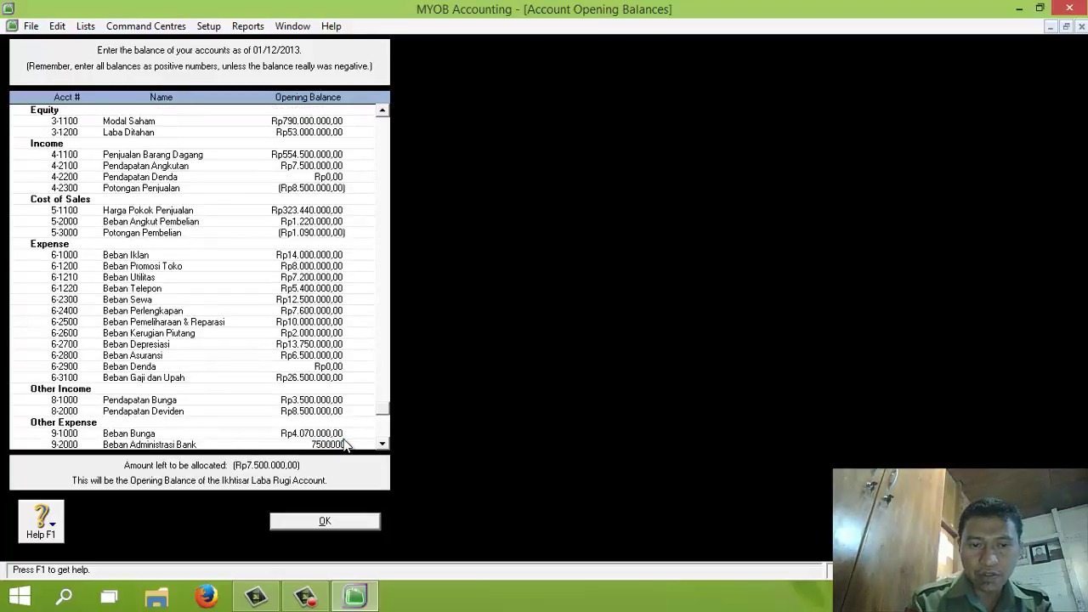
pyautogui.press('Tab')
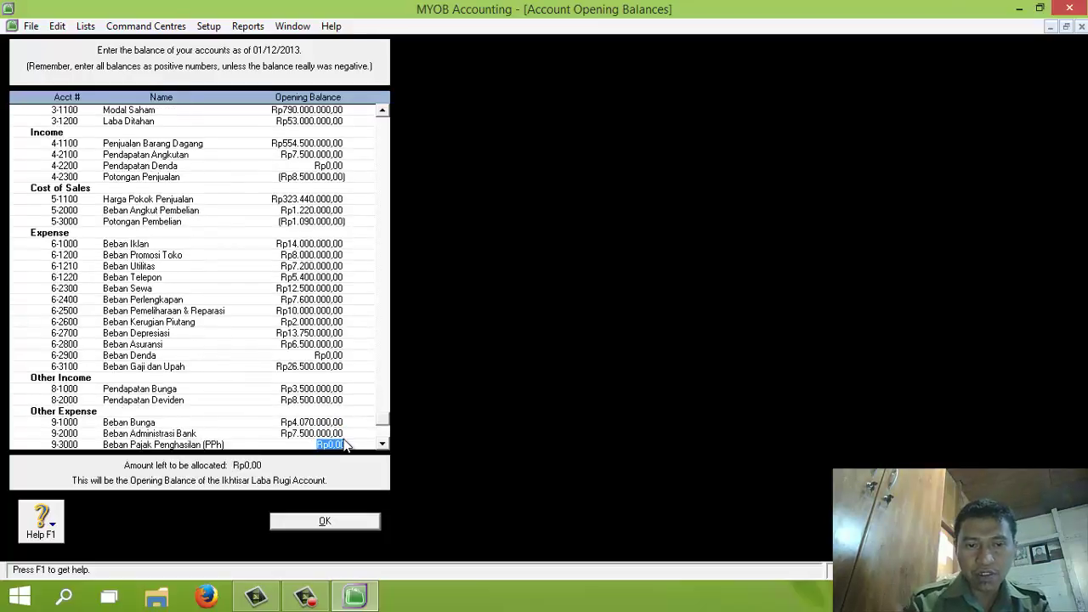
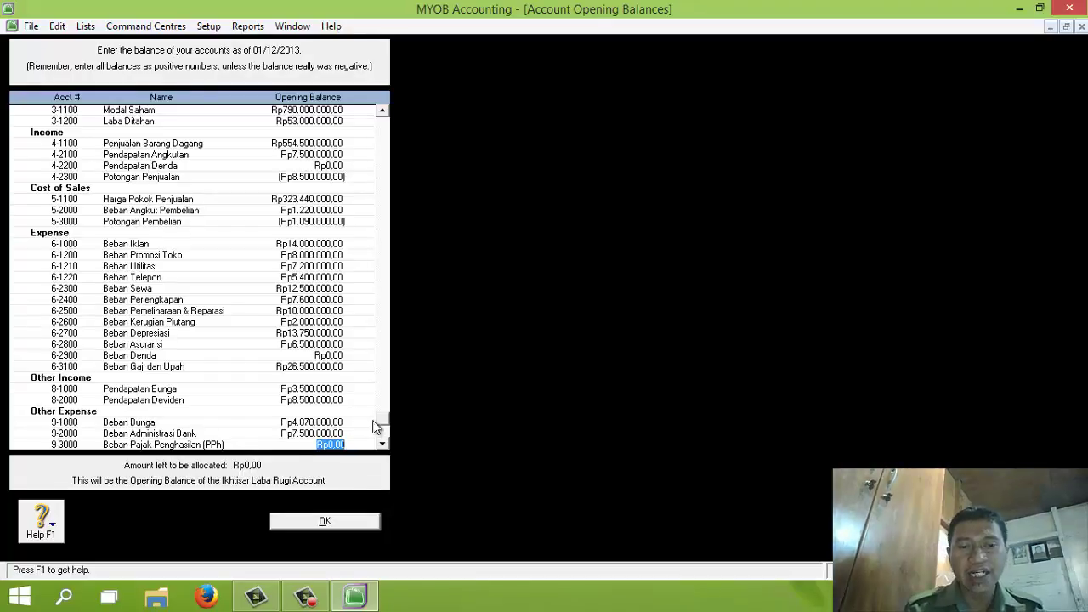
# Finish the account opening balances with Rp0,00 left to allocate
pyautogui.click(383, 445)
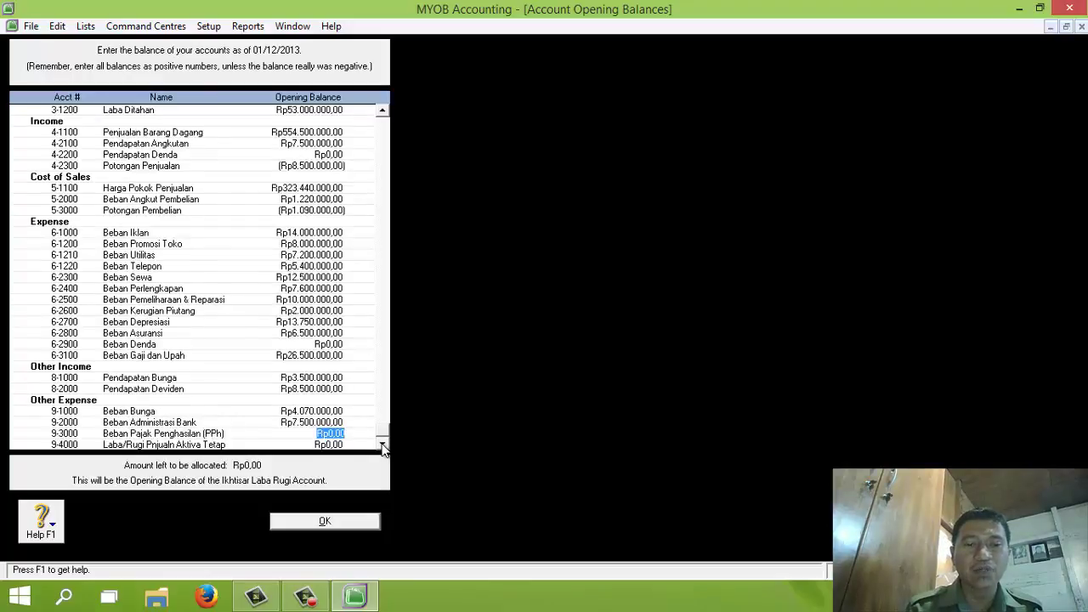
pyautogui.click(331, 521)
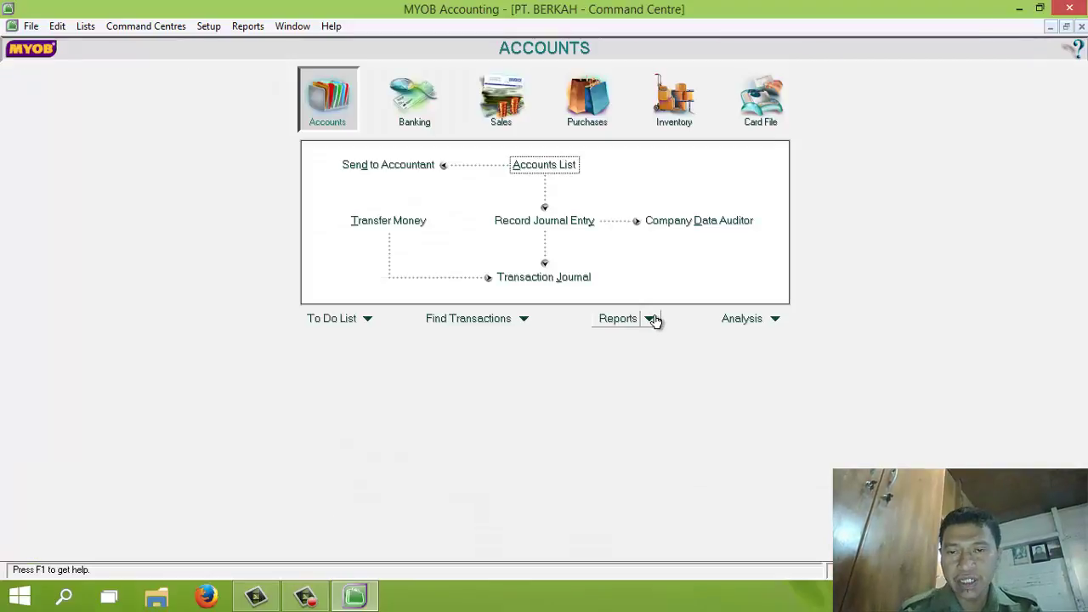
pyautogui.click(653, 320)
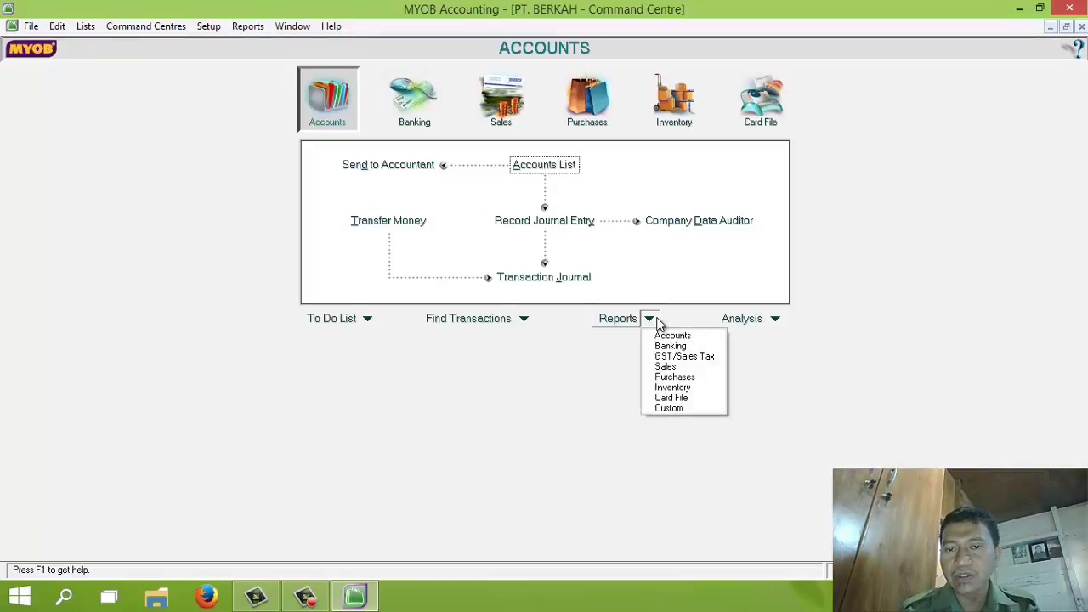
pyautogui.click(672, 337)
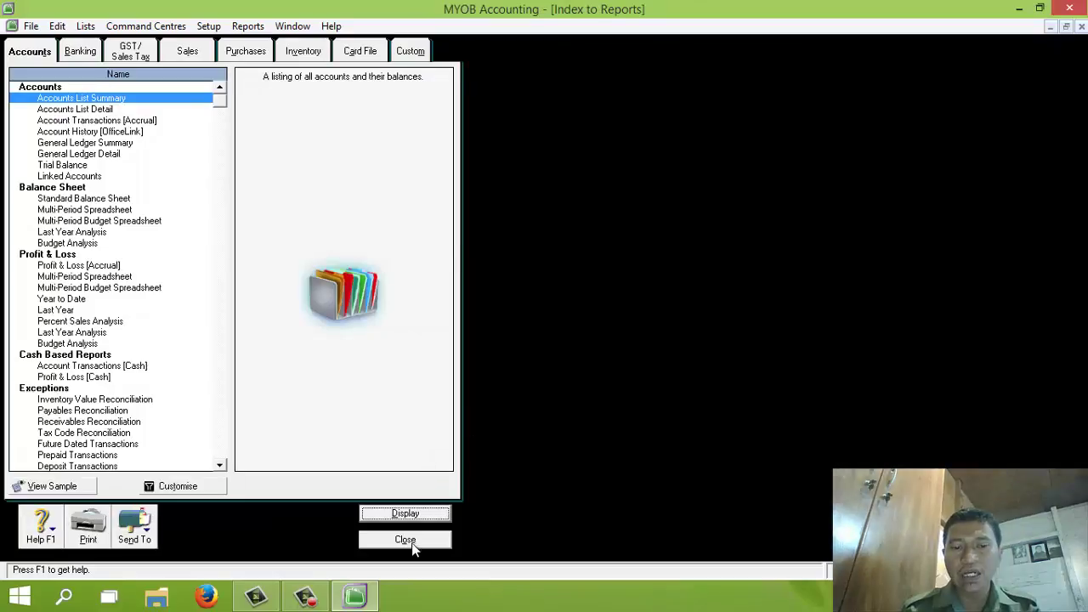
pyautogui.click(409, 540)
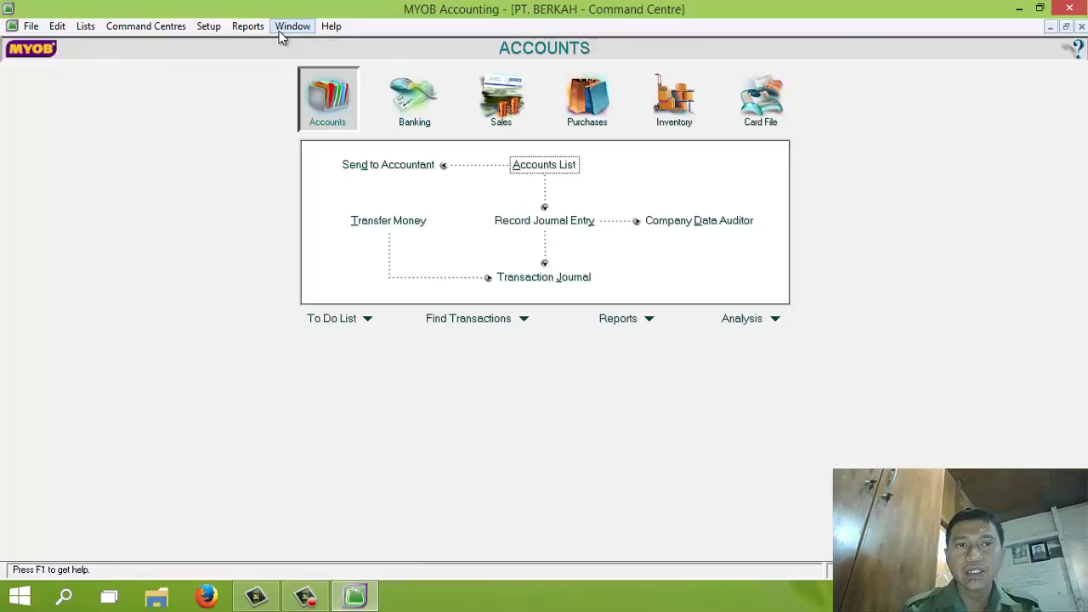
pyautogui.click(255, 30)
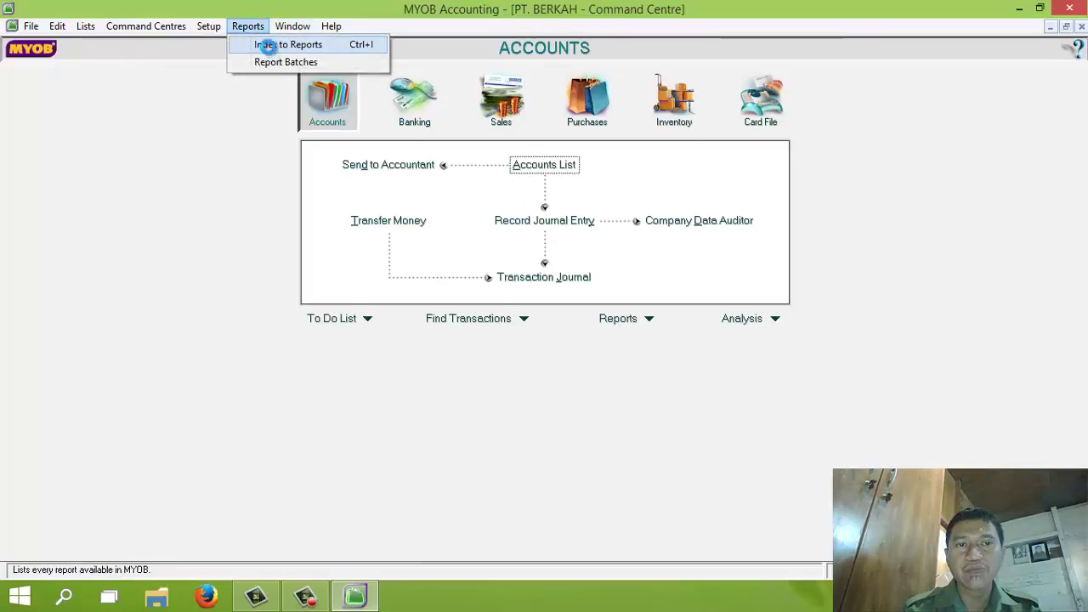
pyautogui.click(265, 45)
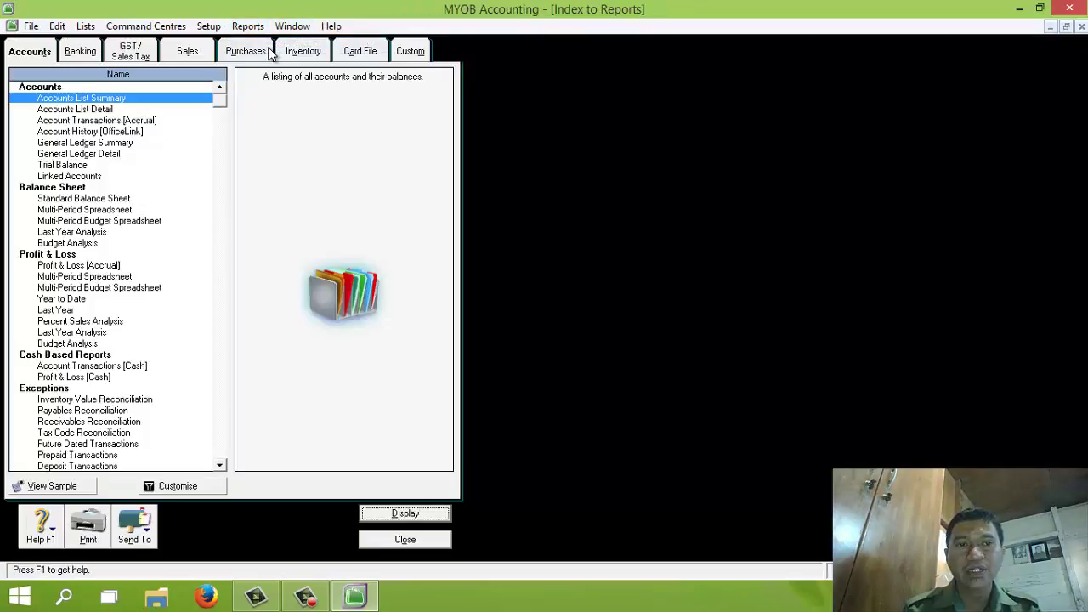
pyautogui.click(68, 166)
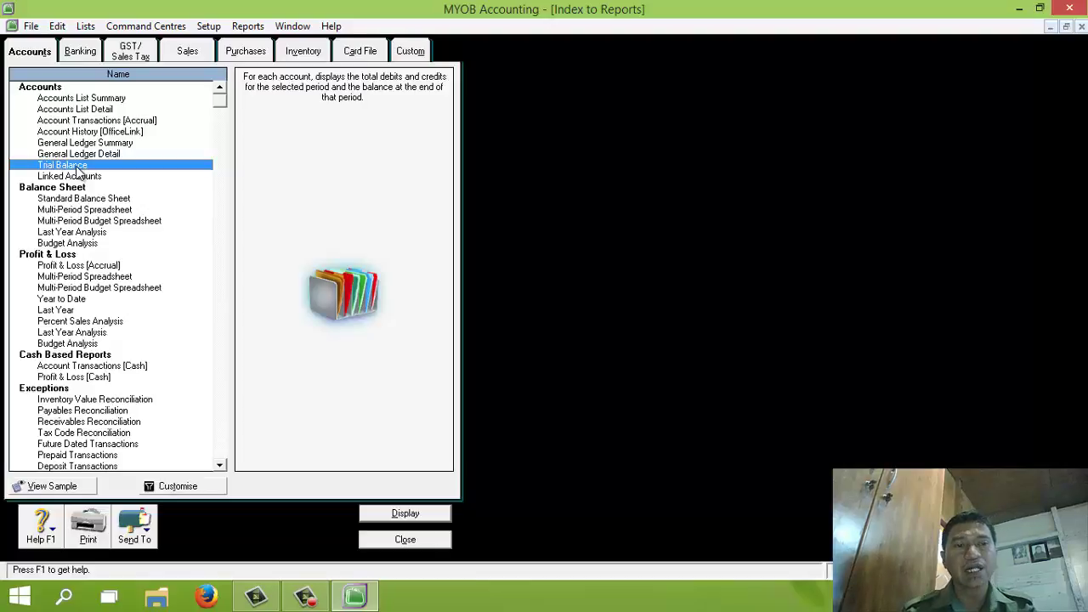
pyautogui.click(172, 487)
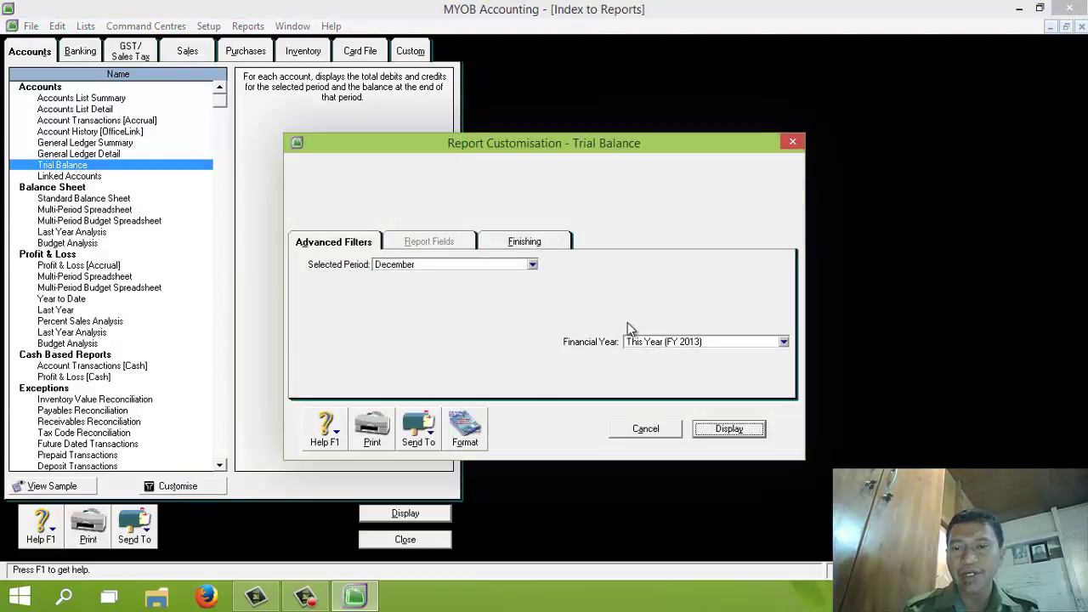
pyautogui.click(736, 429)
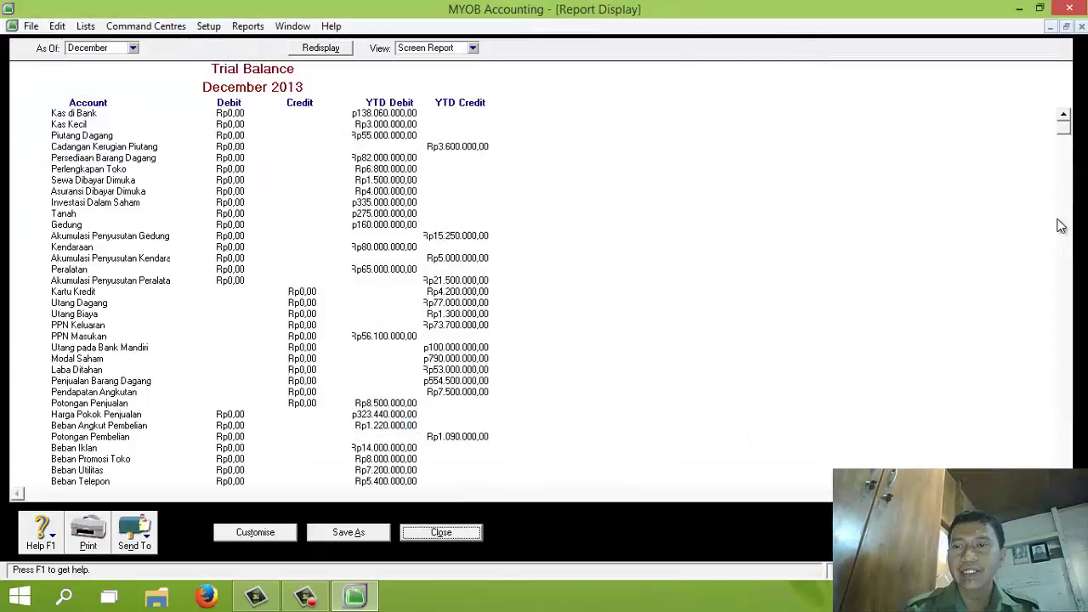
pyautogui.scroll(-5, 736, 434)
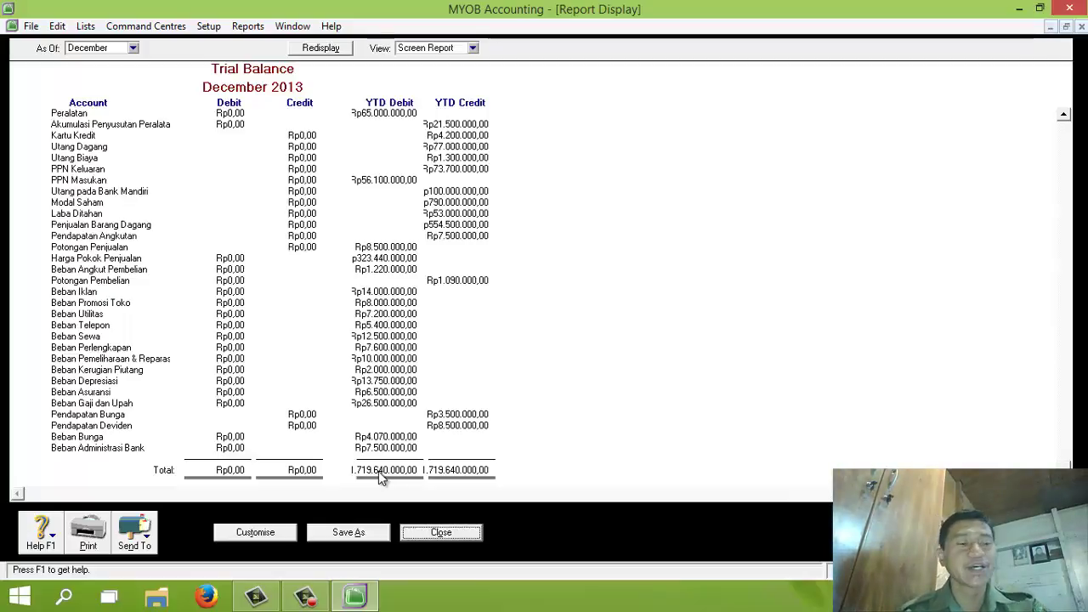
pyautogui.click(439, 532)
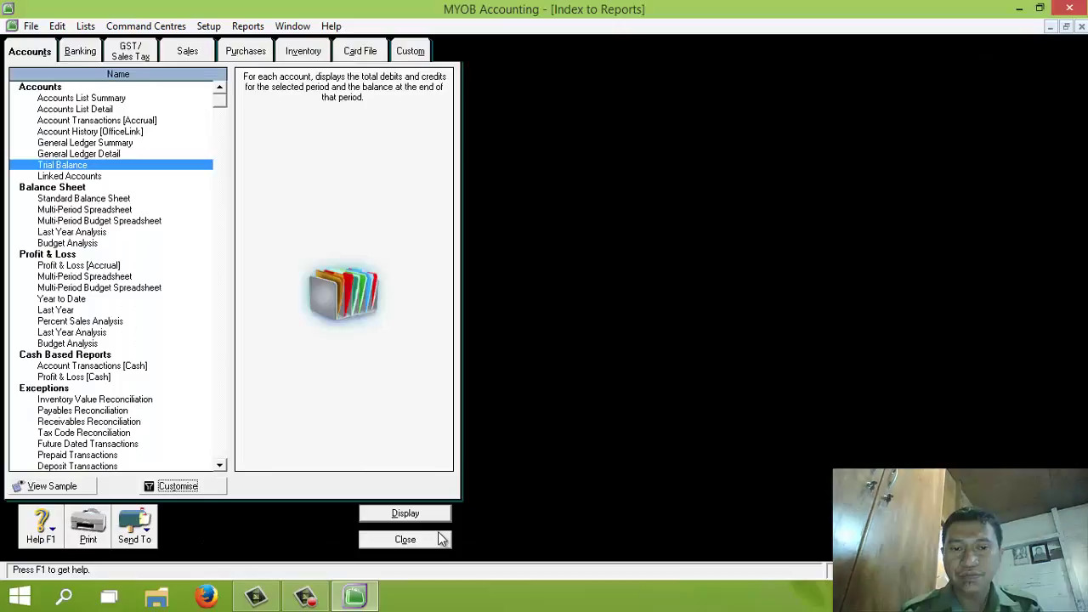
pyautogui.click(405, 540)
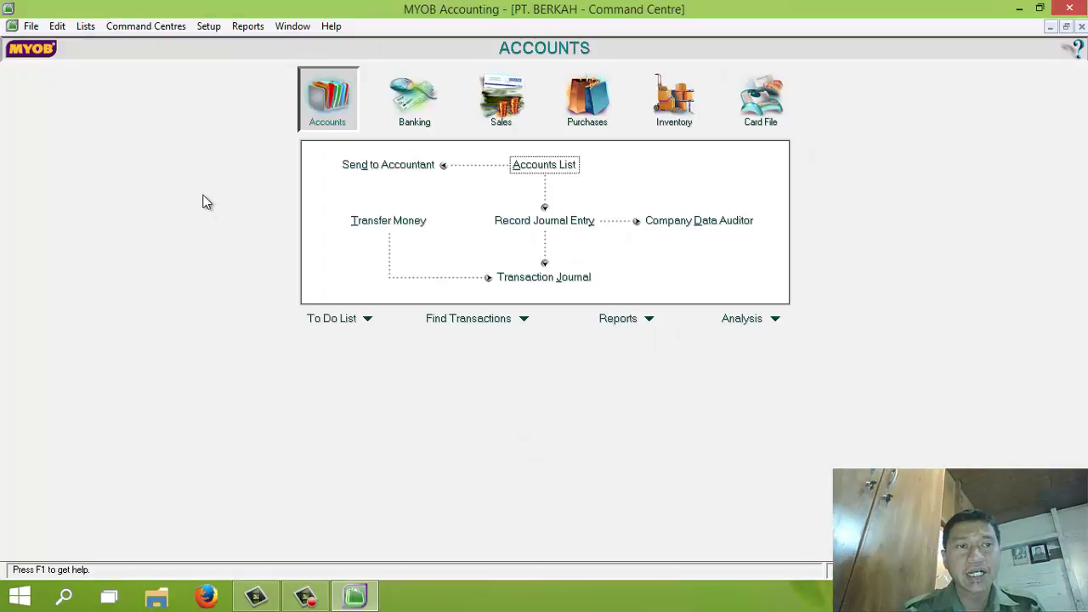
pyautogui.click(86, 27)
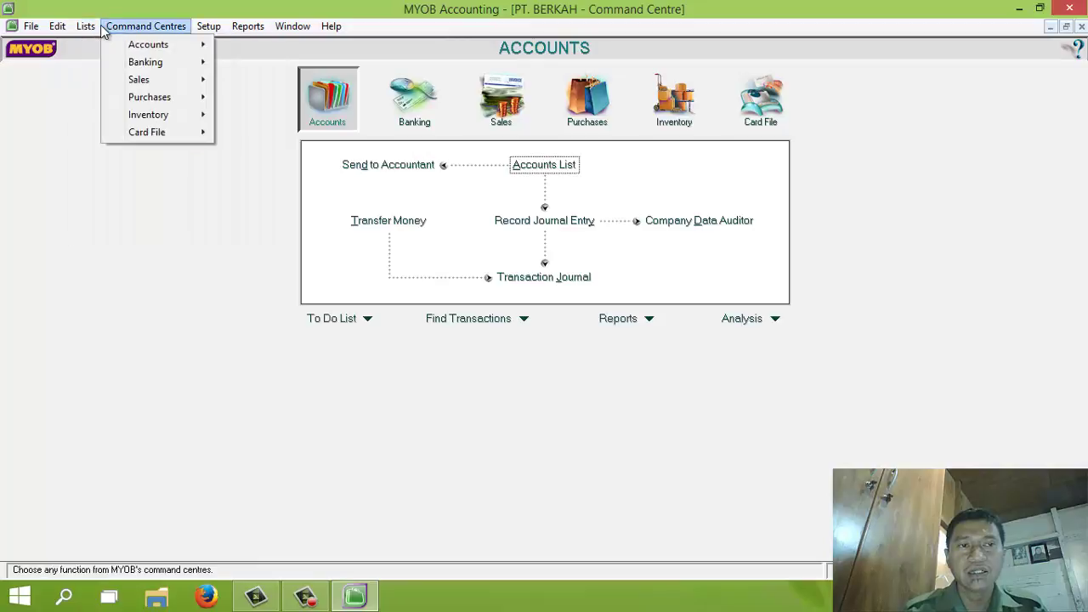
# Delete the FRE tax code from the tax code list
pyautogui.click(112, 138)
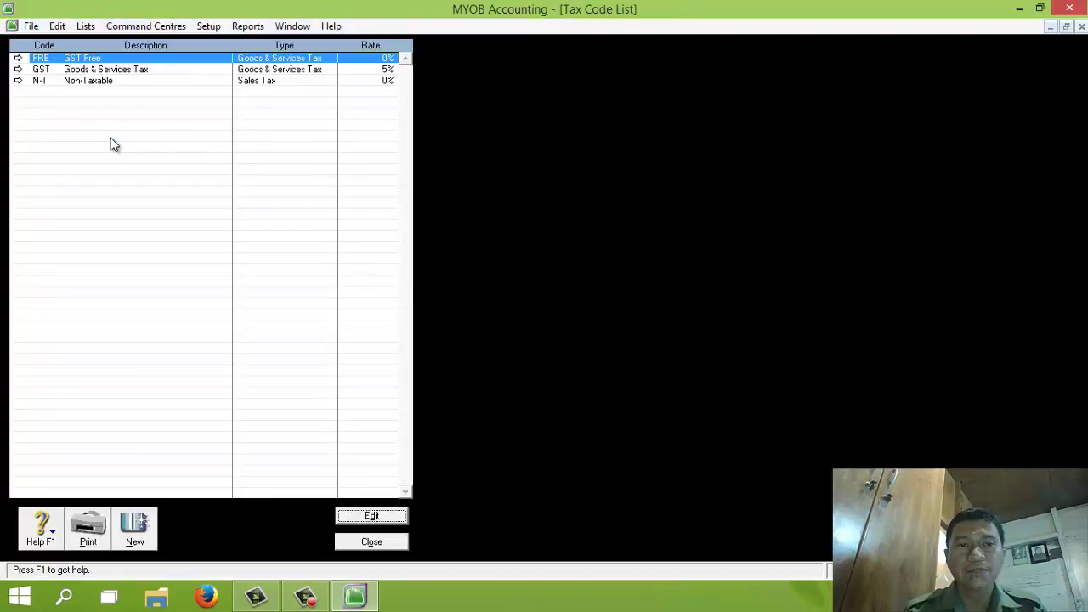
pyautogui.click(17, 58)
pyautogui.click(56, 26)
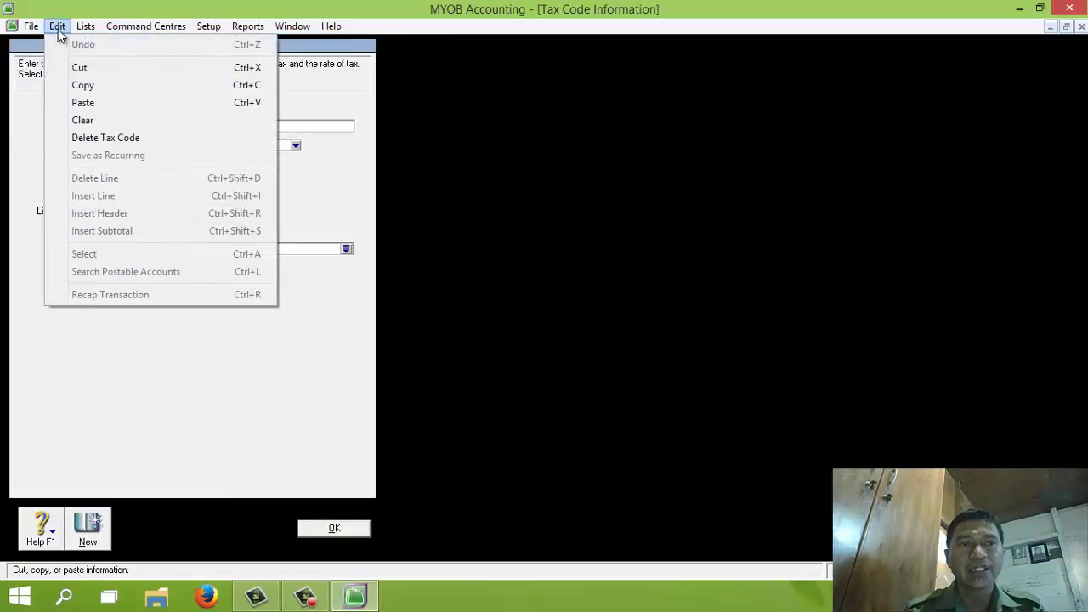
pyautogui.click(88, 140)
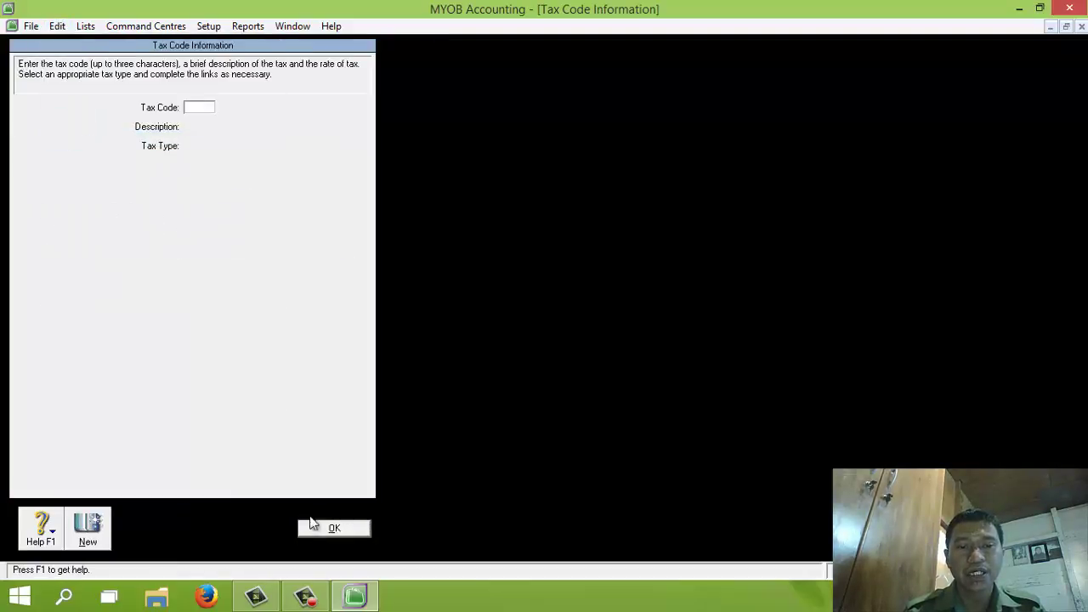
pyautogui.click(331, 529)
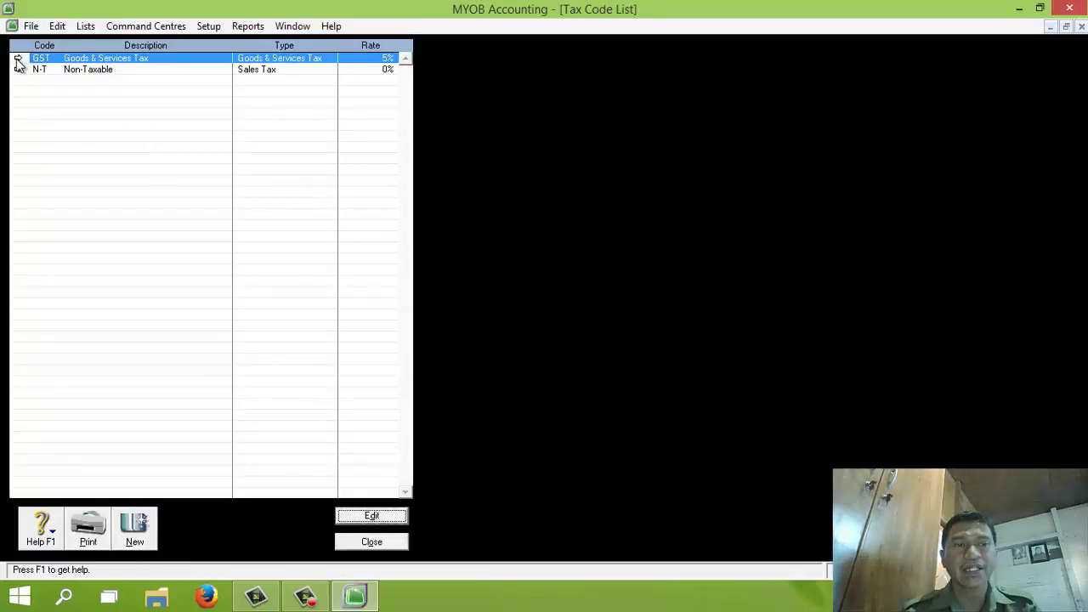
# Rename the GST tax code to PPN, 'Pajak Pertambahan Nilai', with a 10% rate
pyautogui.click(18, 60)
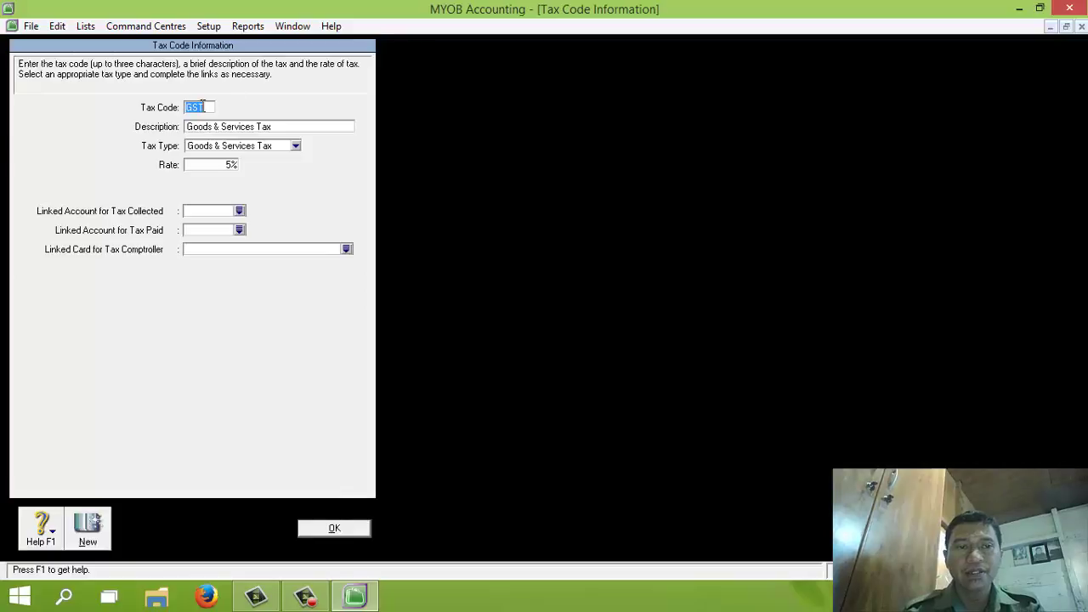
pyautogui.write('PPN')
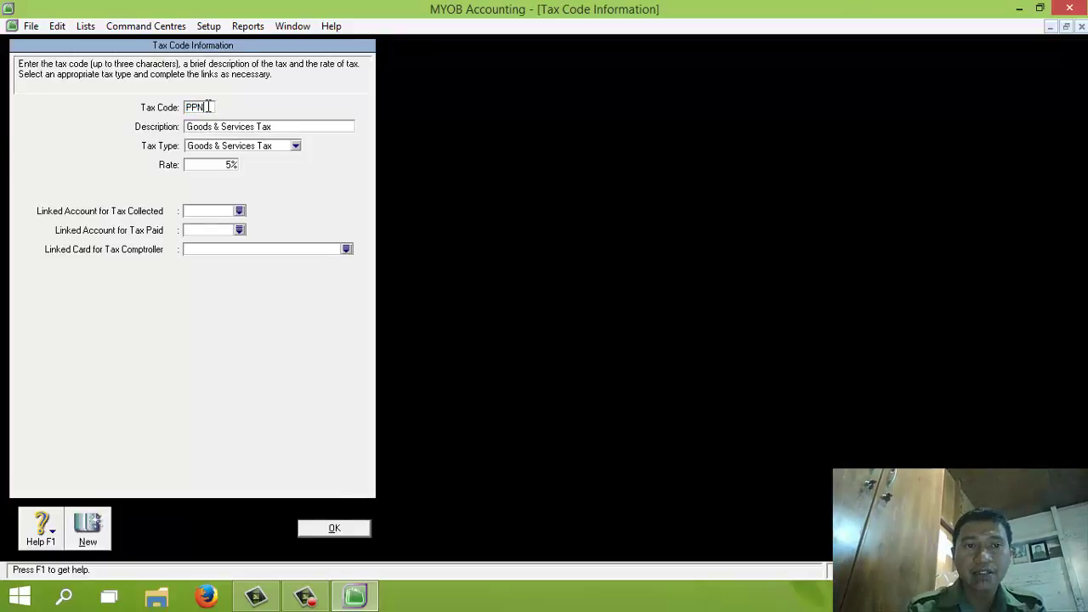
pyautogui.press('Tab')
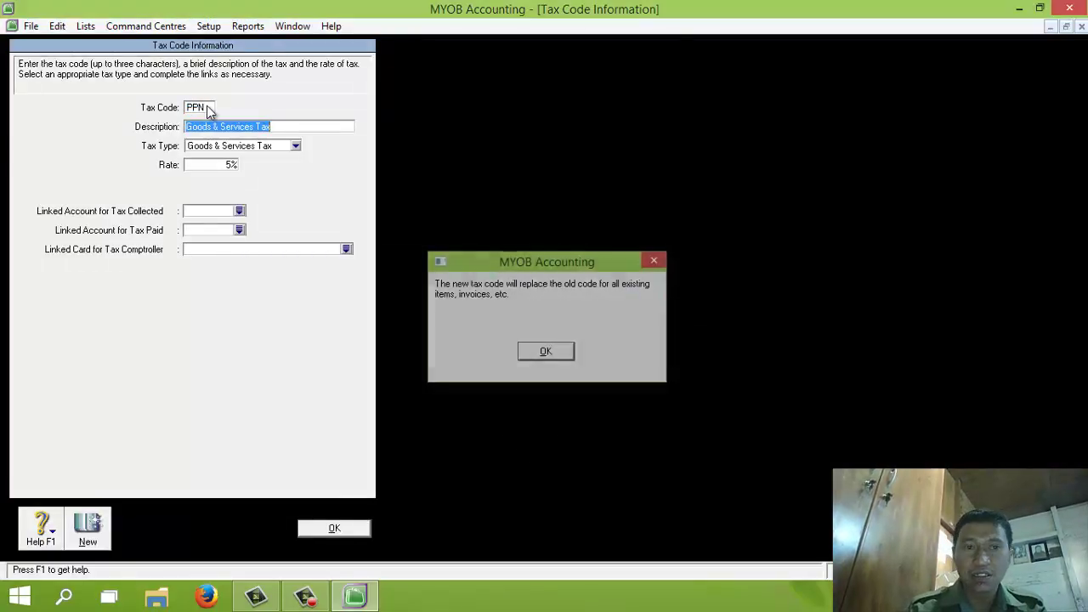
pyautogui.press('Return')
pyautogui.write('Pajak Per')
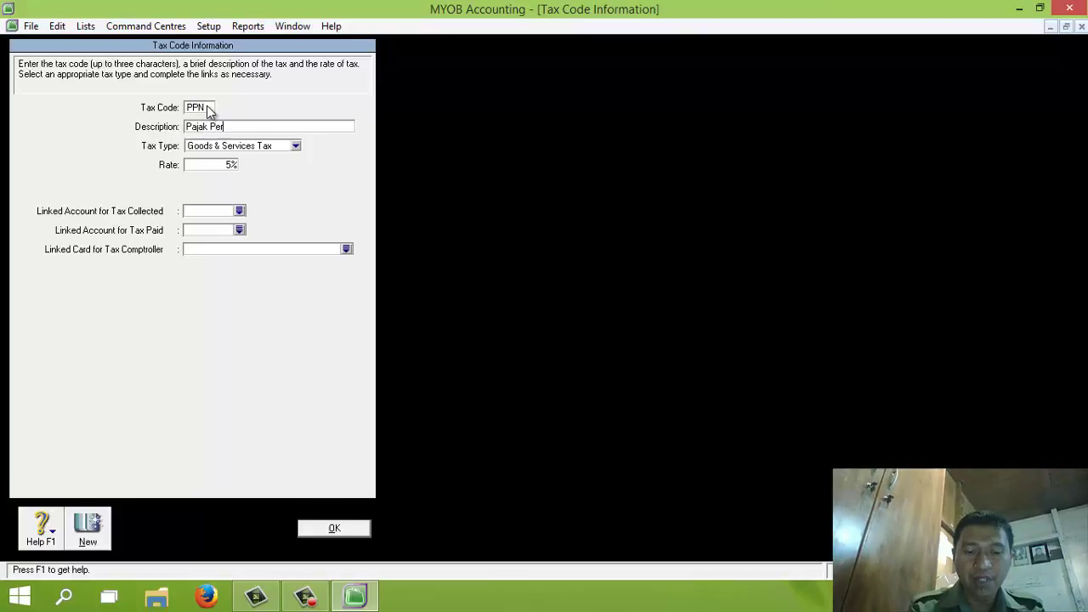
pyautogui.write('tambahan Nilai')
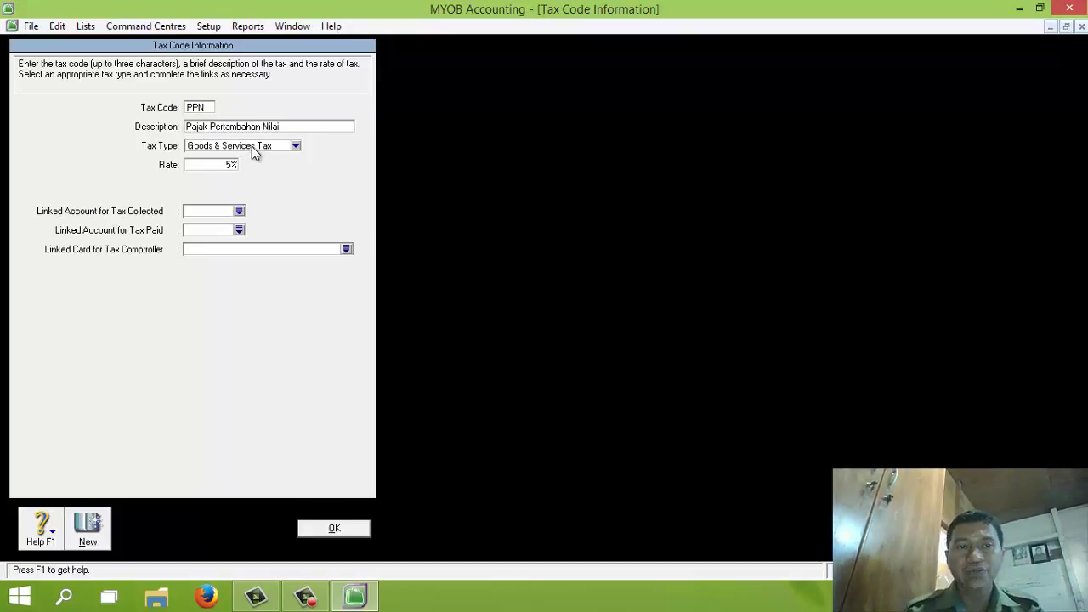
pyautogui.click(295, 147)
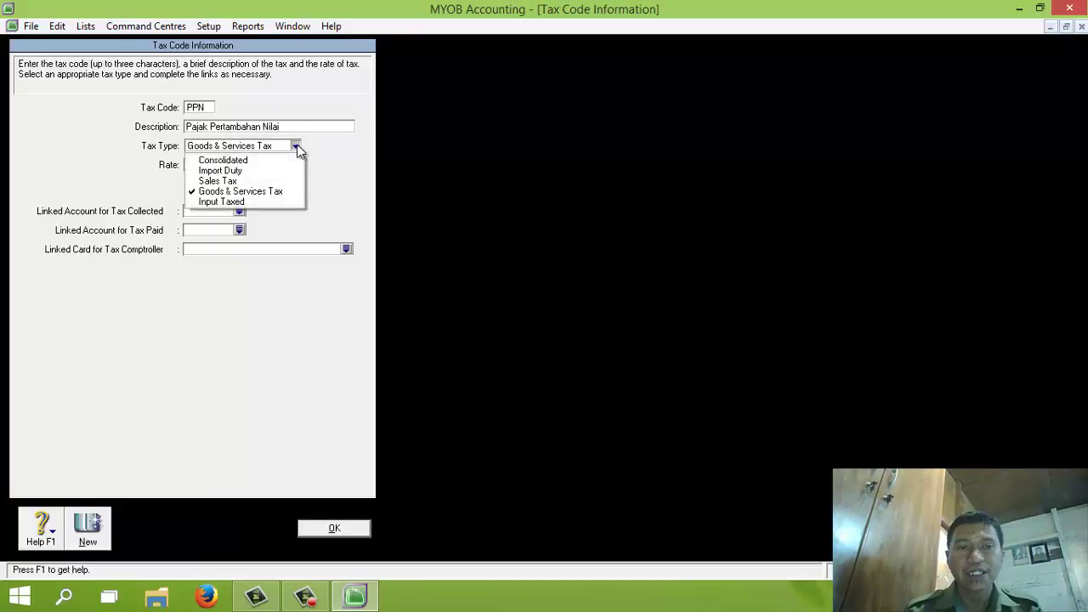
pyautogui.click(238, 195)
pyautogui.click(216, 163)
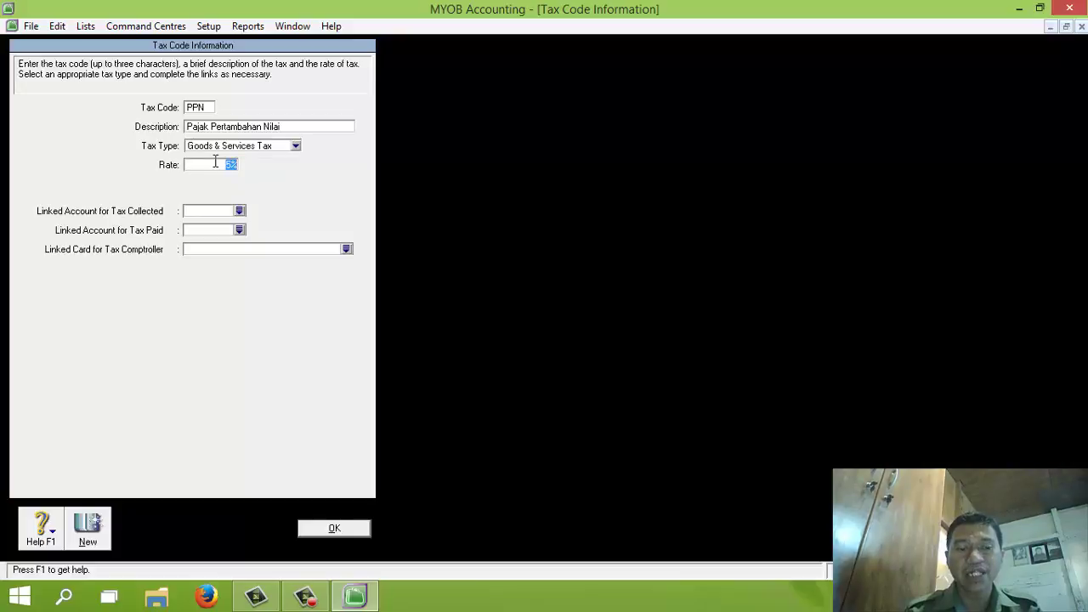
pyautogui.write('10%')
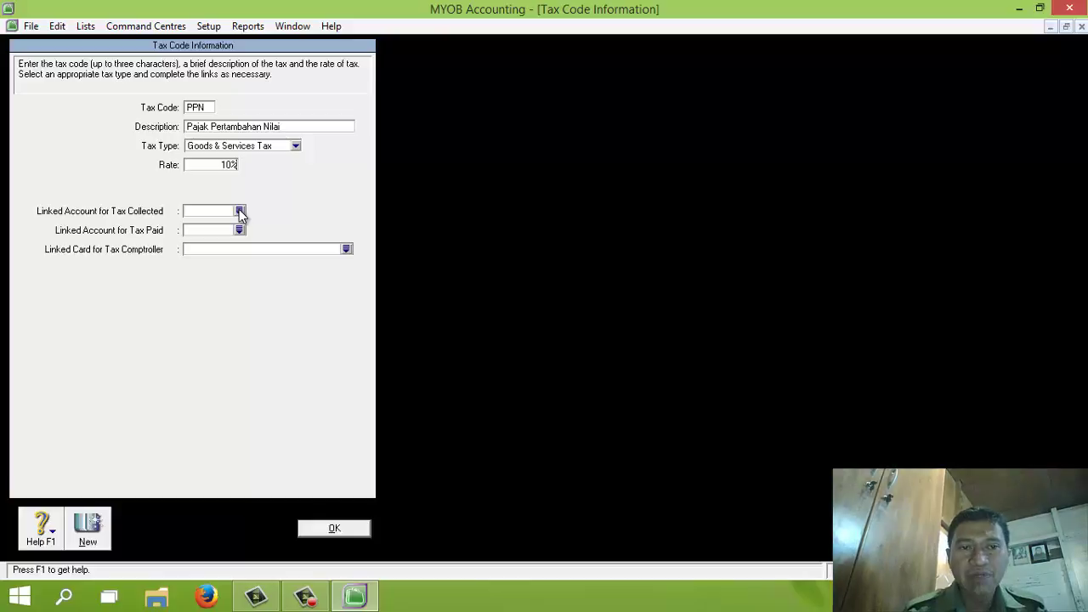
# Link 2-1310 PPN Keluaran as collected-tax and 2-1320 PPN Masukan as paid-tax accounts, then save
pyautogui.click(239, 210)
pyautogui.click(545, 351)
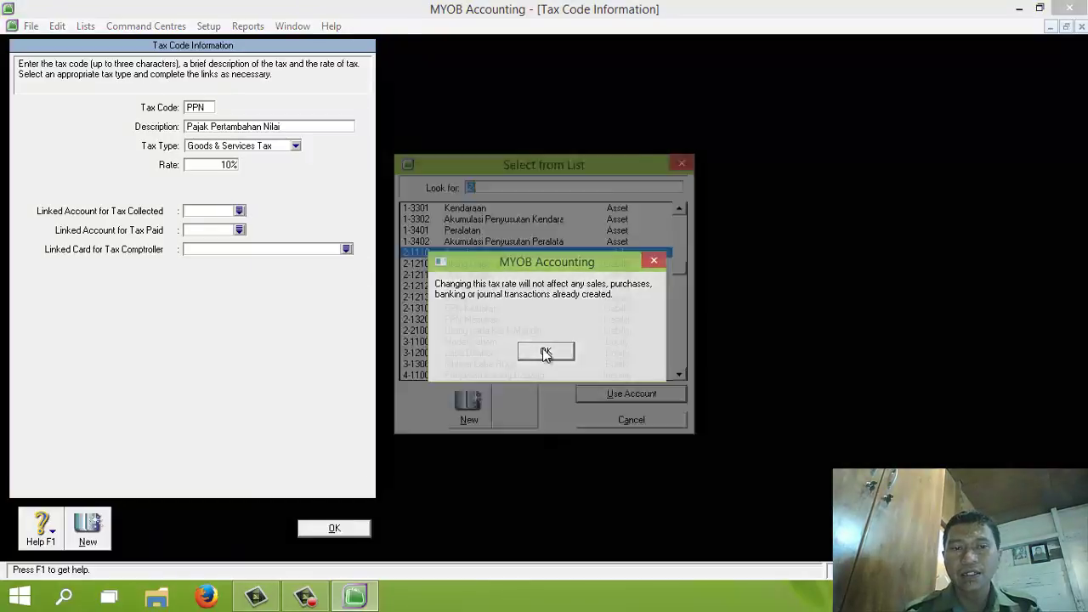
pyautogui.click(493, 312)
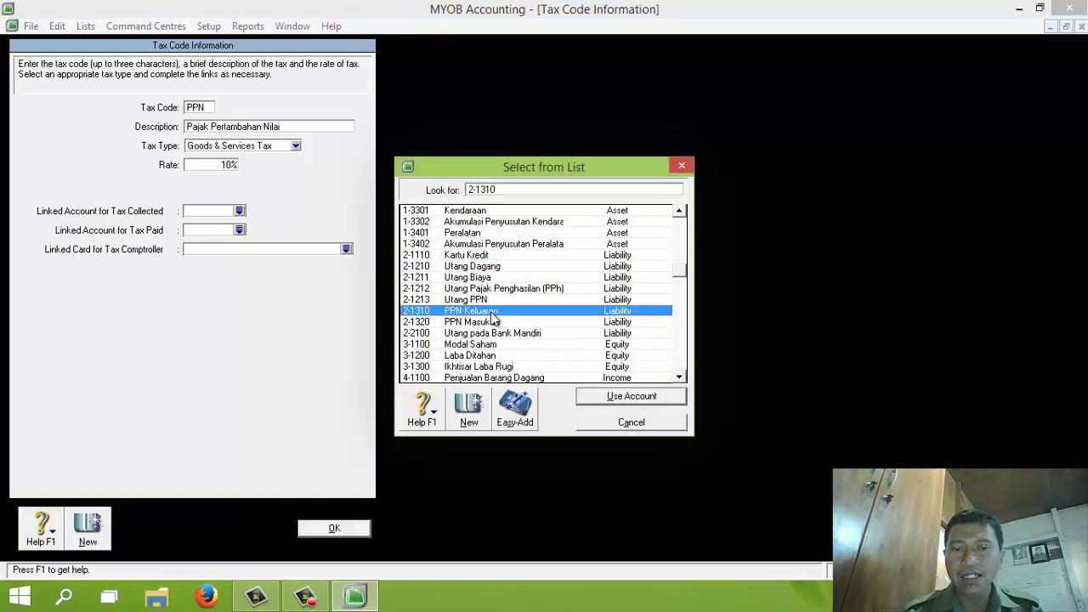
pyautogui.click(607, 395)
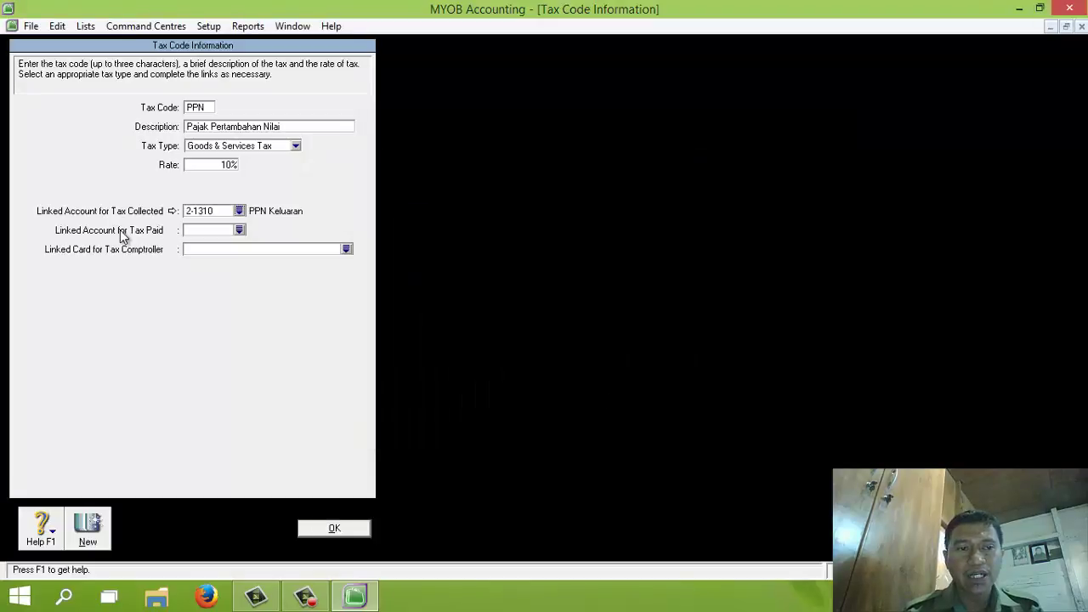
pyautogui.click(240, 230)
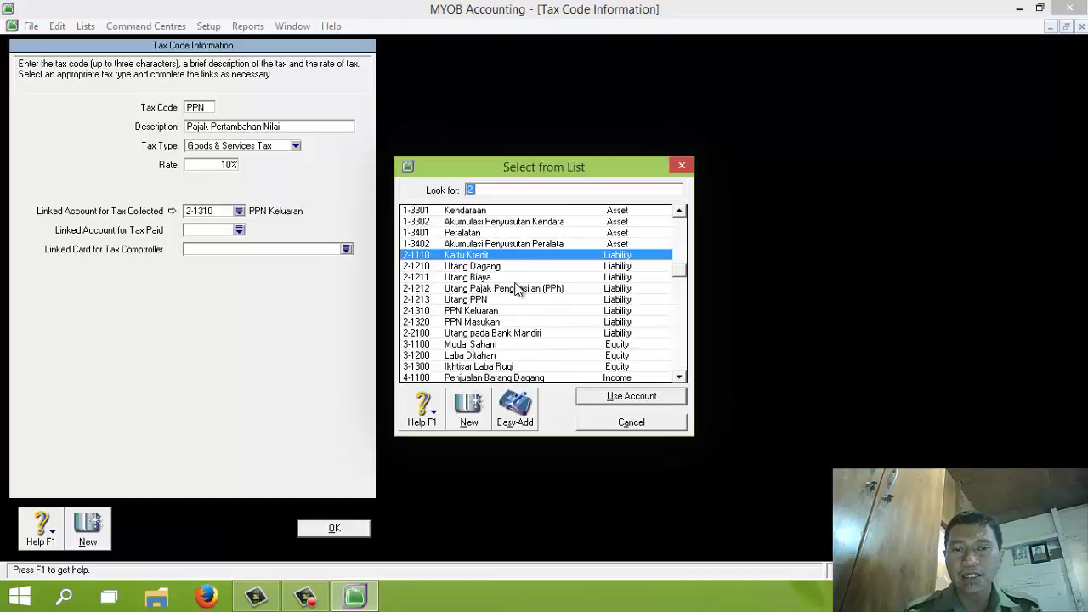
pyautogui.click(486, 323)
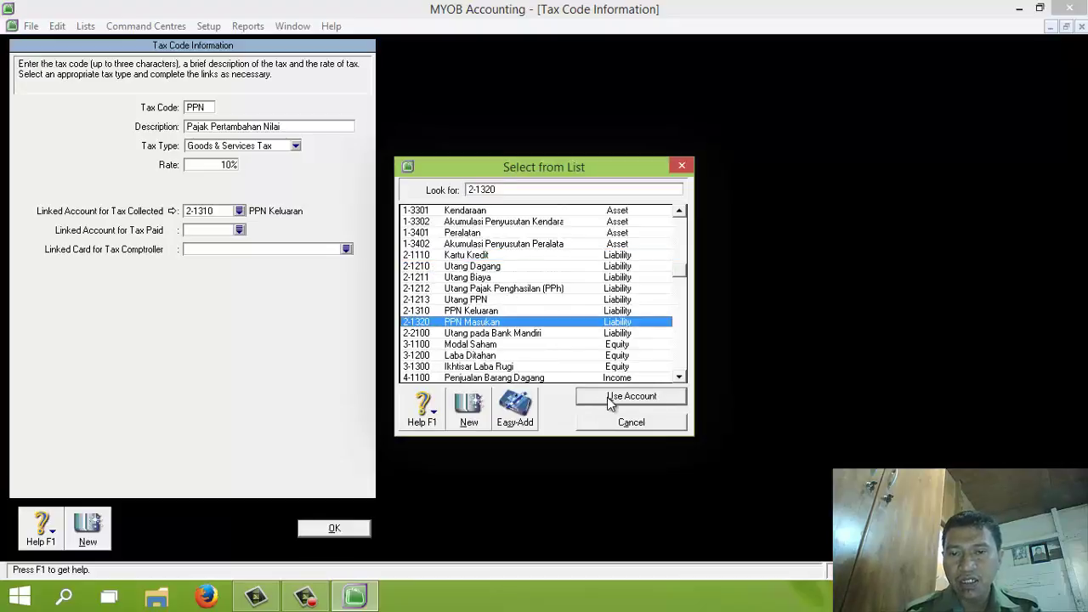
pyautogui.click(609, 396)
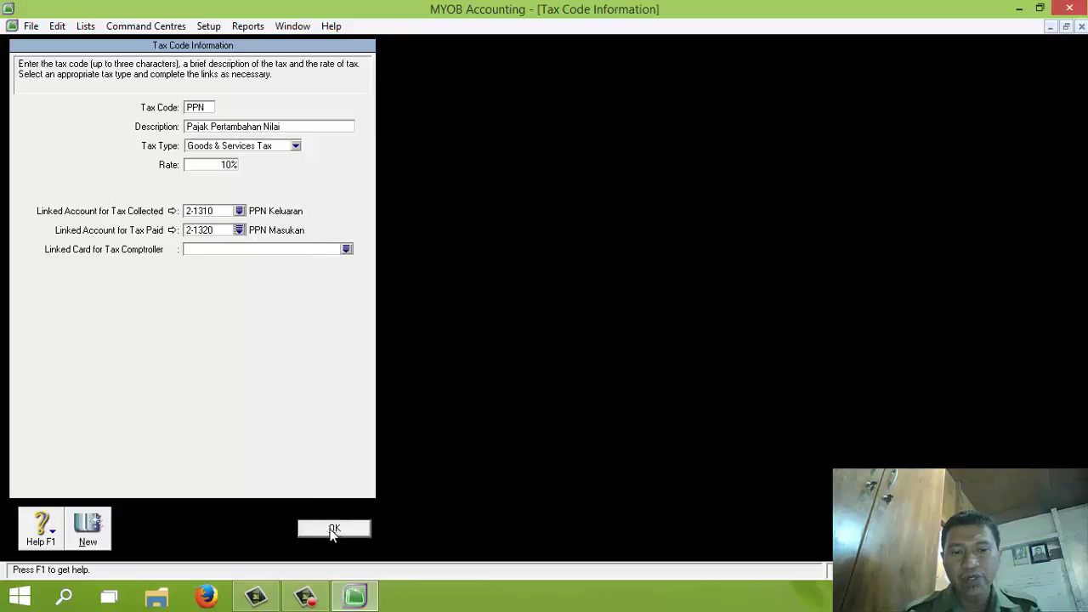
pyautogui.click(335, 530)
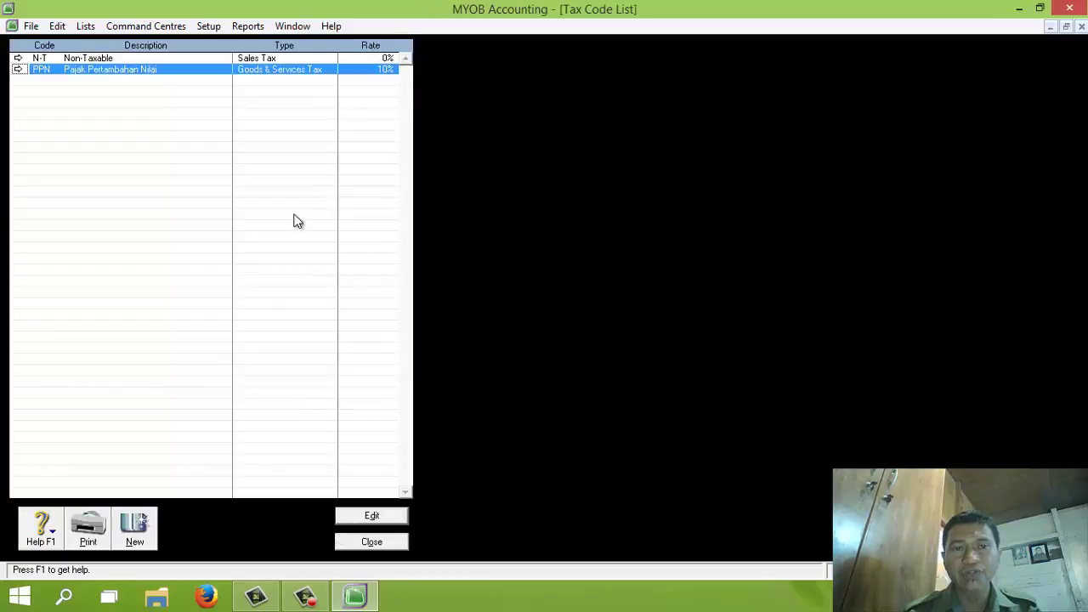
pyautogui.click(369, 544)
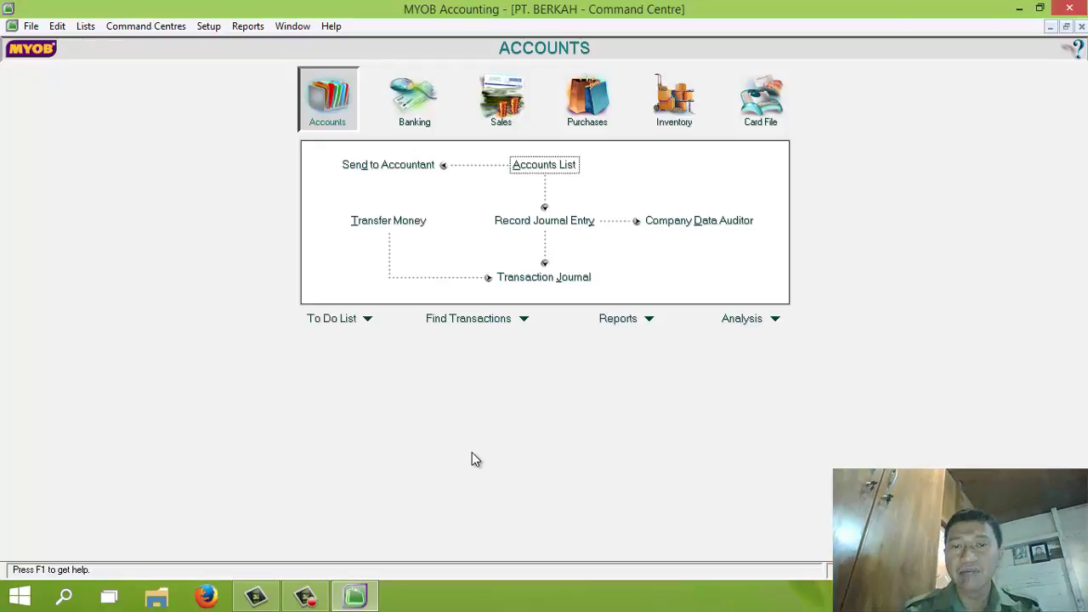
# Create a new Customer card named Toko Alex in the Cards List
pyautogui.click(770, 102)
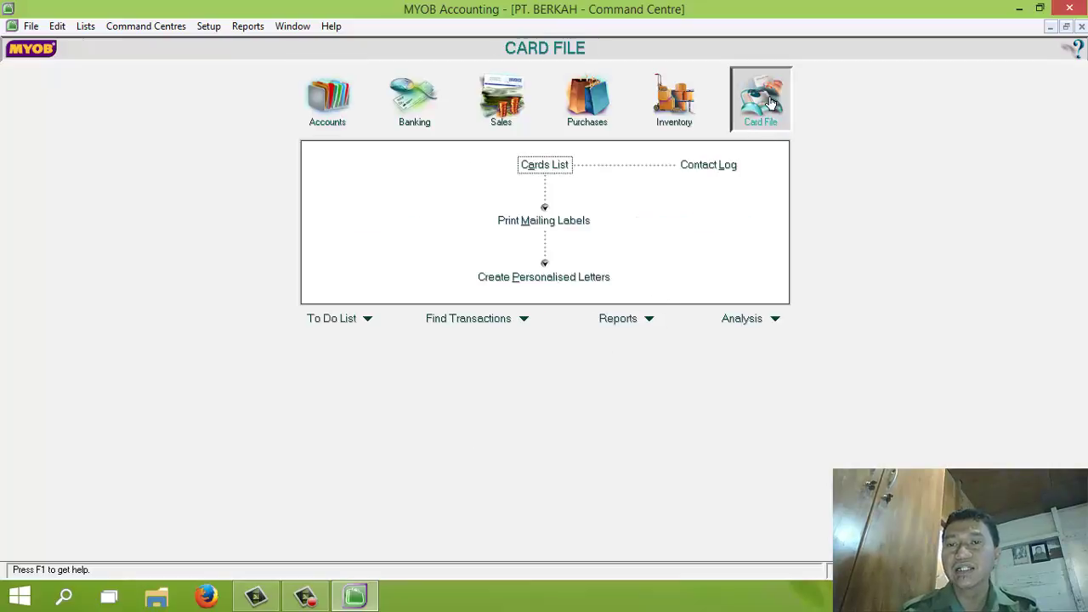
pyautogui.click(545, 167)
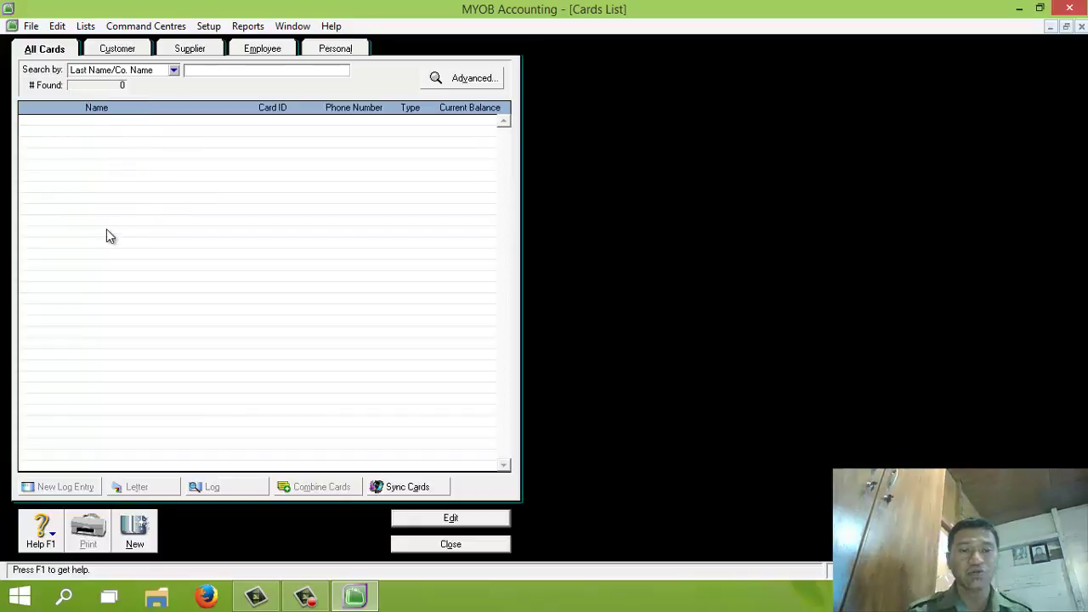
pyautogui.click(136, 531)
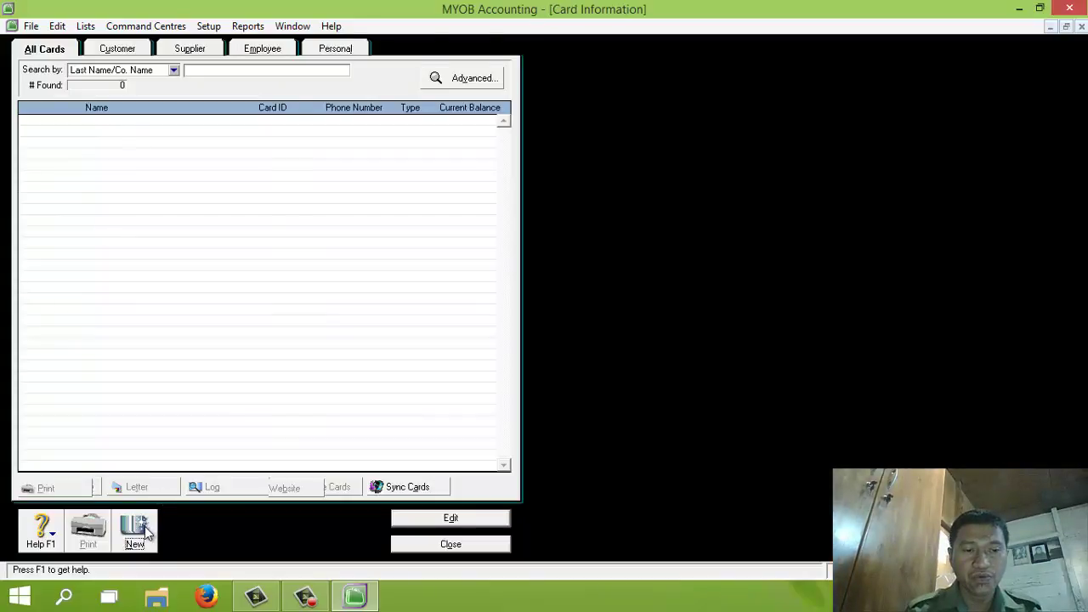
pyautogui.click(148, 95)
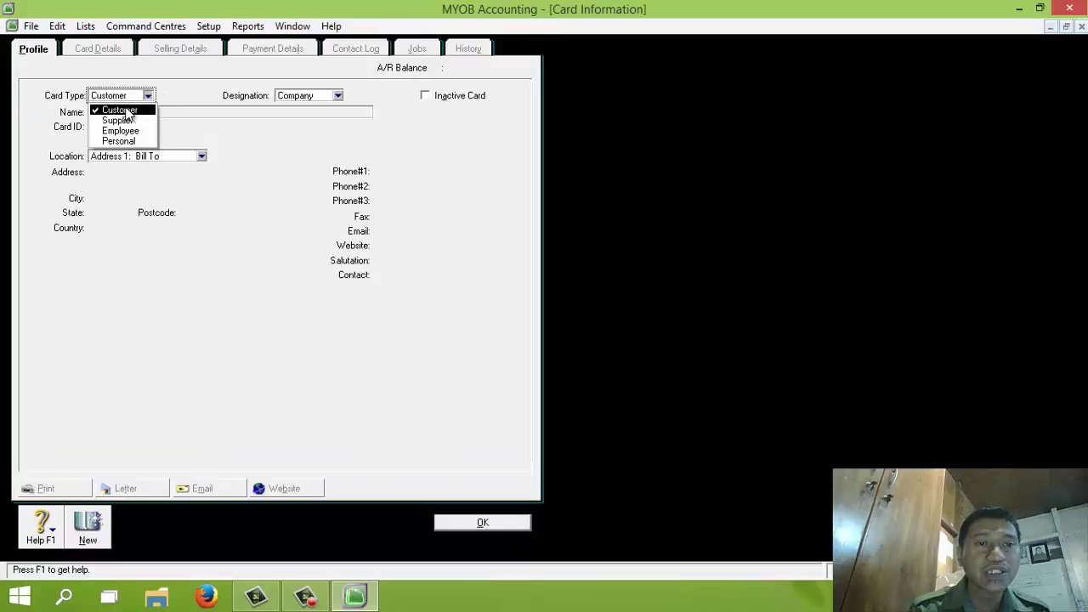
pyautogui.click(125, 110)
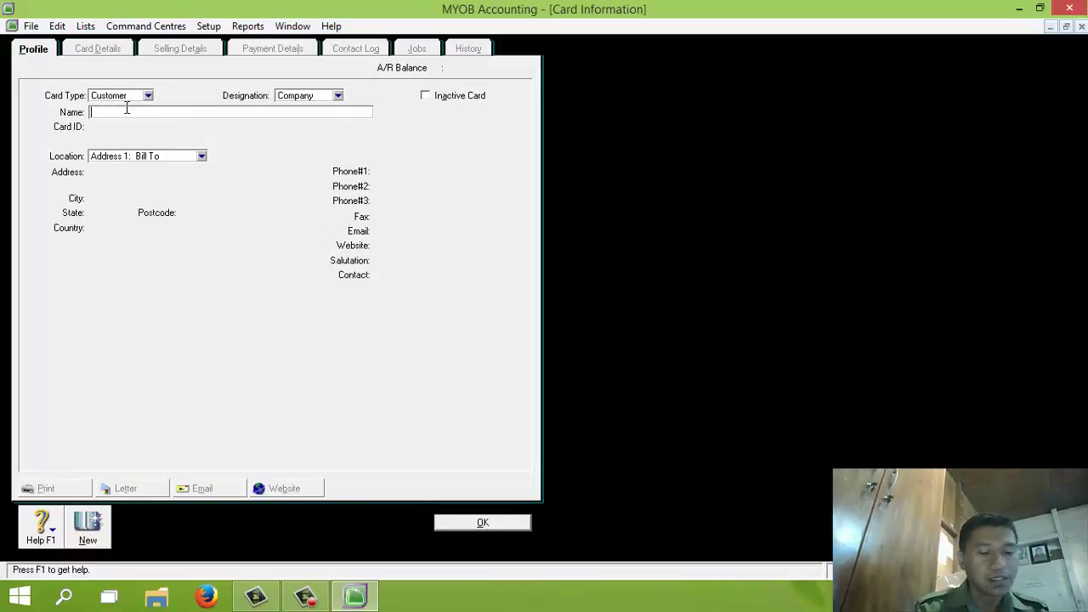
pyautogui.write('Toko ')
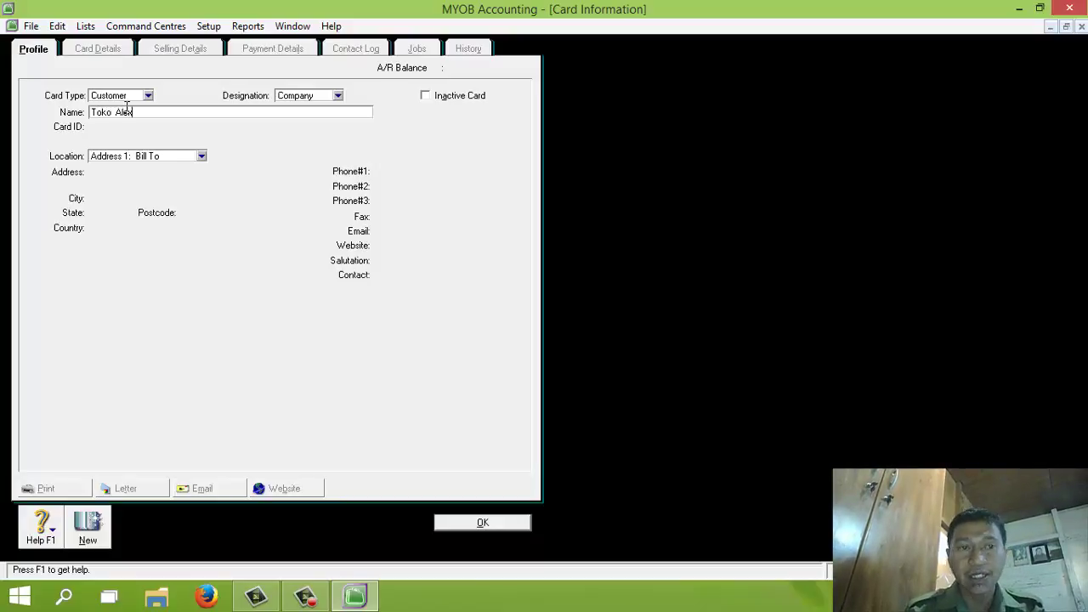
pyautogui.write('Alex')
pyautogui.press('Tab')
# Give Toko Alex card ID C001, its street address, city Jakarta and phone number
pyautogui.write('C')
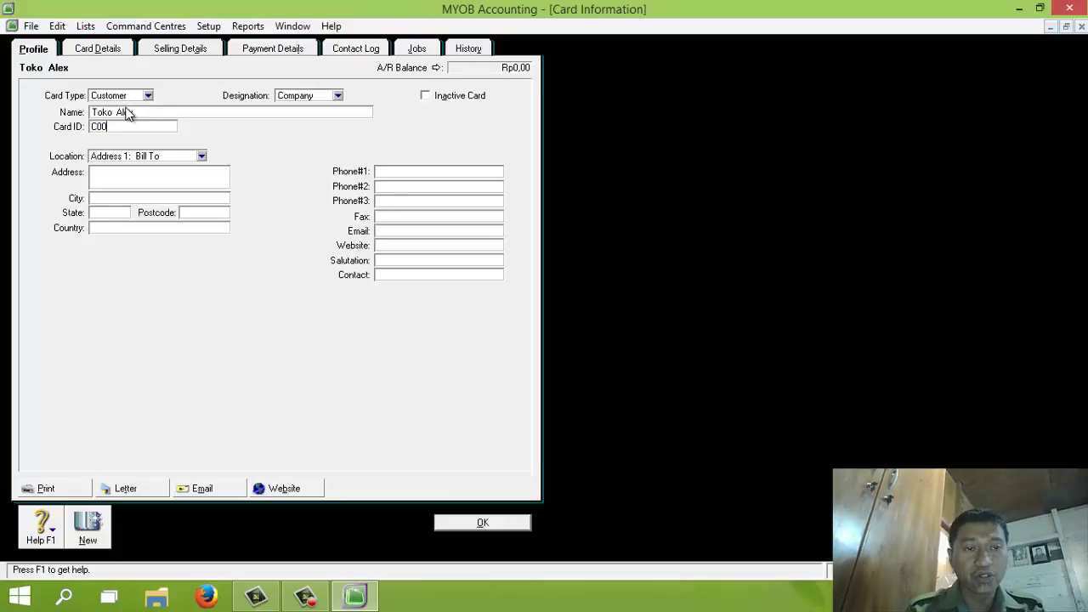
pyautogui.click(123, 172)
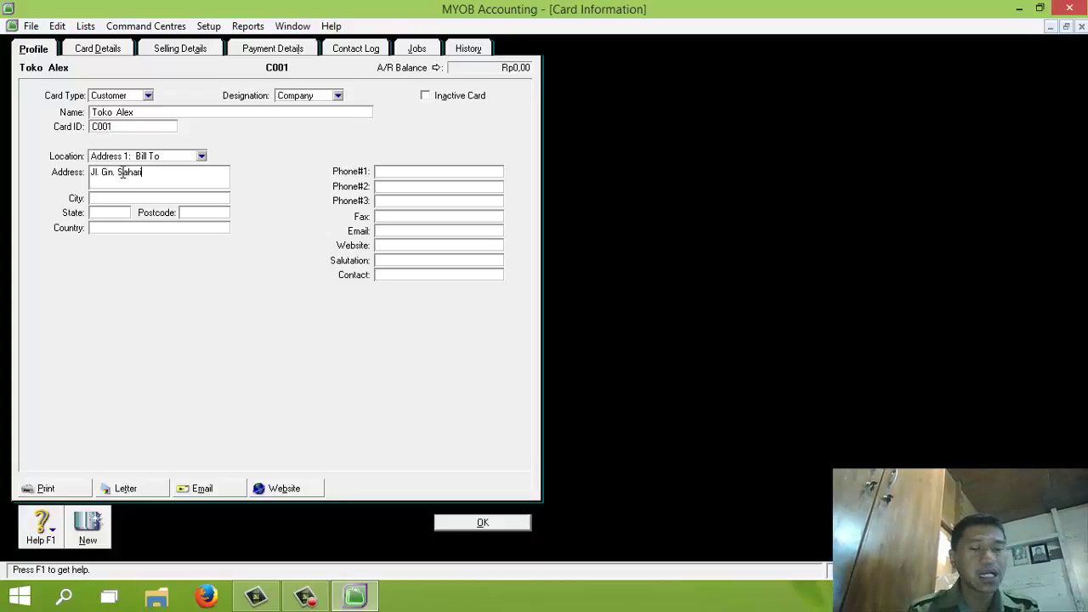
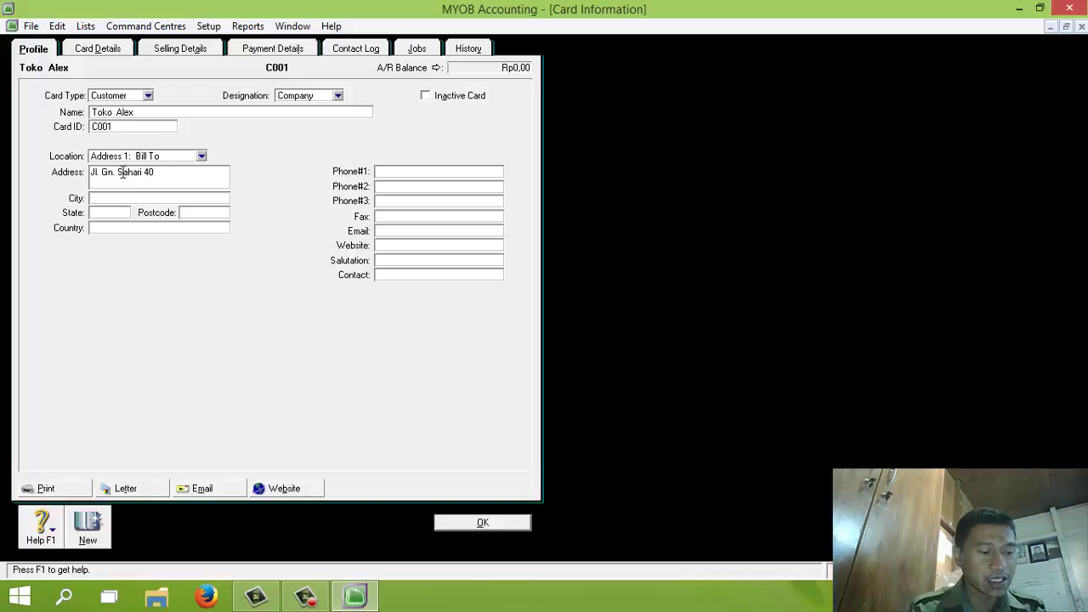
pyautogui.press('Tab')
pyautogui.write('Jaka')
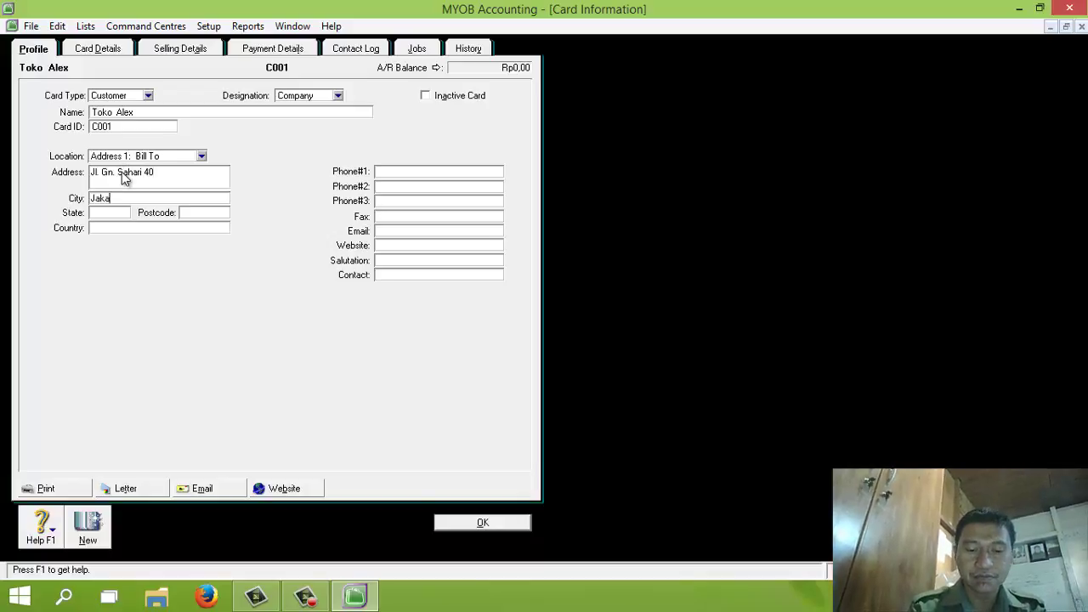
pyautogui.write('rta')
pyautogui.press('Tab')
pyautogui.press('Tab')
pyautogui.press('Tab')
pyautogui.press('Tab')
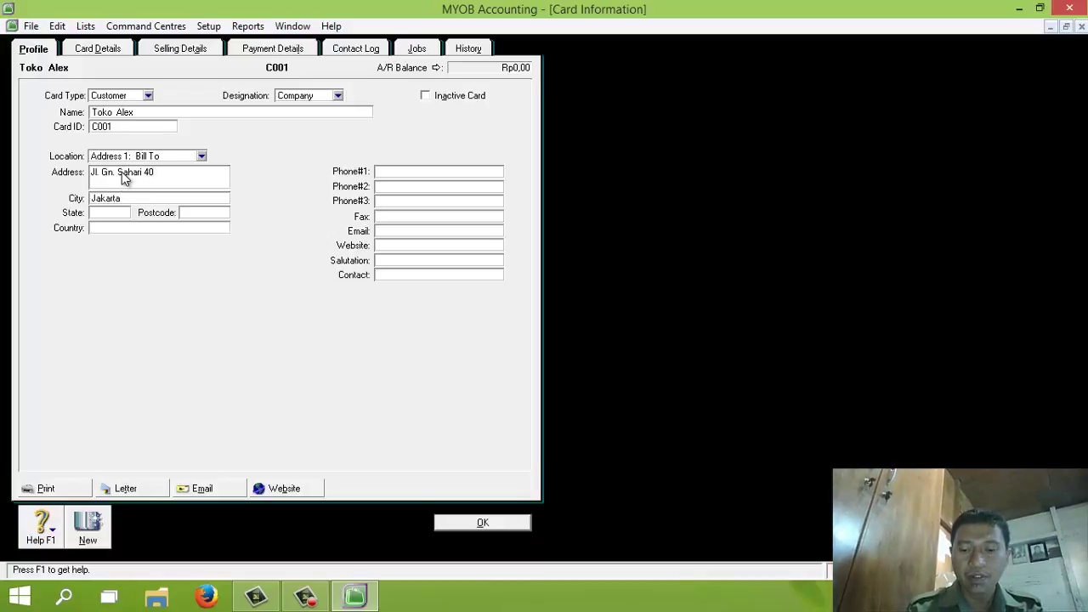
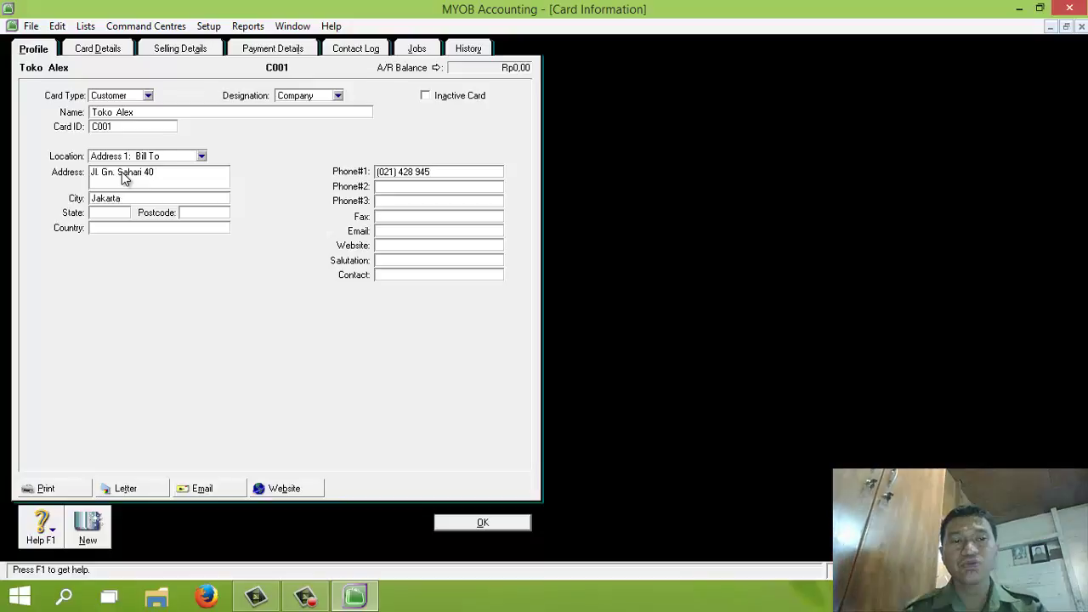
pyautogui.click(180, 49)
# Set Toko Alex's terms to 10 discount days, 30 days due, 1% discount, 1% late charge, and save
pyautogui.click(168, 267)
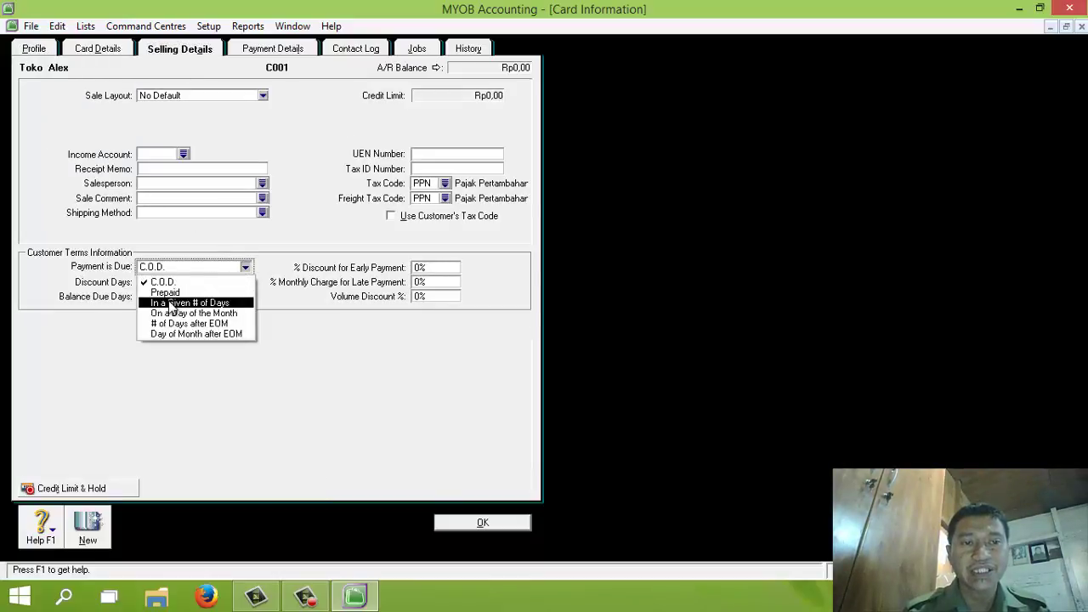
pyautogui.click(171, 304)
pyautogui.click(145, 282)
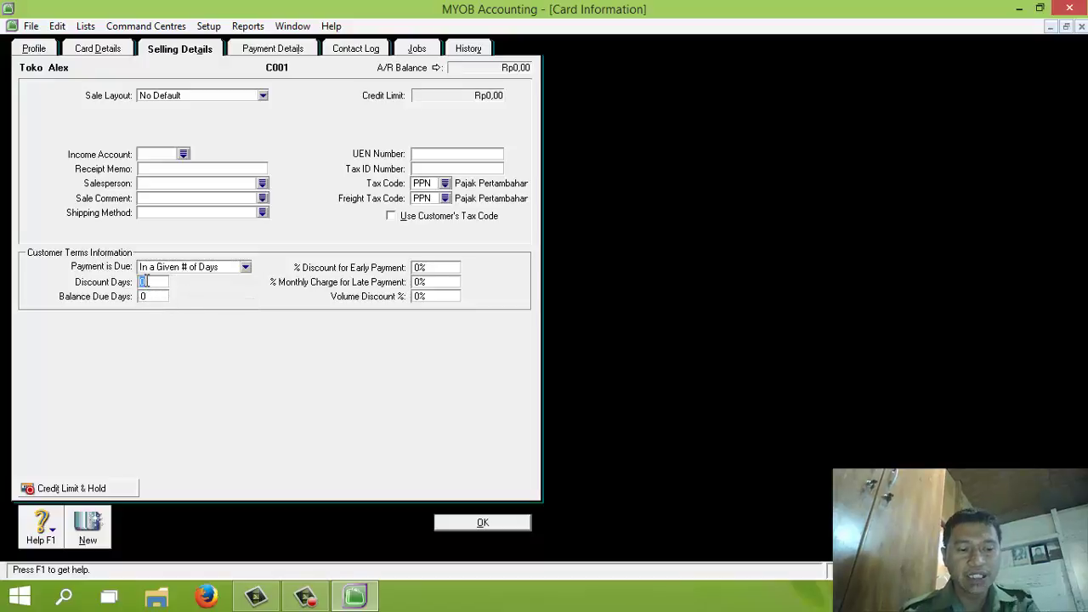
pyautogui.write('10')
pyautogui.click(151, 297)
pyautogui.write('3')
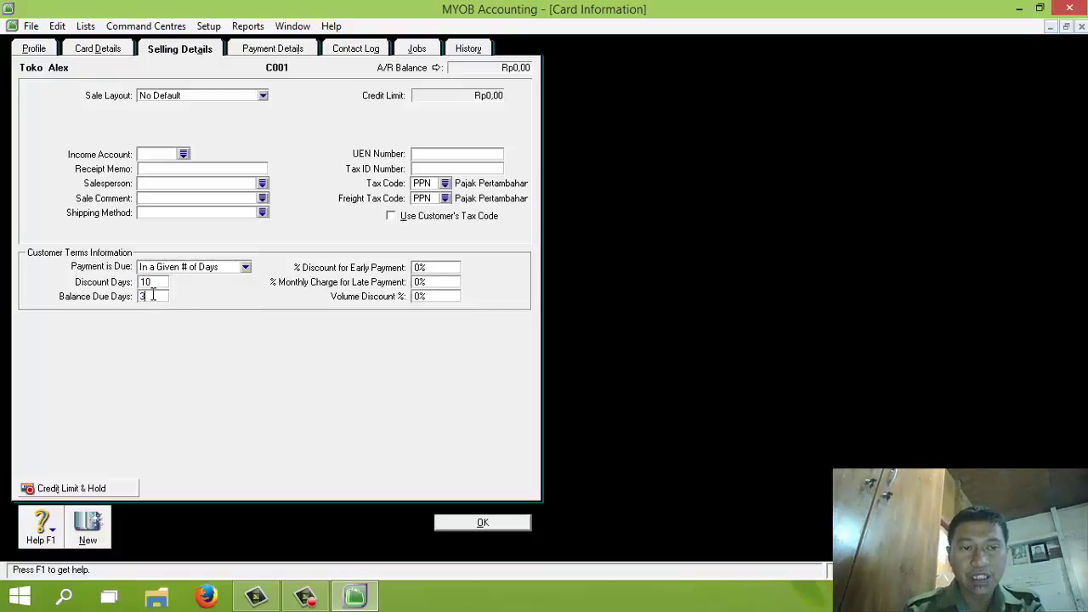
pyautogui.write('0')
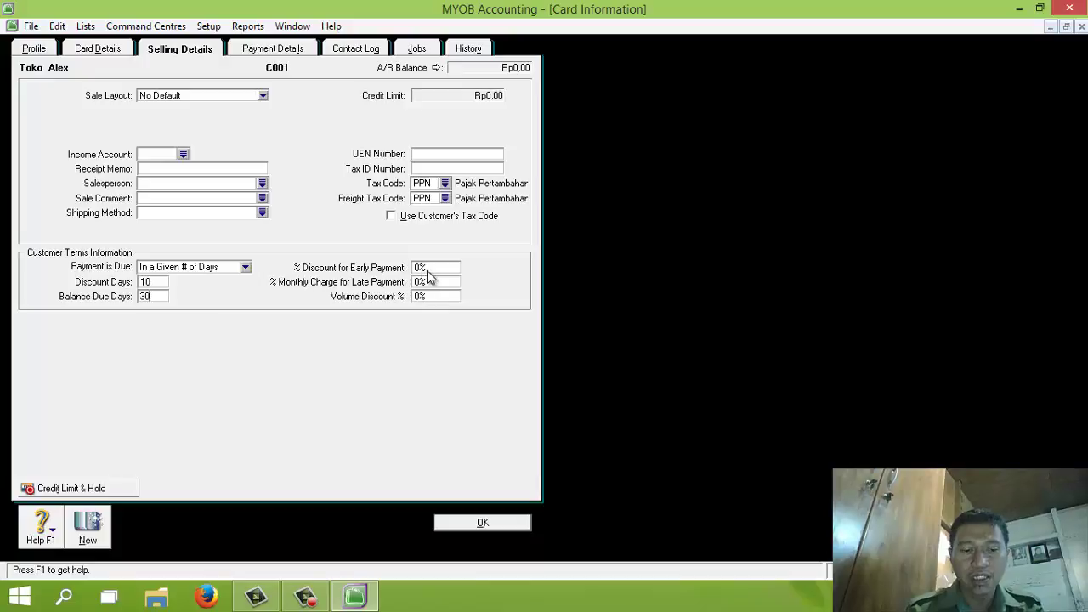
pyautogui.click(428, 268)
pyautogui.write('1')
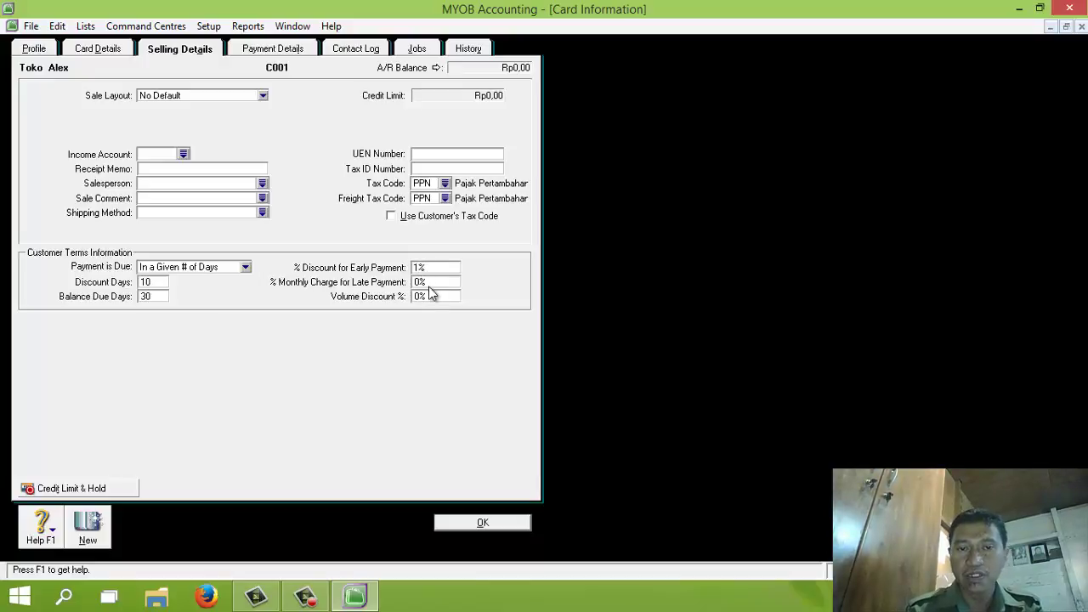
pyautogui.click(429, 283)
pyautogui.write('1')
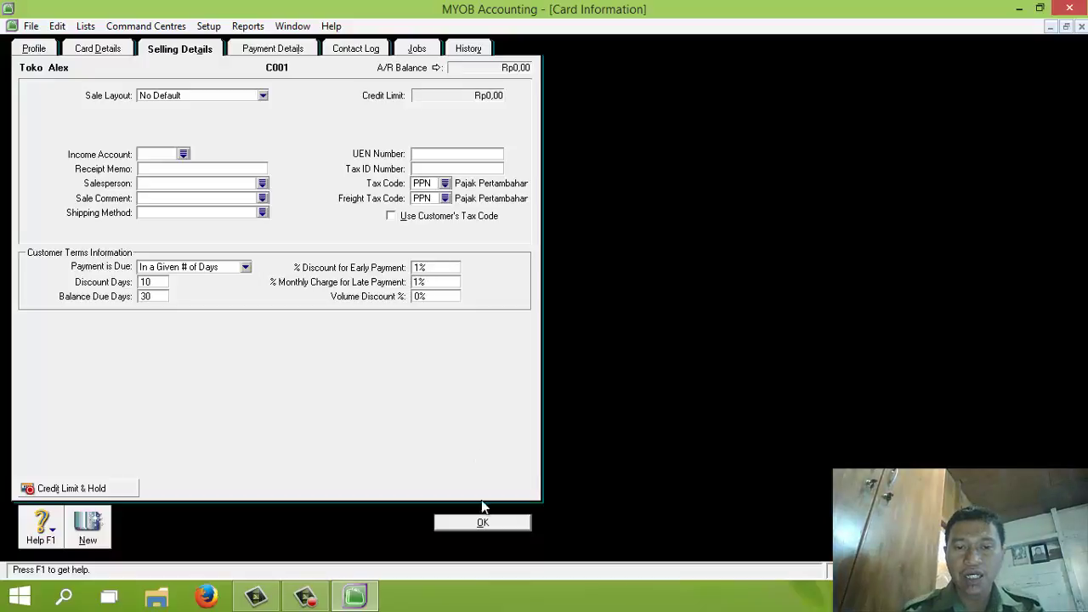
pyautogui.click(481, 522)
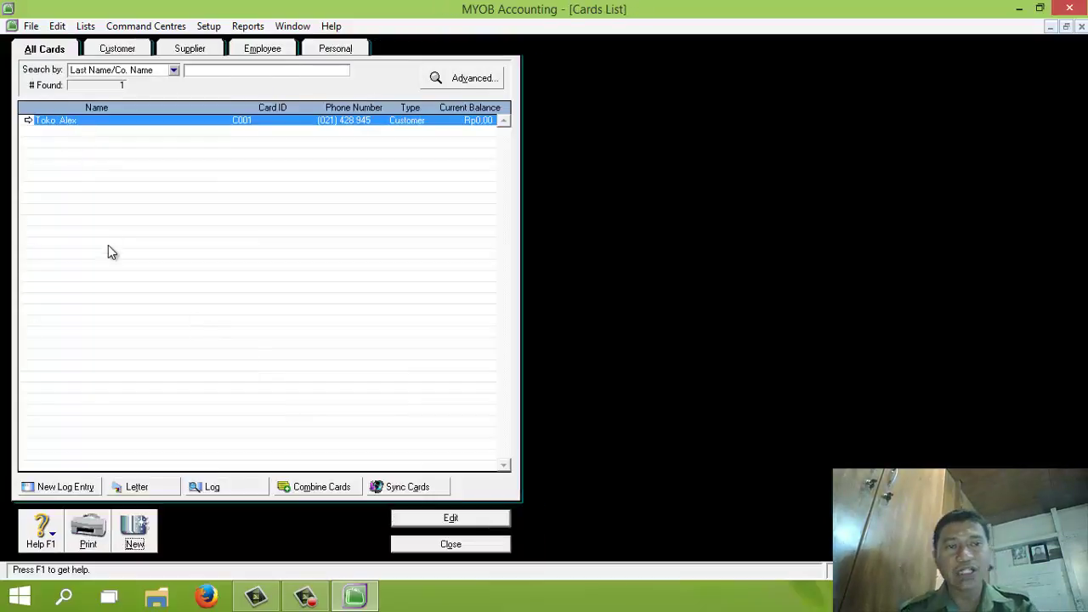
# Add customer Toko Baru with card ID C002, its street address, city Jakarta and phone number
pyautogui.click(141, 540)
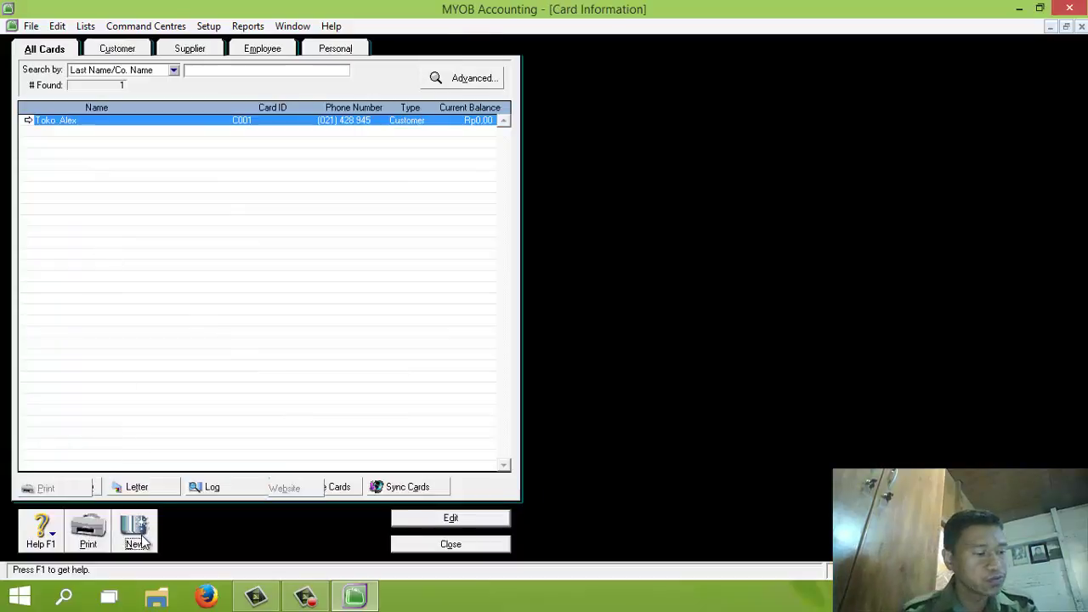
pyautogui.write('Toko B')
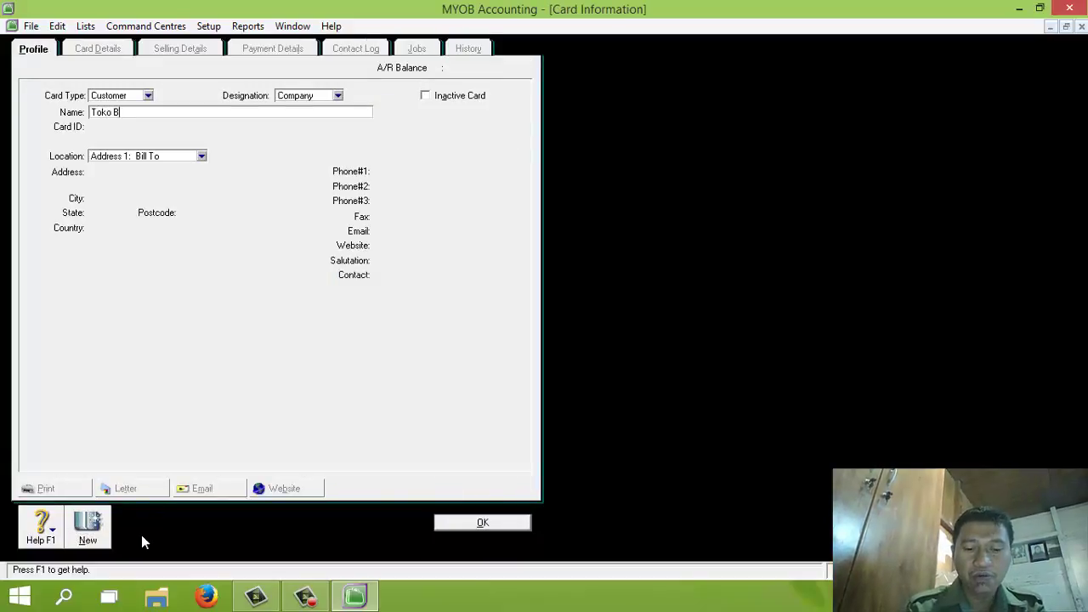
pyautogui.write('aru')
pyautogui.press('Tab')
pyautogui.write('C')
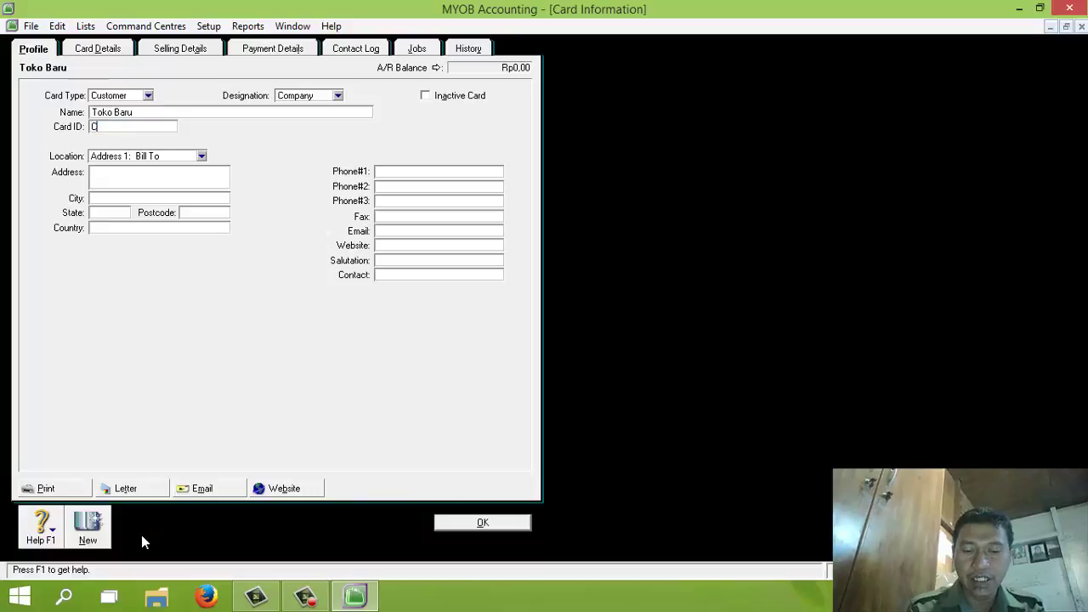
pyautogui.write('00')
pyautogui.press('Tab')
pyautogui.press('Tab')
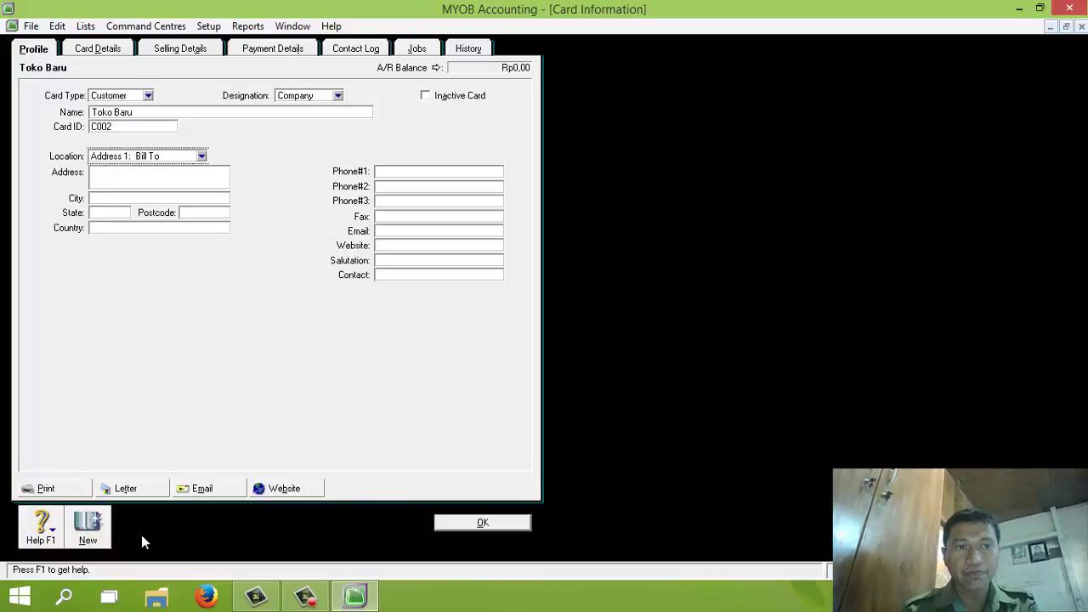
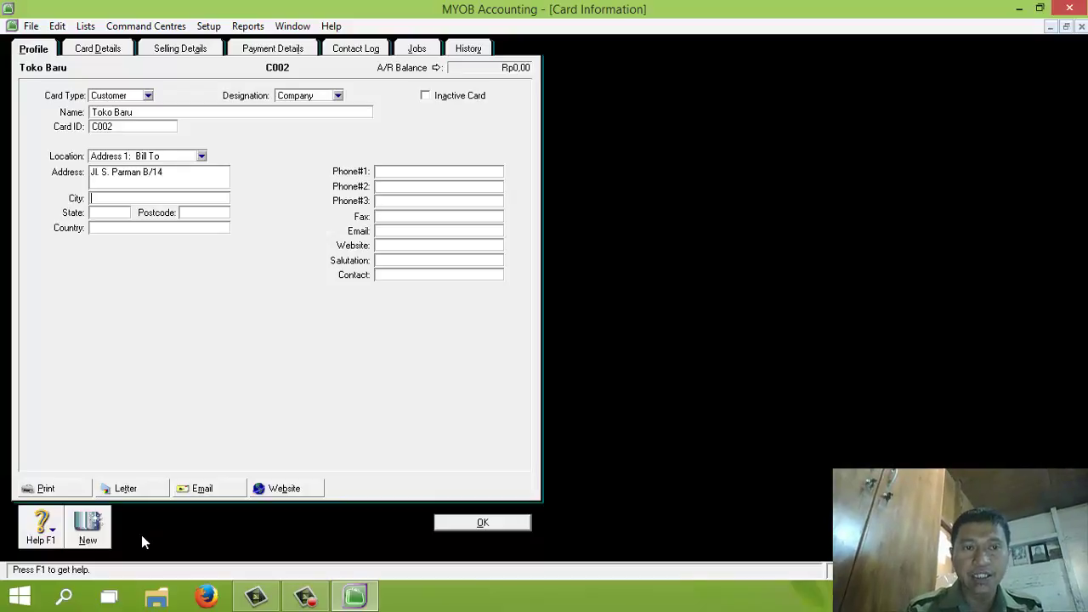
pyautogui.write('Jakarta')
pyautogui.press('Tab')
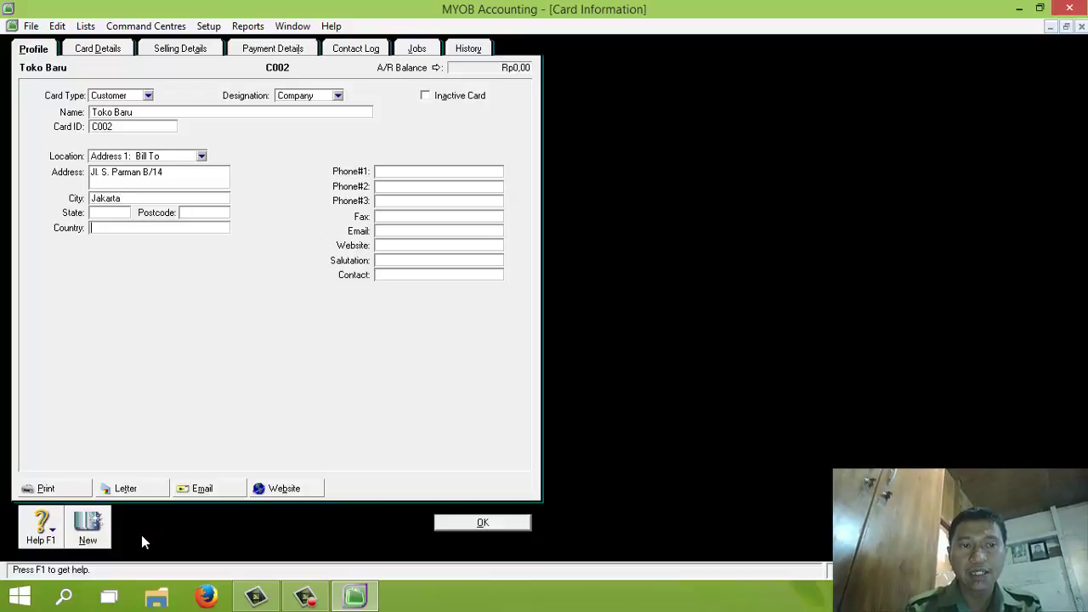
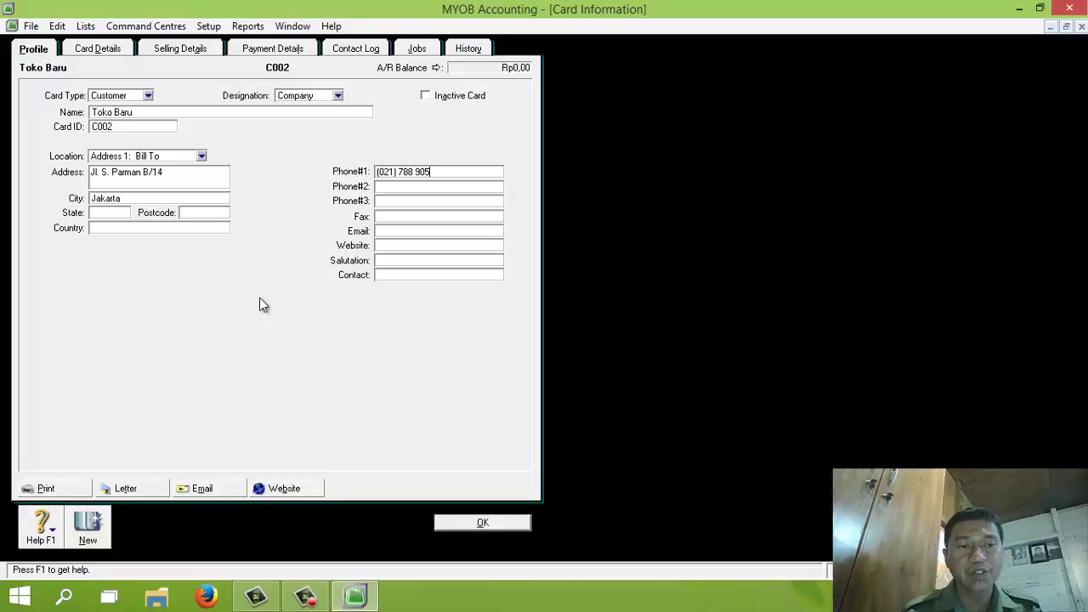
# Give Toko Baru 10/30-day terms with 1% early discount and 1% monthly late charge, and save
pyautogui.click(181, 50)
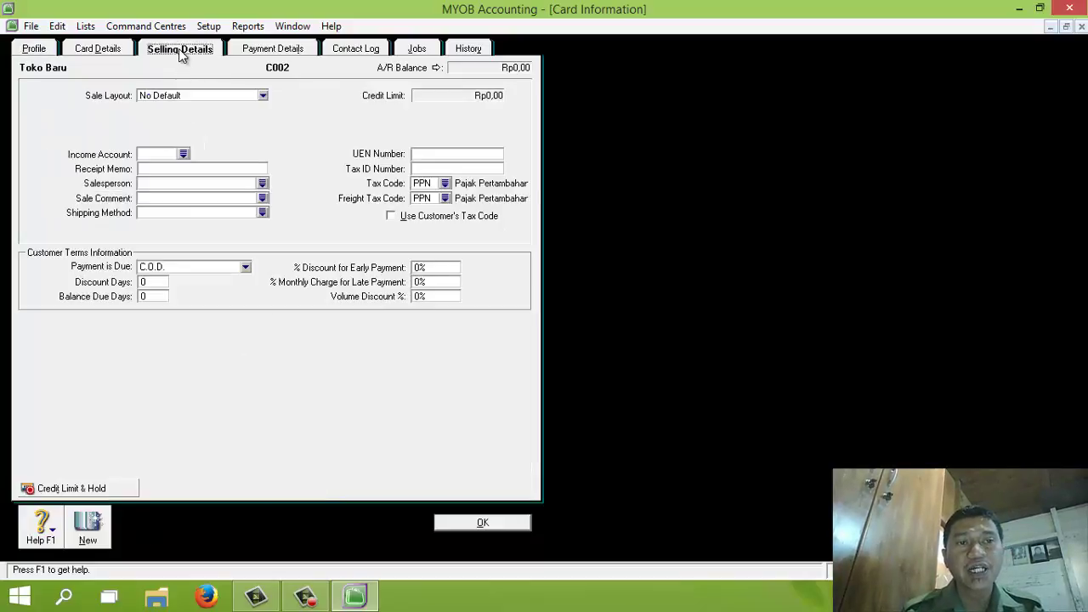
pyautogui.click(186, 266)
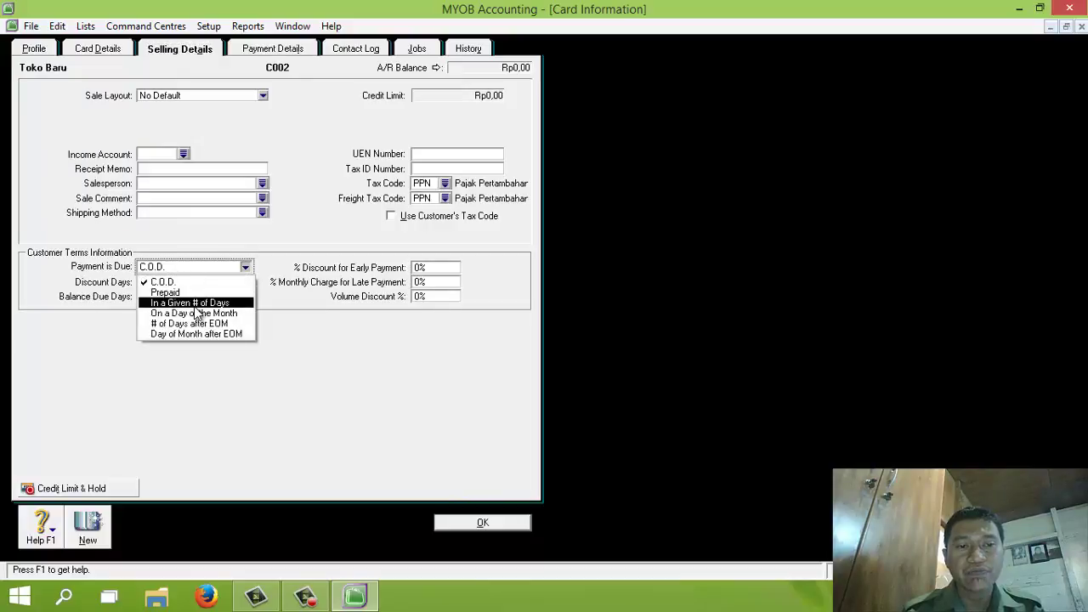
pyautogui.click(190, 303)
pyautogui.click(158, 281)
pyautogui.write('10')
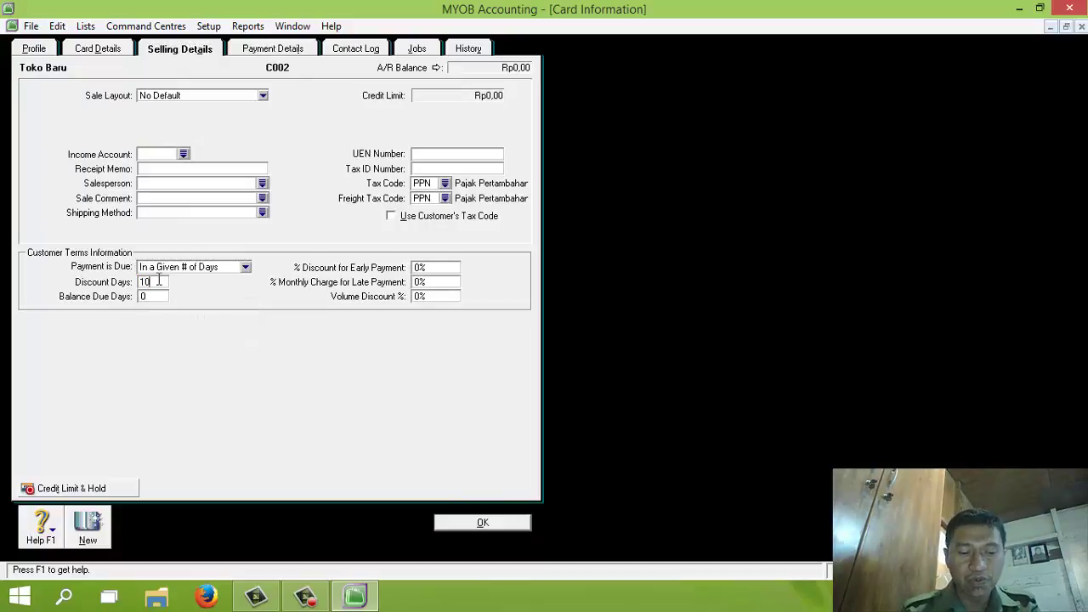
pyautogui.write('30')
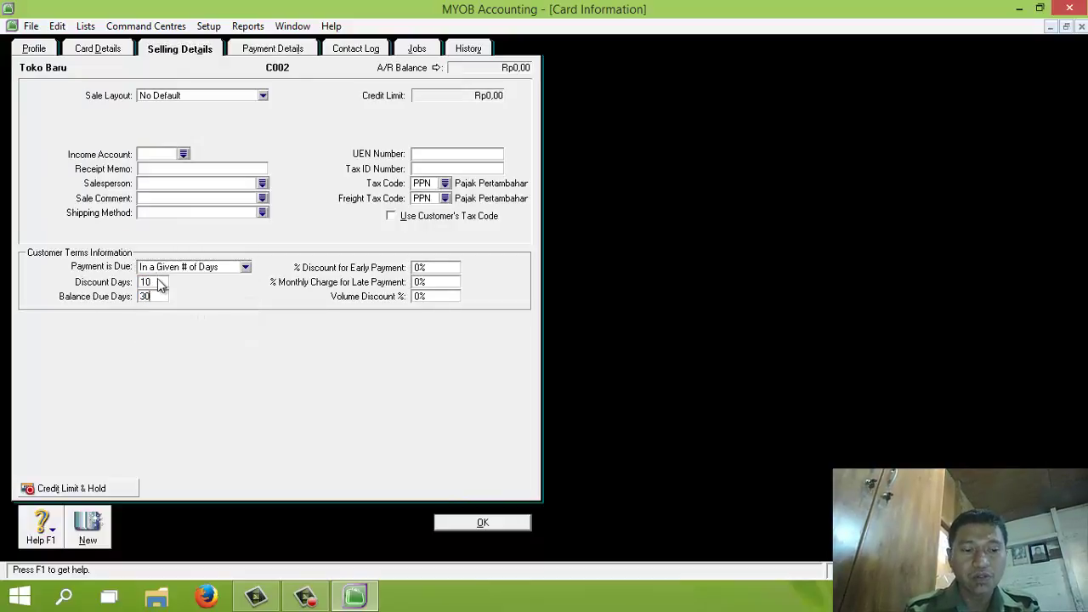
pyautogui.press('Tab')
pyautogui.write('1%')
pyautogui.press('Tab')
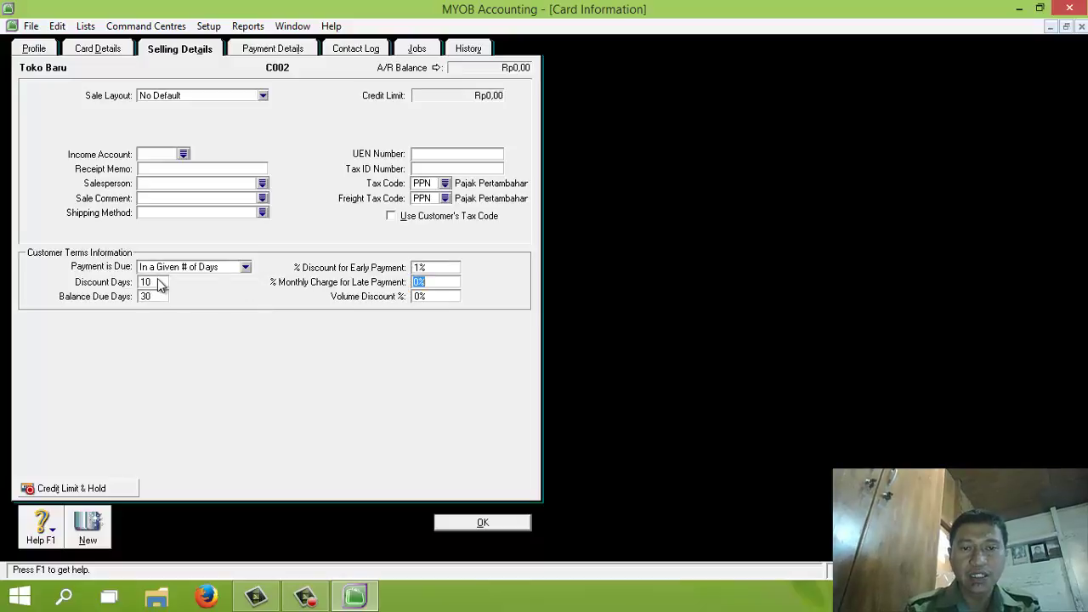
pyautogui.write('1%')
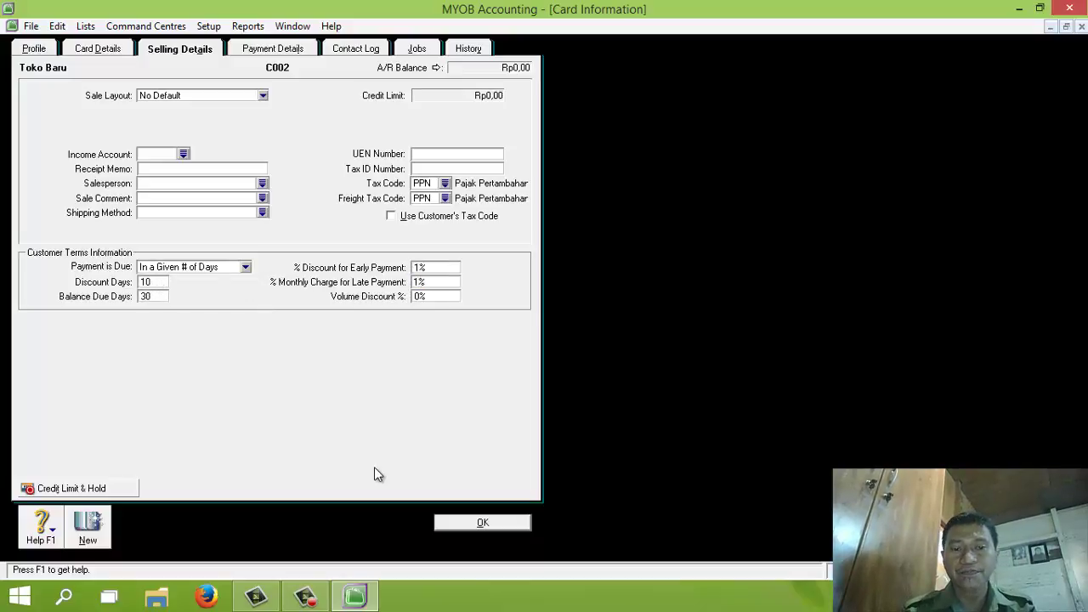
pyautogui.click(479, 526)
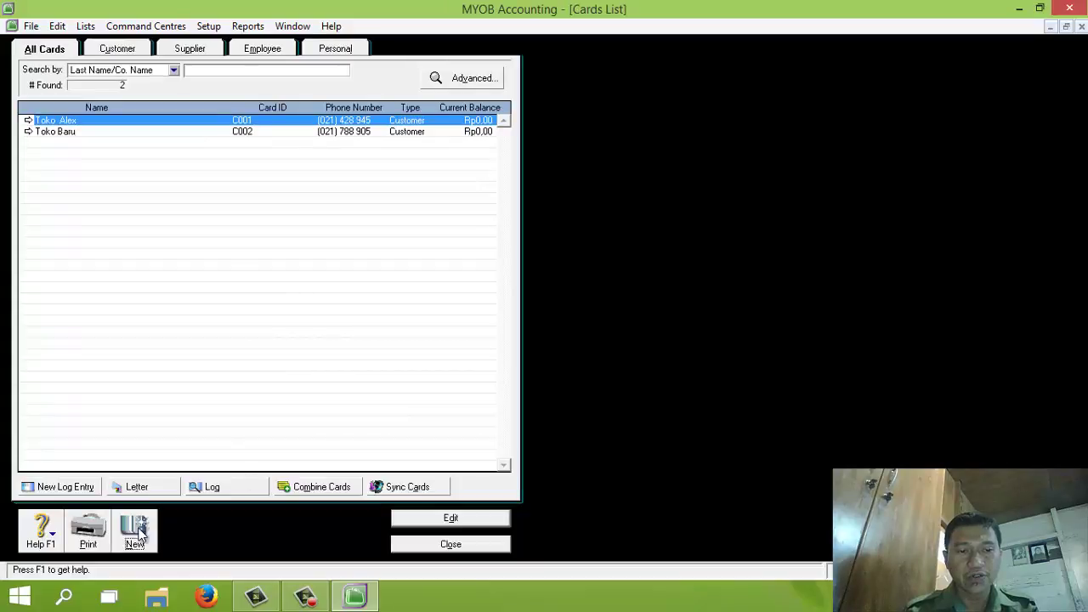
# Create customer Toko Contoh, card ID C003, with its street address, city Jakarta and phone number
pyautogui.click(137, 532)
pyautogui.write('Toko')
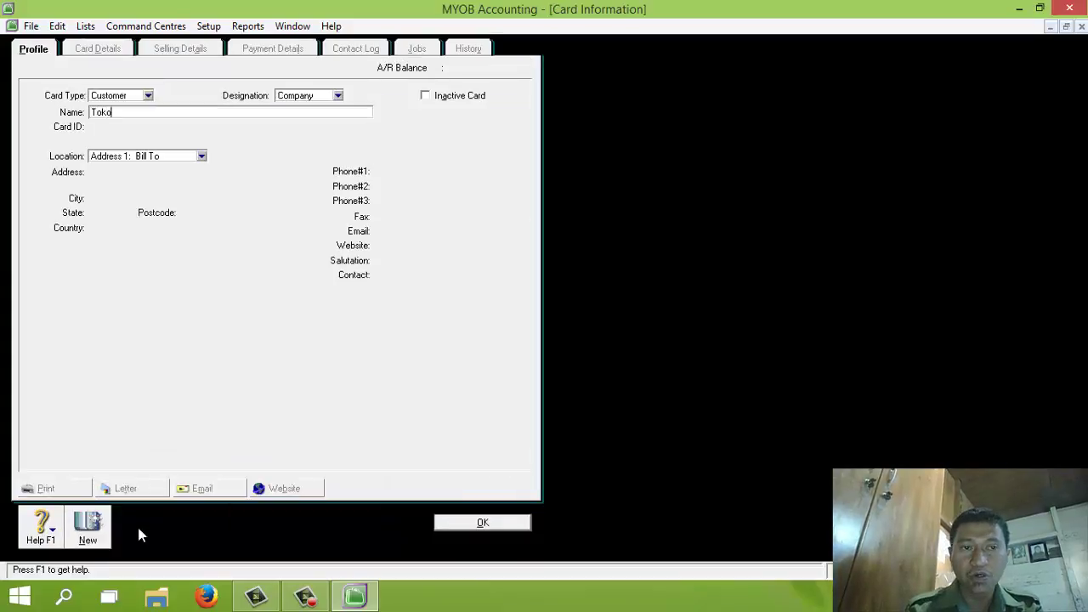
pyautogui.write(' Contoh')
pyautogui.press('Tab')
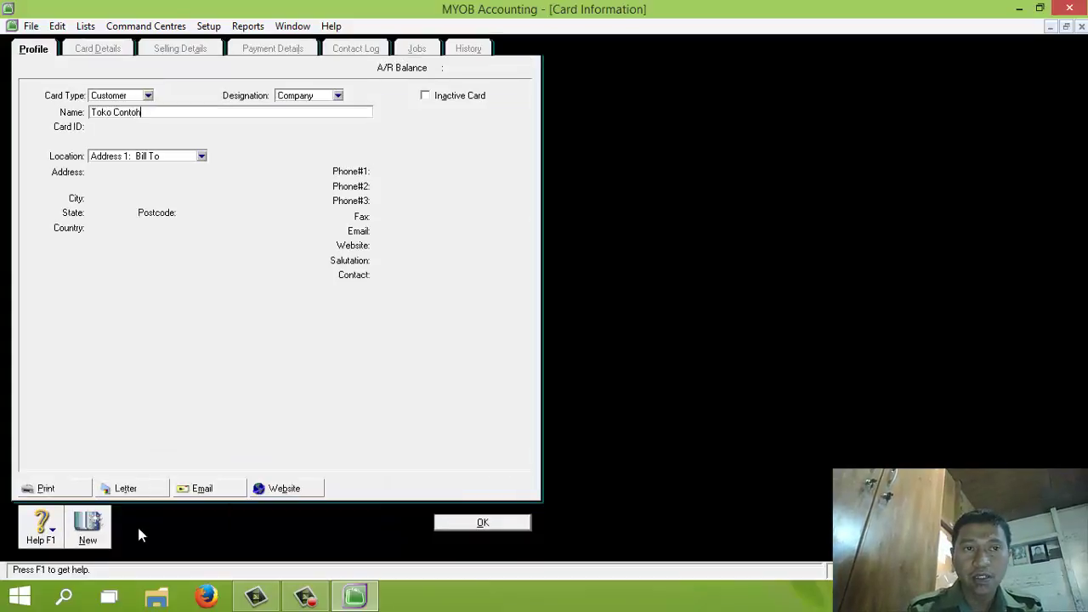
pyautogui.write('C003')
pyautogui.press('Tab')
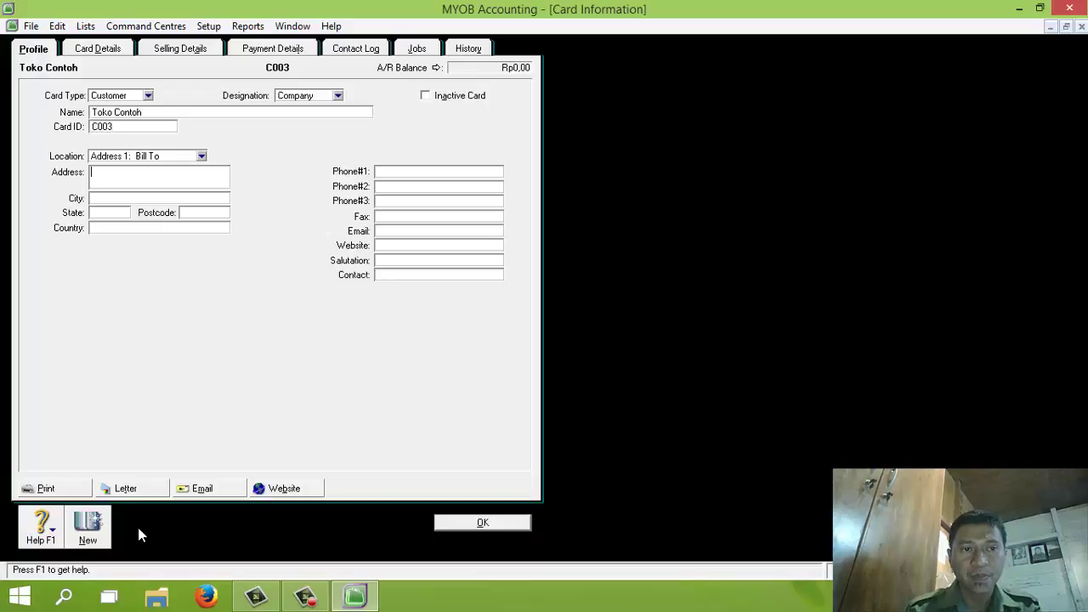
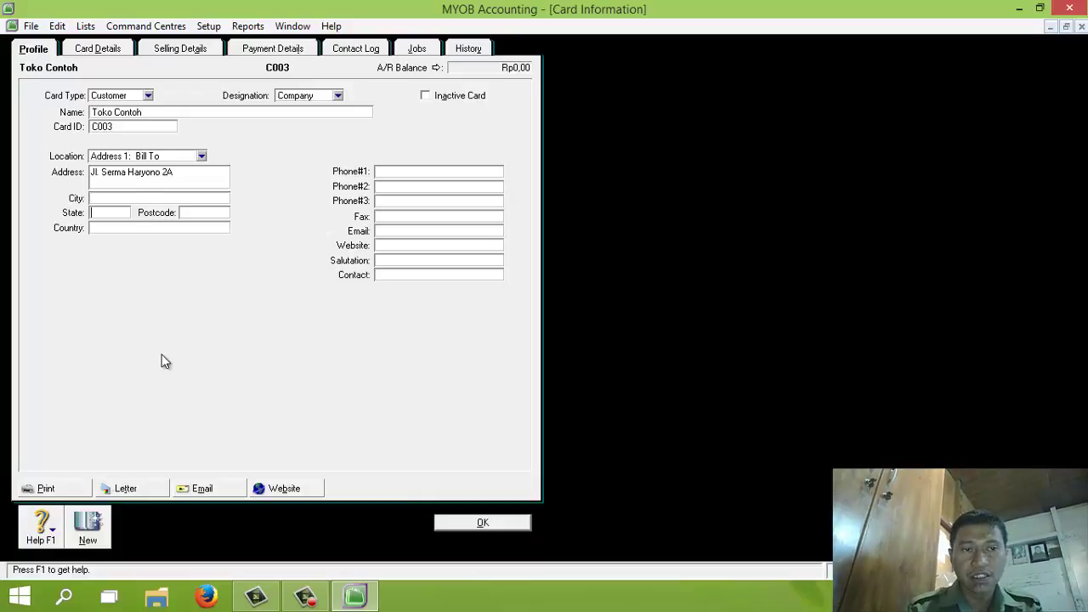
pyautogui.click(138, 197)
pyautogui.write('Jakarta')
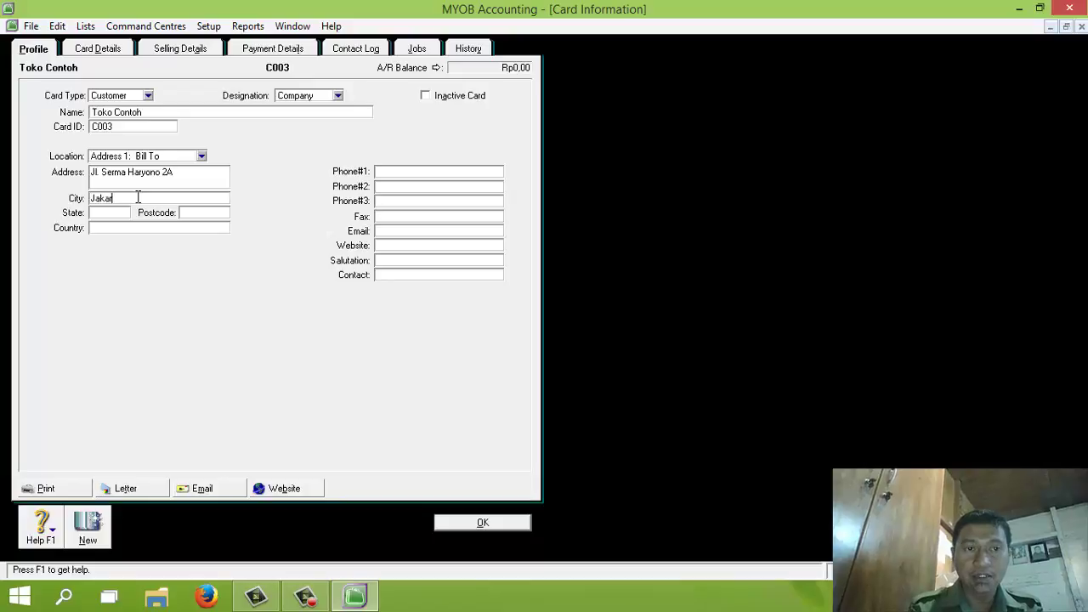
pyautogui.press('Tab')
pyautogui.press('Tab')
pyautogui.press('Tab')
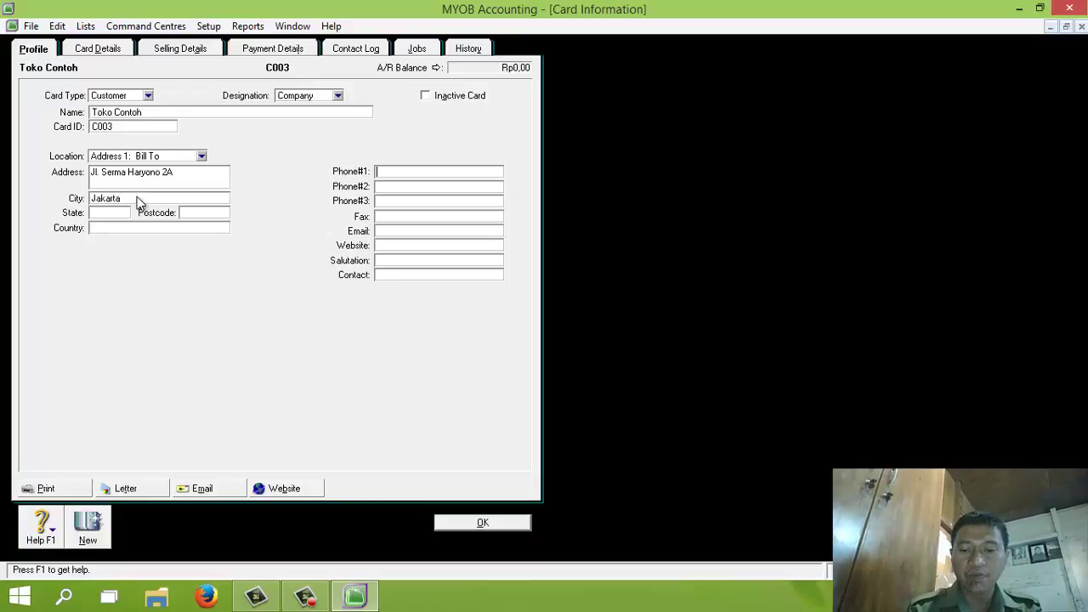
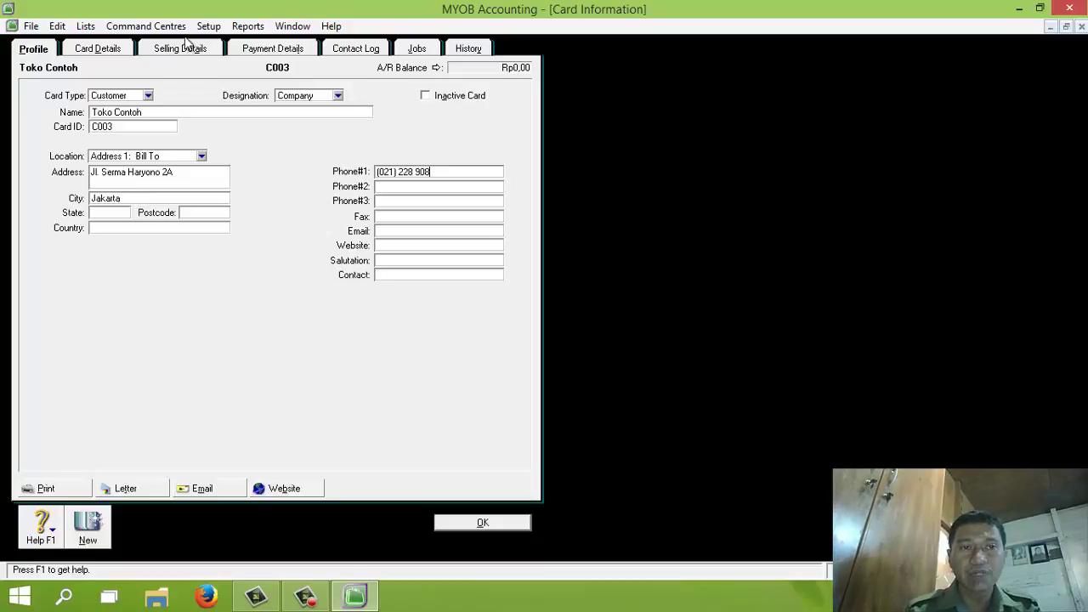
# Set Toko Contoh's terms to 10/30 days with 1% discount and 1% late charge, and save
pyautogui.click(184, 51)
pyautogui.click(182, 267)
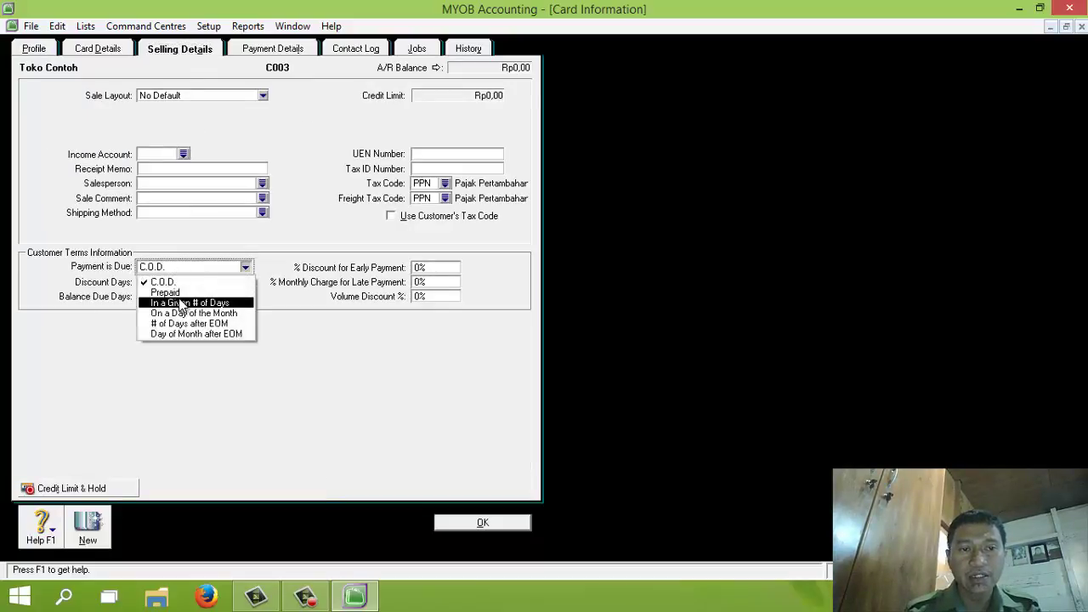
pyautogui.click(160, 301)
pyautogui.click(152, 281)
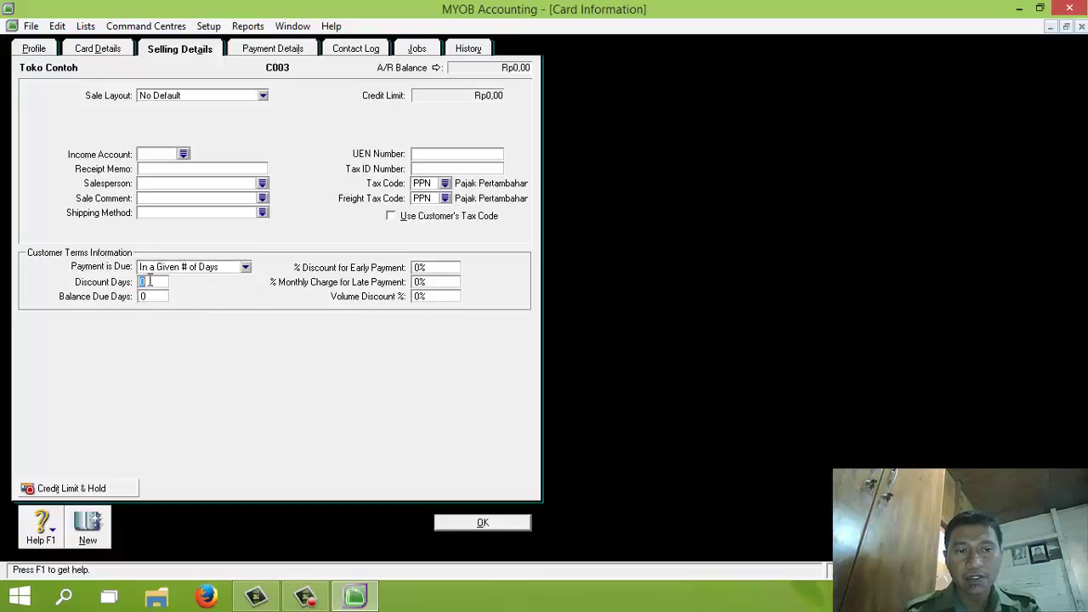
pyautogui.write('10')
pyautogui.press('Tab')
pyautogui.write('30')
pyautogui.press('Tab')
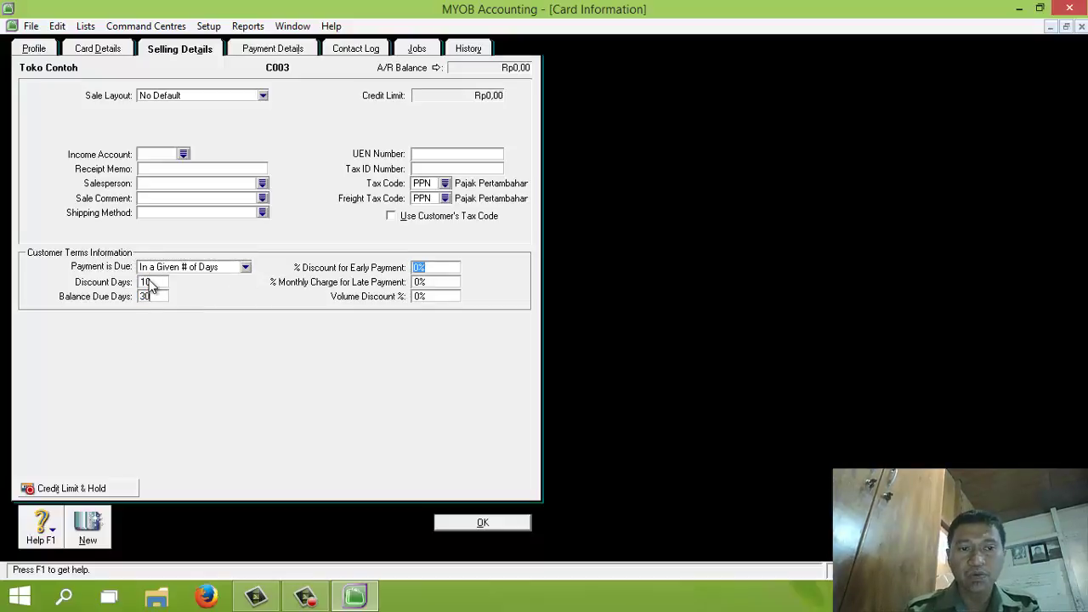
pyautogui.write('1')
pyautogui.press('Tab')
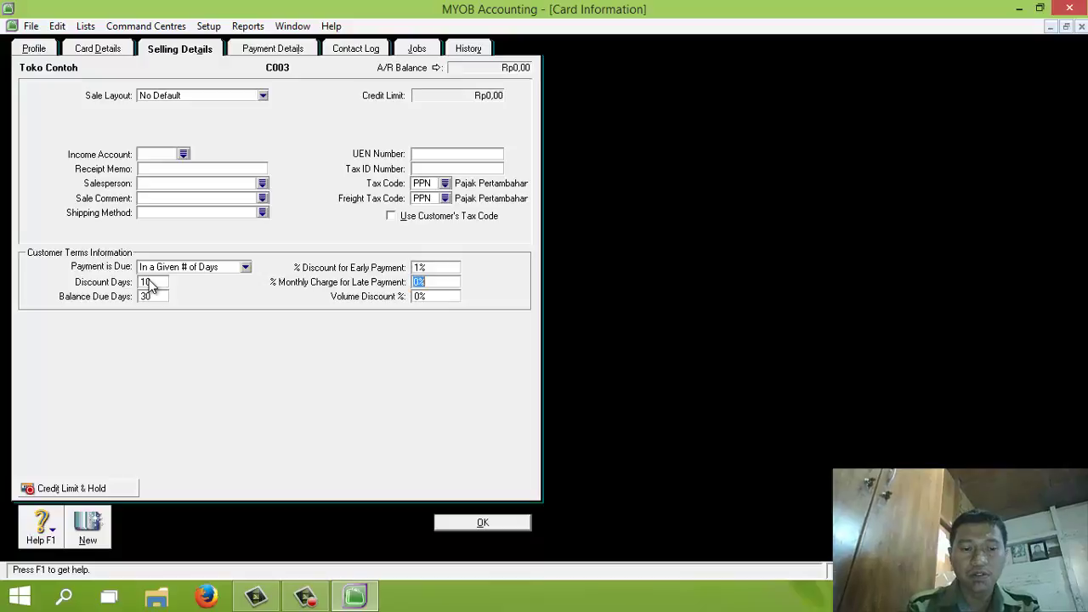
pyautogui.write('1')
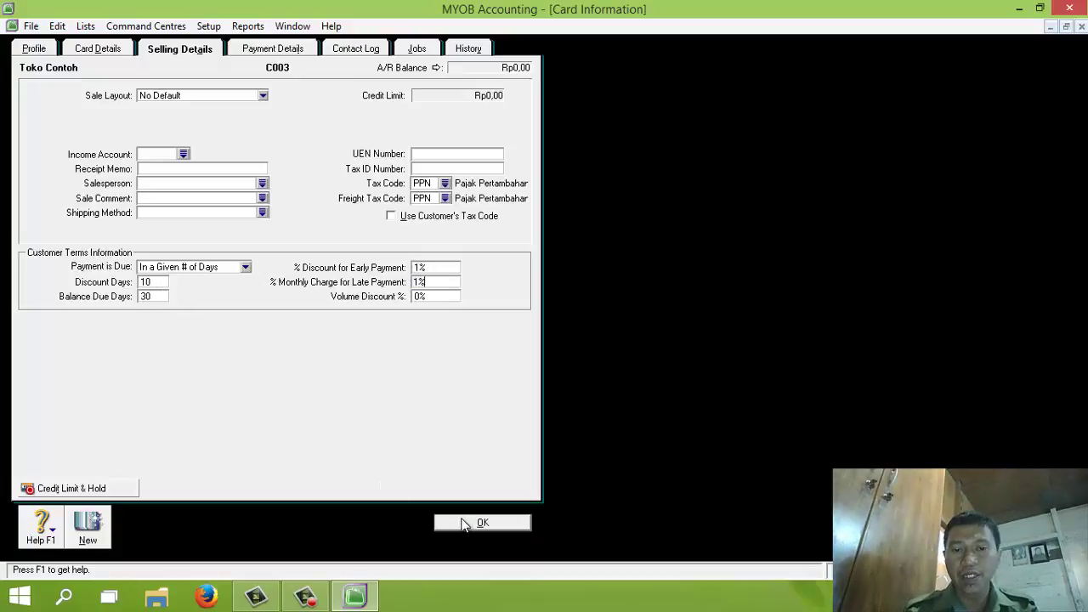
pyautogui.click(446, 521)
# Create customer Toko Dita, card ID C004, with its street address, city Jakarta and phone number
pyautogui.click(134, 534)
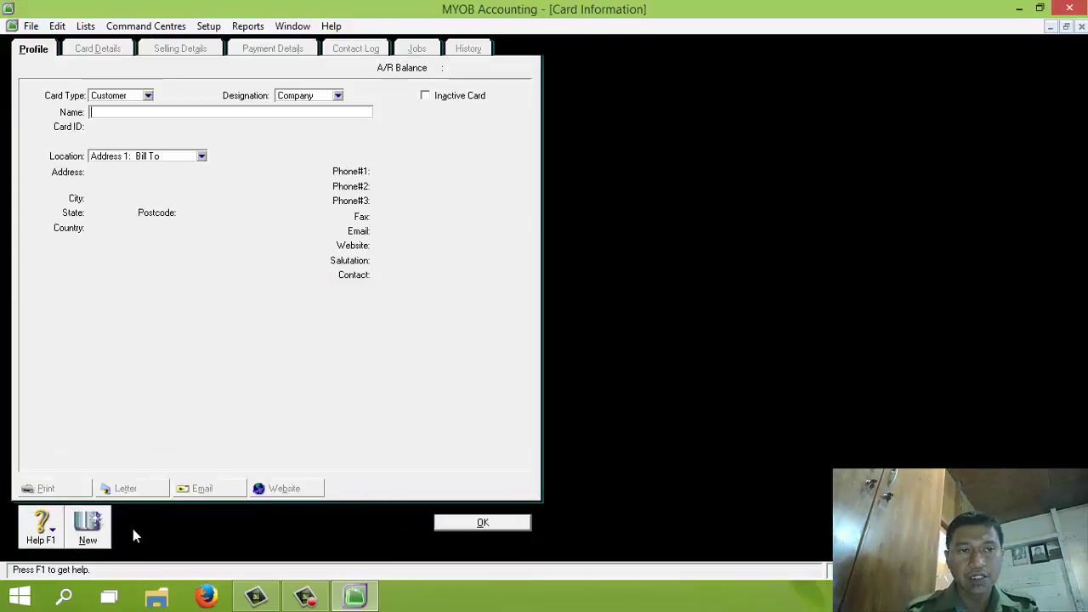
pyautogui.write('Toko ')
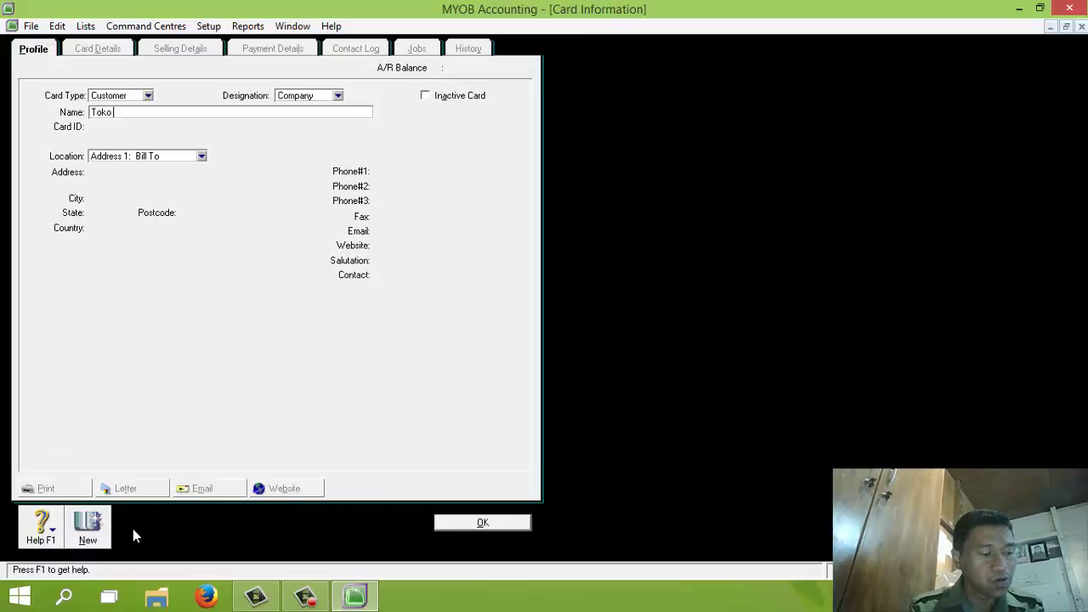
pyautogui.write('Dita')
pyautogui.press('Tab')
pyautogui.write('C')
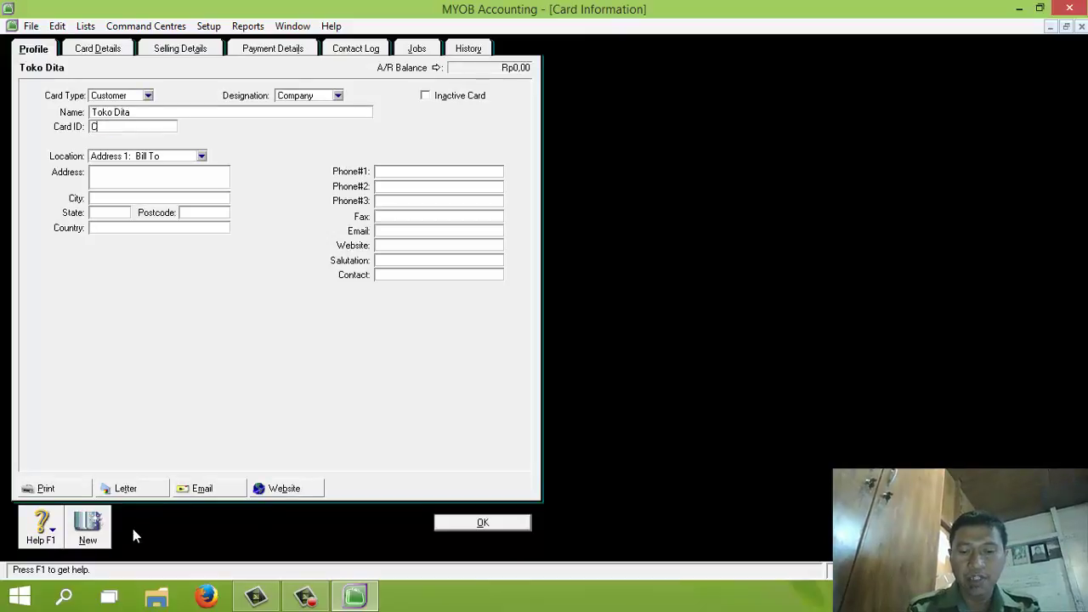
pyautogui.write('004')
pyautogui.press('Tab')
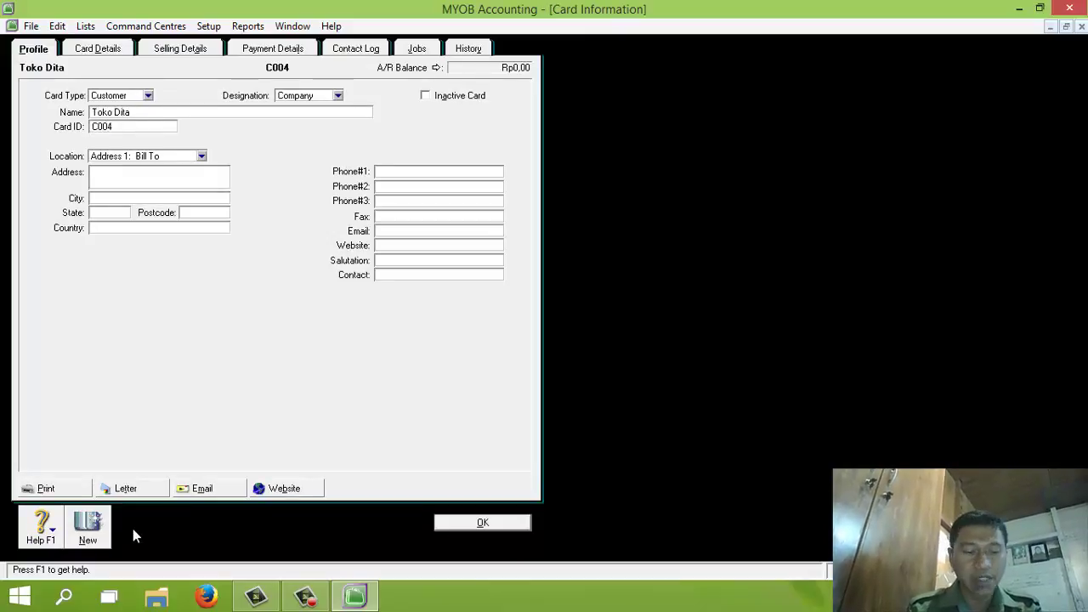
pyautogui.write('Jl. Soloka')
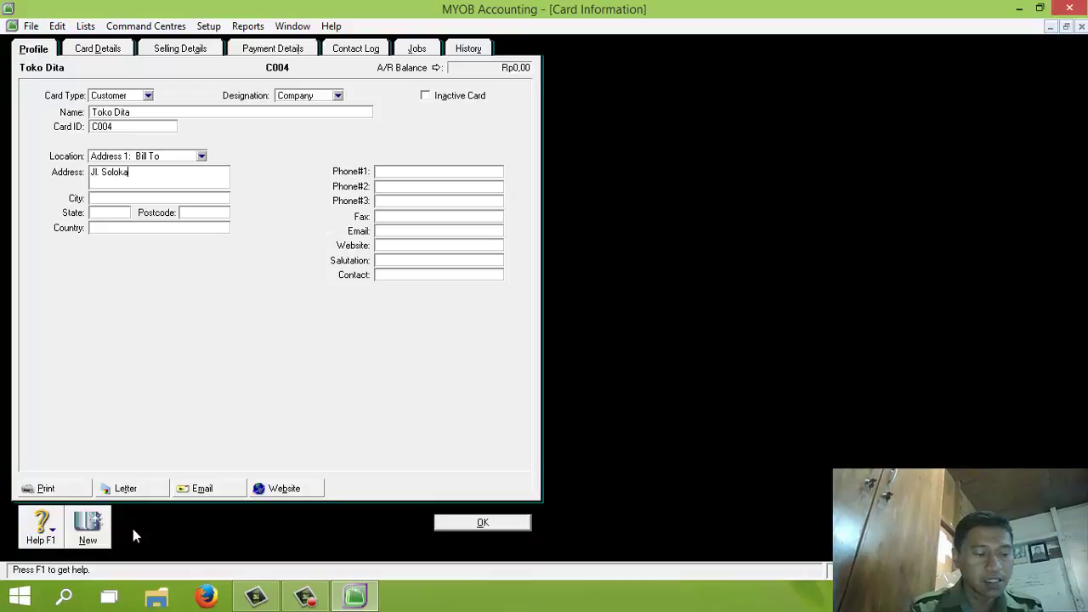
pyautogui.write('Jakarta')
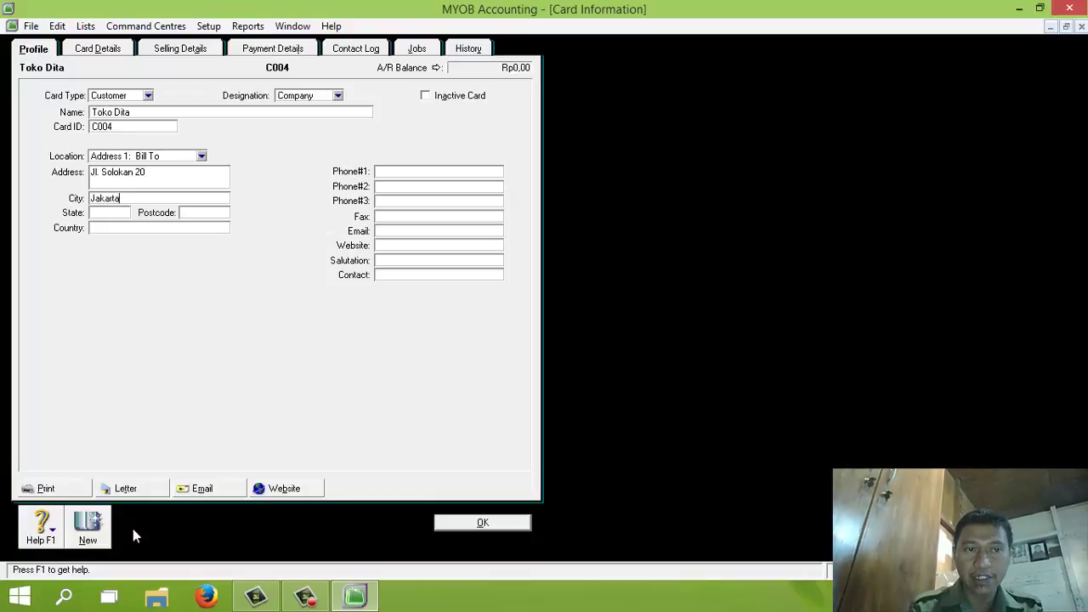
pyautogui.press('Tab')
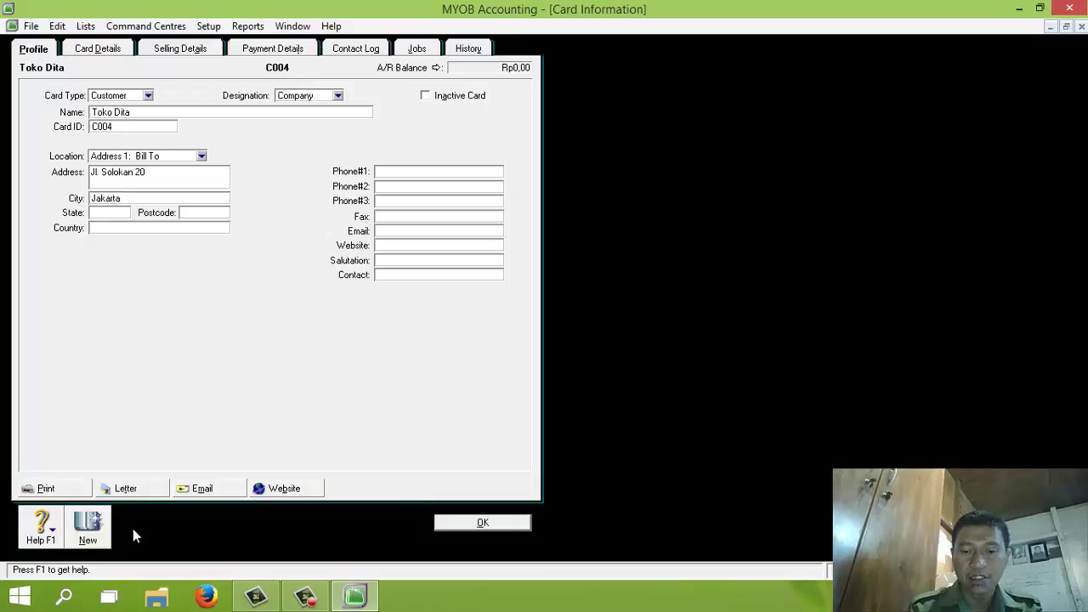
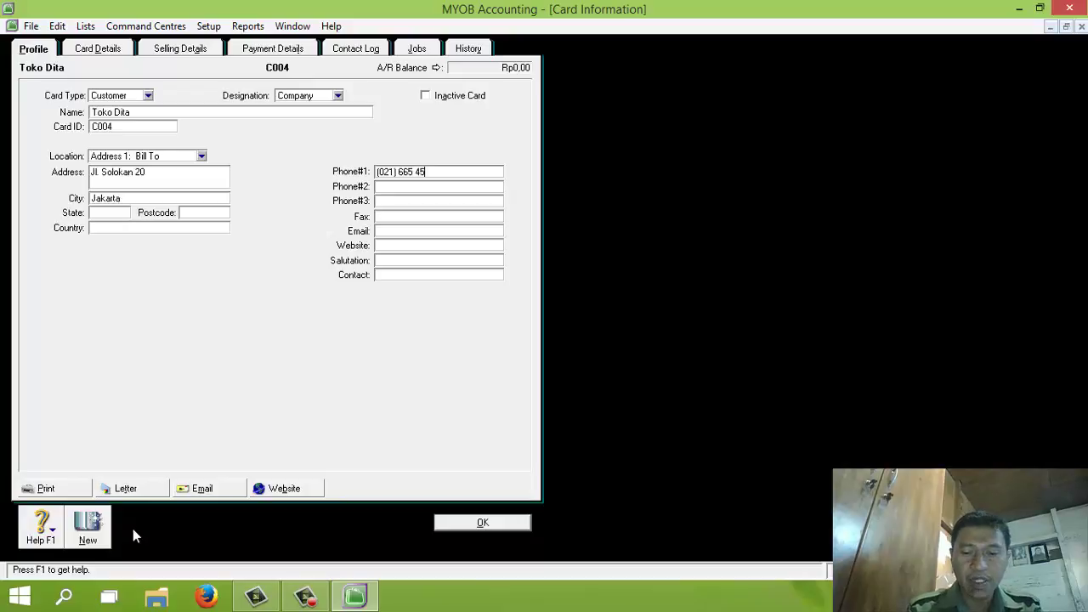
pyautogui.click(186, 53)
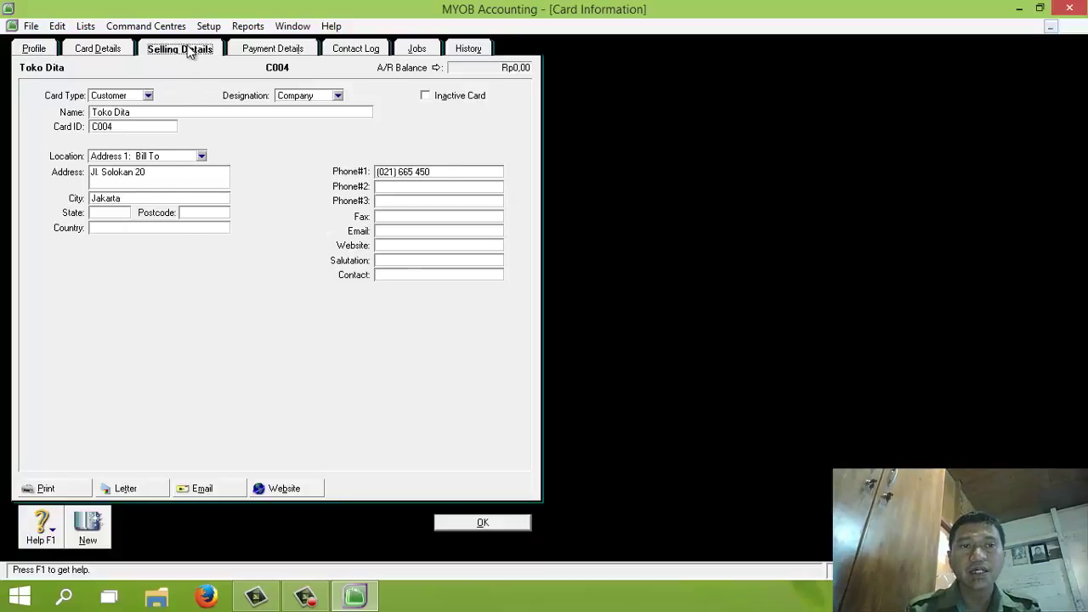
# Set Toko Dita's terms to 10/30 days with 1% discount and 1% late charge, and save
pyautogui.click(182, 268)
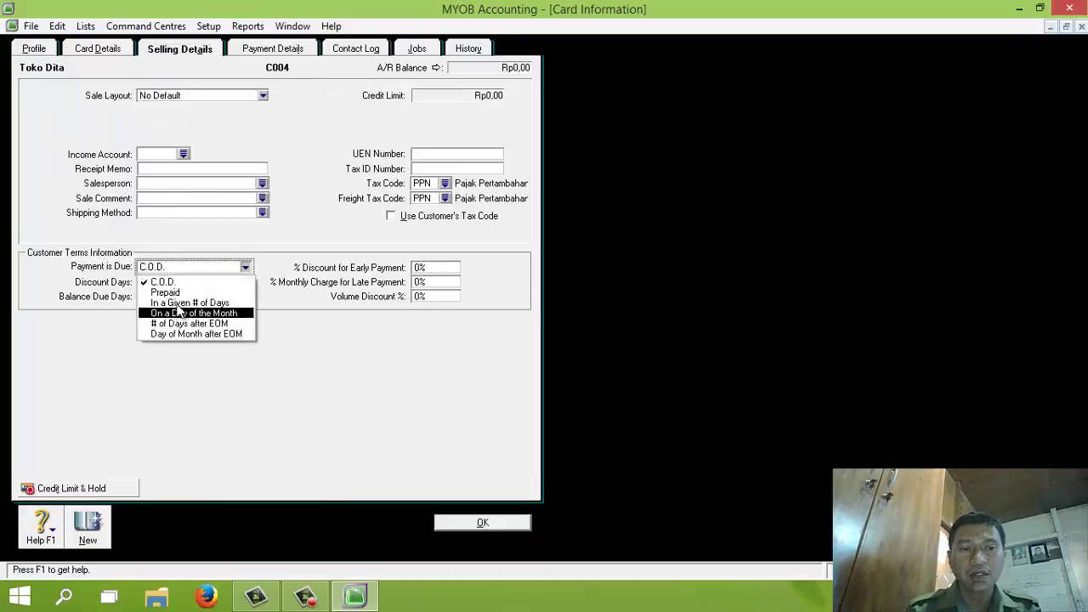
pyautogui.click(174, 303)
pyautogui.click(149, 282)
pyautogui.write('10')
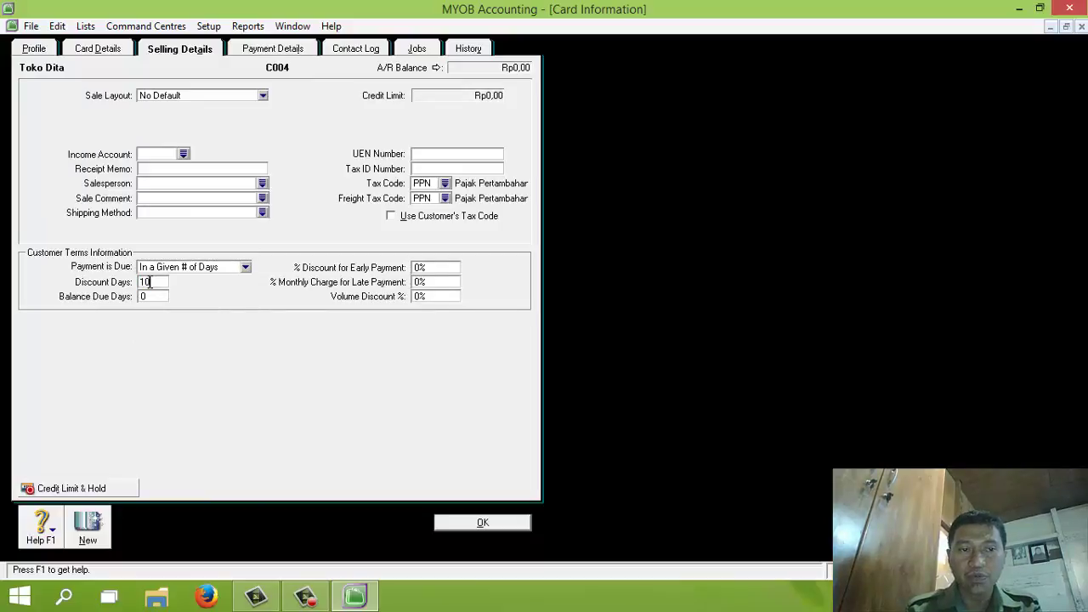
pyautogui.press('Tab')
pyautogui.write('30')
pyautogui.press('Tab')
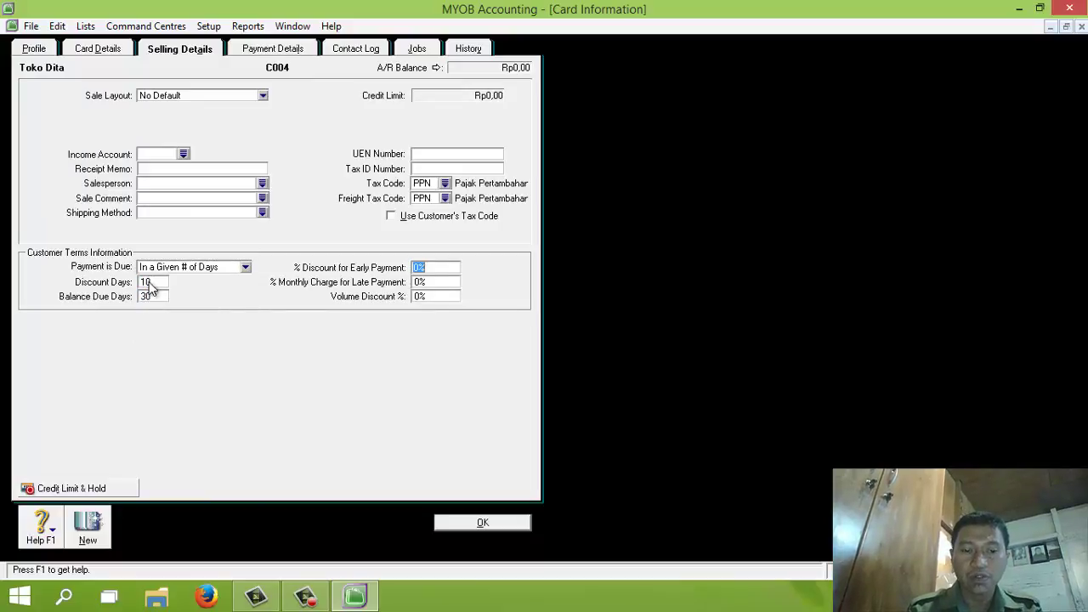
pyautogui.write('1%')
pyautogui.press('Tab')
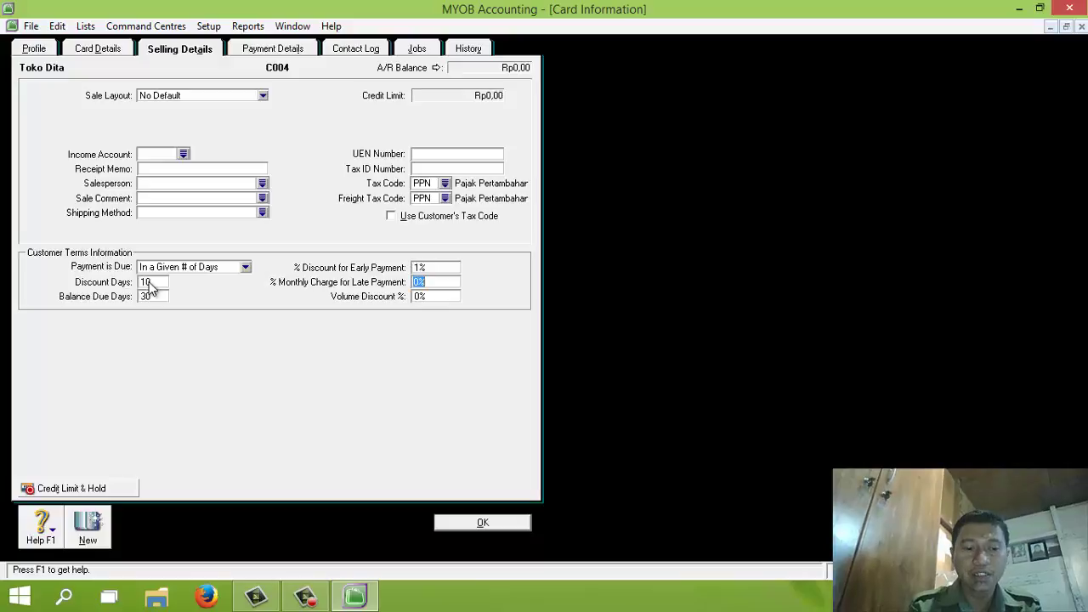
pyautogui.write('1%')
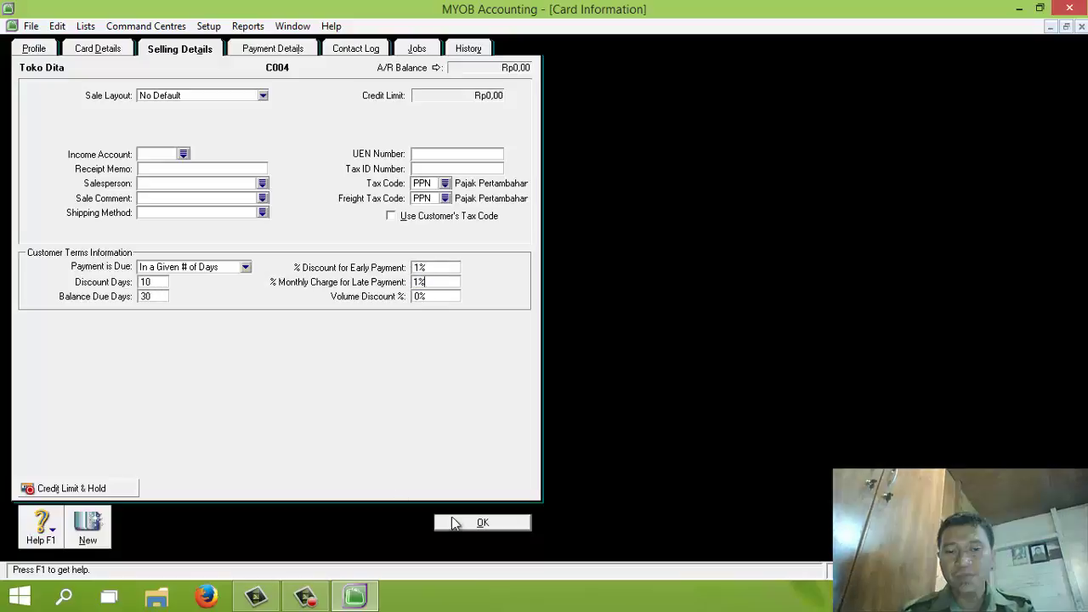
pyautogui.click(470, 523)
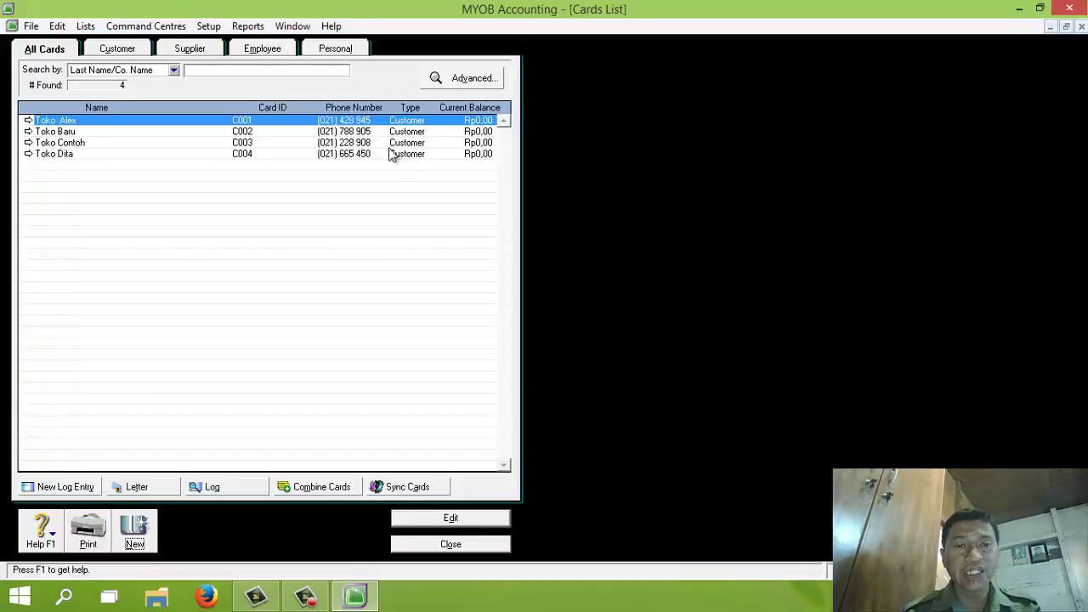
pyautogui.click(153, 527)
# Make the new card a Supplier named PT. Nusa Persada with card ID S001
pyautogui.click(147, 97)
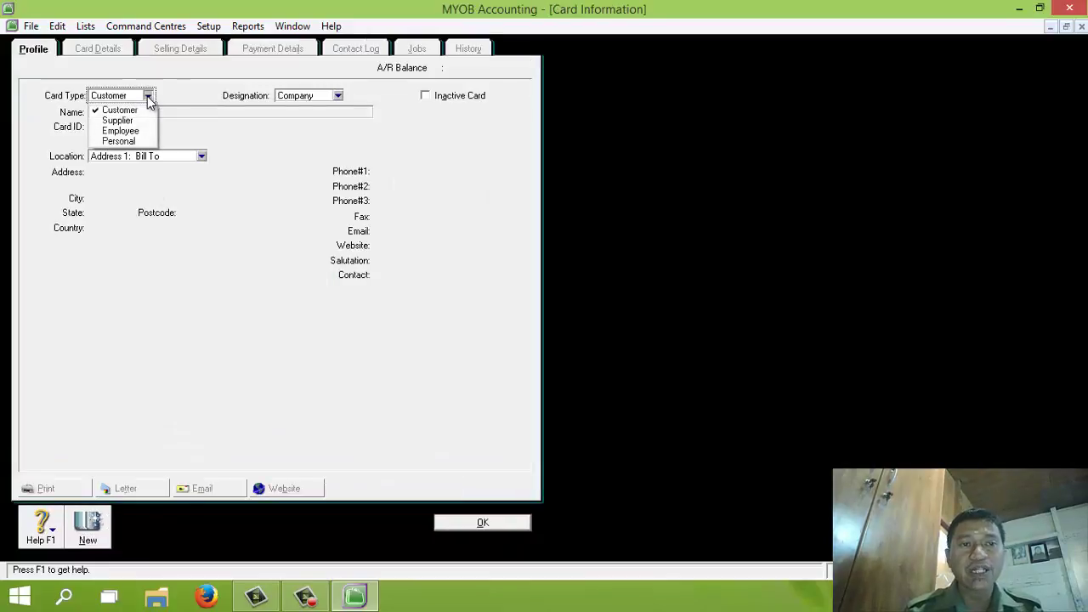
pyautogui.click(120, 121)
pyautogui.click(110, 113)
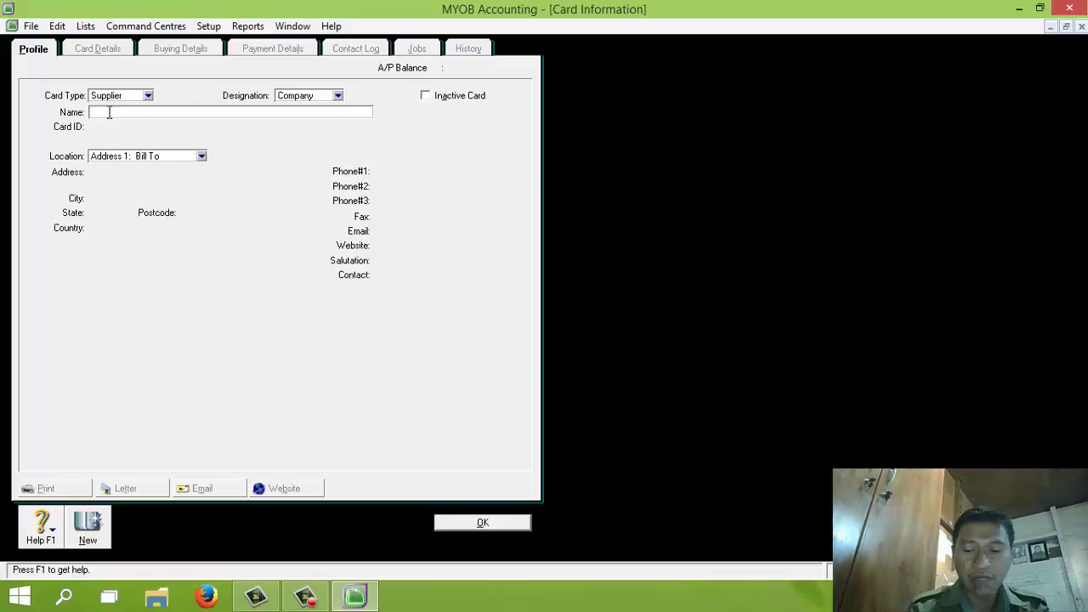
pyautogui.write('PT. Nusa ')
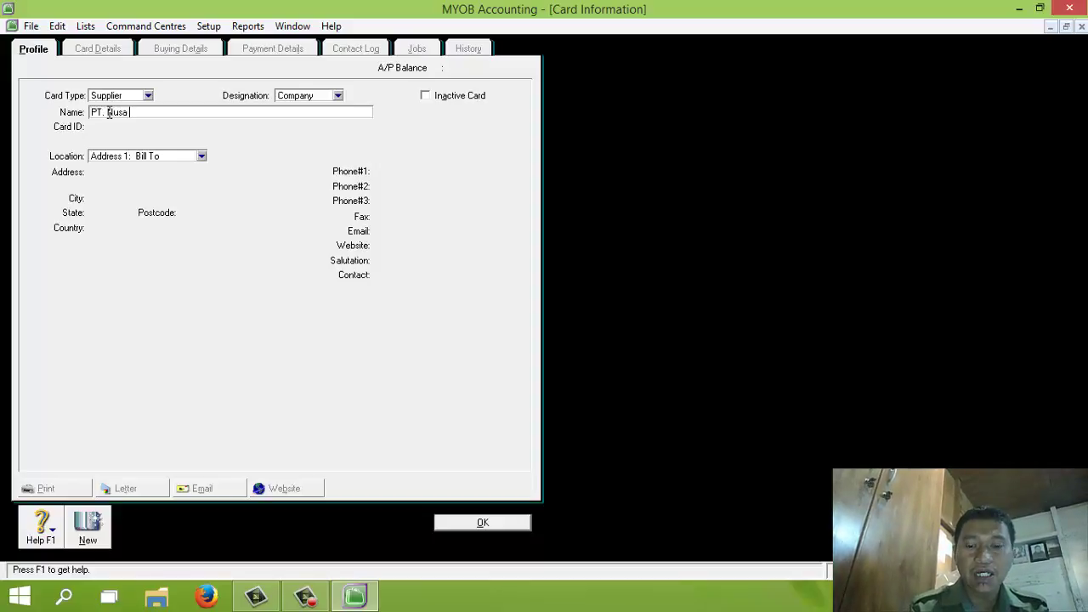
pyautogui.write('Persada')
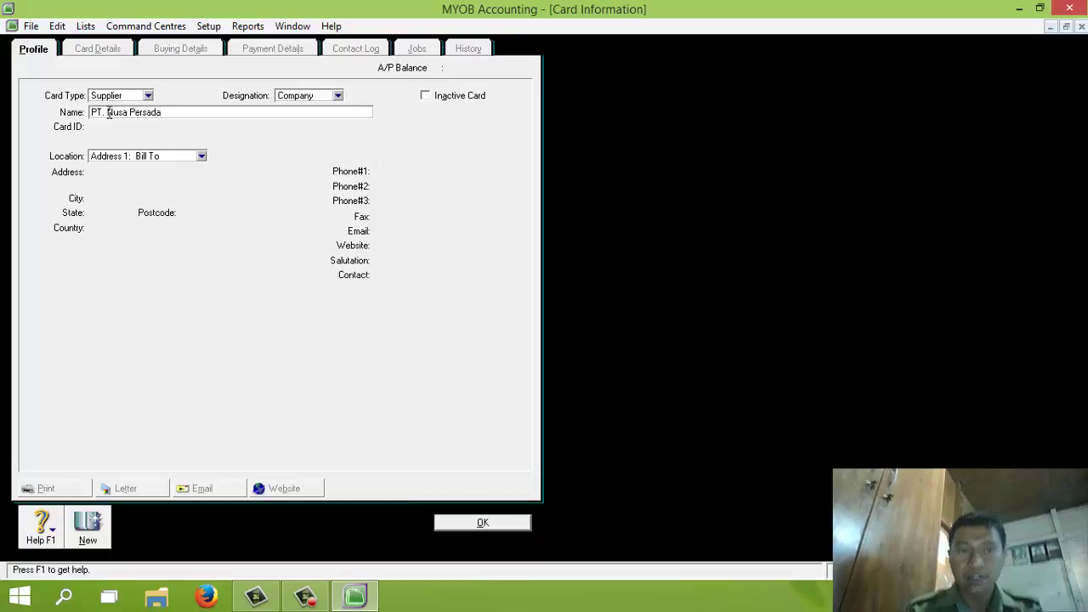
pyautogui.press('Tab')
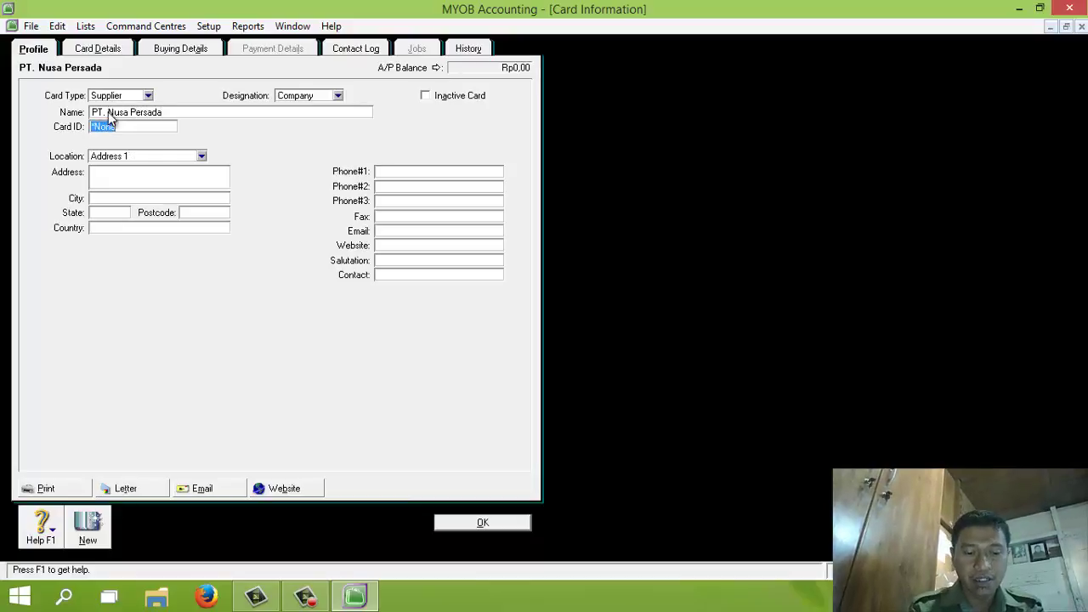
pyautogui.write('S001')
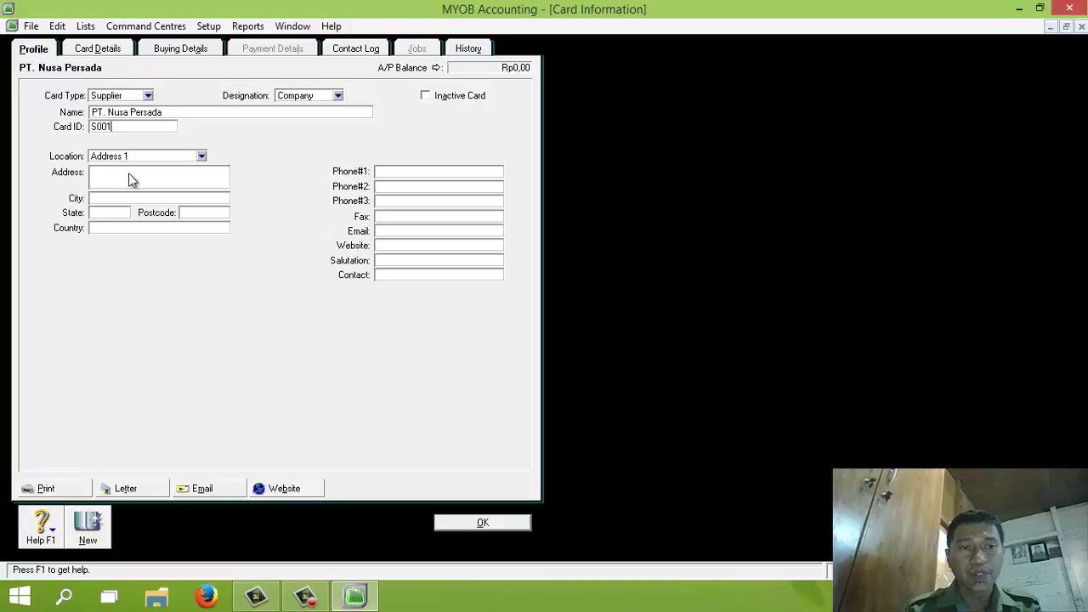
# Enter PT. Nusa Persada's street address, city Jakarta and phone number
pyautogui.click(130, 174)
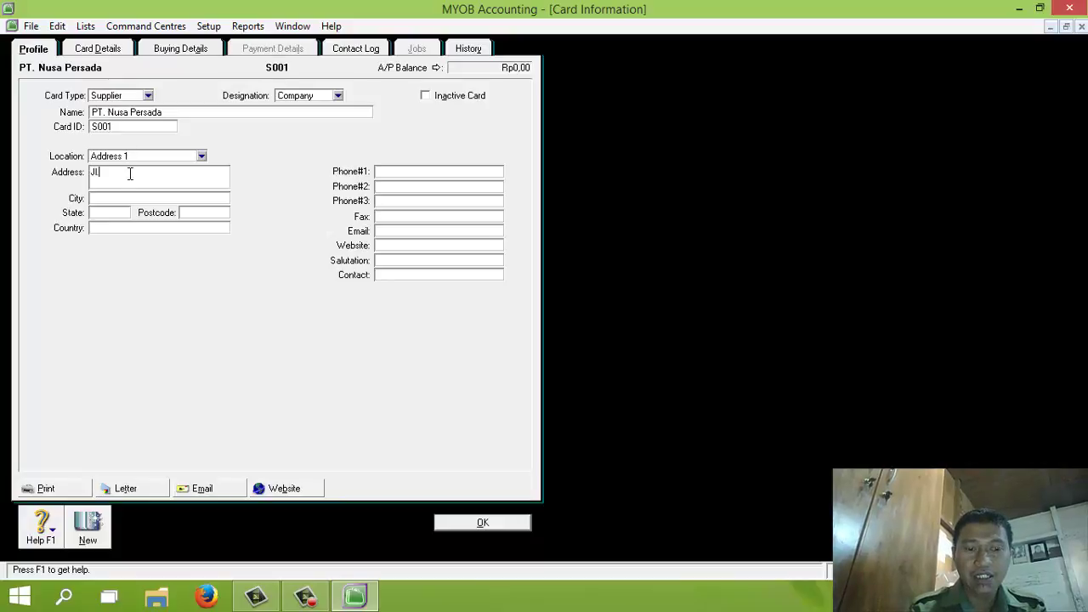
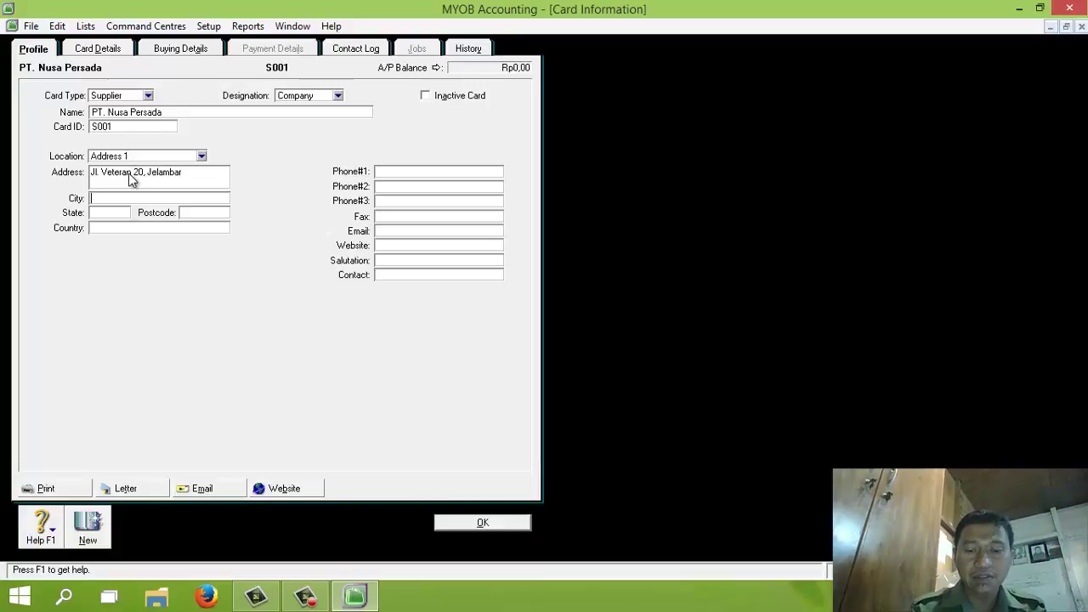
pyautogui.press('Tab')
pyautogui.write('Jakarta')
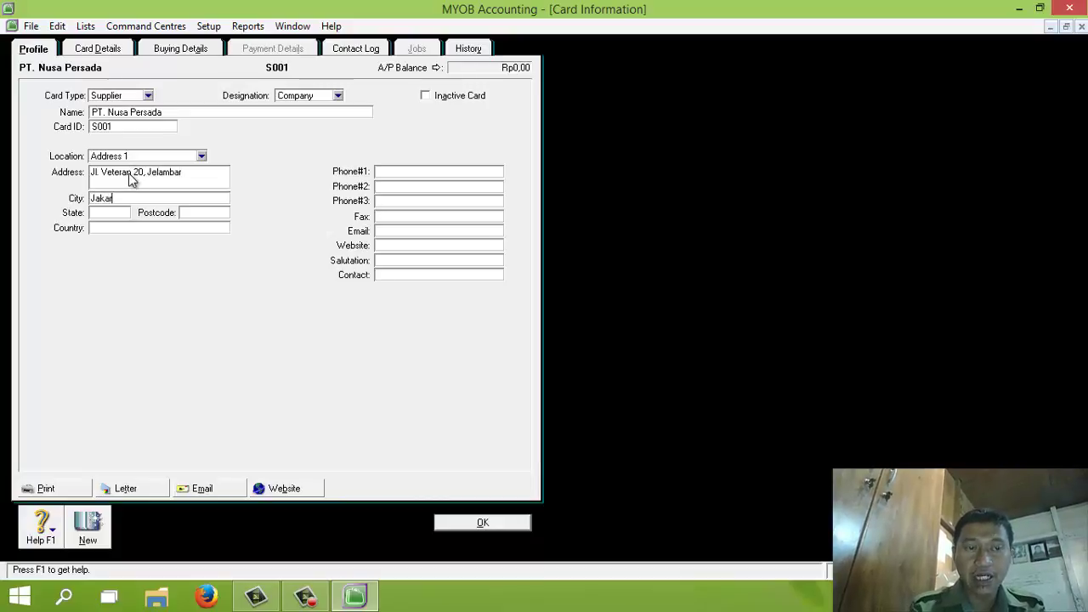
pyautogui.press('Tab')
pyautogui.press('Tab')
pyautogui.press('Tab')
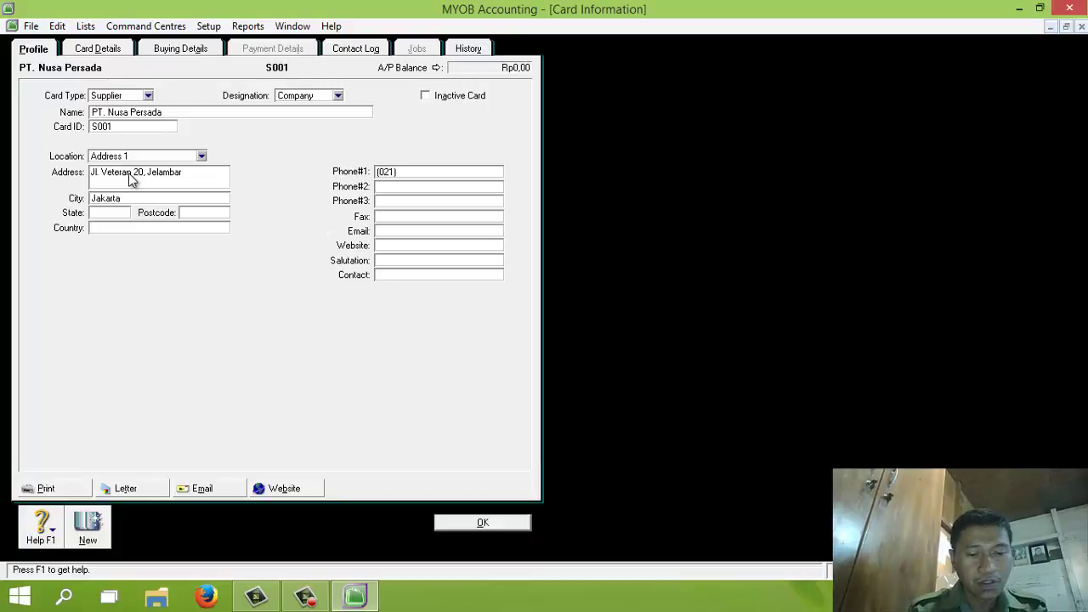
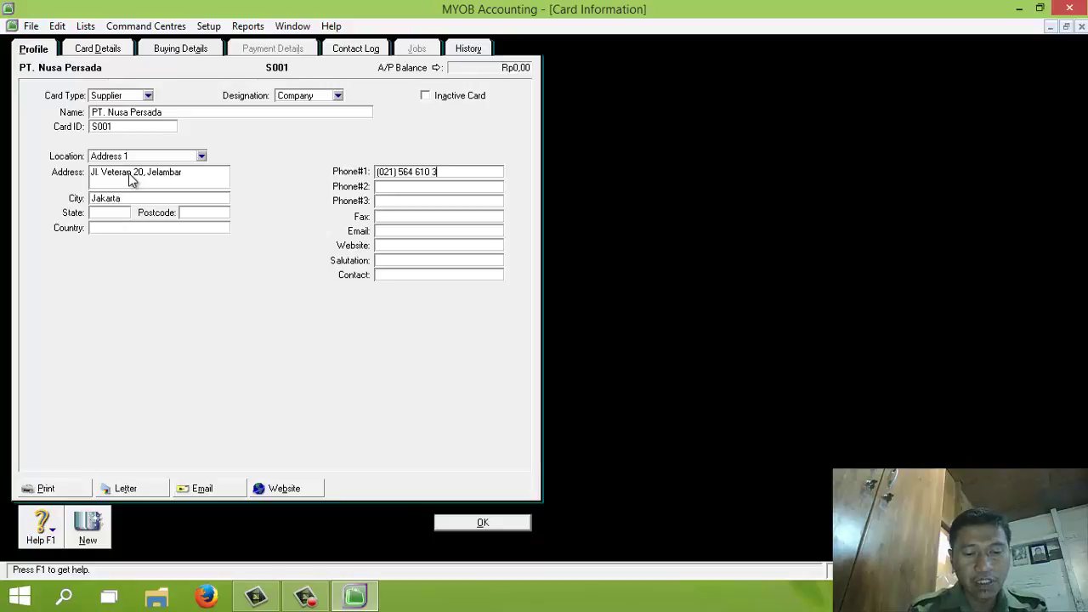
pyautogui.click(173, 49)
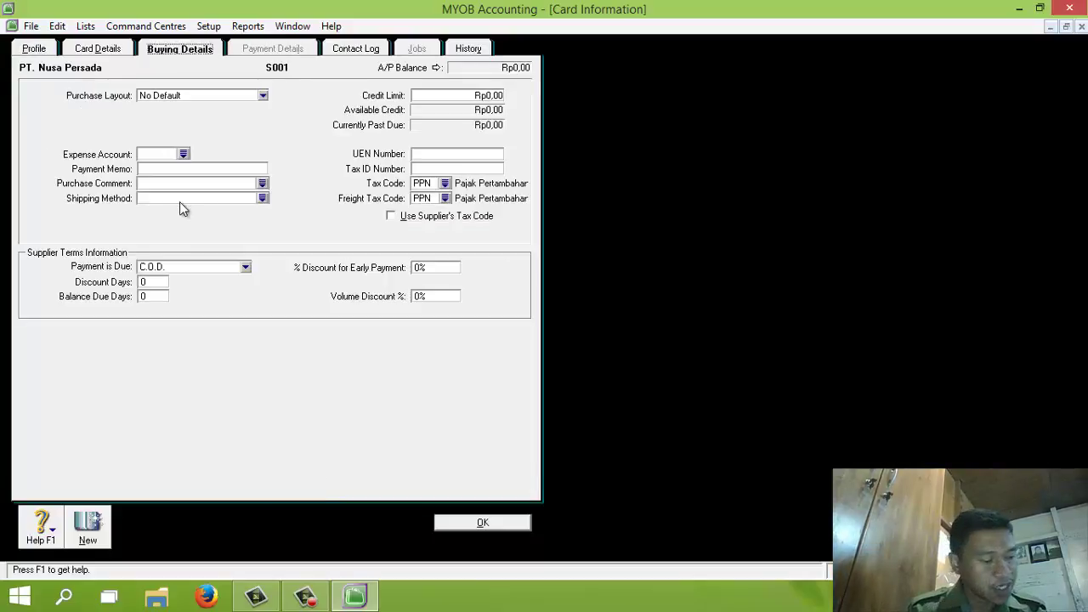
# Give PT. Nusa Persada terms of 10 discount days, 50 balance due days and 2% early discount, then save
pyautogui.click(193, 269)
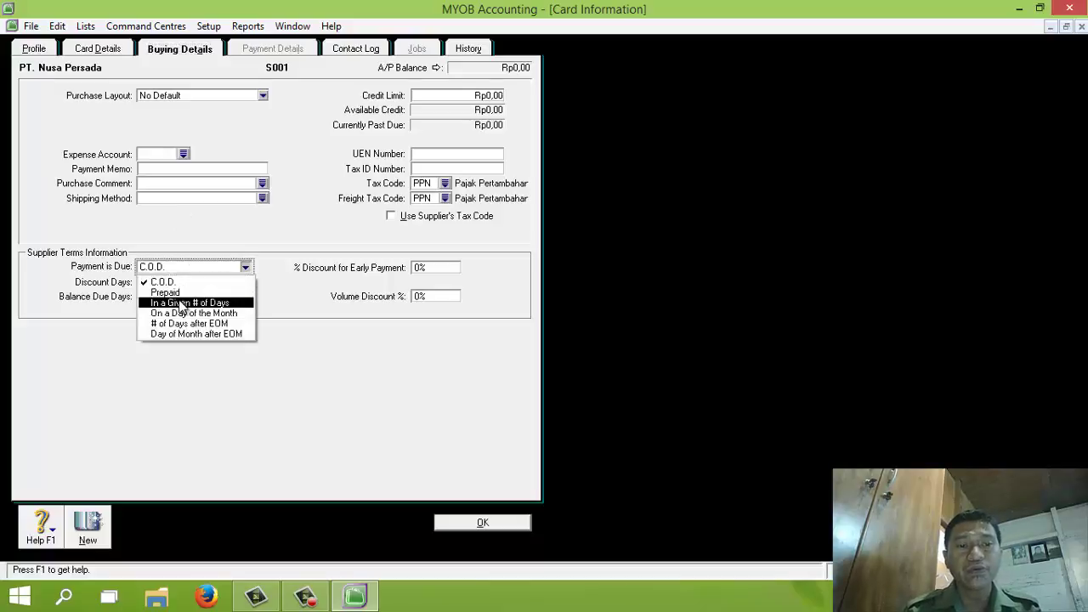
pyautogui.click(181, 304)
pyautogui.click(154, 282)
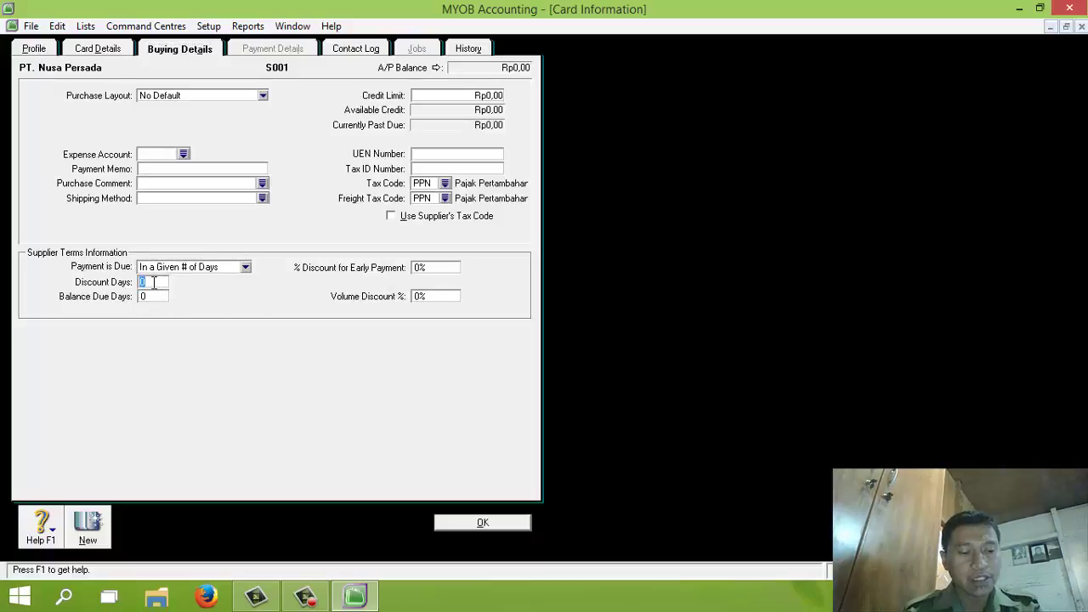
pyautogui.write('10')
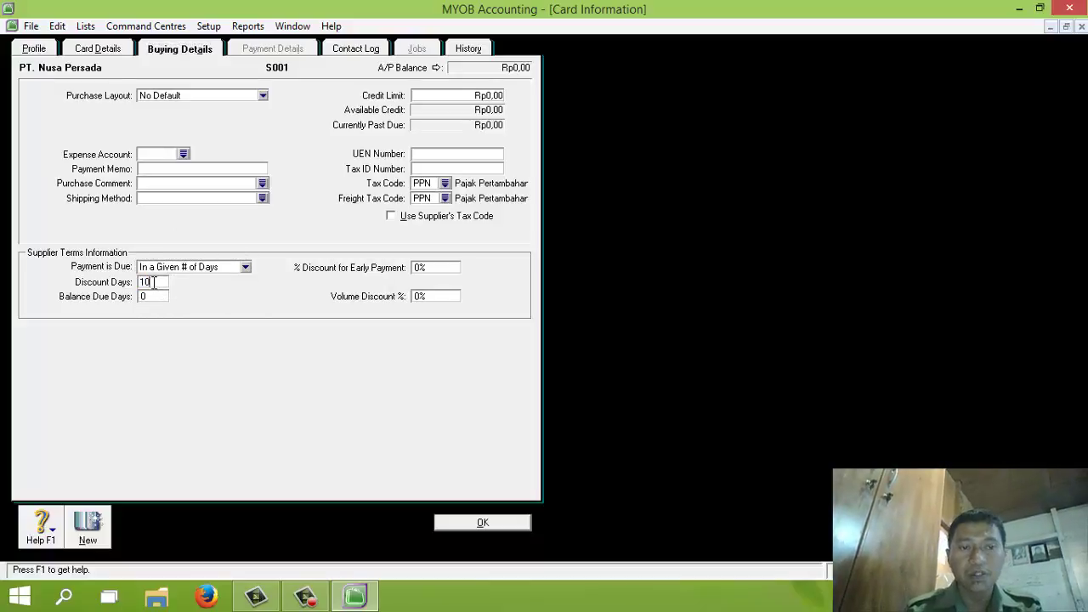
pyautogui.press('Tab')
pyautogui.write('50')
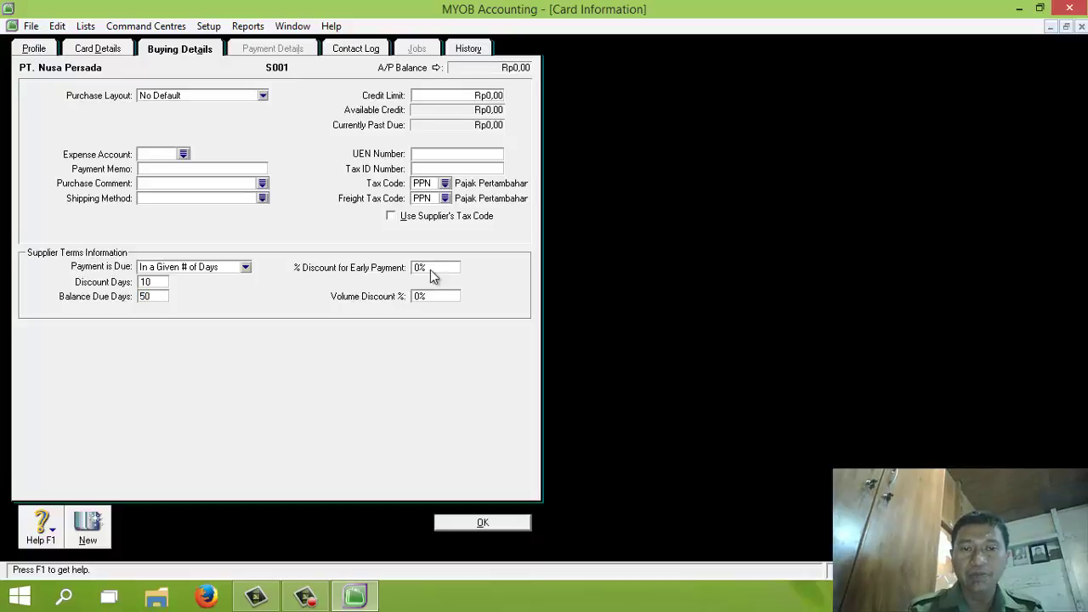
pyautogui.click(431, 269)
pyautogui.write('2%')
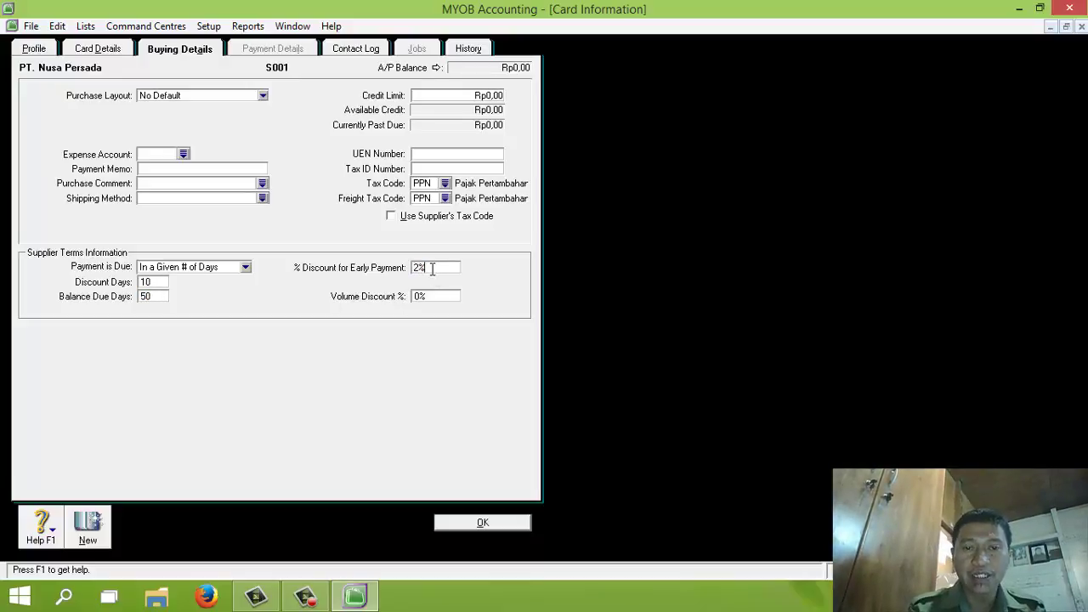
pyautogui.click(484, 522)
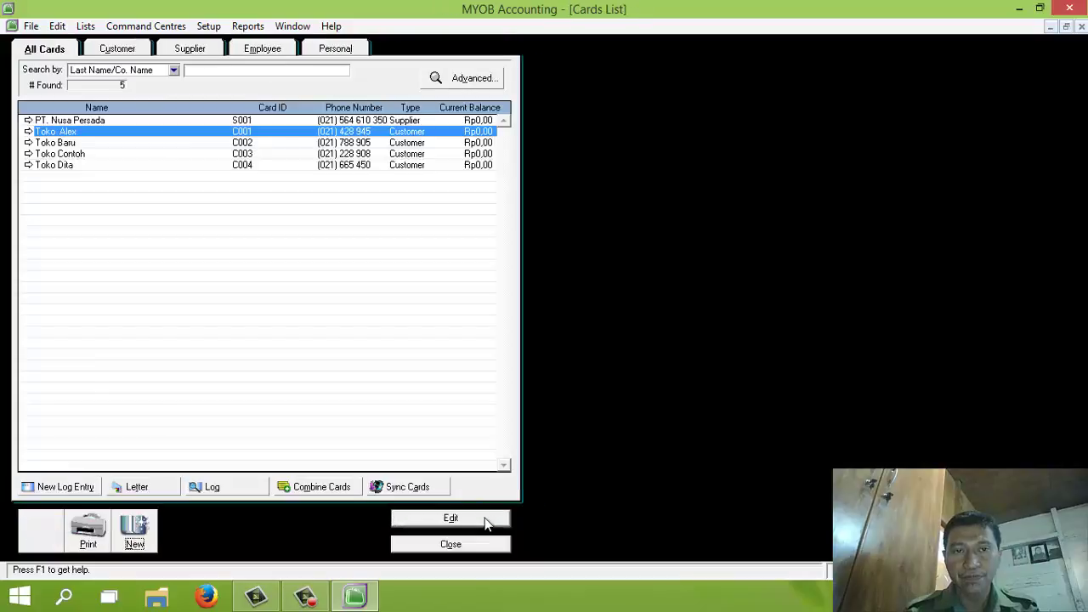
pyautogui.click(138, 530)
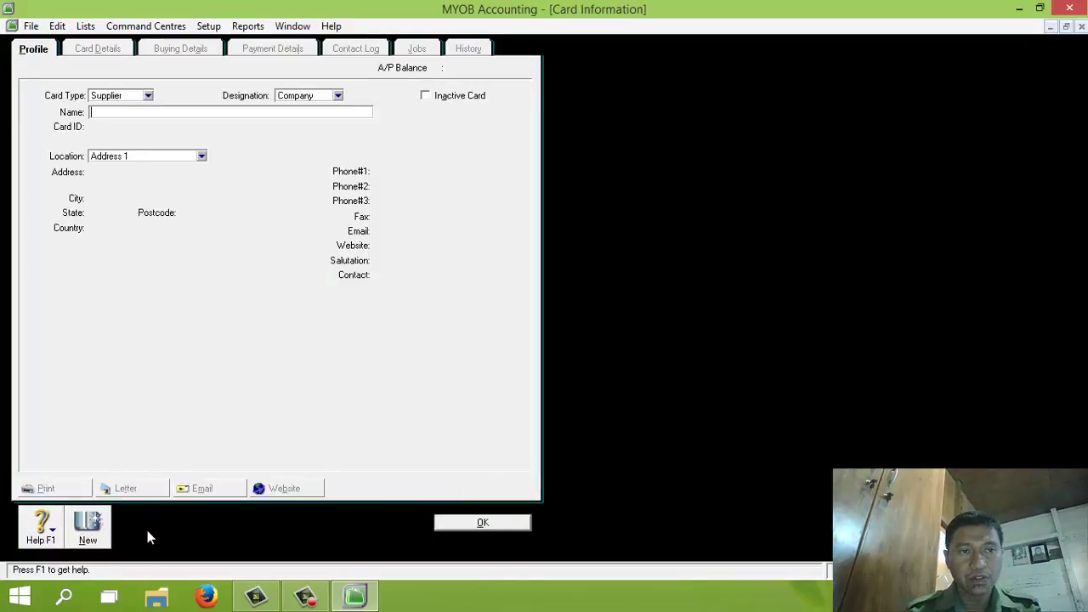
# Name the new supplier card PT. Cipta Pesona with card ID S002
pyautogui.write('PT')
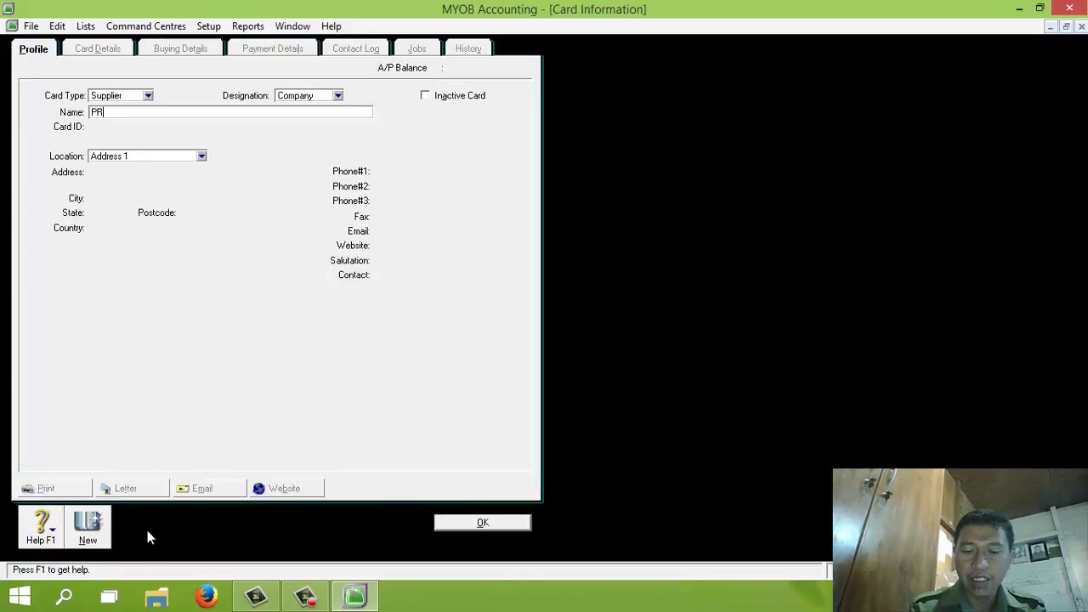
pyautogui.write('. C')
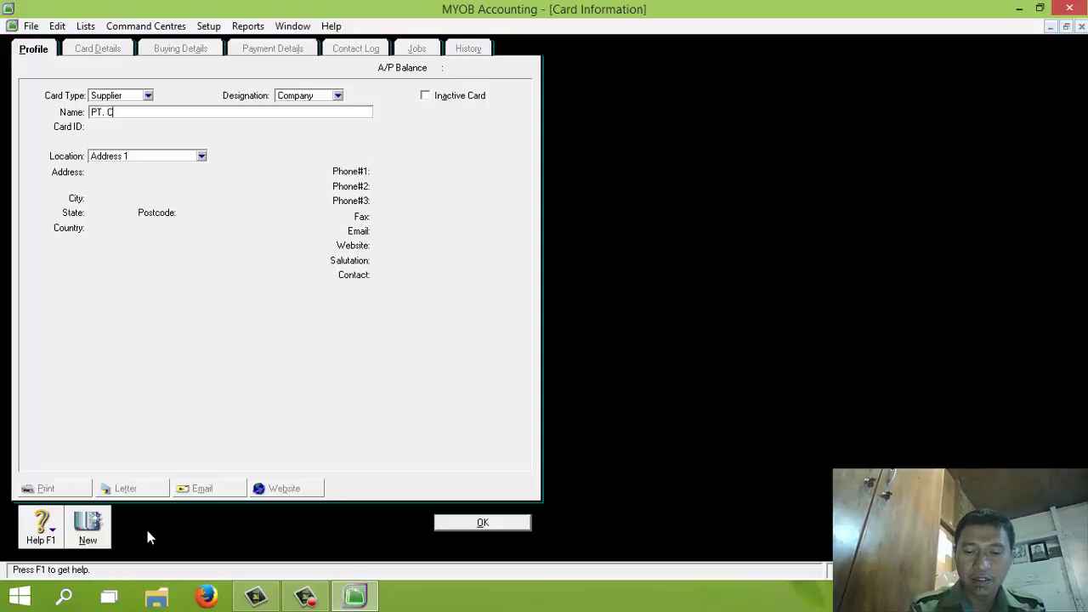
pyautogui.write('ipta Pesona')
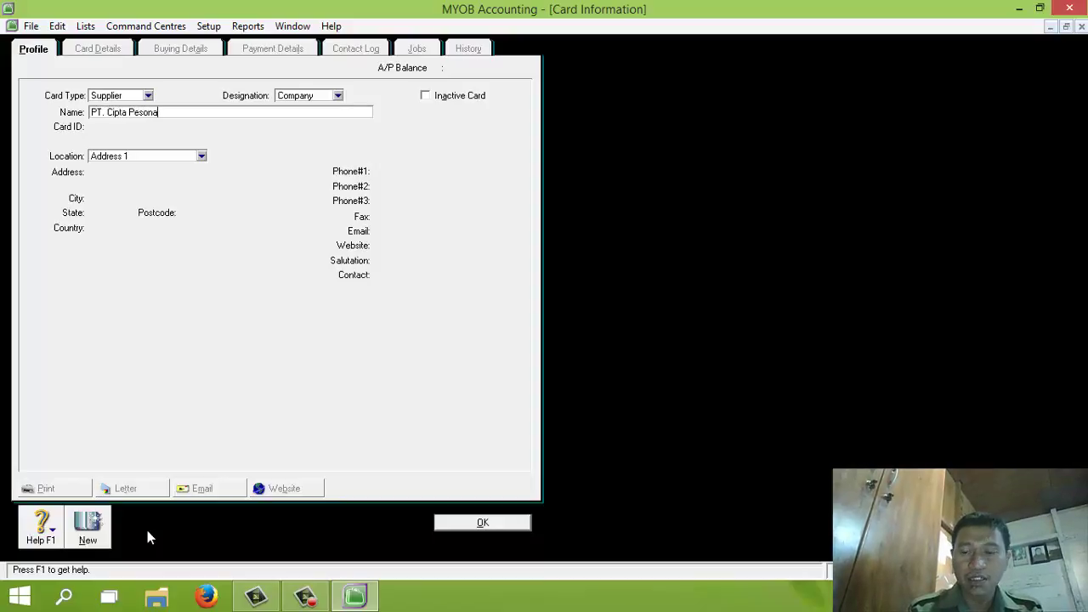
pyautogui.press('Tab')
pyautogui.write('S002')
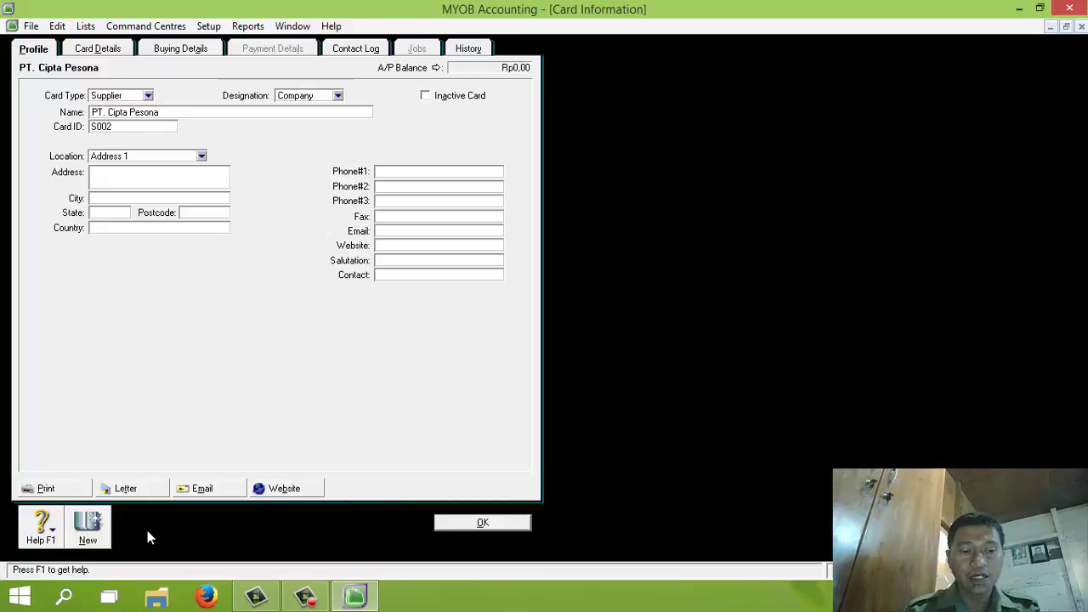
pyautogui.press('Tab')
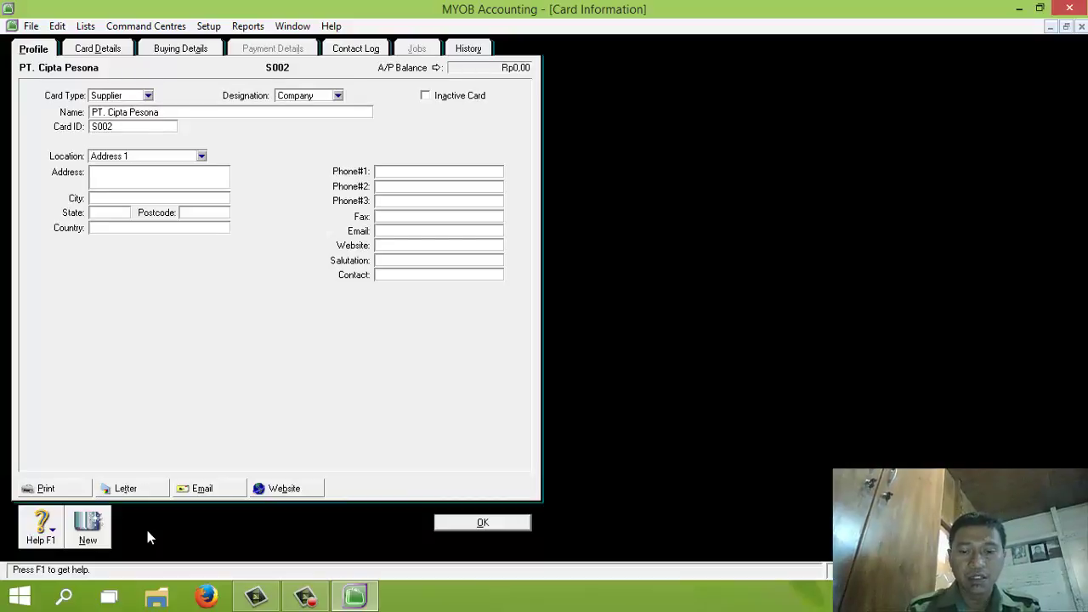
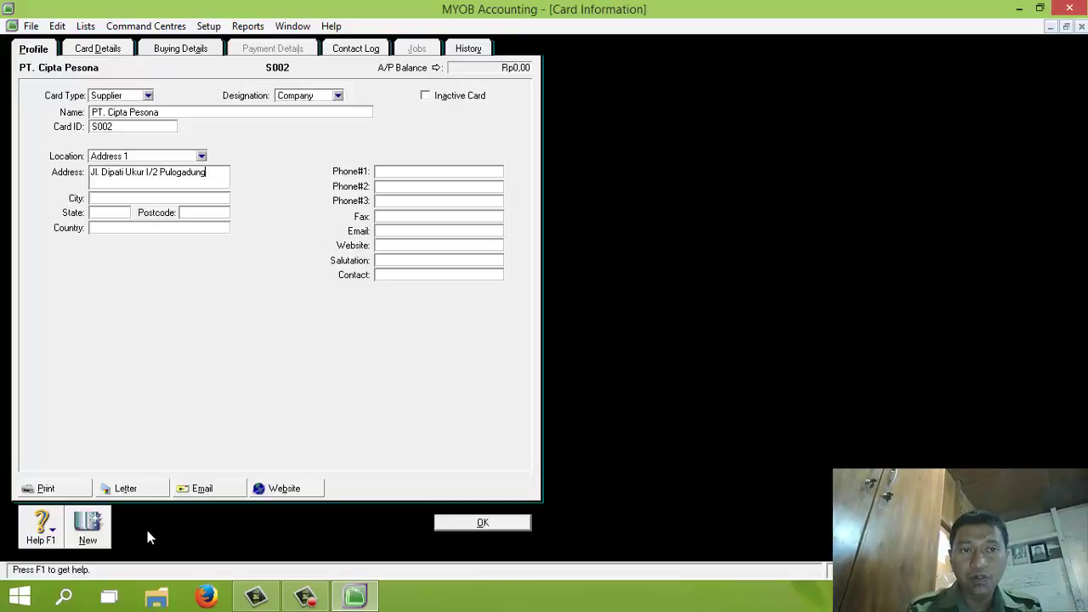
# Fill in the supplier's street address, city Jakarta and phone number
pyautogui.press('Tab')
pyautogui.write('Jakarta')
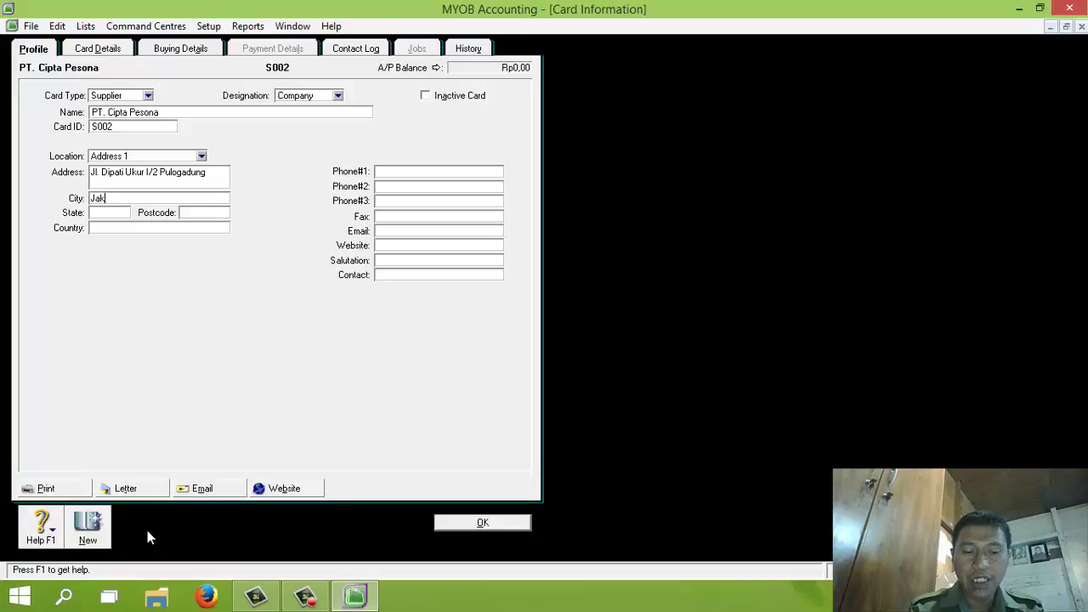
pyautogui.press('Tab')
pyautogui.press('Tab')
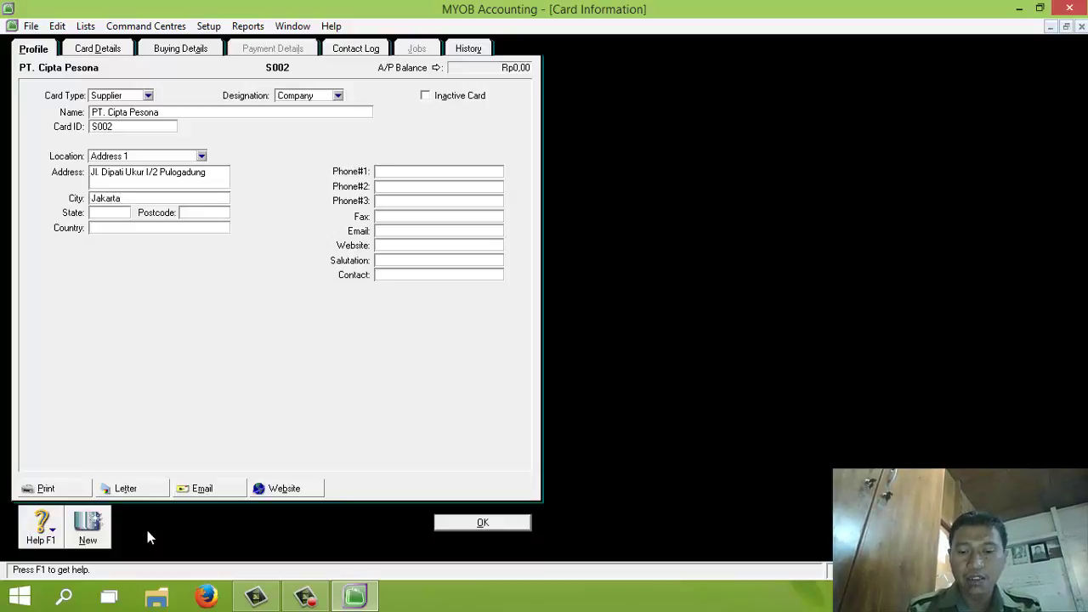
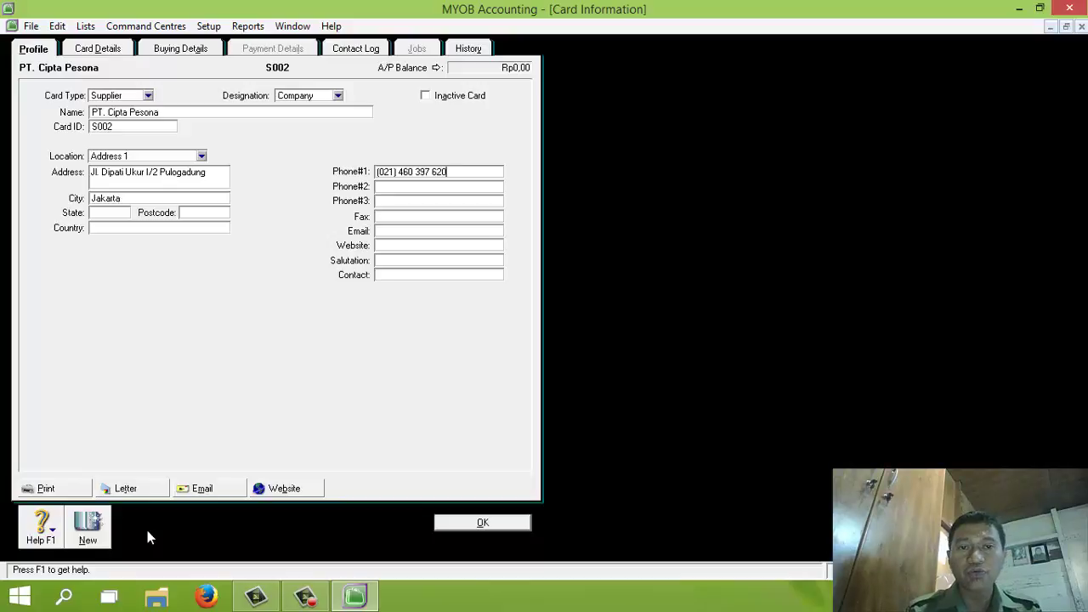
pyautogui.click(171, 49)
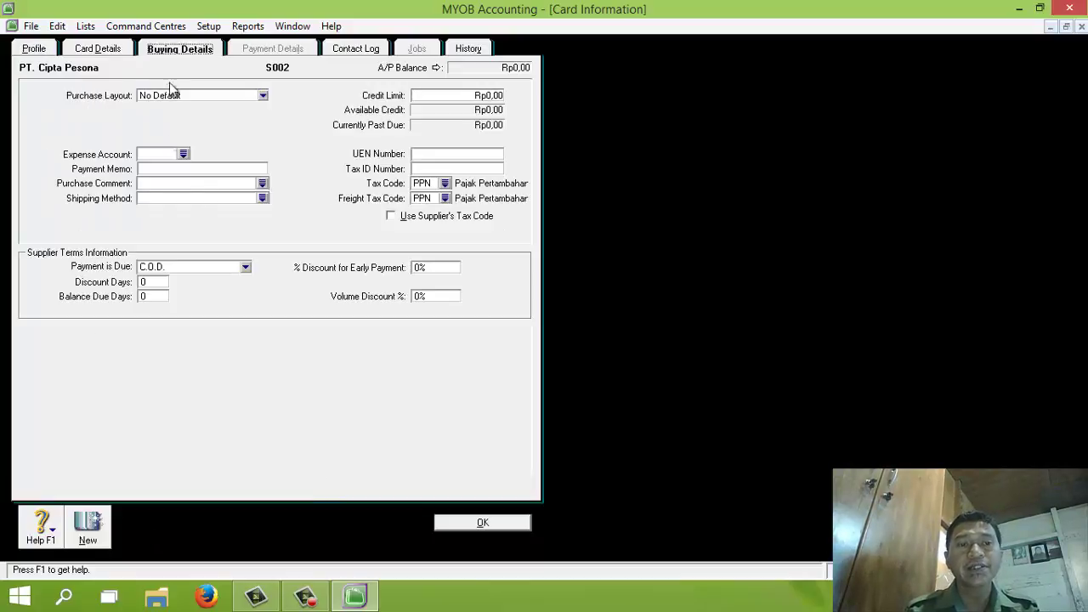
# Set PT. Cipta Pesona's terms to 10 discount days, 50 balance due days, 2% early discount, and save
pyautogui.click(171, 266)
pyautogui.click(188, 303)
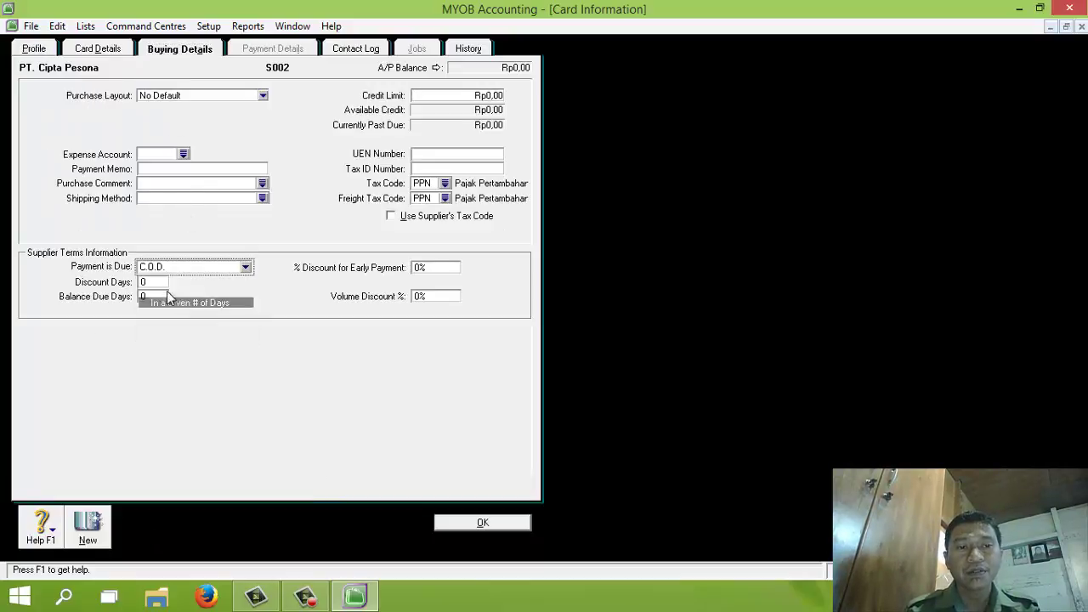
pyautogui.write('10')
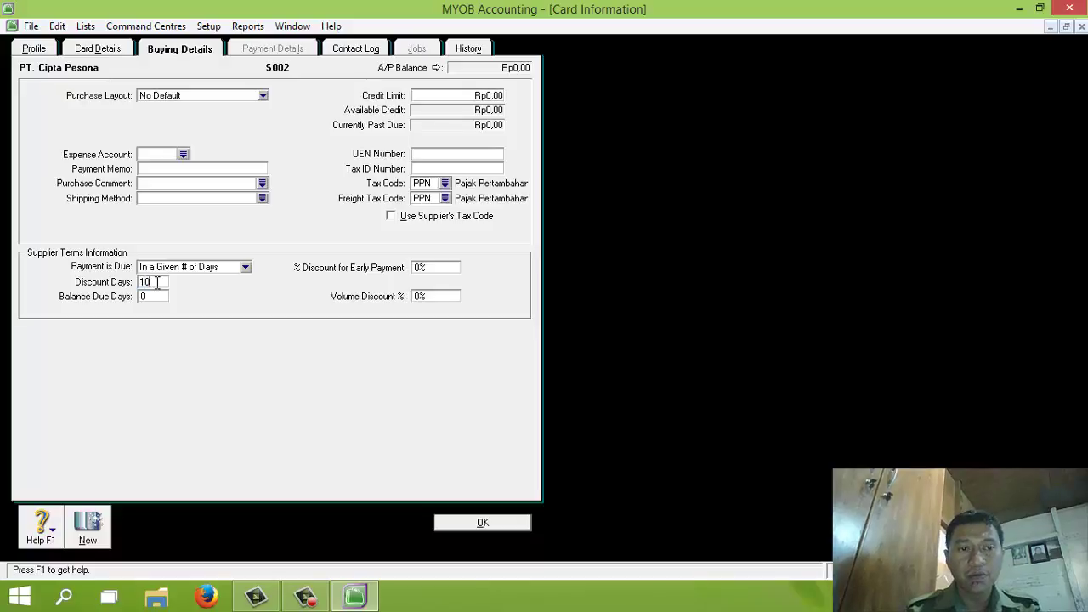
pyautogui.press('Tab')
pyautogui.write('50')
pyautogui.press('Tab')
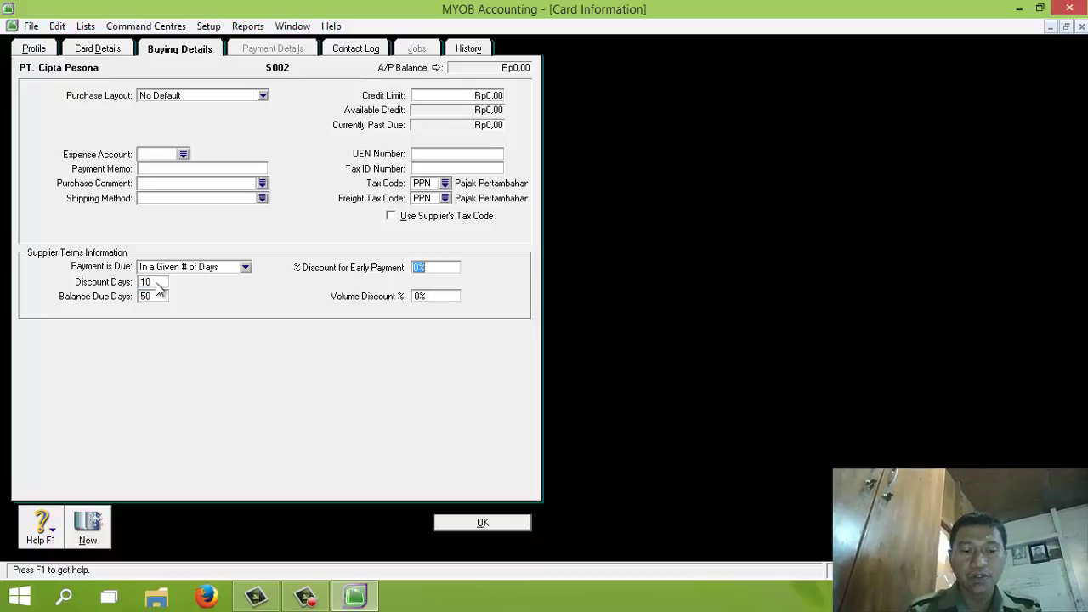
pyautogui.write('2%')
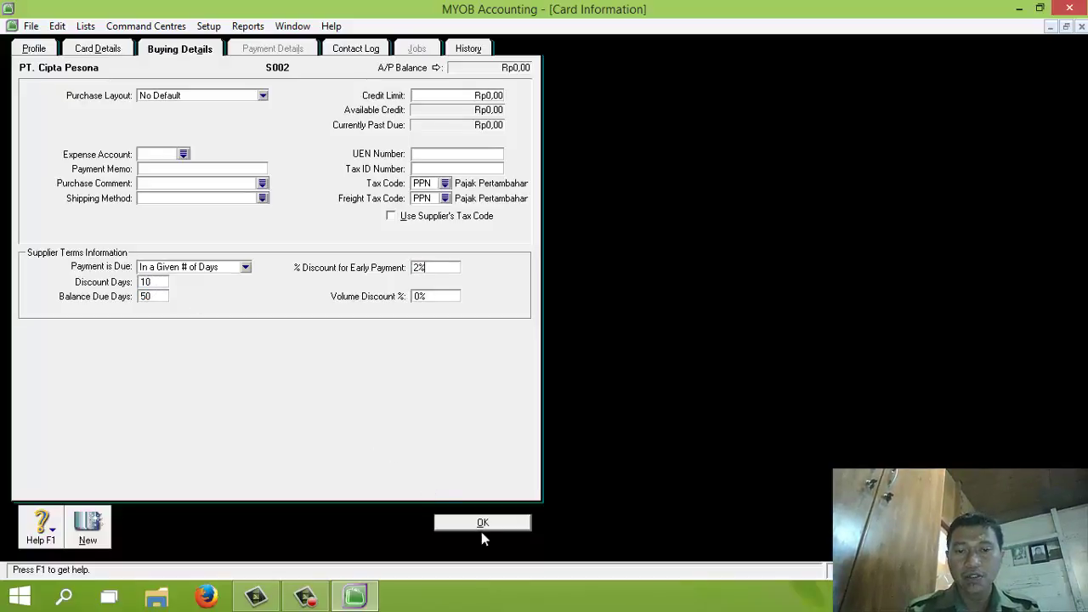
pyautogui.click(481, 523)
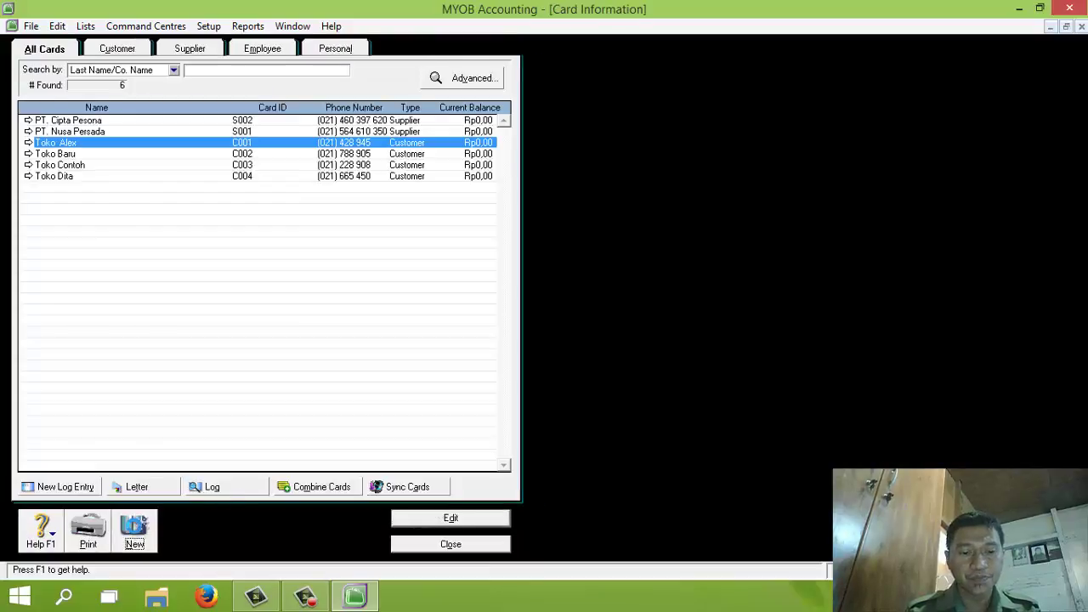
pyautogui.click(134, 529)
# Name the new supplier card PT. Mekar Nusa Dua with card ID S003
pyautogui.write('PT. Meka')
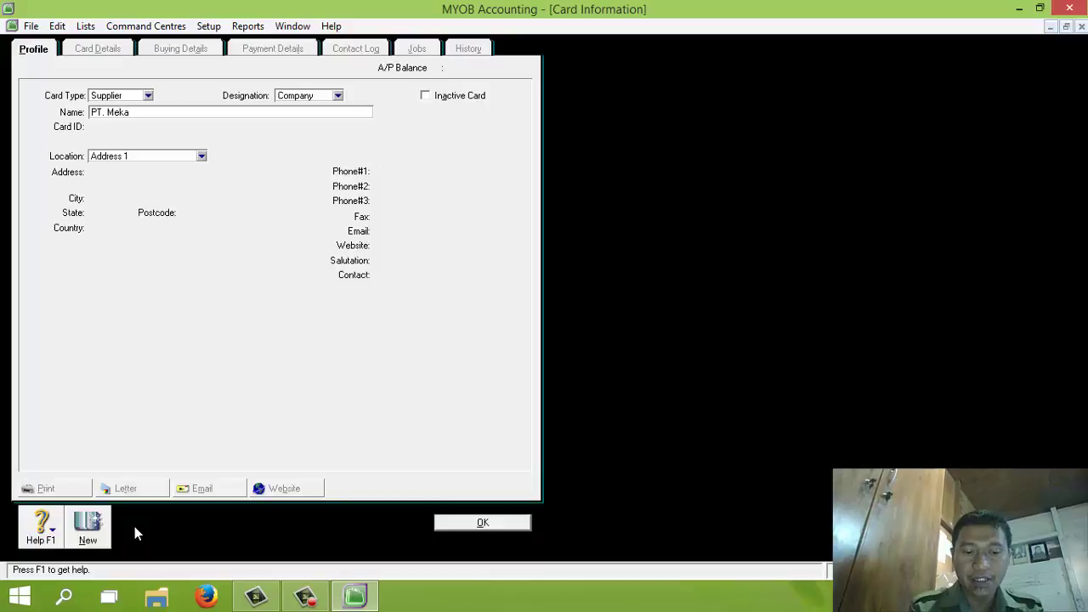
pyautogui.write('Nusa Dua')
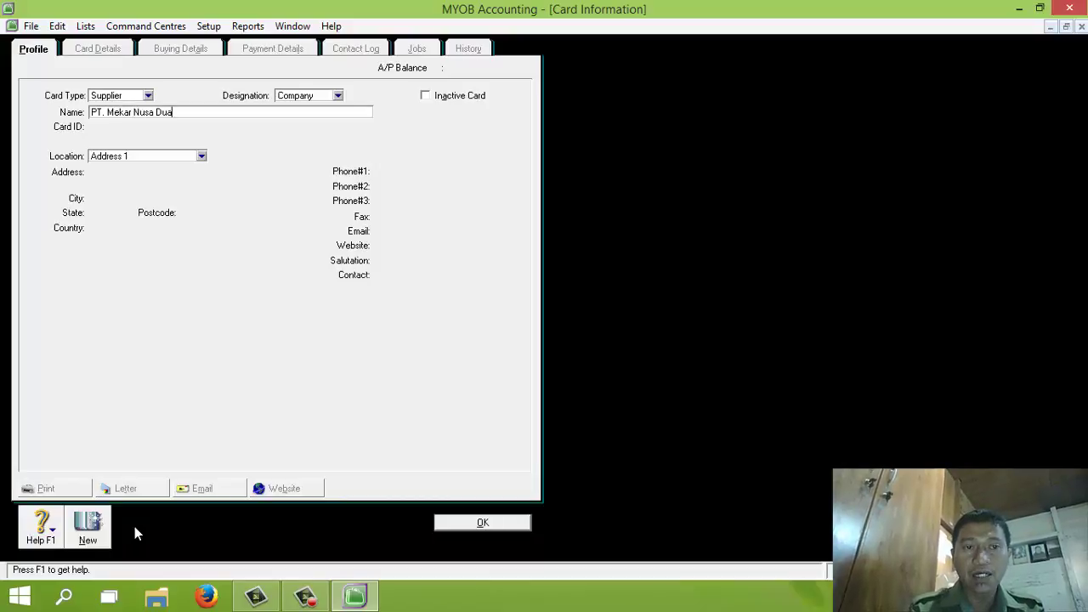
pyautogui.press('Tab')
pyautogui.write('S')
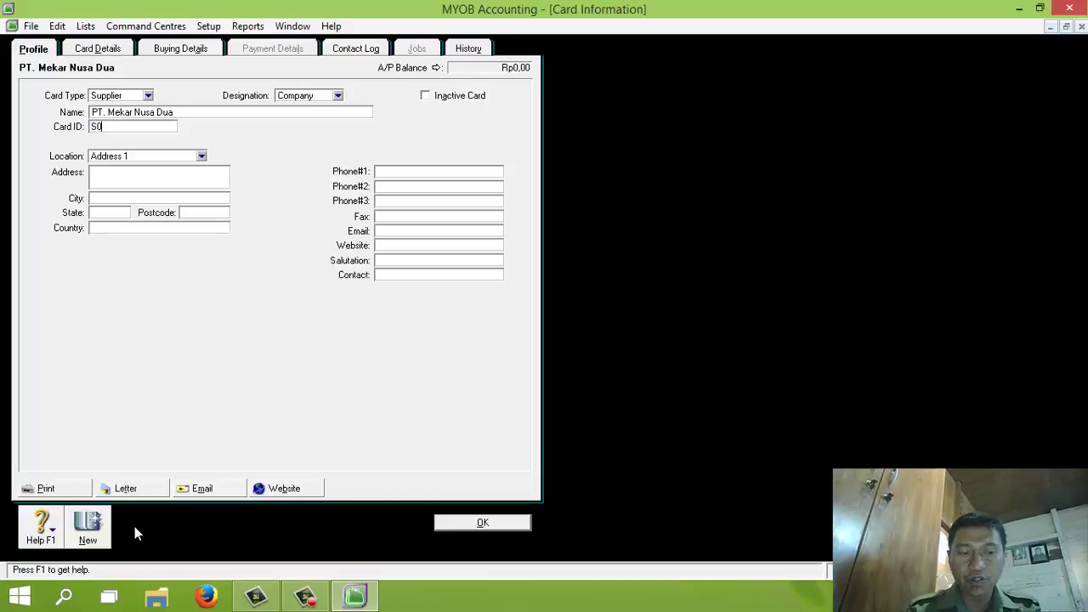
pyautogui.press('Tab')
# Fill in the supplier's street address and city Jakarta
pyautogui.write('Jl')
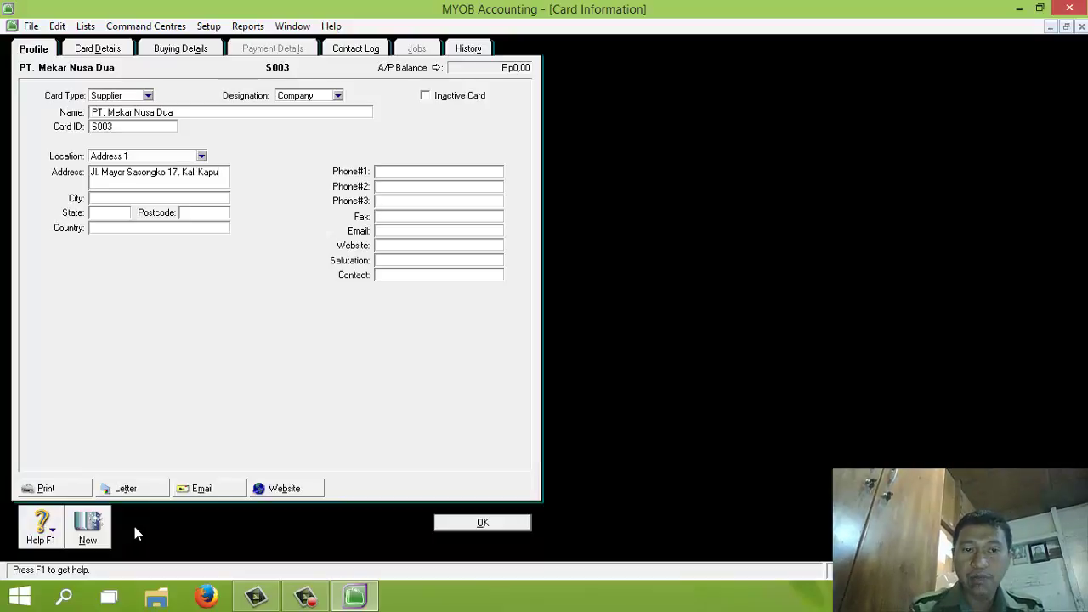
pyautogui.write('akarta')
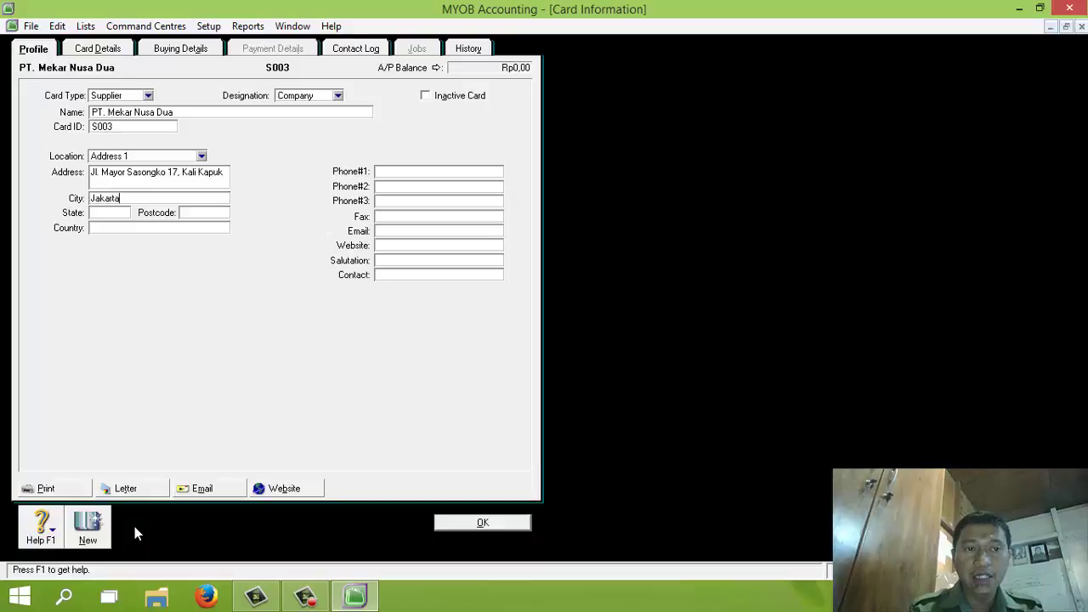
pyautogui.press('Tab')
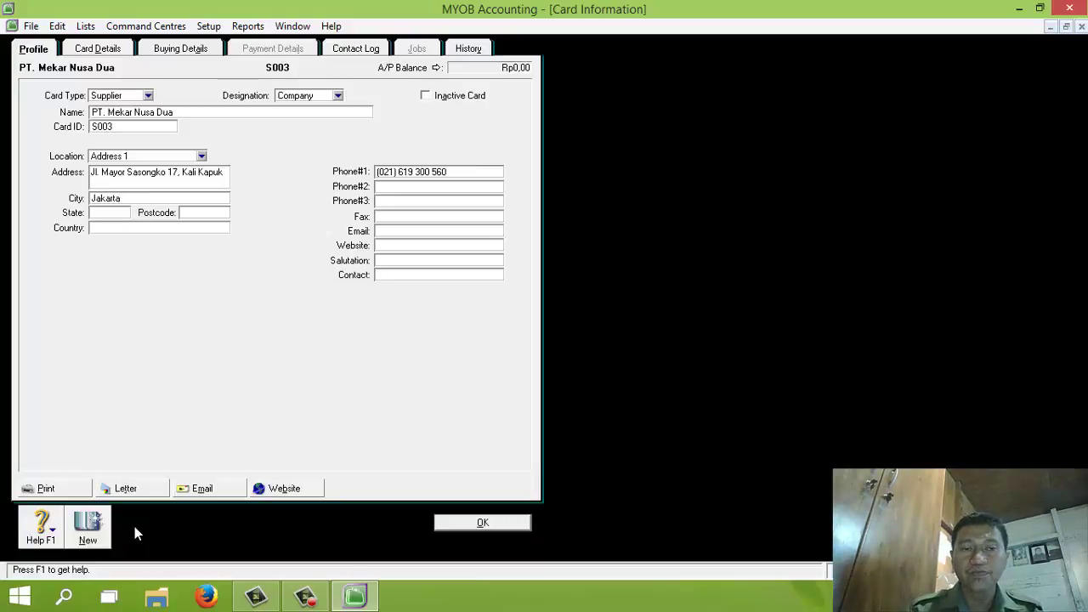
pyautogui.click(170, 51)
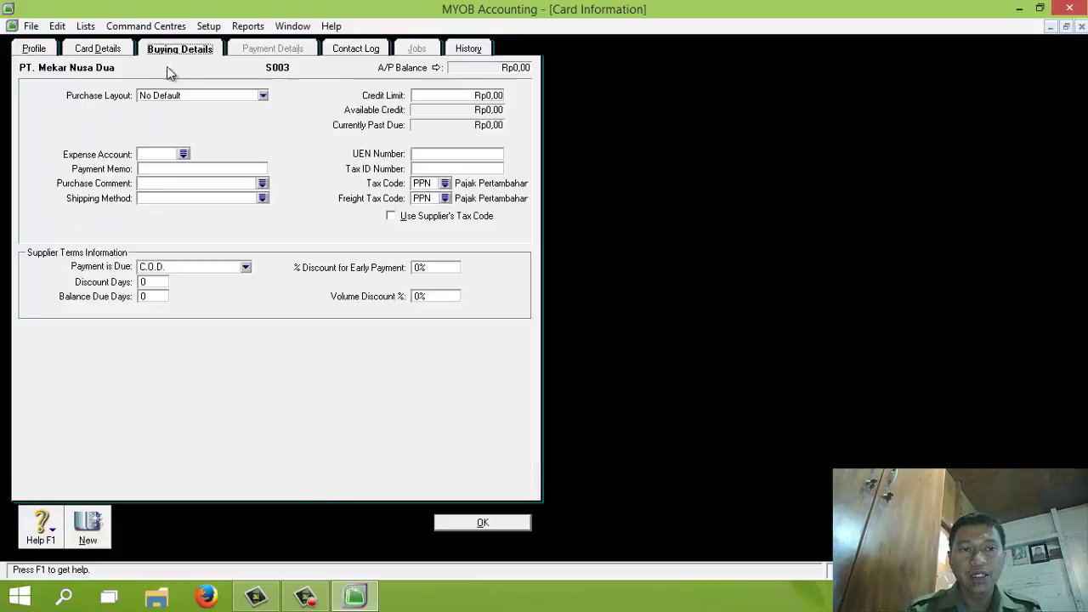
# Set PT. Mekar Nusa Dua's terms to 10 discount days, 50 balance due days, 2% early discount, and save
pyautogui.click(159, 270)
pyautogui.click(169, 303)
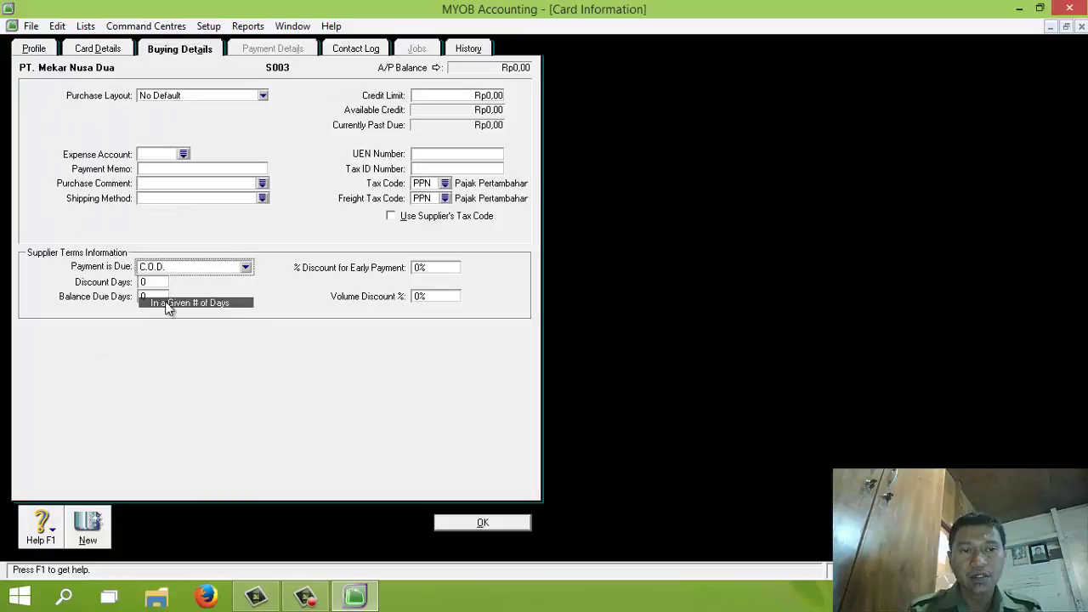
pyautogui.click(154, 282)
pyautogui.write('10')
pyautogui.click(158, 291)
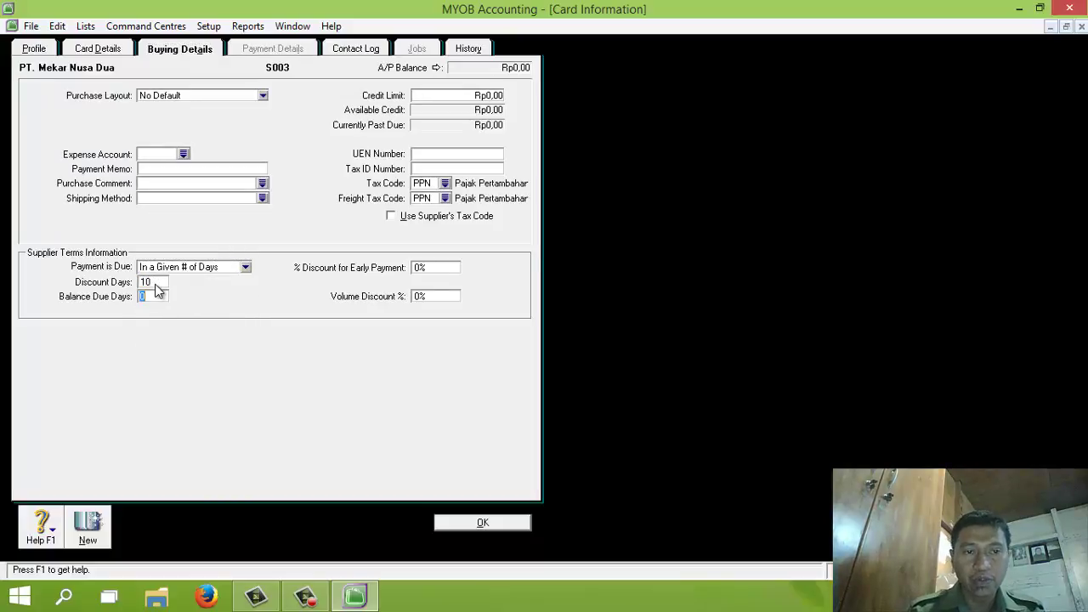
pyautogui.write('50')
pyautogui.press('Tab')
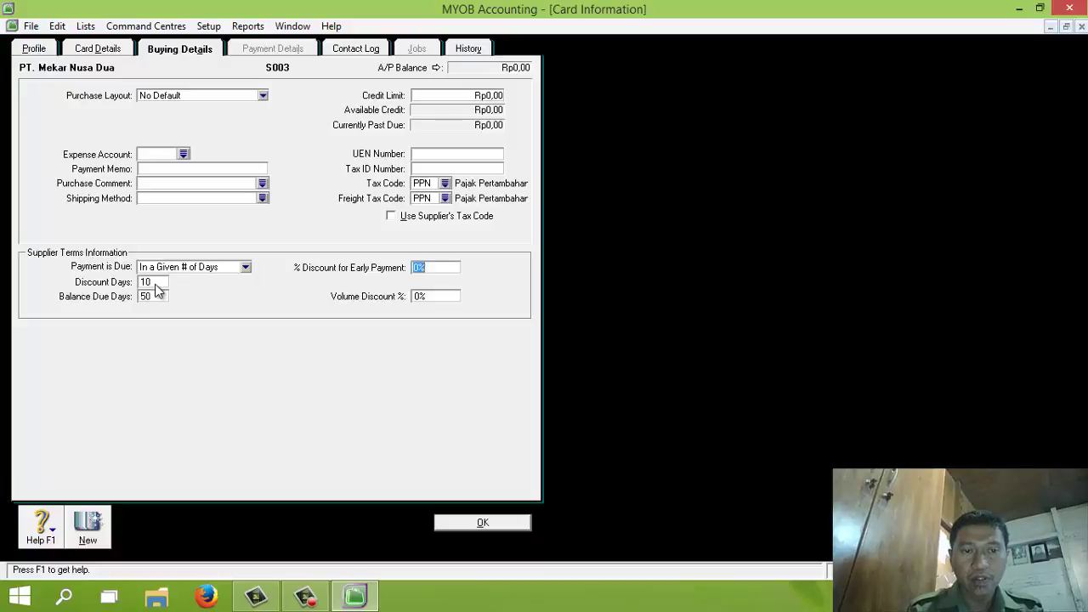
pyautogui.write('2')
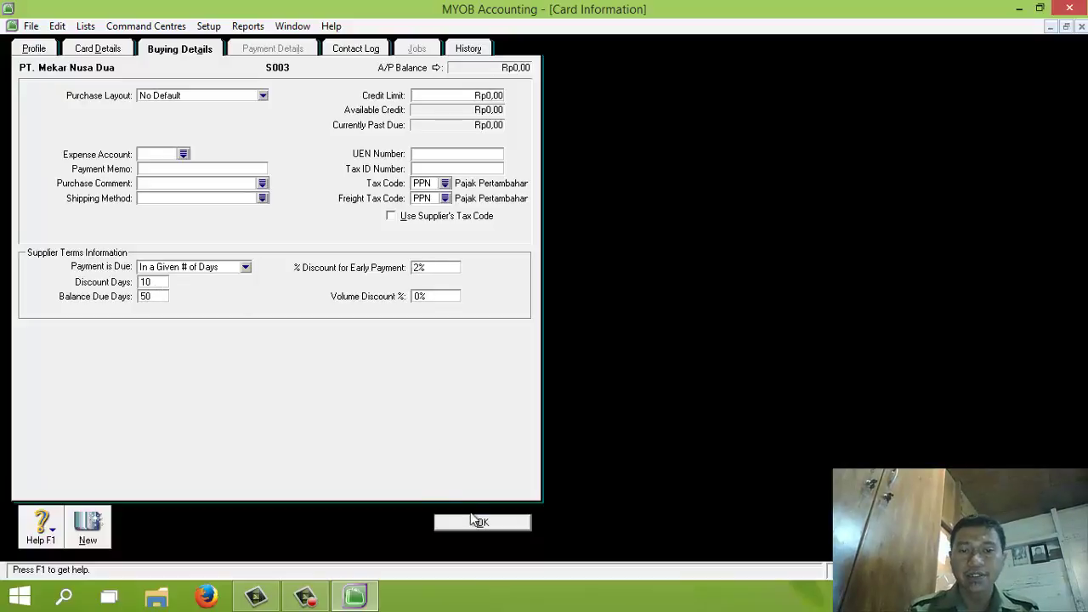
pyautogui.click(478, 522)
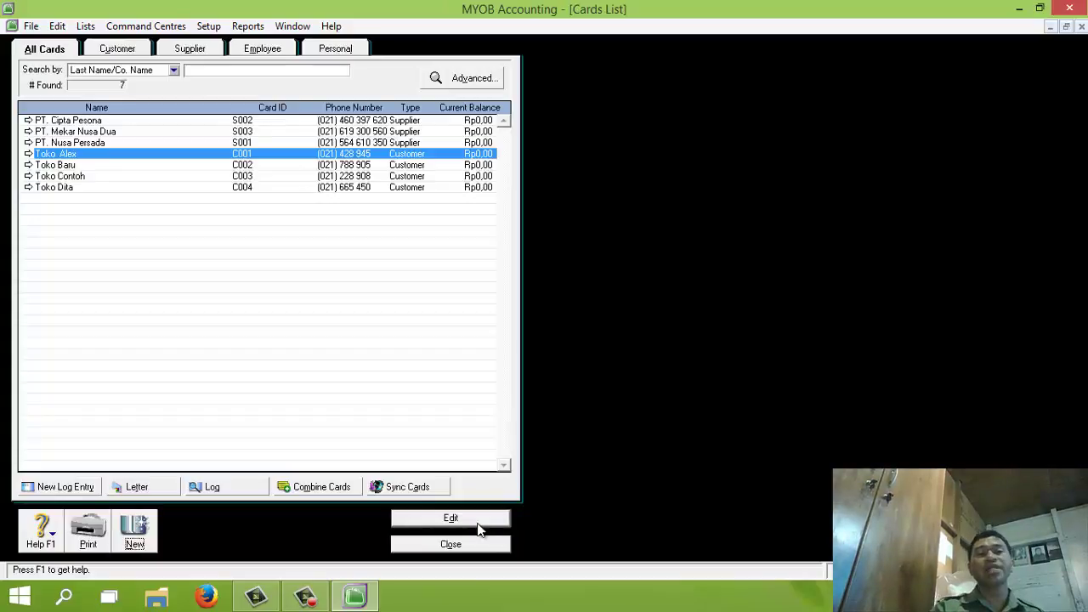
# Review the Cards List under Customer, Supplier and All Cards views, then close it
pyautogui.click(50, 51)
pyautogui.click(114, 50)
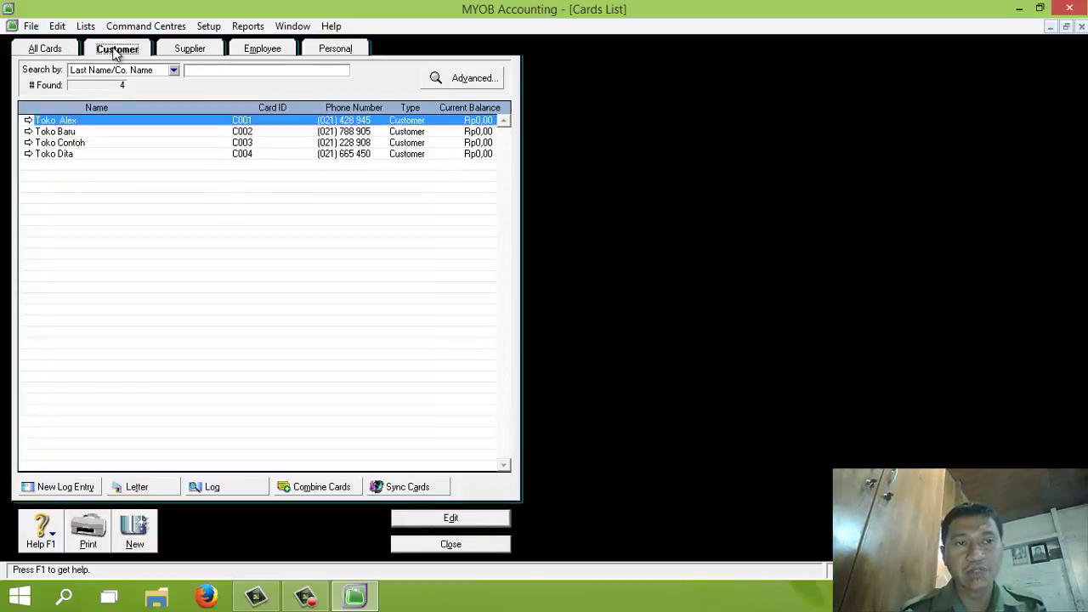
pyautogui.click(189, 48)
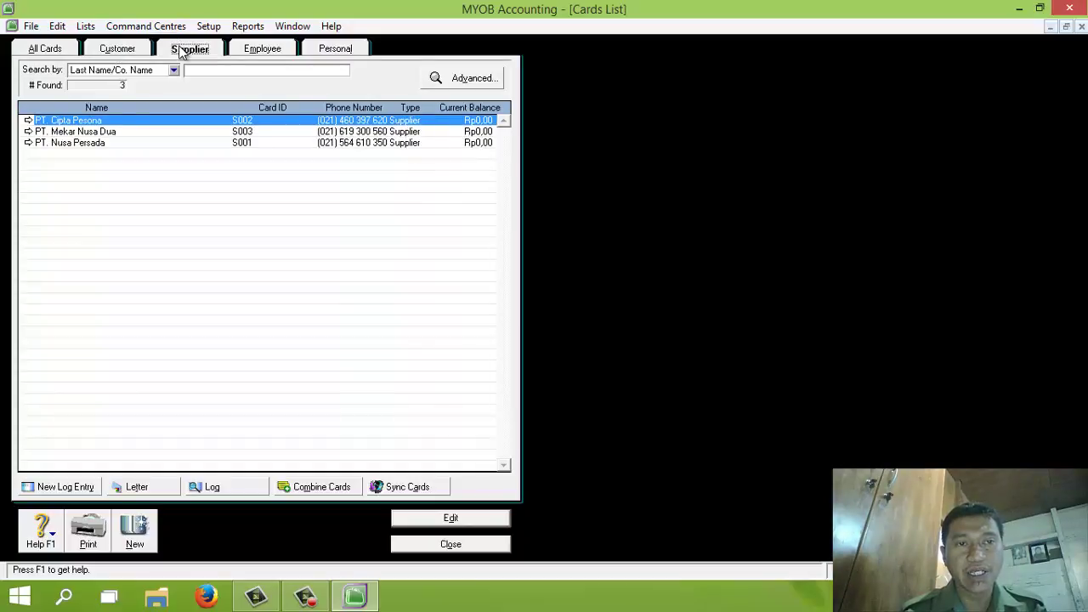
pyautogui.click(49, 50)
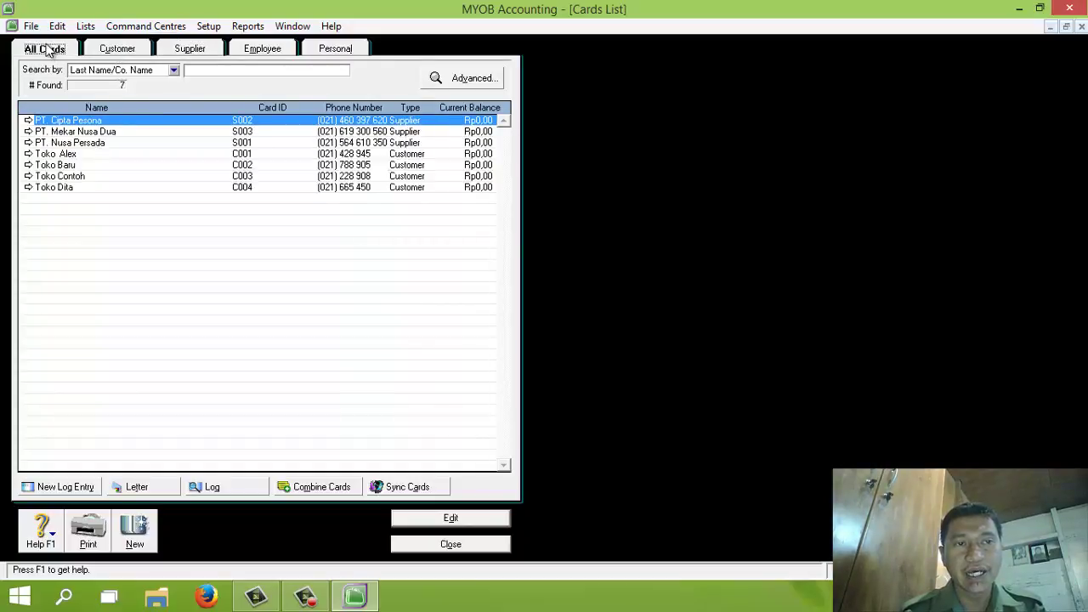
pyautogui.click(452, 545)
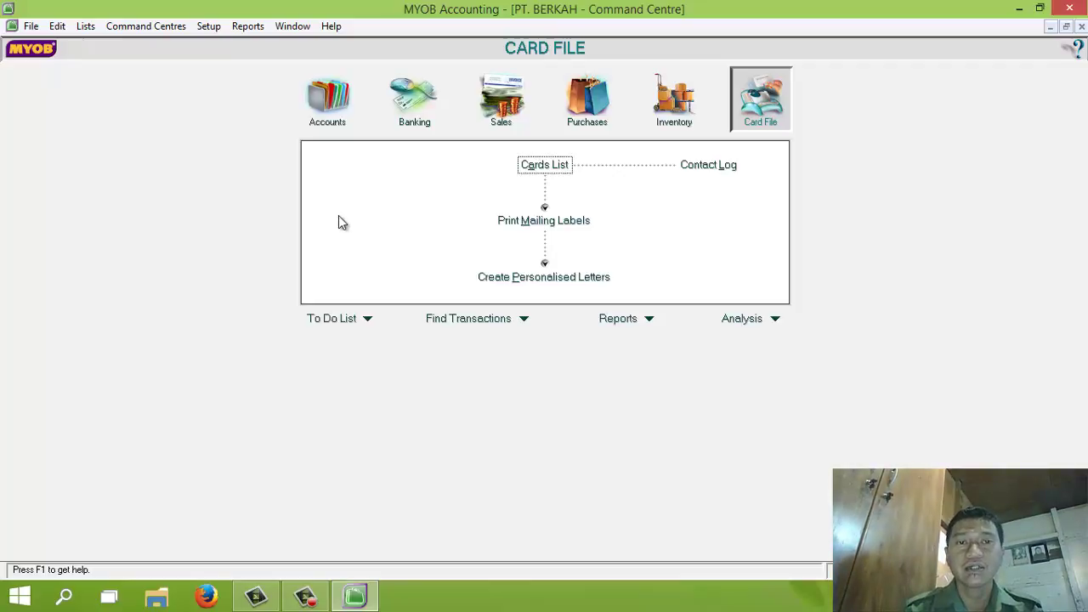
# Open Setup > Balances > Customer Balances and start a new historical sale
pyautogui.click(207, 28)
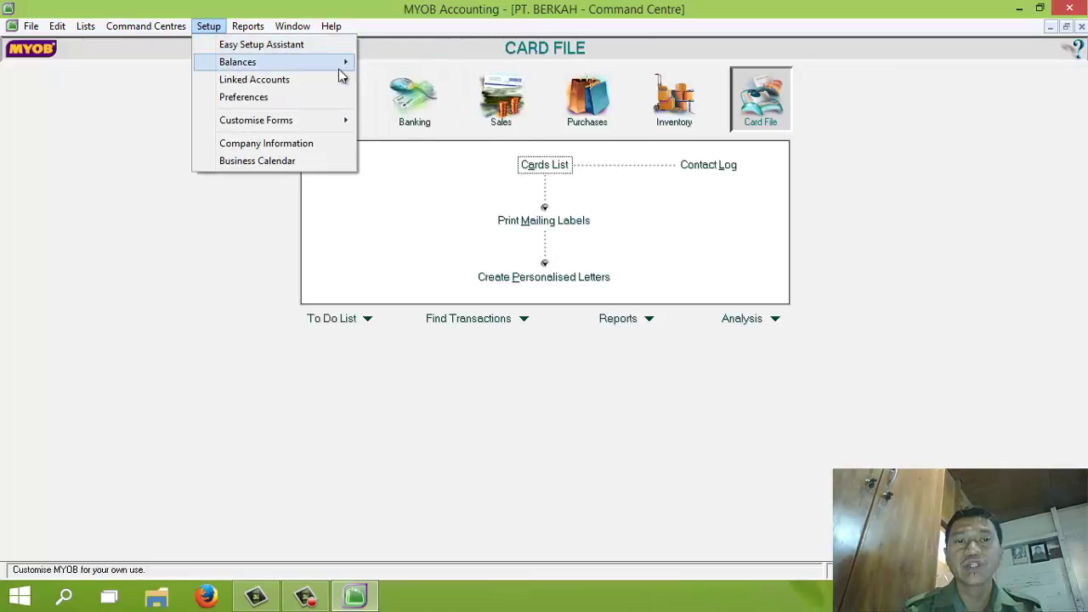
pyautogui.moveTo(339, 69)
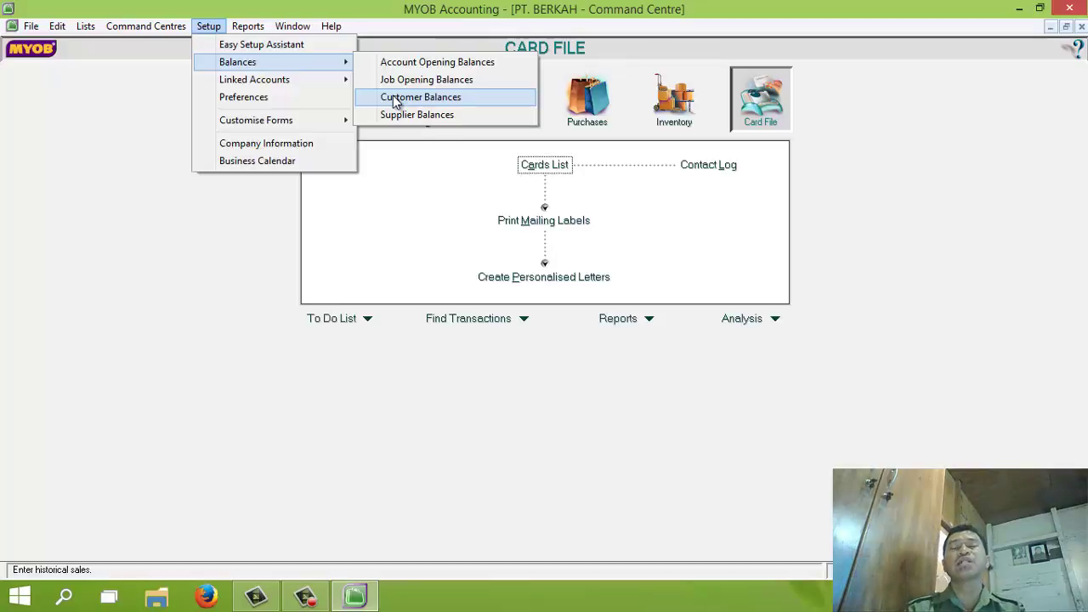
pyautogui.click(215, 28)
pyautogui.click(215, 28)
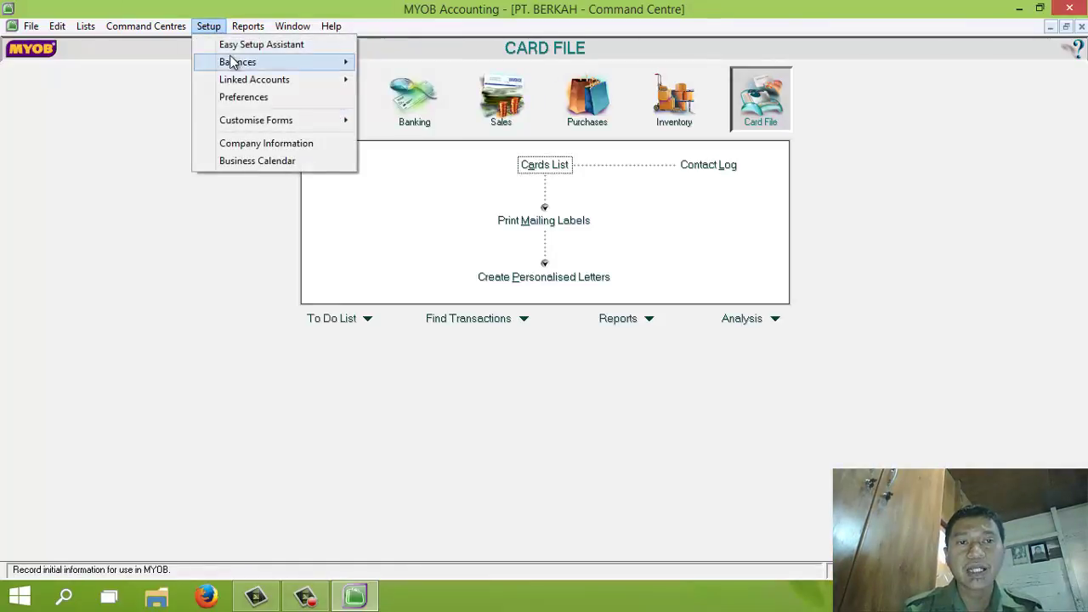
pyautogui.moveTo(291, 63)
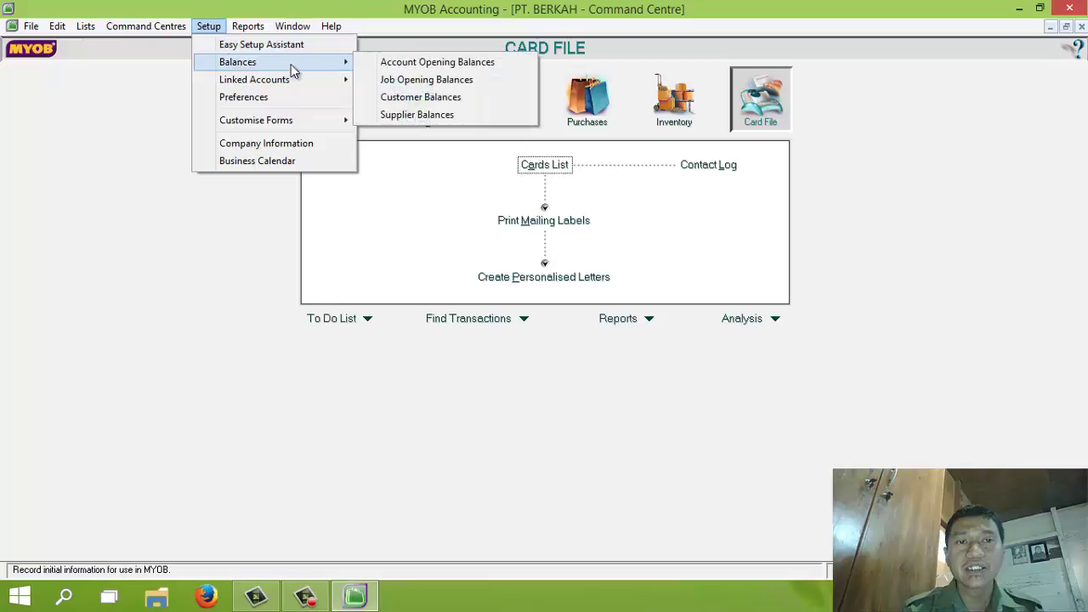
pyautogui.click(396, 101)
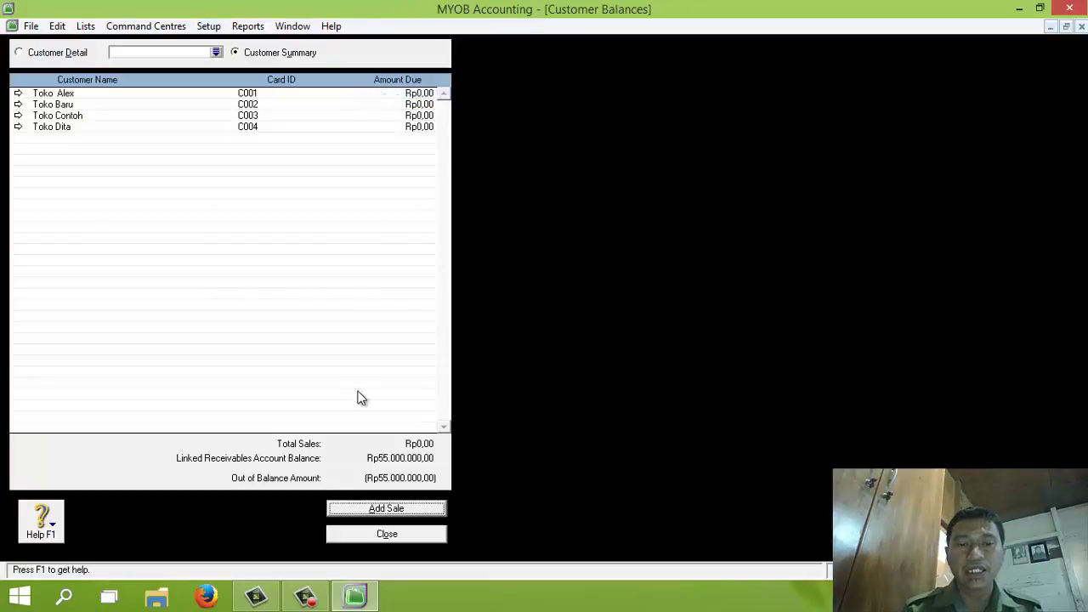
pyautogui.click(387, 509)
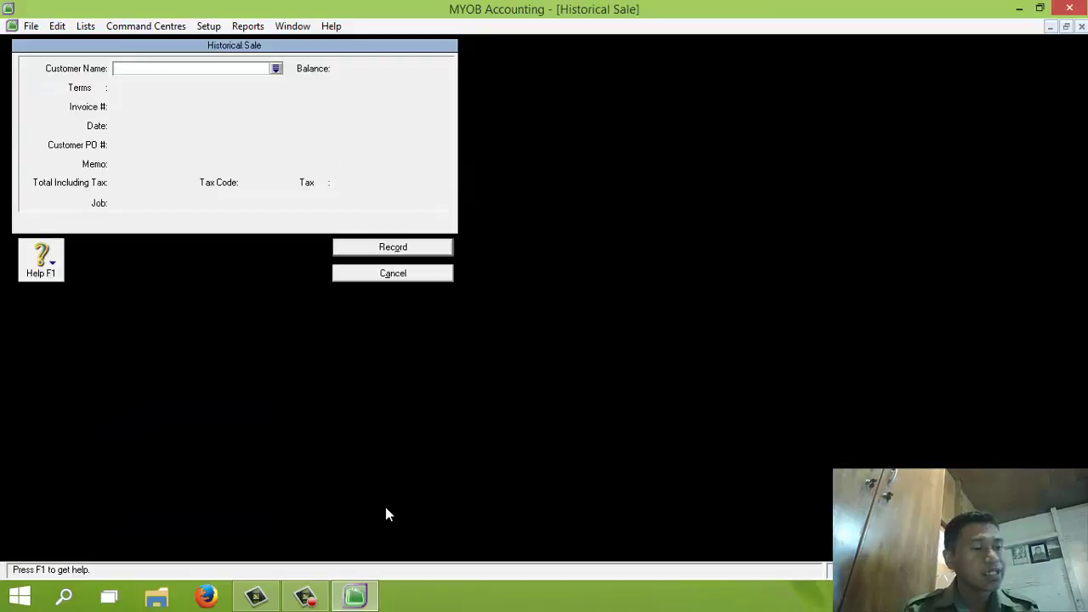
# Enter a historical sale for Toko Alex: invoice FPJ11-8, dated 20/11/2013, memo Saldo Utang
pyautogui.click(276, 68)
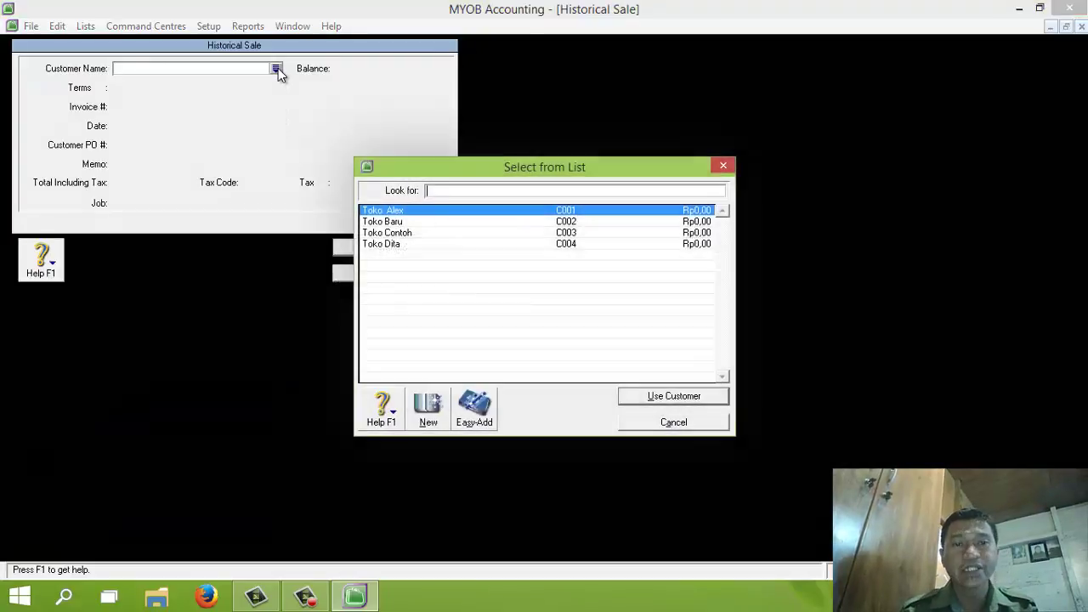
pyautogui.doubleClick(391, 213)
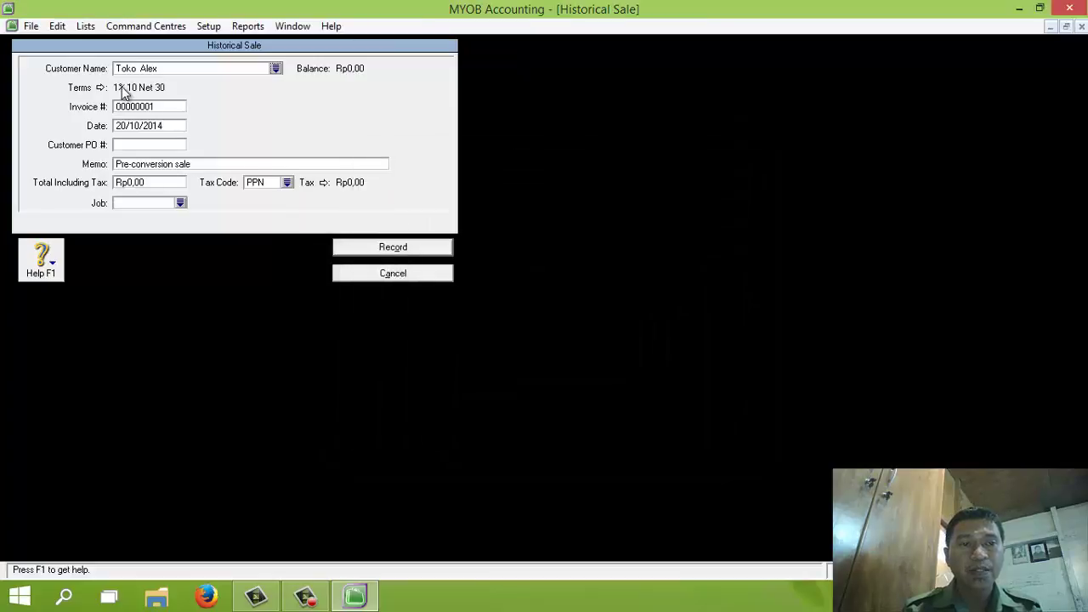
pyautogui.click(147, 108)
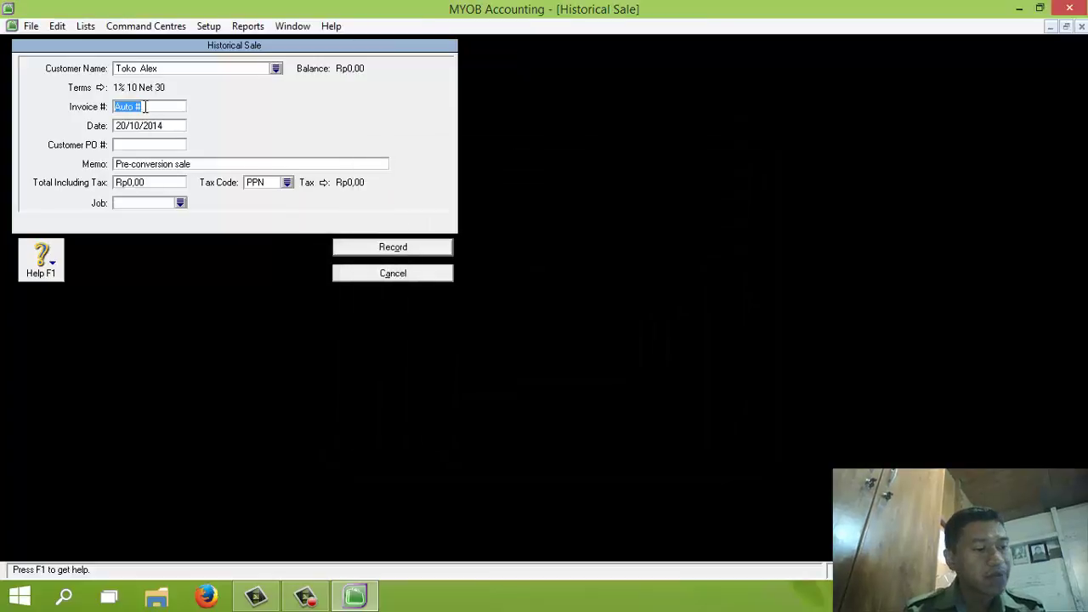
pyautogui.write('FPJ11-8')
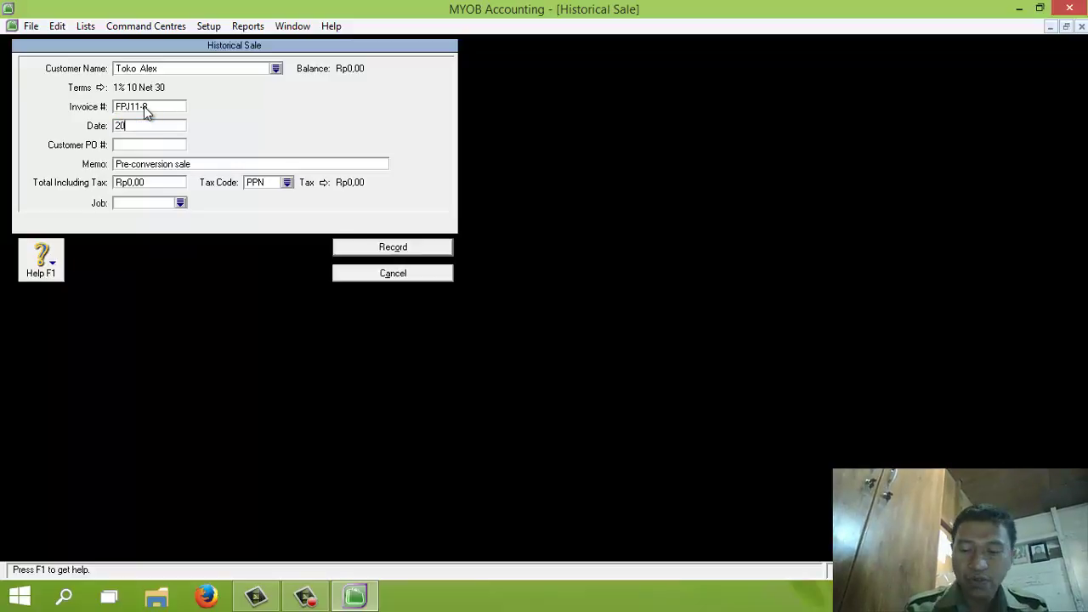
pyautogui.write('20/11/2013')
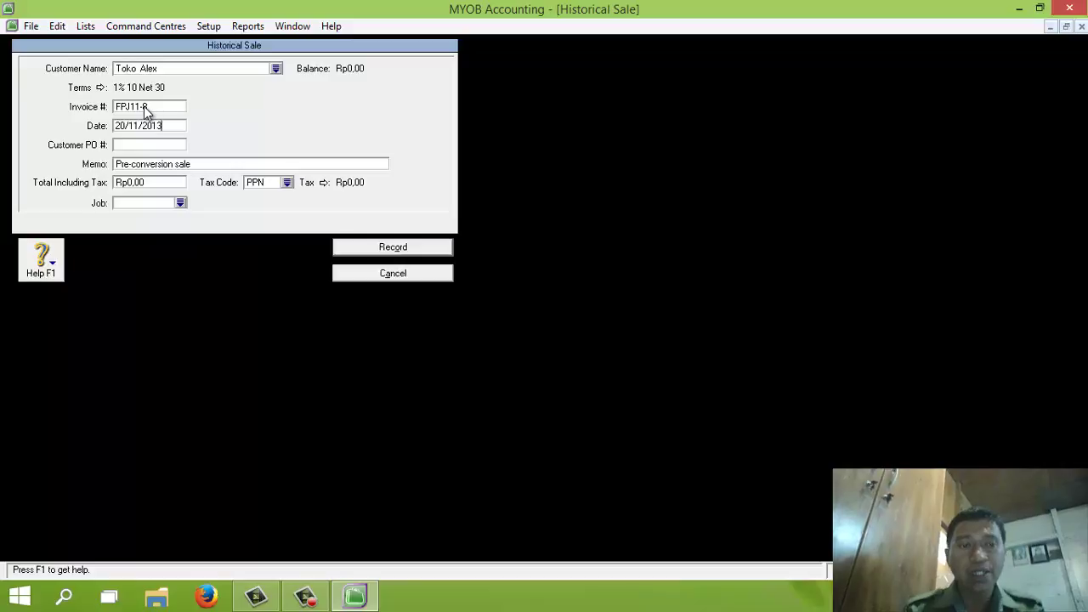
pyautogui.click(151, 165)
pyautogui.write('Sald')
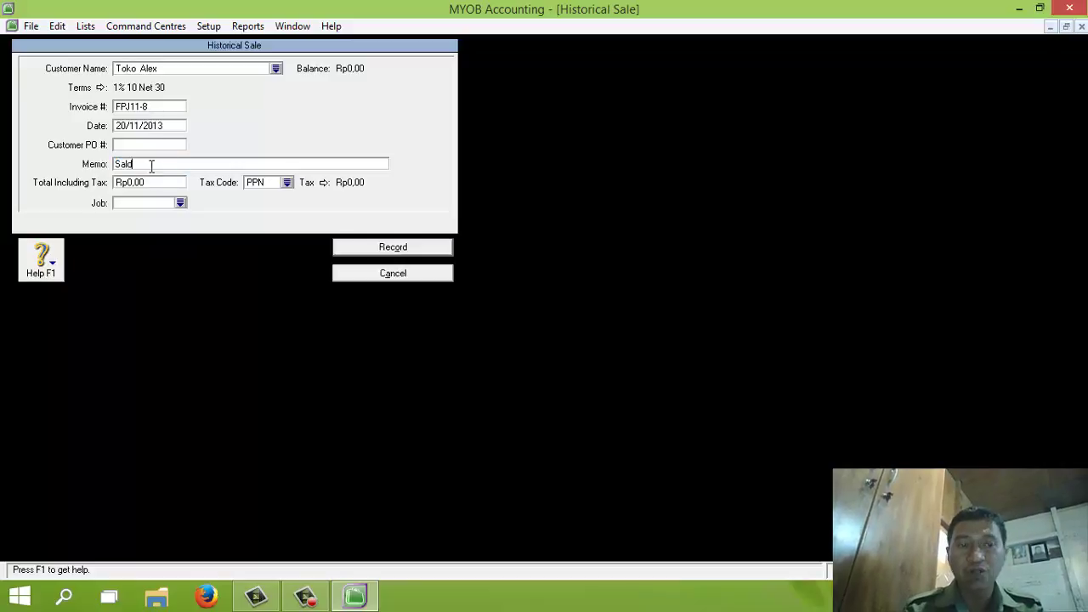
pyautogui.write('o Utang')
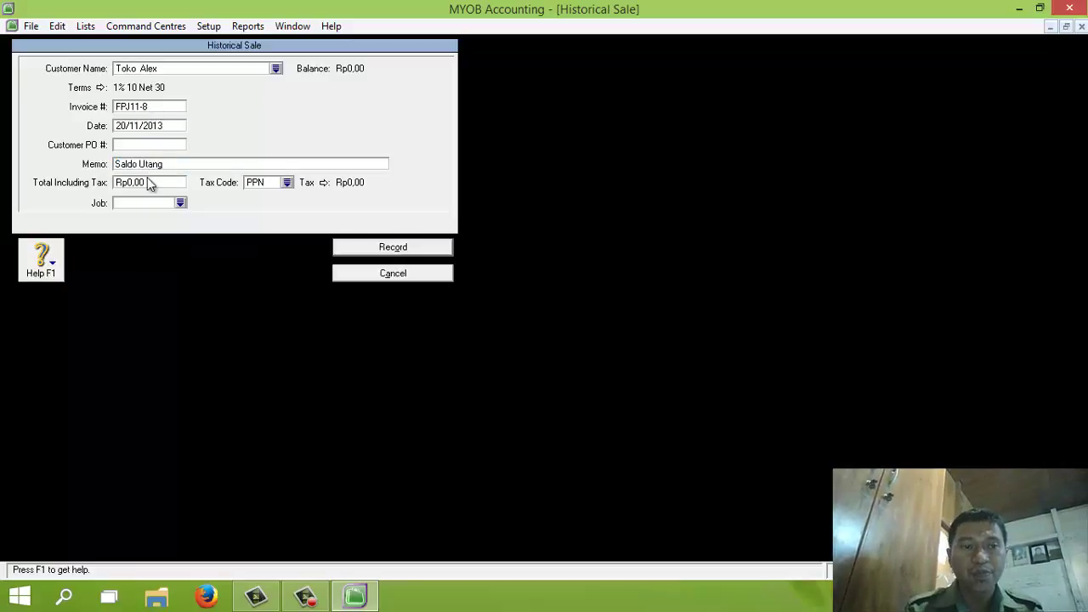
# Set the sale total to 22,000,000 with tax code N-T and record it
pyautogui.click(147, 182)
pyautogui.write('22000000')
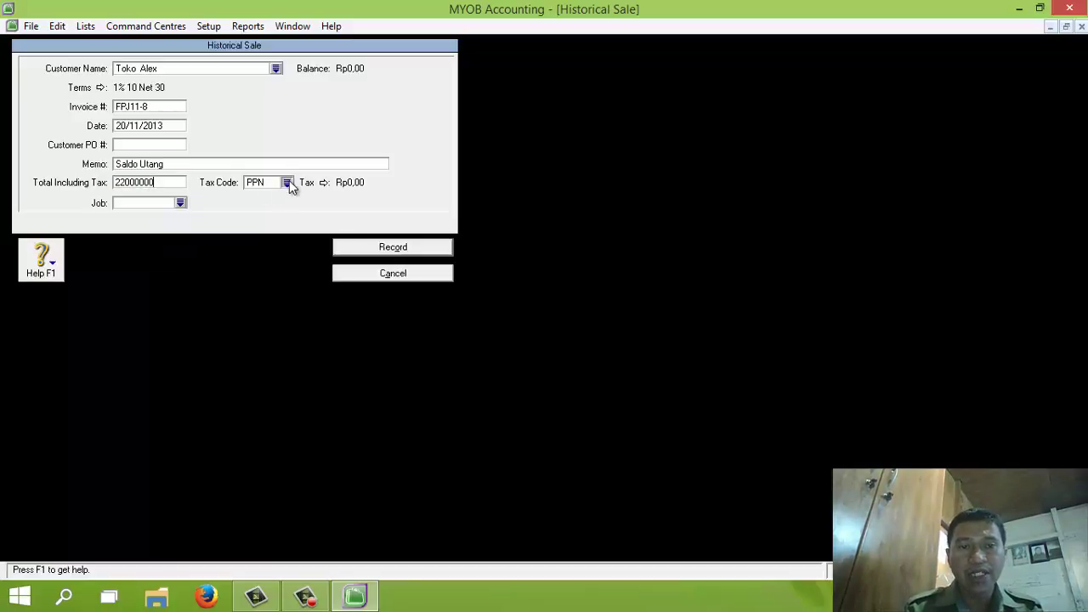
pyautogui.click(288, 181)
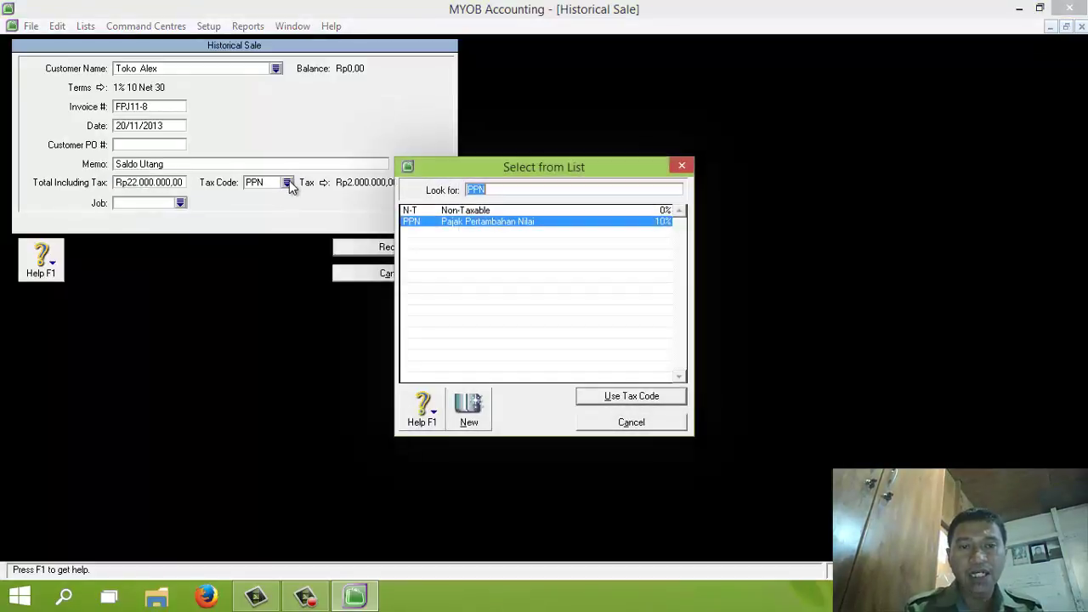
pyautogui.doubleClick(432, 213)
pyautogui.click(390, 249)
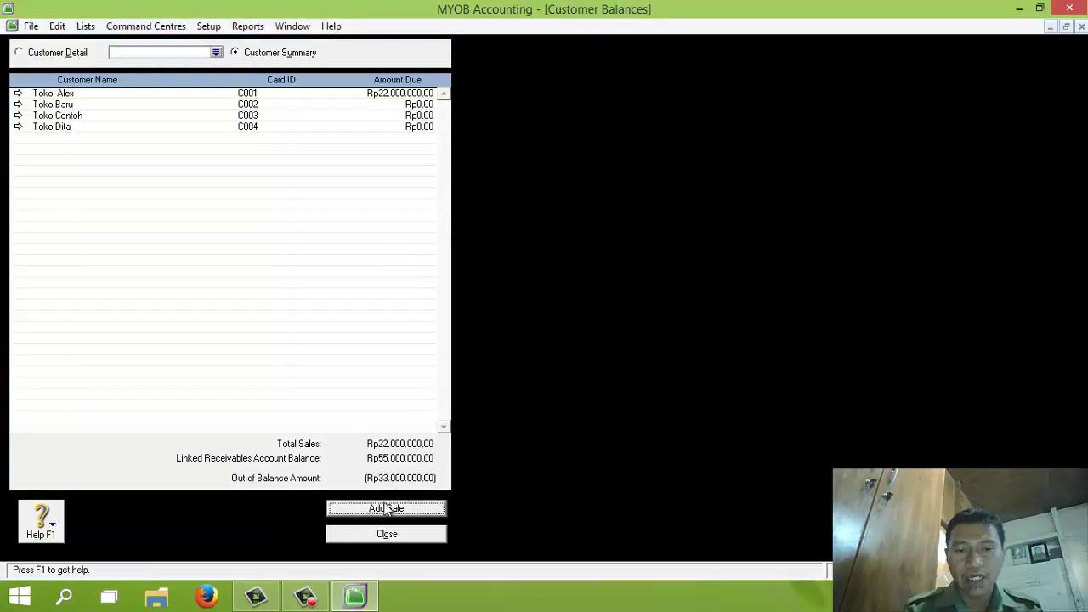
# Add a historical sale for Toko Baru: invoice FPJ11-11, dated 25/11/2013, memo Saldo Piutang
pyautogui.click(380, 509)
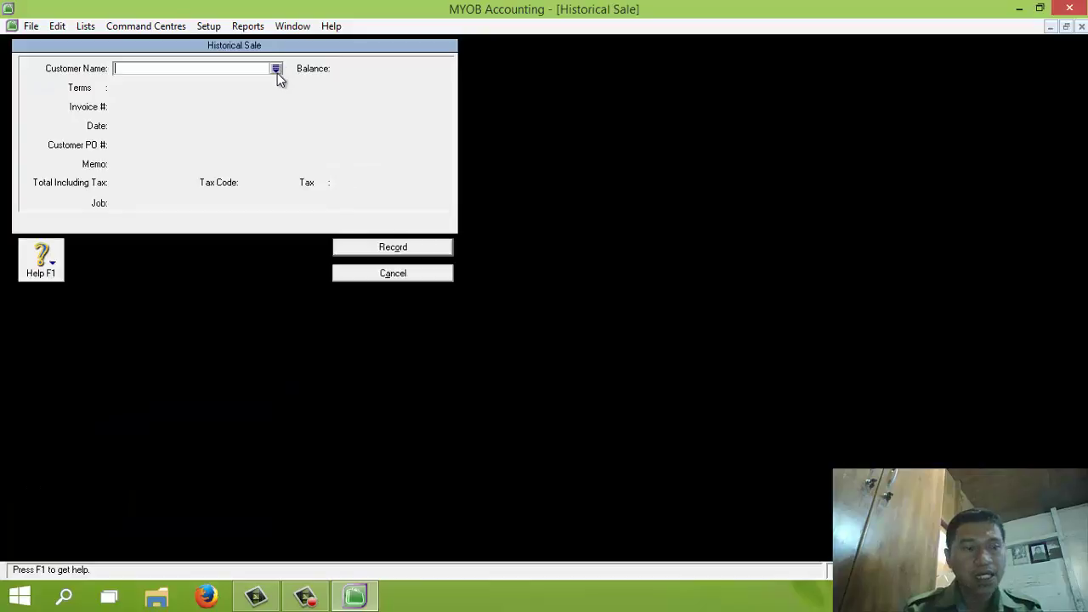
pyautogui.click(276, 69)
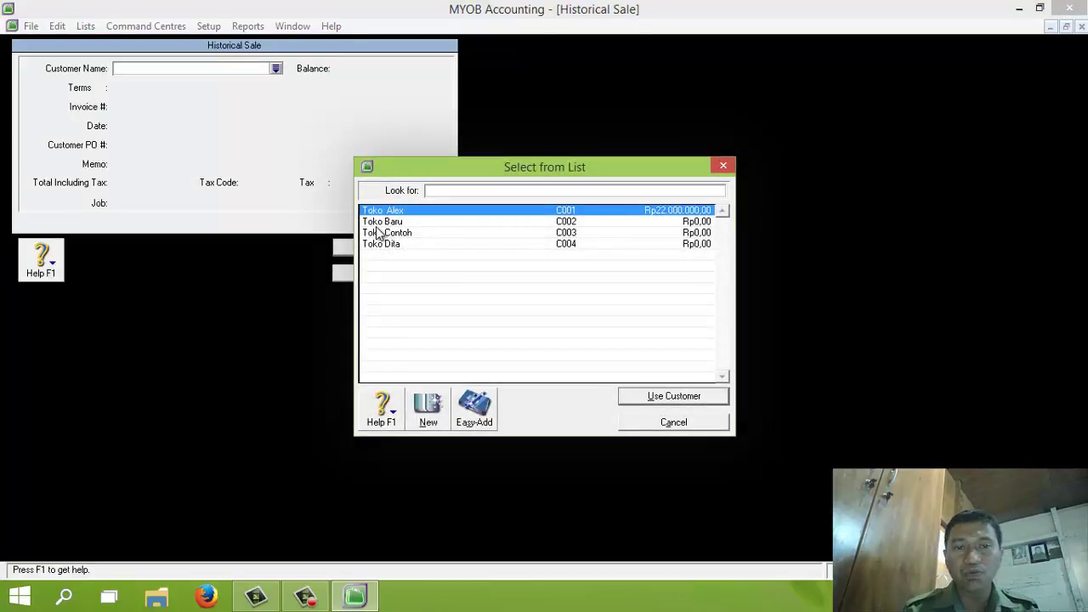
pyautogui.doubleClick(388, 222)
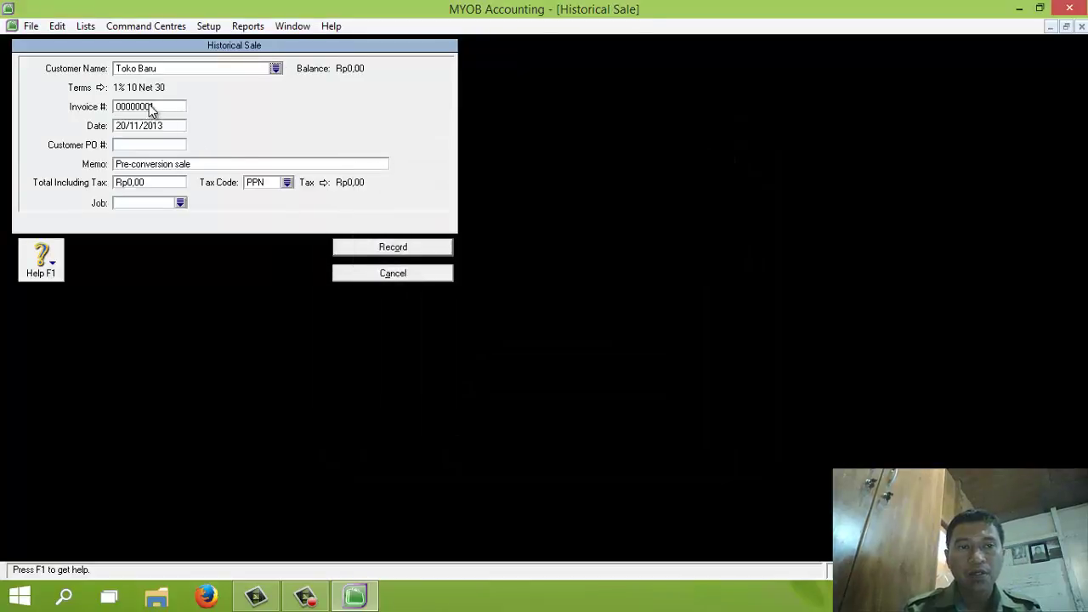
pyautogui.click(150, 105)
pyautogui.write('FPJ11-11')
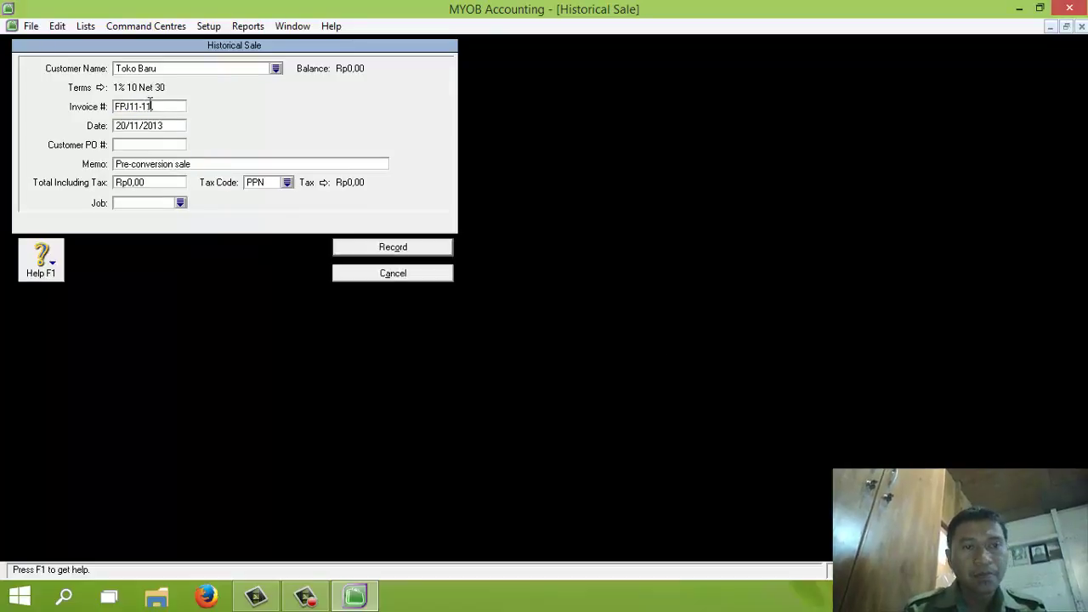
pyautogui.press('Tab')
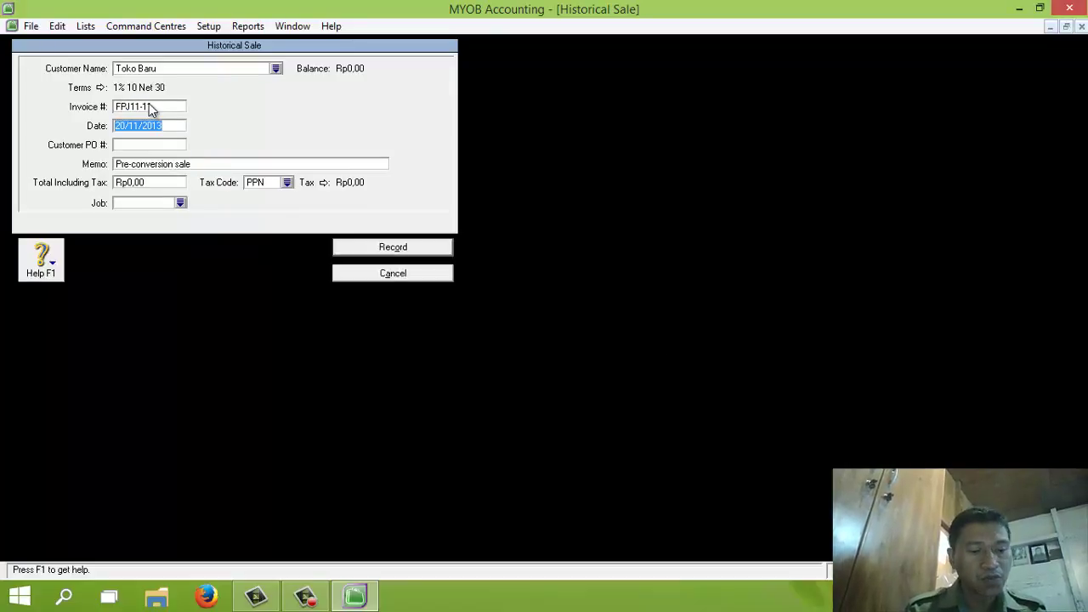
pyautogui.write('25/11')
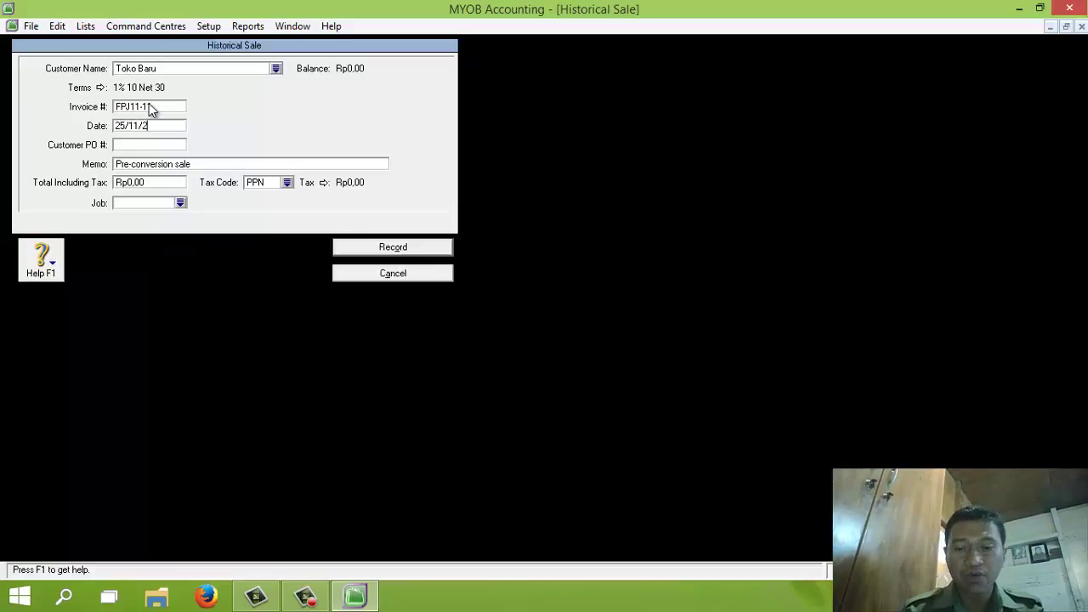
pyautogui.write('/2013')
pyautogui.click(162, 163)
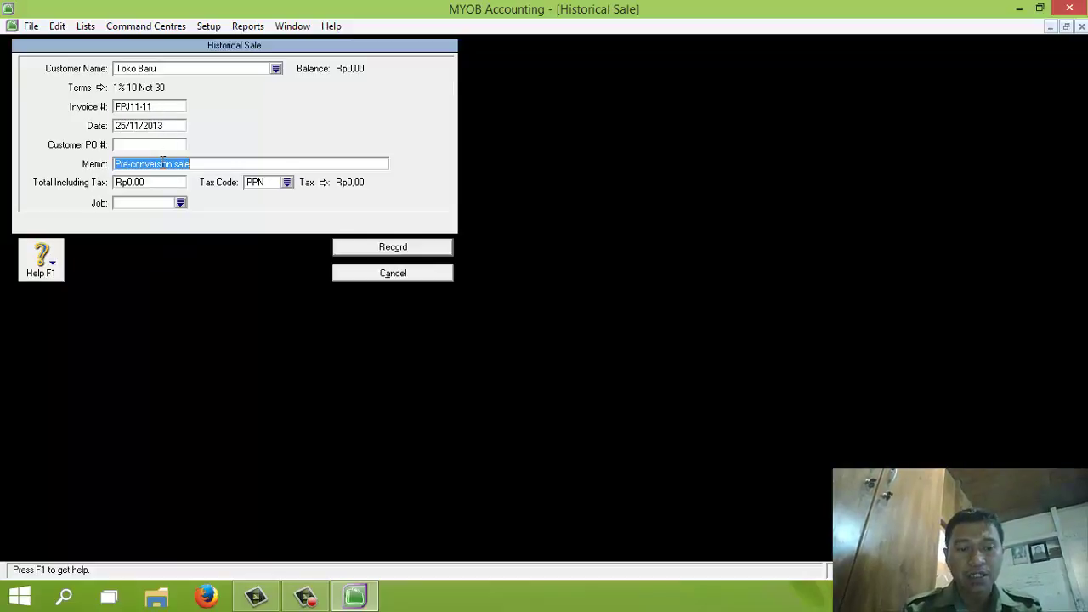
pyautogui.write('Saldo Piut')
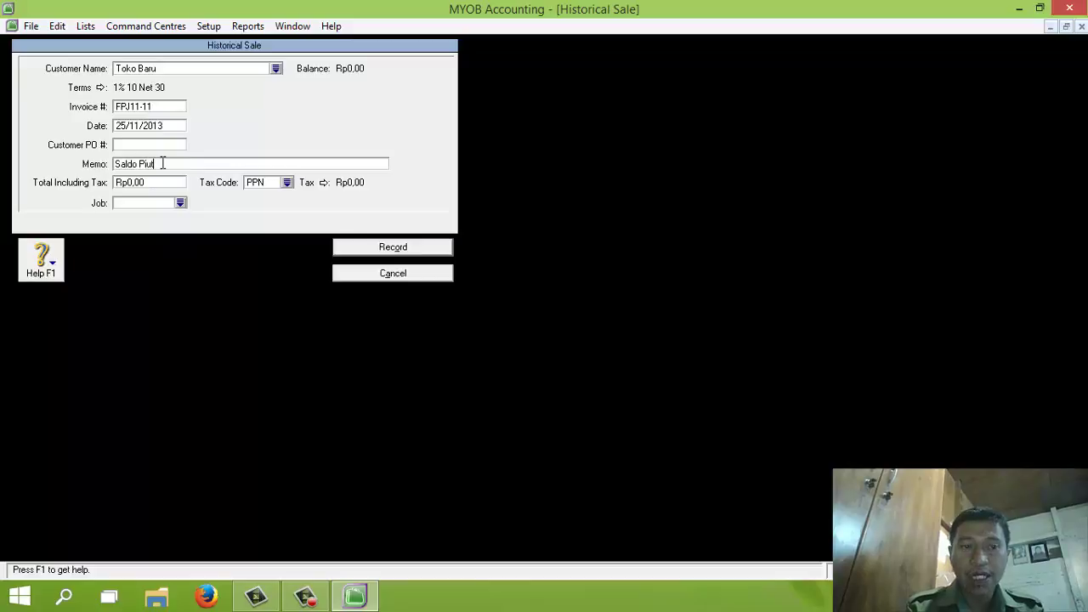
pyautogui.write('ang')
# Set the sale total to 16,500,000 with tax code N-T and record it
pyautogui.click(154, 184)
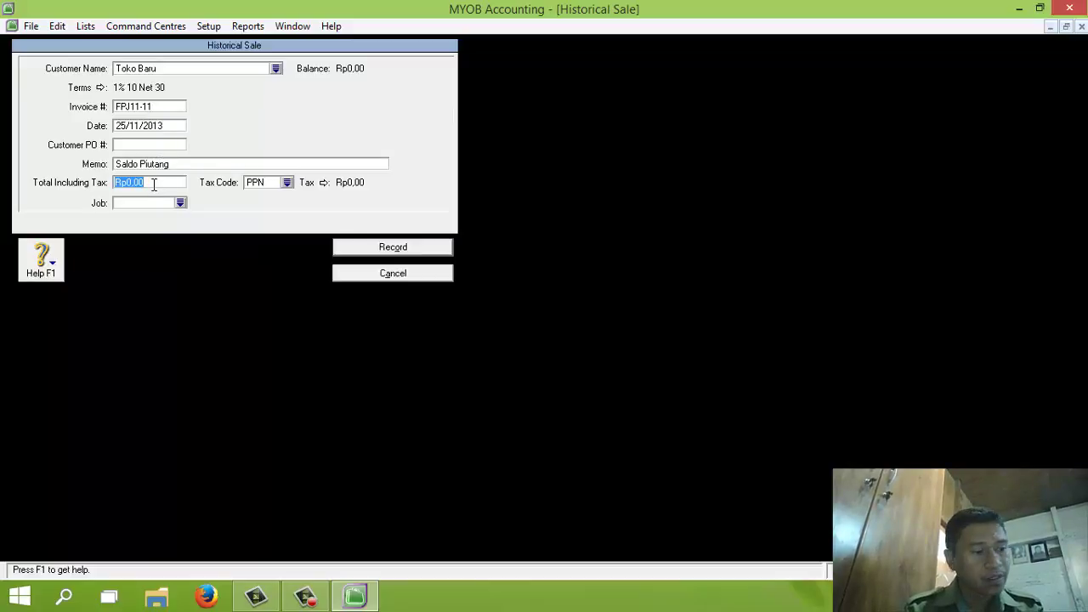
pyautogui.write('16500000')
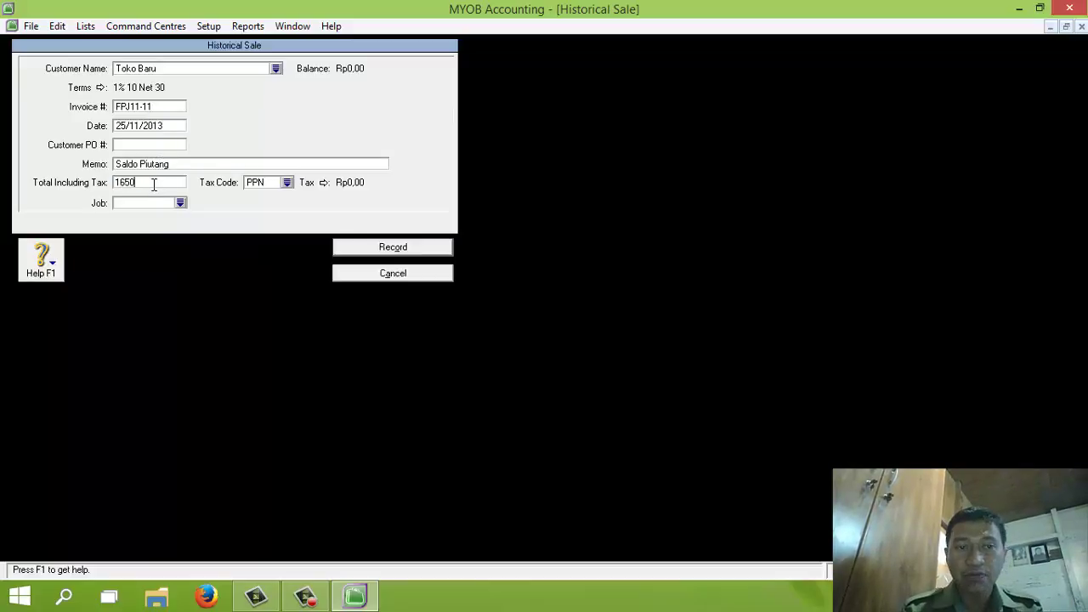
pyautogui.click(289, 186)
pyautogui.doubleClick(450, 210)
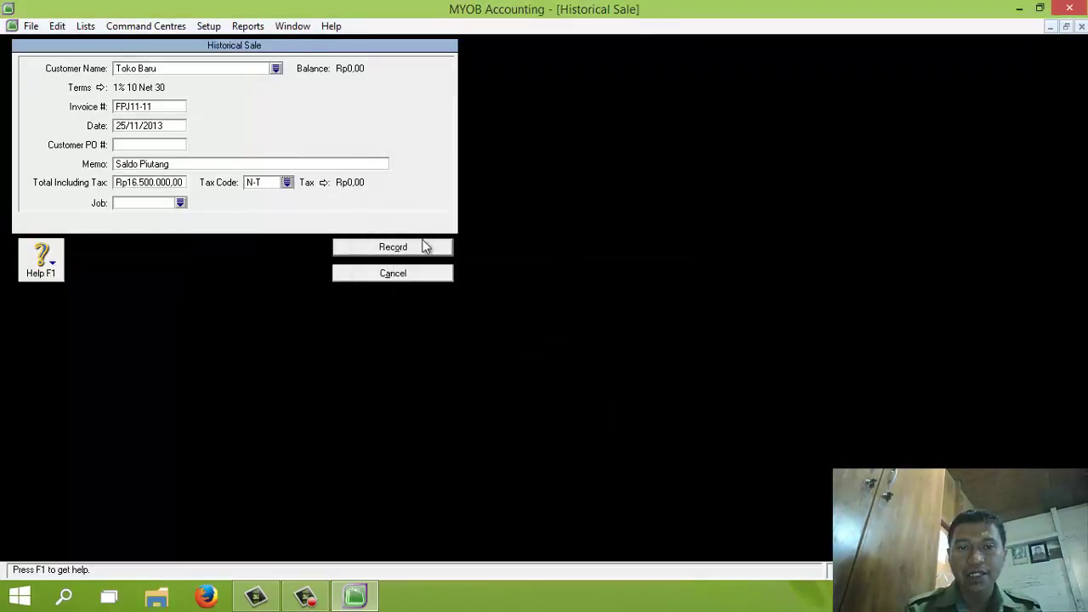
pyautogui.click(405, 248)
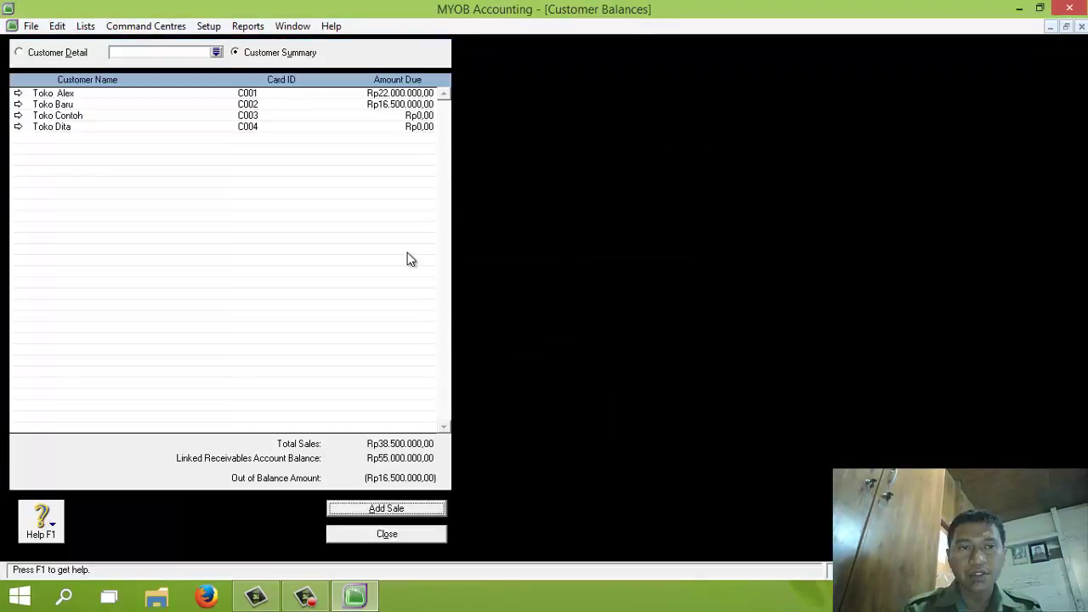
# Add a historical sale for Toko Dita: invoice SPJ11-12, dated 30/11/2013, memo Saldo Piutang
pyautogui.click(387, 509)
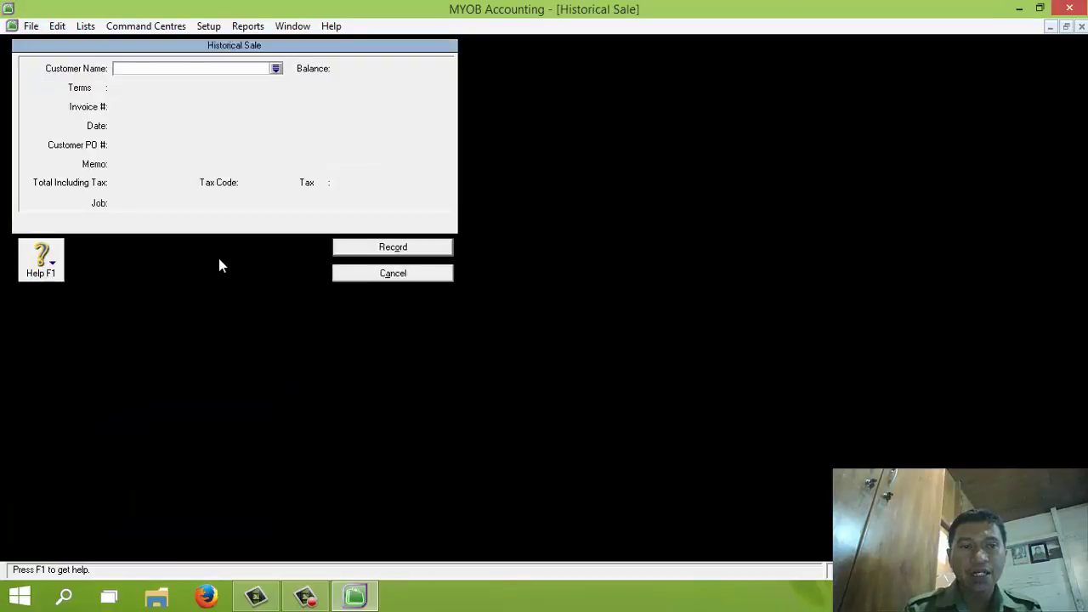
pyautogui.click(276, 69)
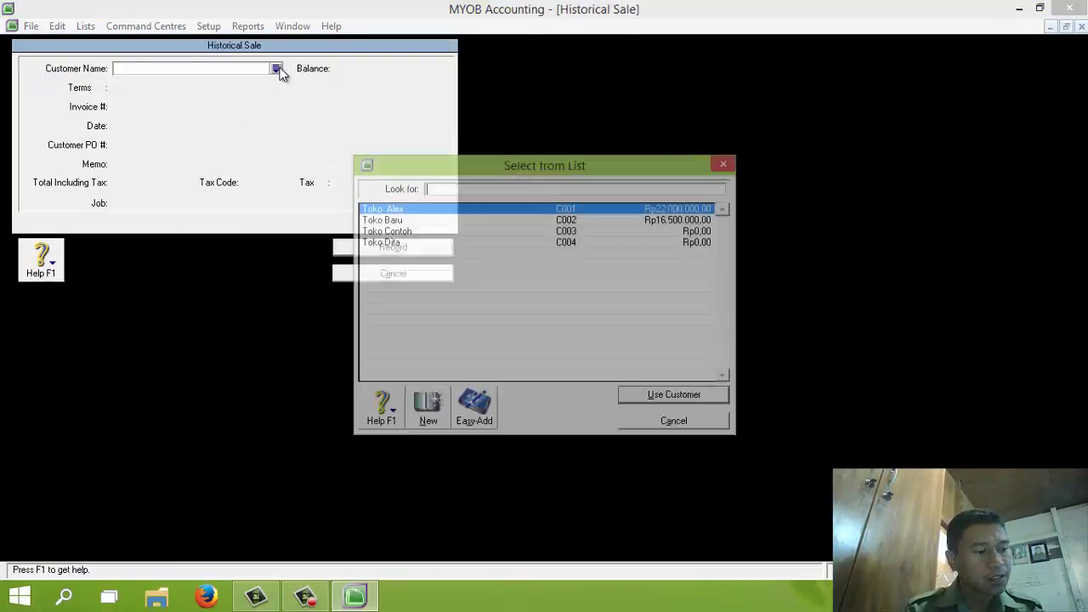
pyautogui.doubleClick(396, 245)
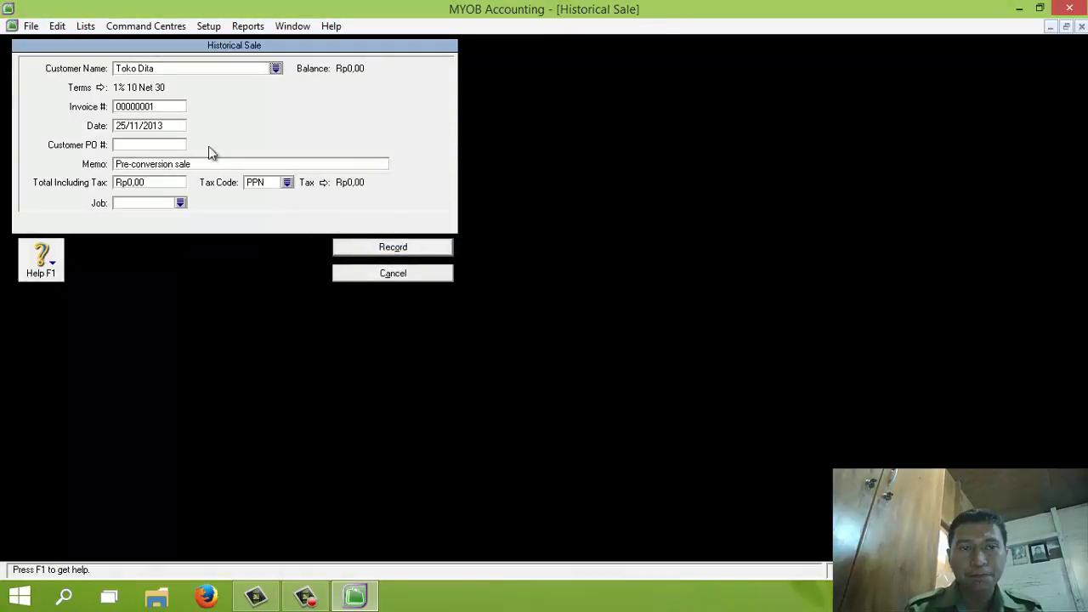
pyautogui.click(148, 107)
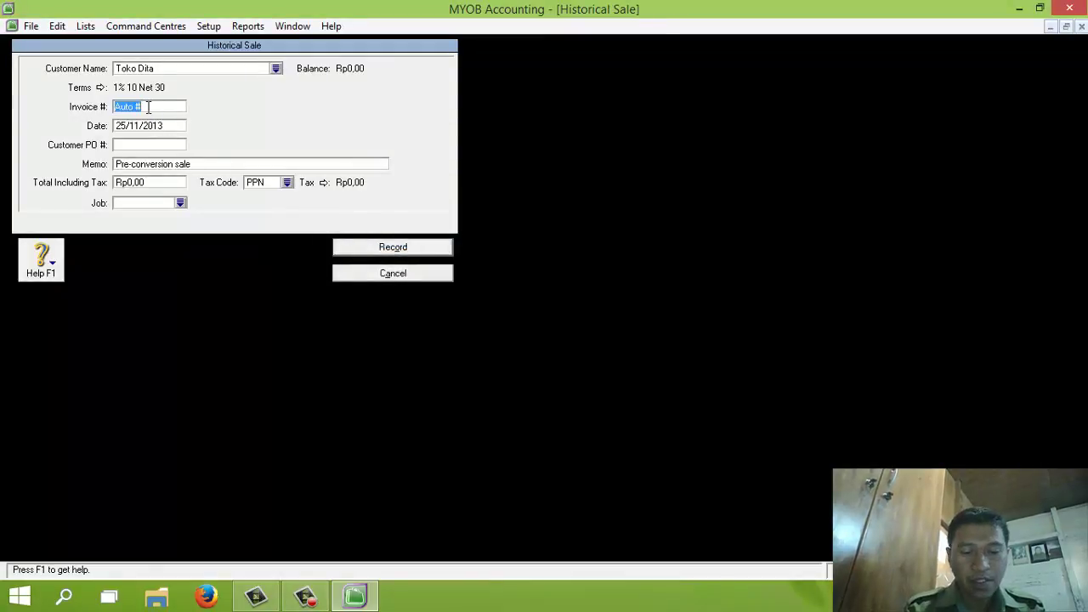
pyautogui.write('SPJ11')
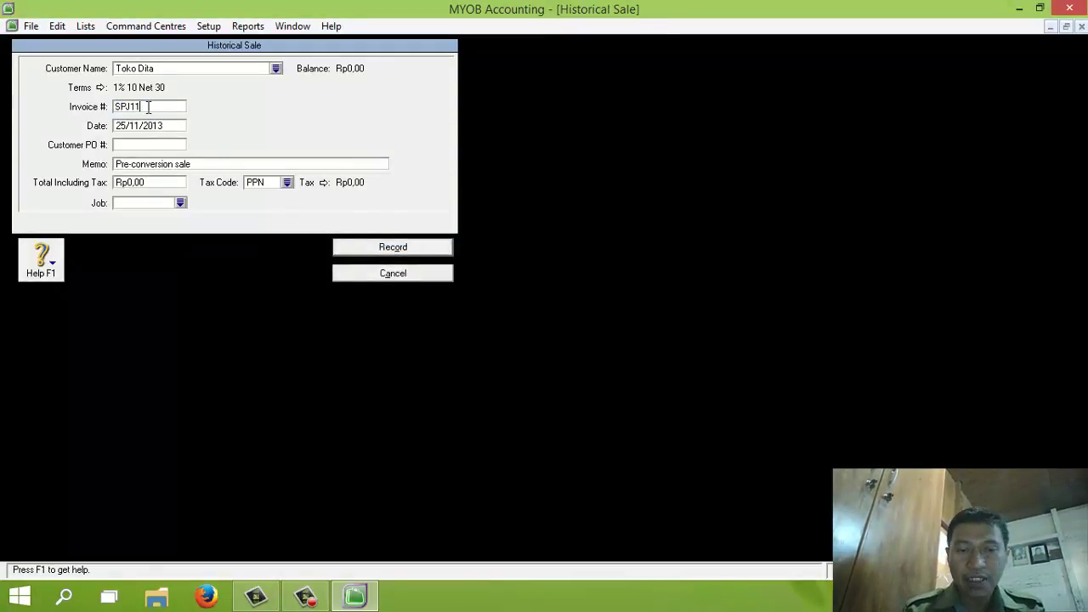
pyautogui.write('-12')
pyautogui.press('Tab')
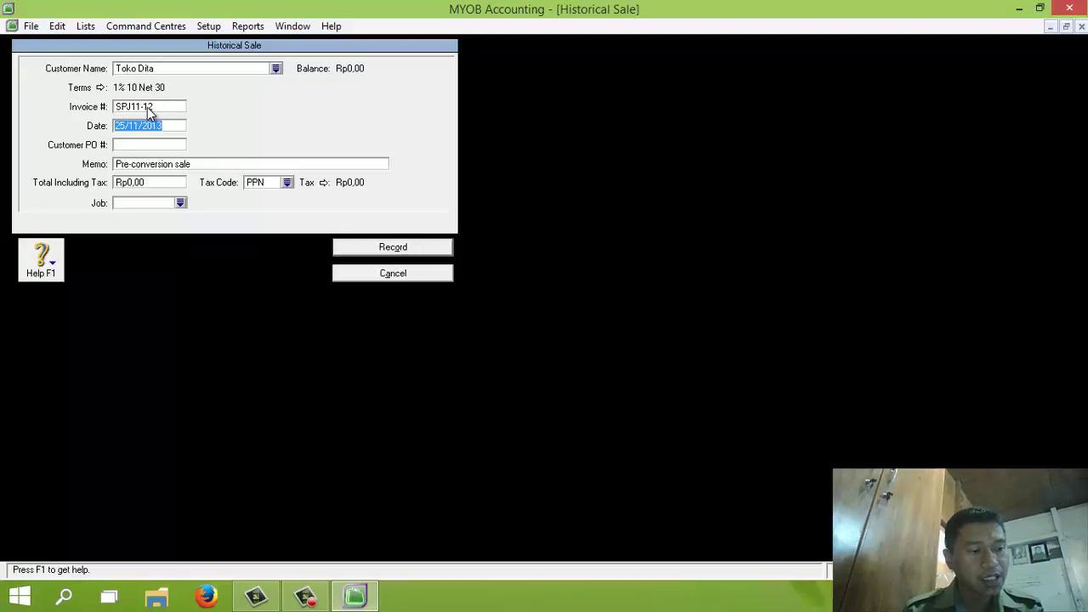
pyautogui.write('30/11/')
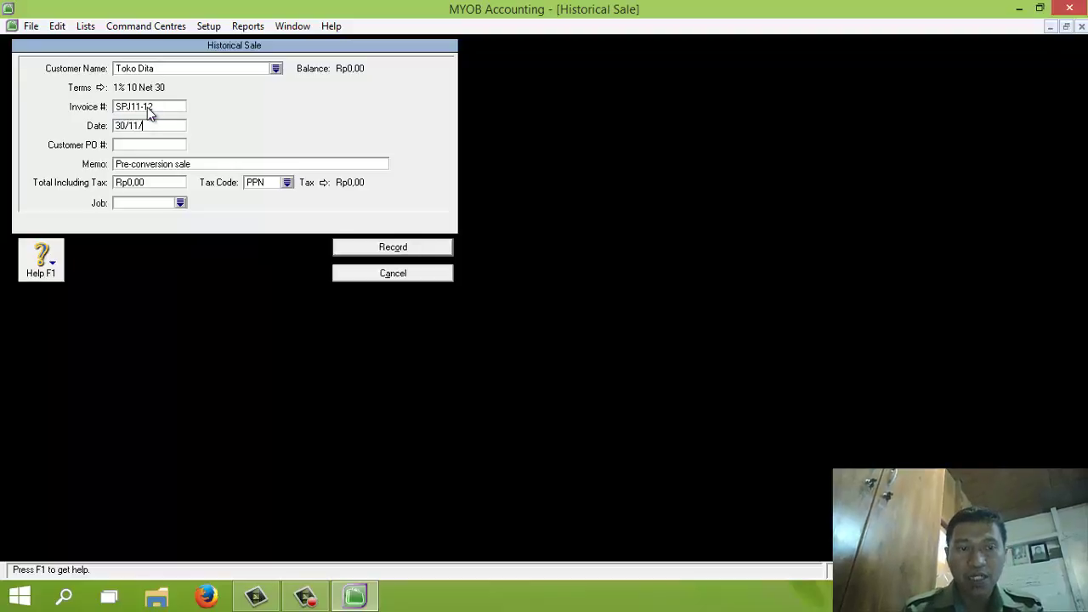
pyautogui.write('2013')
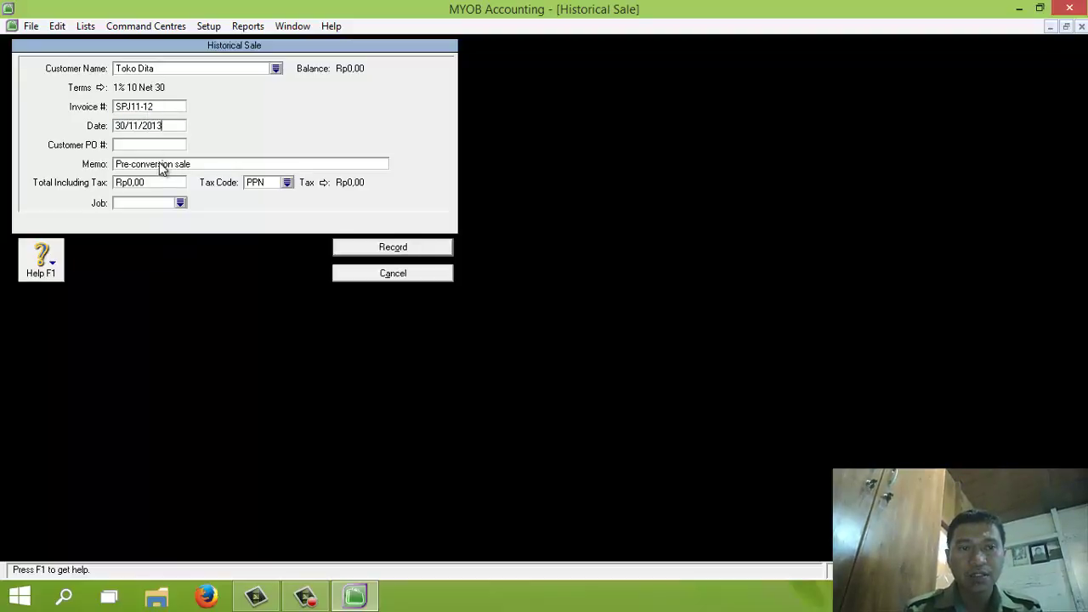
pyautogui.click(161, 165)
pyautogui.write('Saldo P')
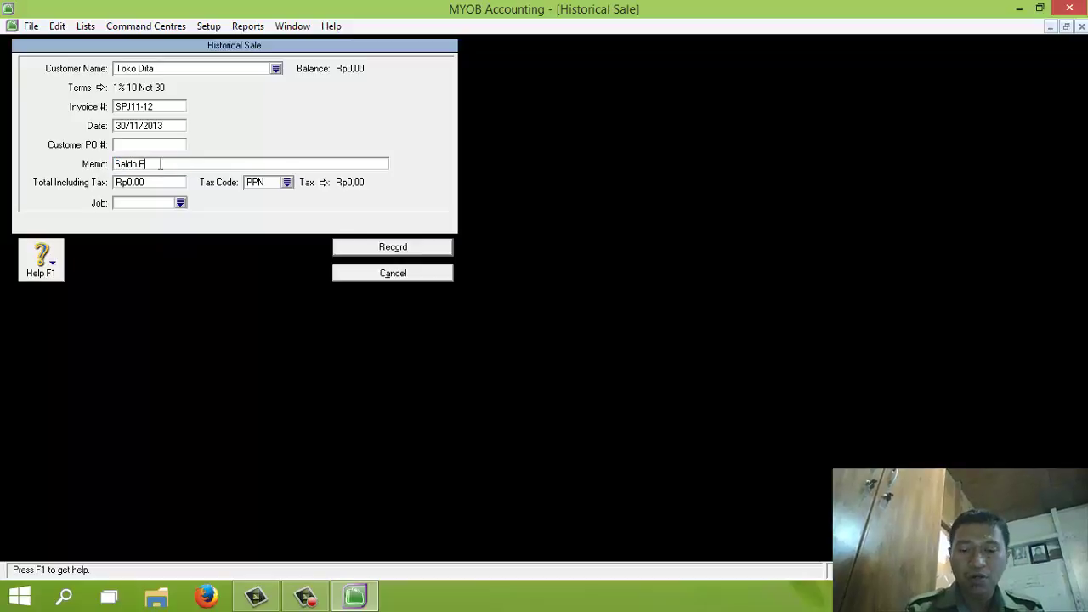
pyautogui.write('iutang')
# Set the total to 16.500.000 with tax code N-T, record it, and acknowledge the balanced message
pyautogui.click(149, 183)
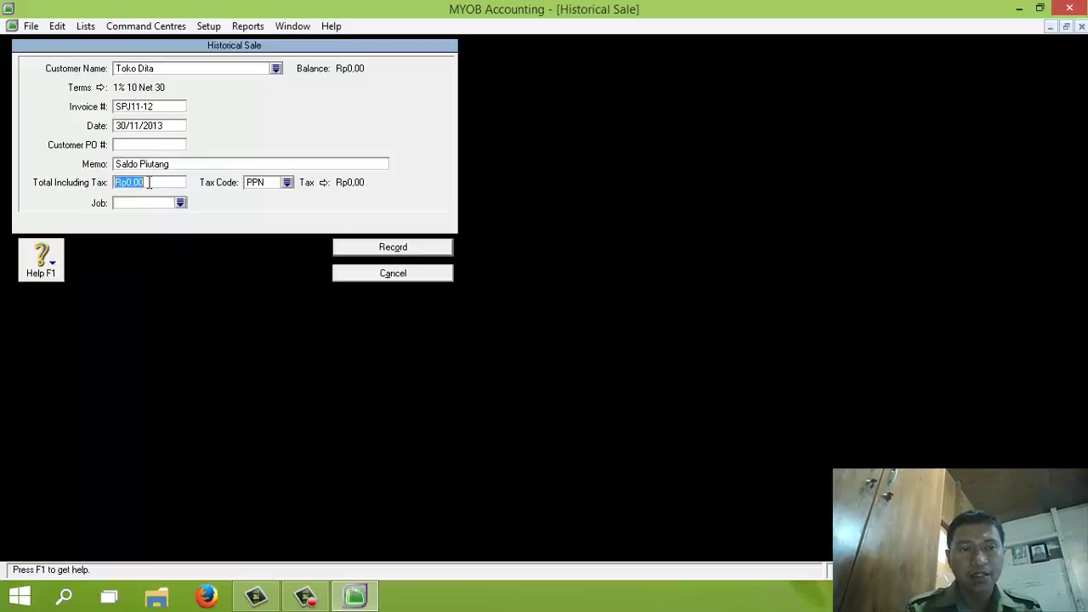
pyautogui.write('16.')
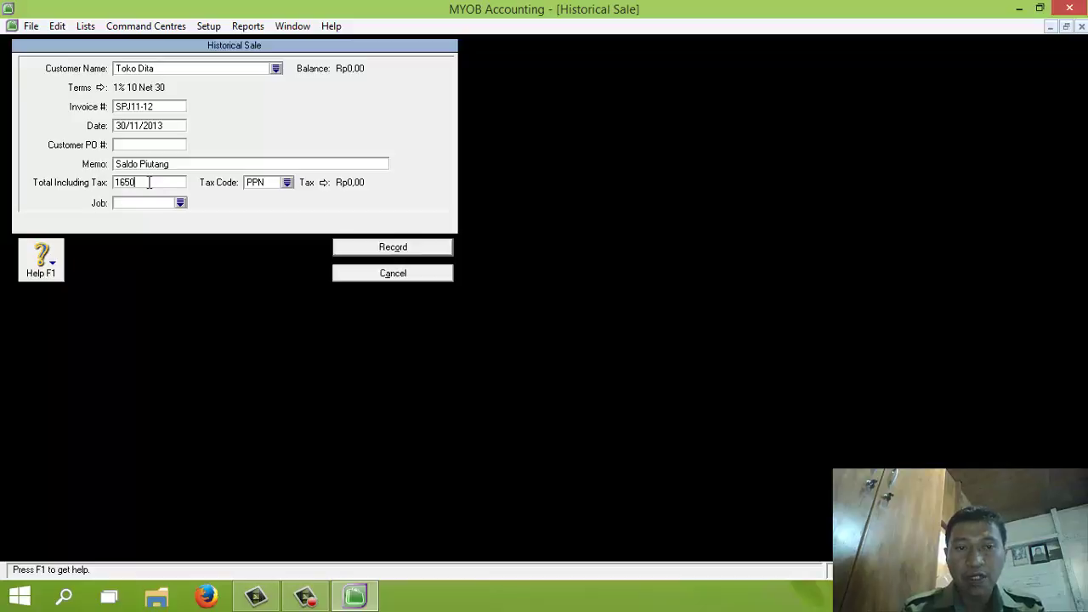
pyautogui.write('500.000')
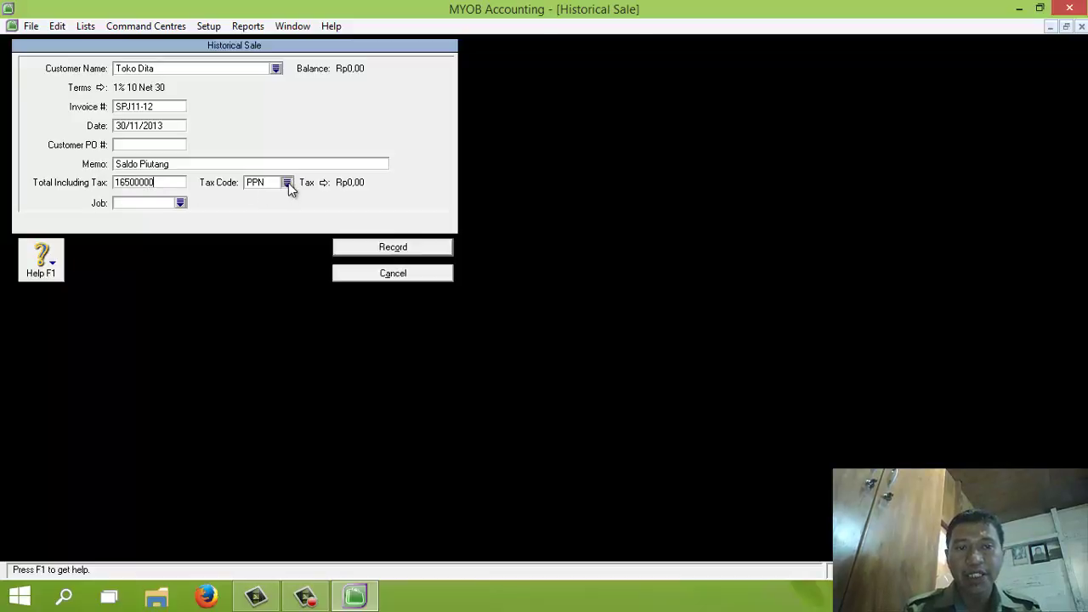
pyautogui.click(286, 183)
pyautogui.doubleClick(467, 212)
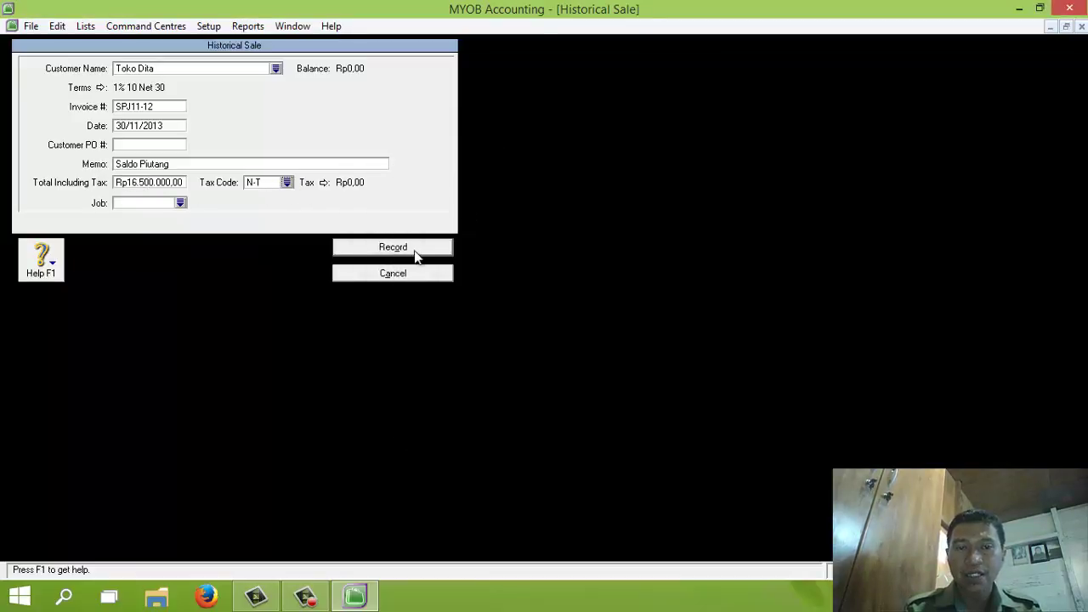
pyautogui.click(401, 253)
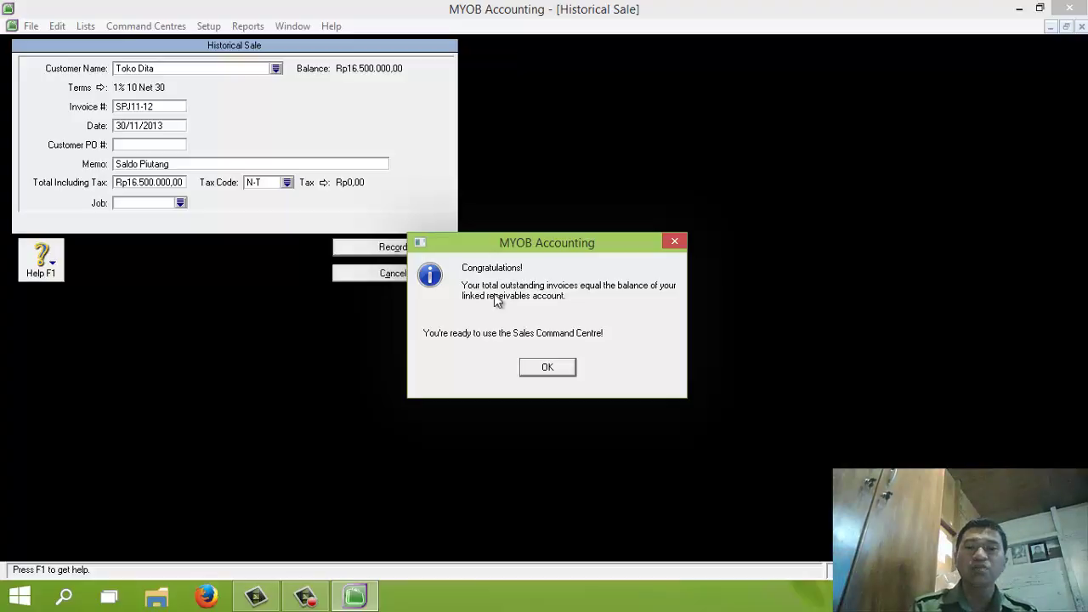
pyautogui.click(547, 368)
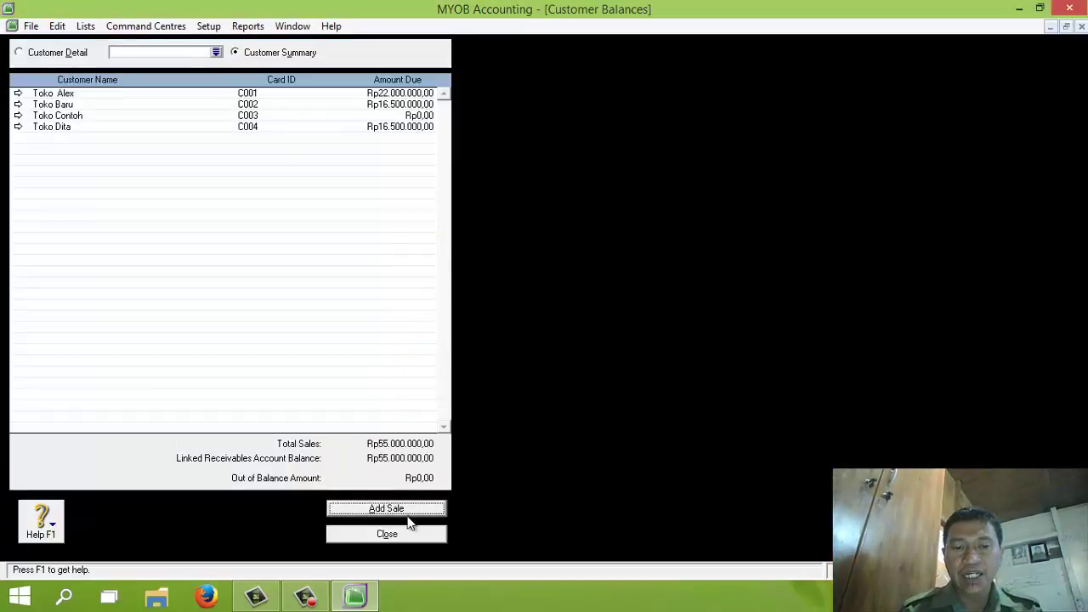
# Close Customer Balances, open Setup > Balances > Supplier Balances and start a historical purchase
pyautogui.click(386, 535)
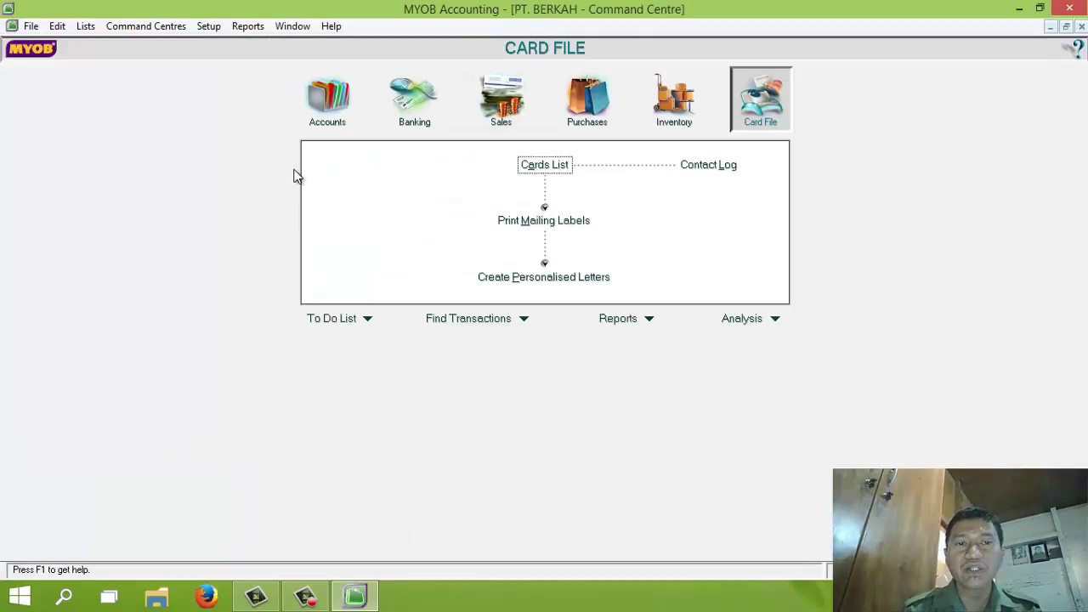
pyautogui.click(210, 28)
pyautogui.moveTo(238, 65)
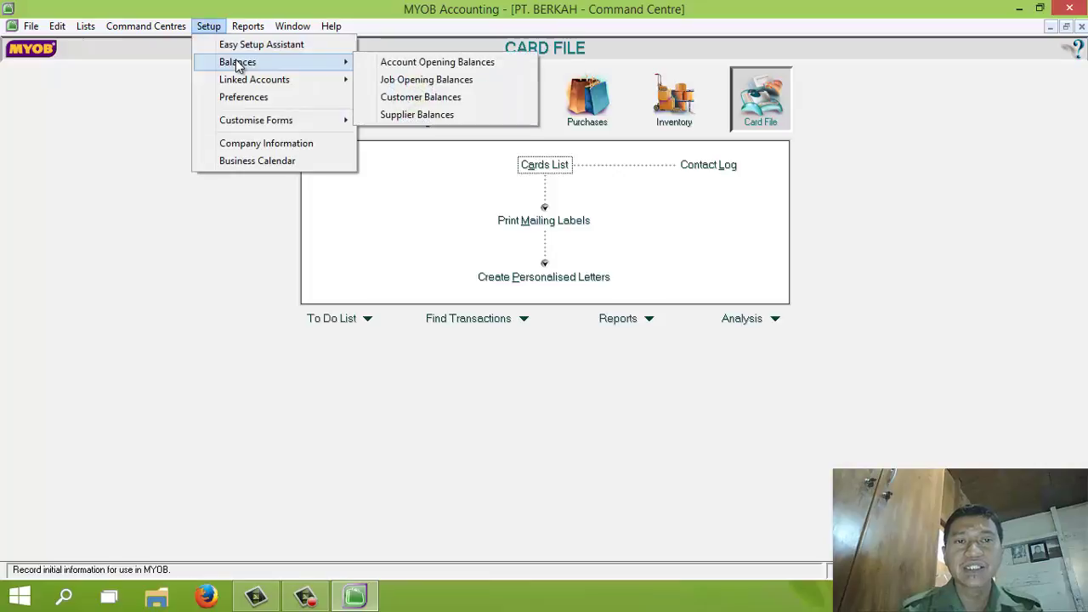
pyautogui.click(391, 115)
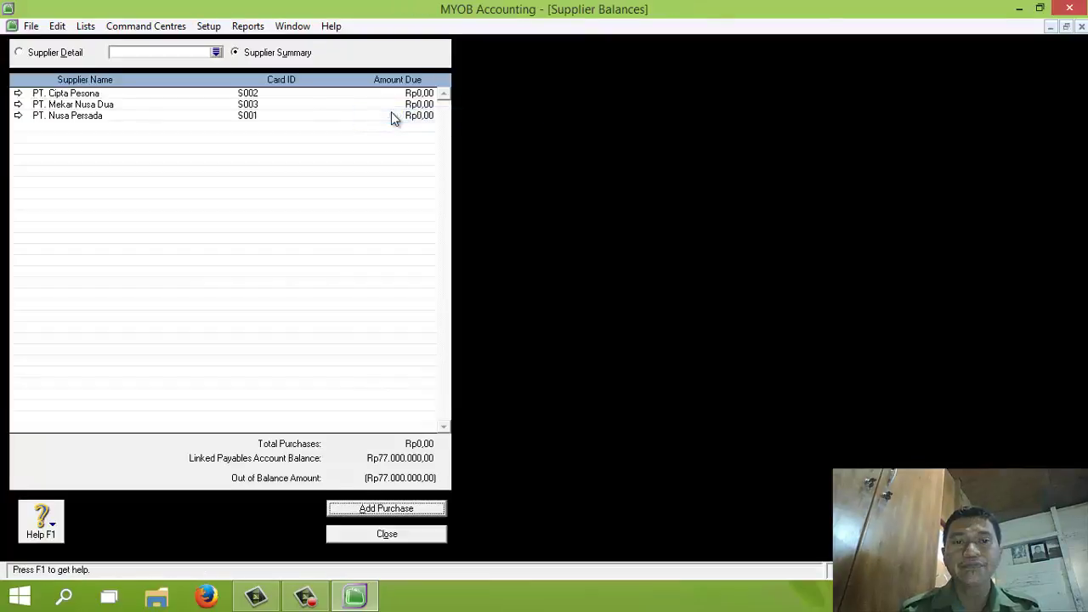
pyautogui.click(386, 507)
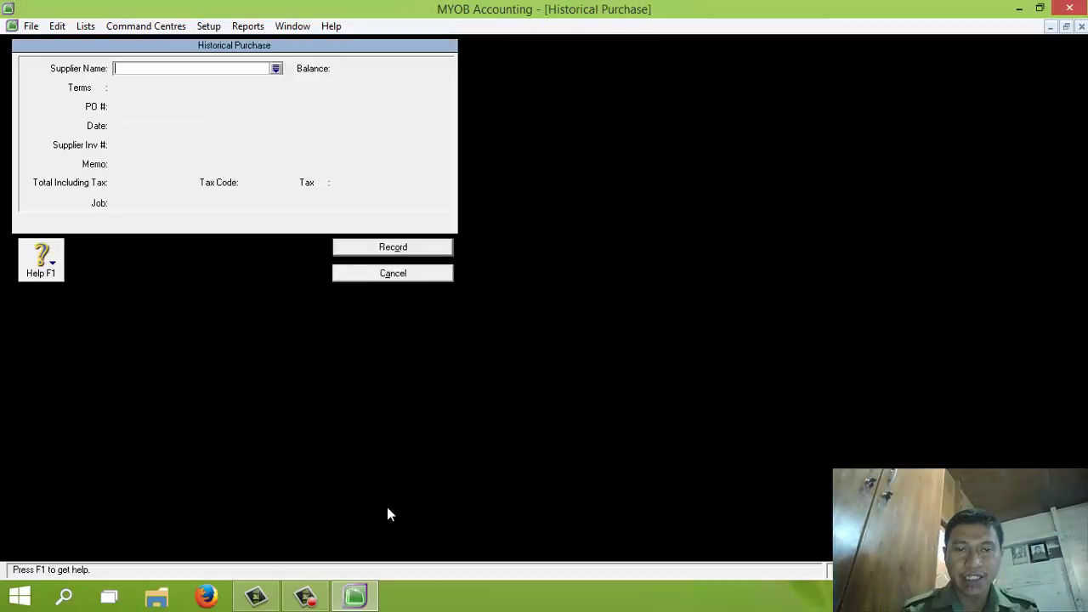
# Enter a purchase for PT. Nusa Persada: PO NP8-11, dated 18/11/2013, memo Saldo Utang
pyautogui.click(277, 68)
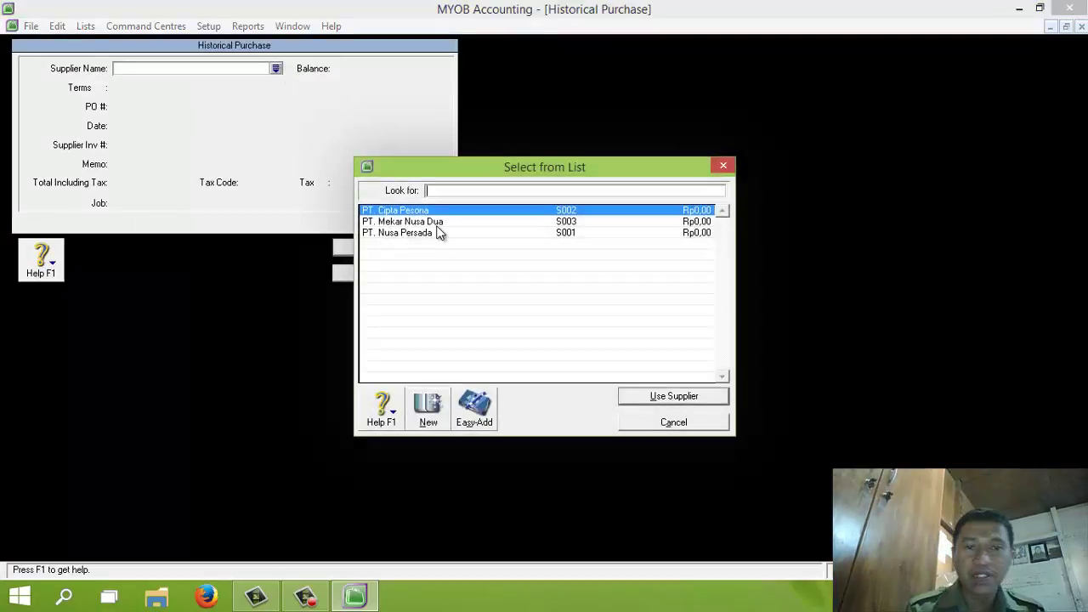
pyautogui.click(407, 235)
pyautogui.doubleClick(407, 235)
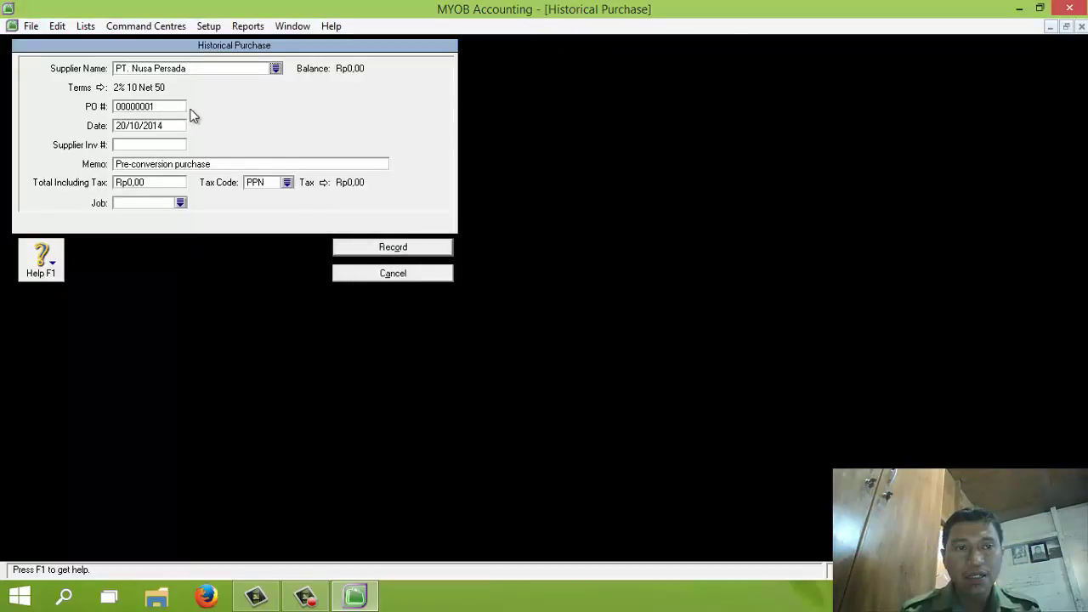
pyautogui.click(151, 106)
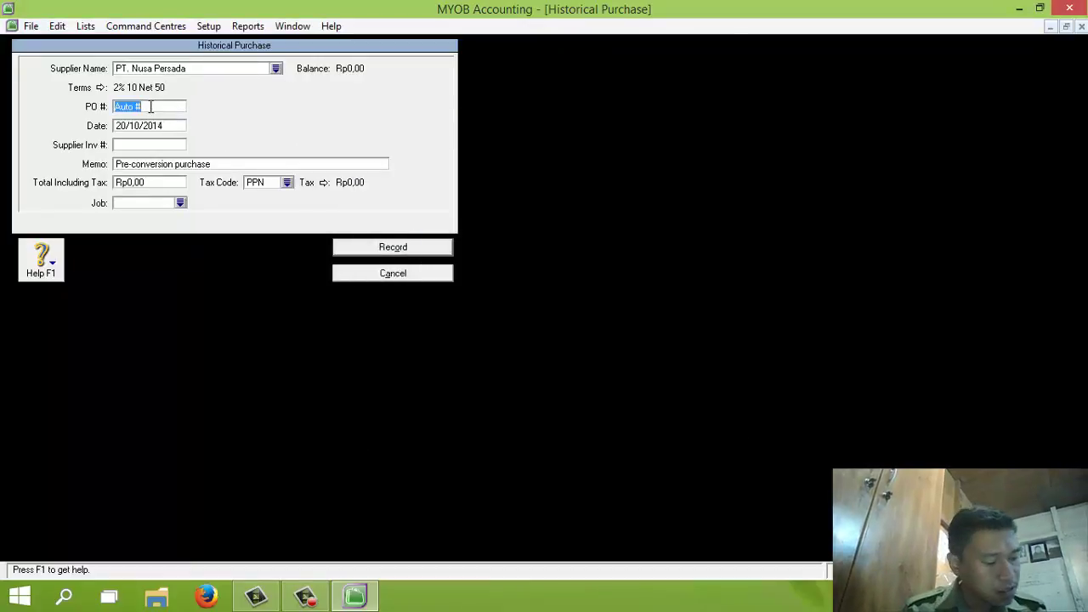
pyautogui.write('NP')
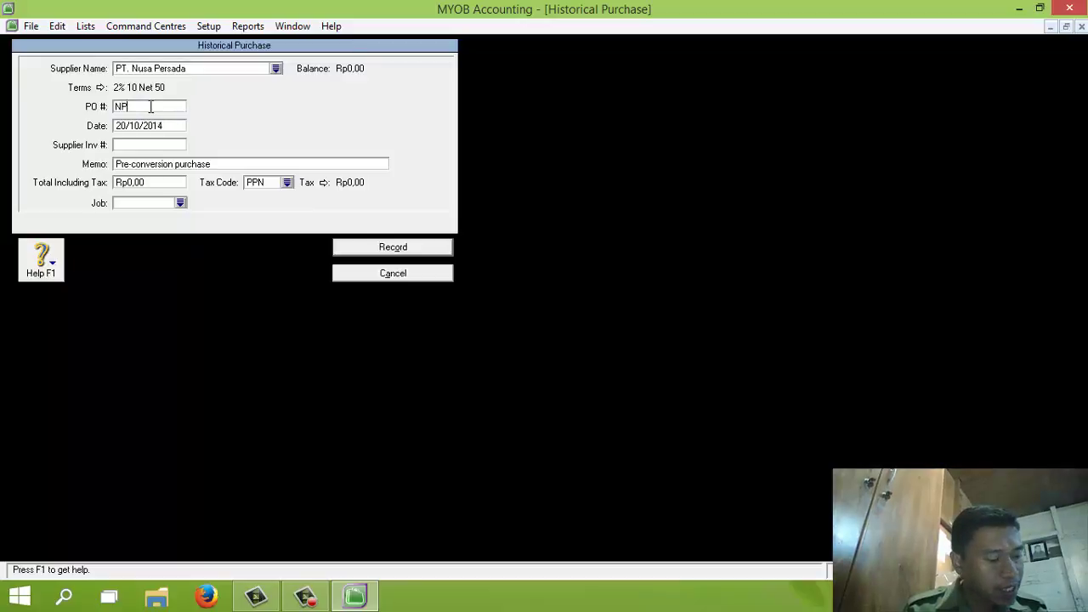
pyautogui.write('8-11')
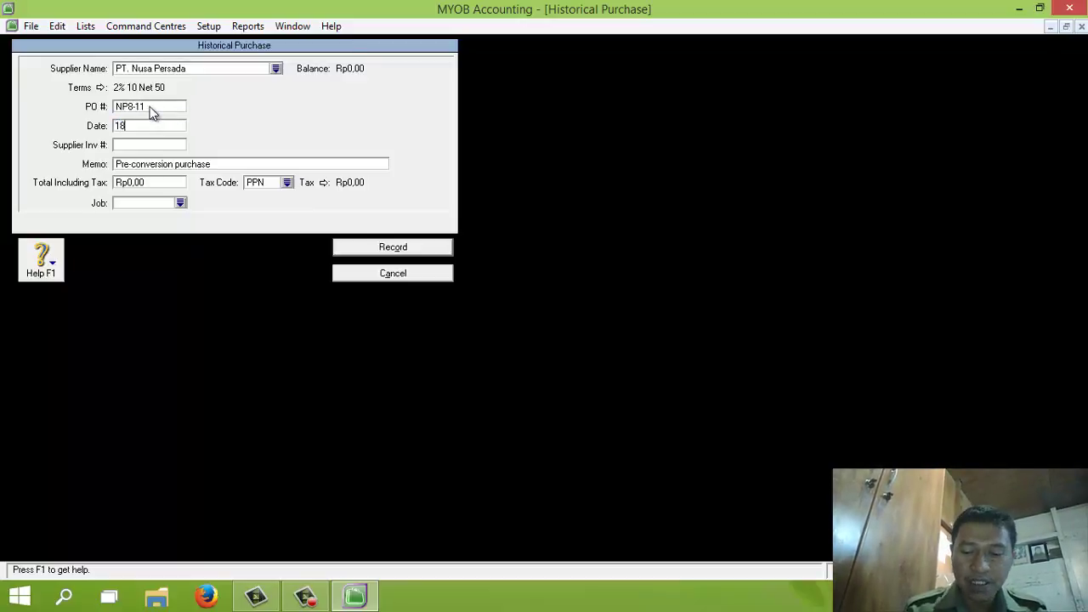
pyautogui.write('18/11/2013')
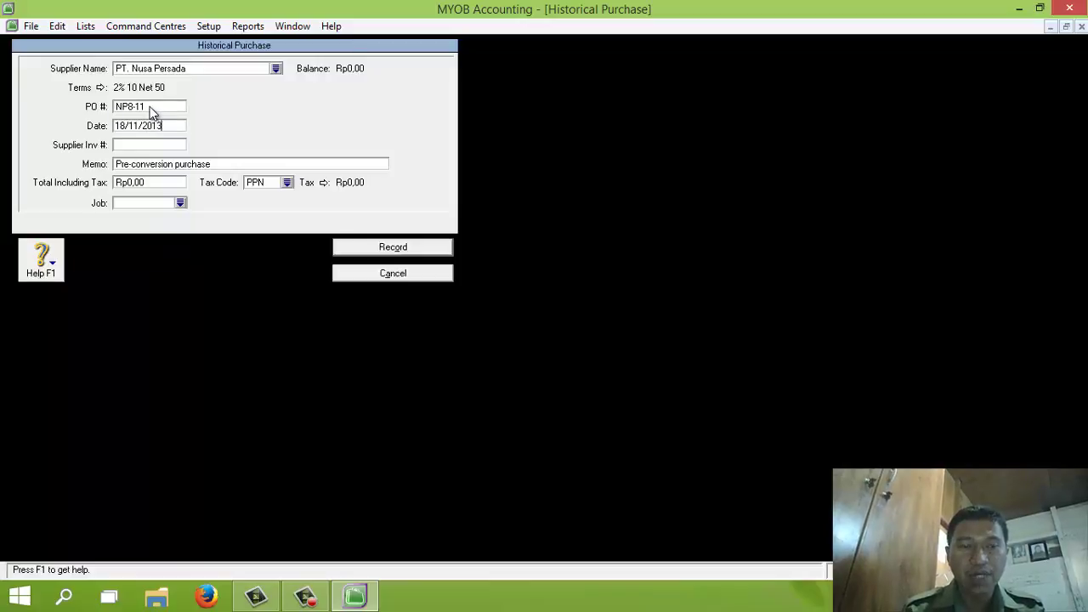
pyautogui.click(150, 164)
pyautogui.write('Sa')
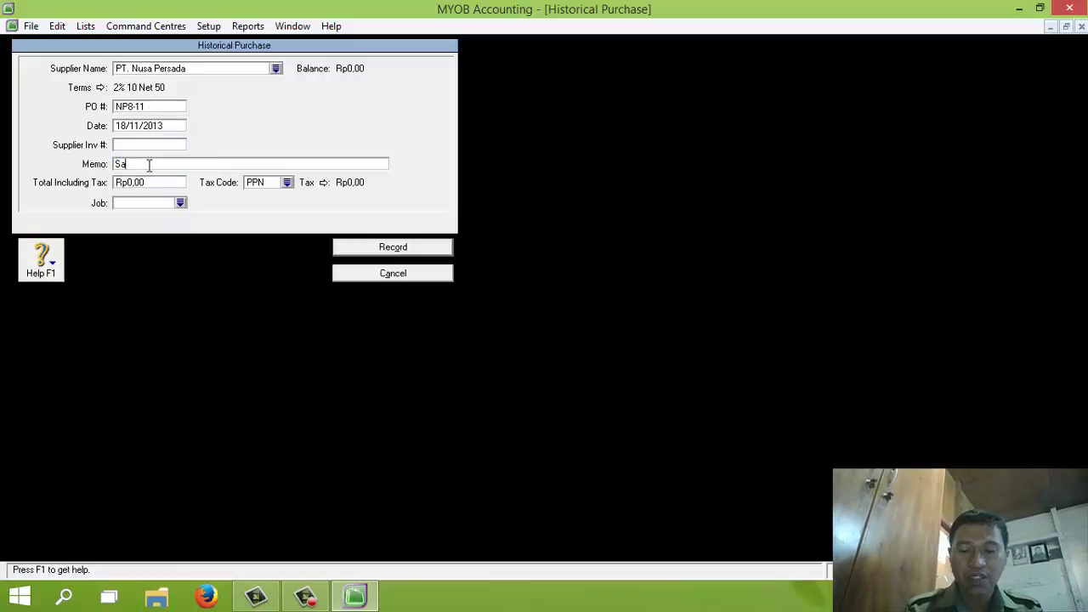
pyautogui.write('ldo Utang')
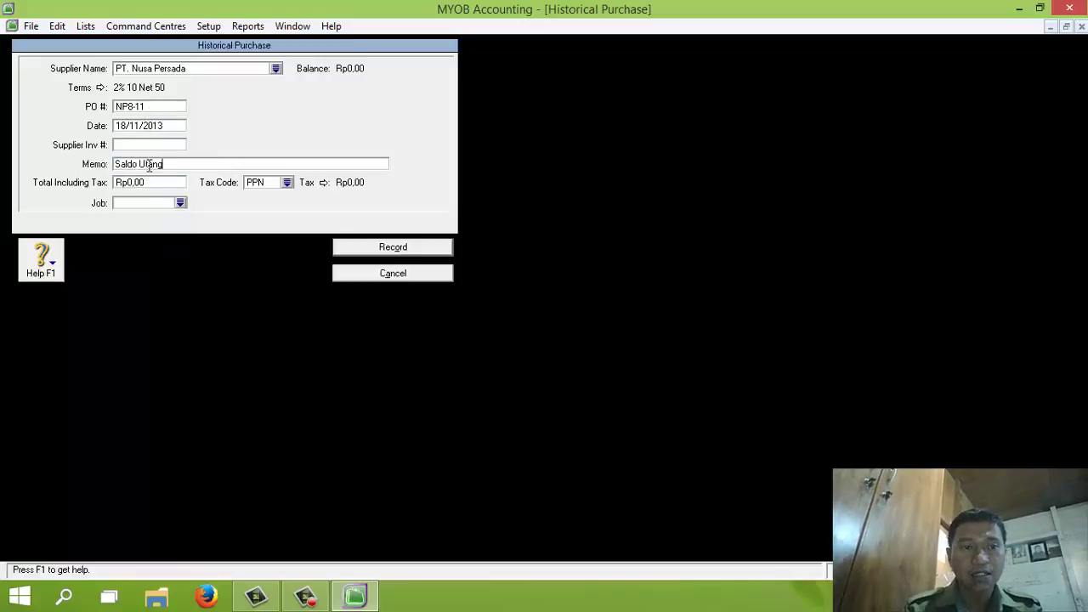
# Set the purchase total to 22000000 with tax code N-T and record it
pyautogui.click(148, 186)
pyautogui.write('22')
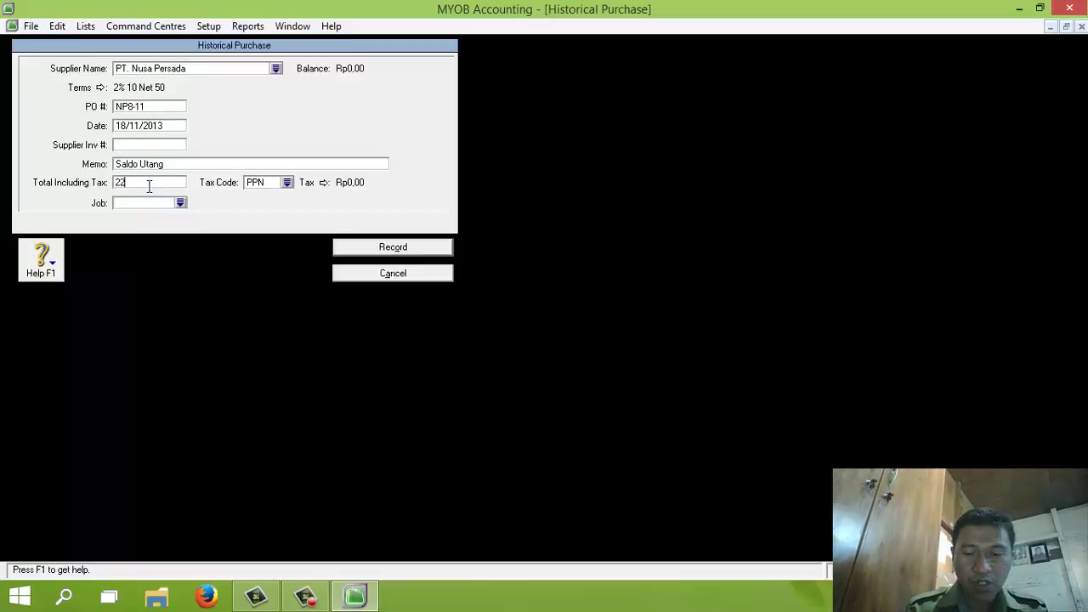
pyautogui.write('000000')
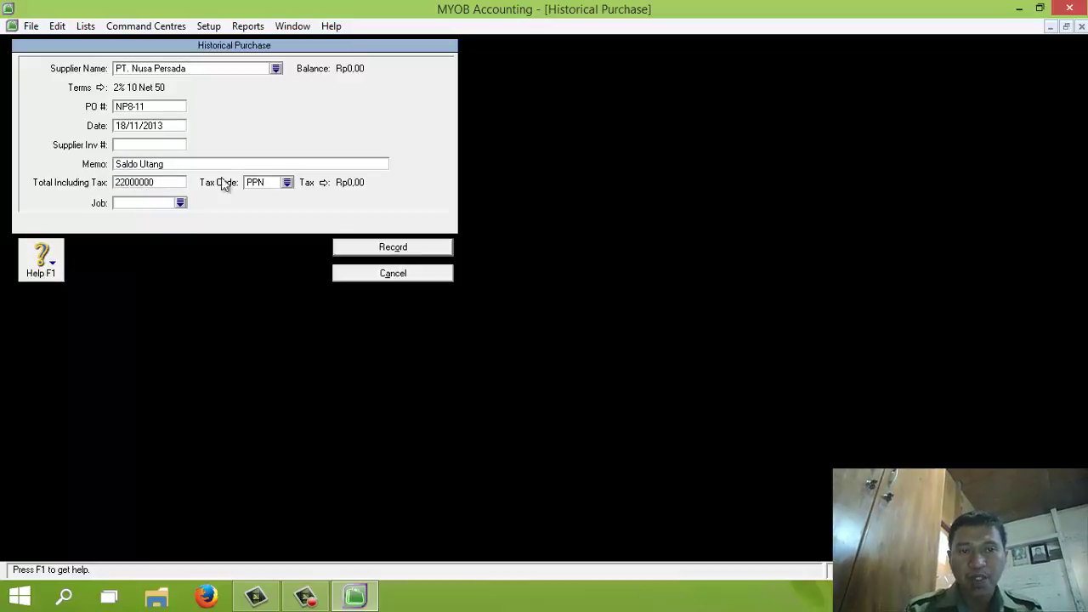
pyautogui.click(287, 185)
pyautogui.doubleClick(450, 211)
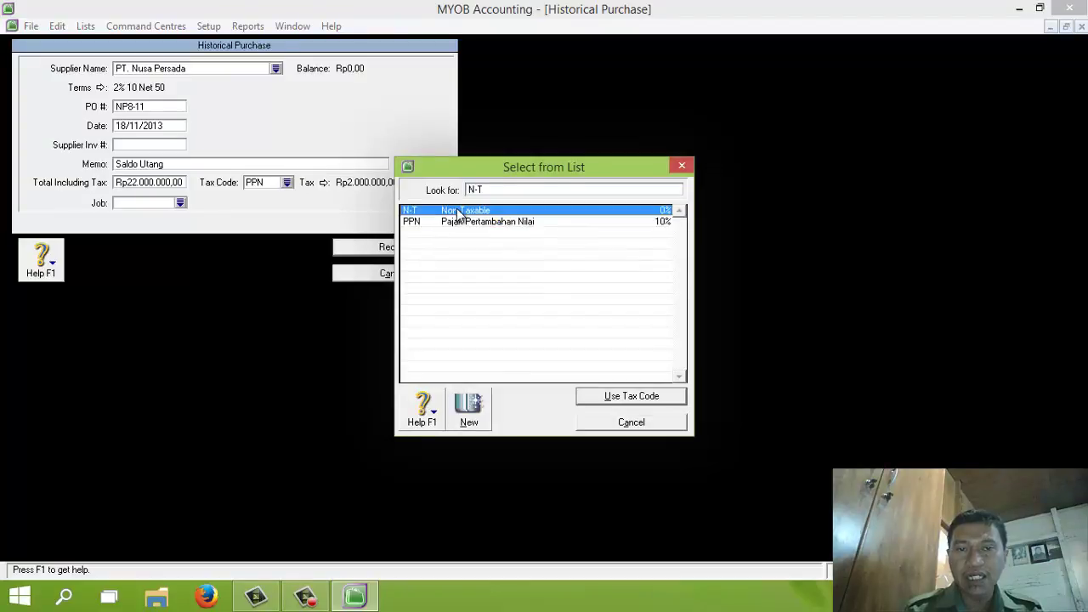
pyautogui.click(405, 243)
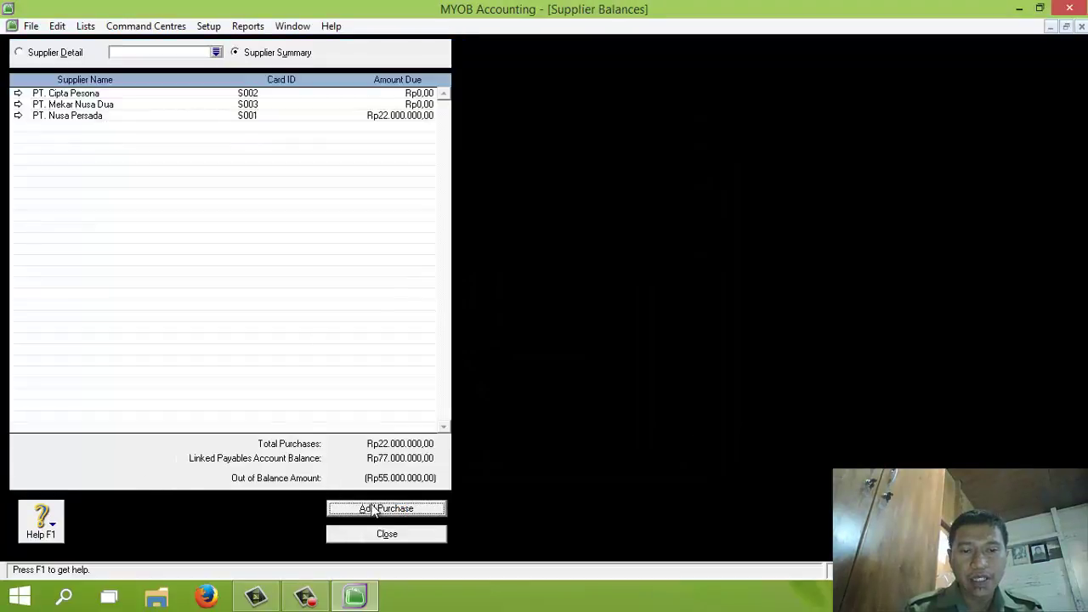
# Start a historical purchase for PT. Cipta Pesona with PO LI14-11 dated 26/11/2013
pyautogui.click(377, 510)
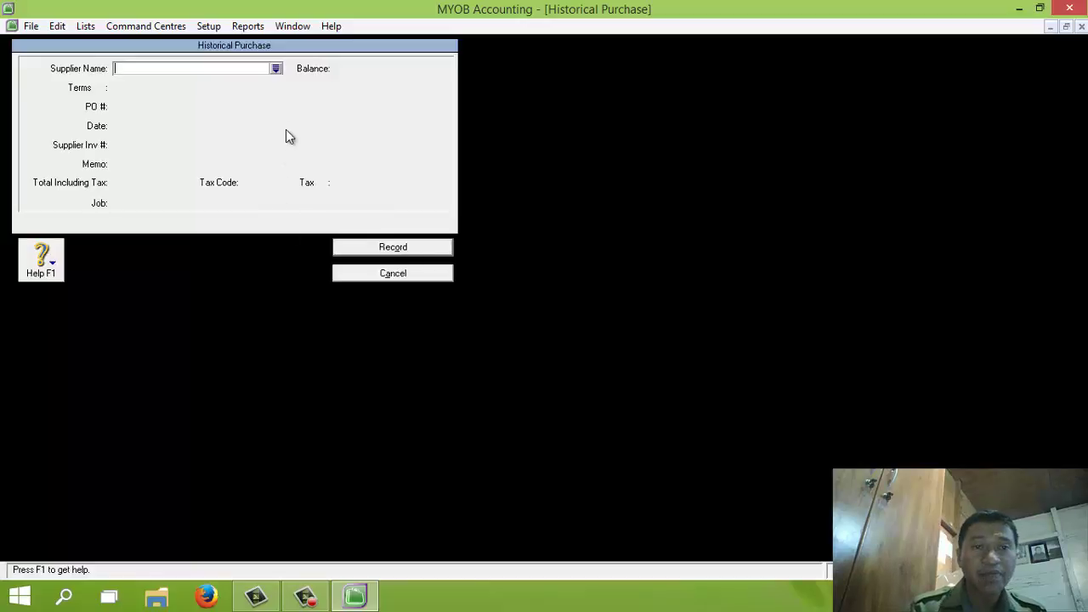
pyautogui.click(276, 69)
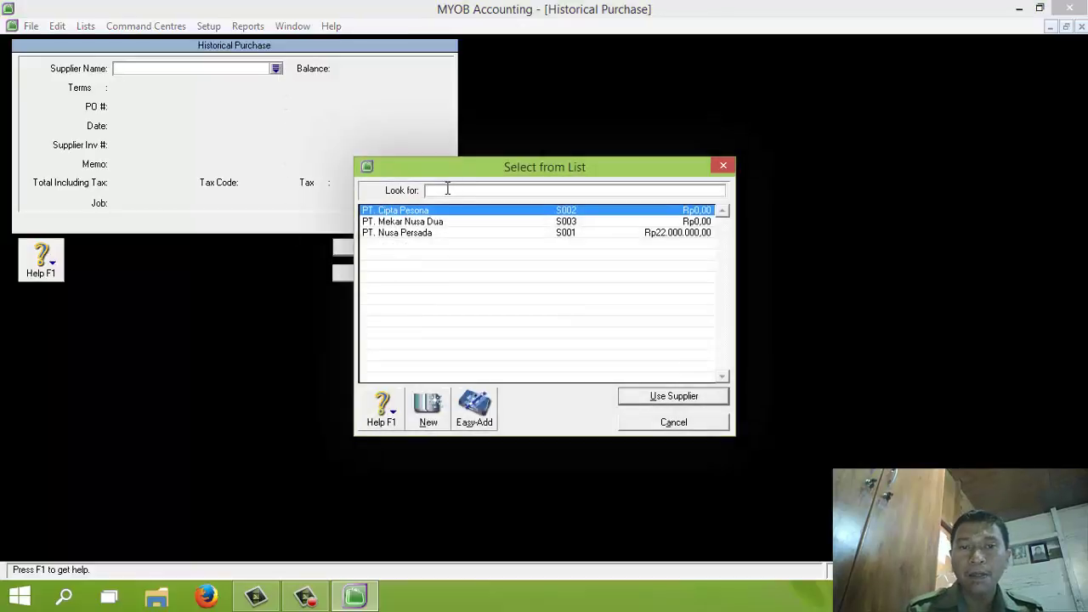
pyautogui.doubleClick(429, 211)
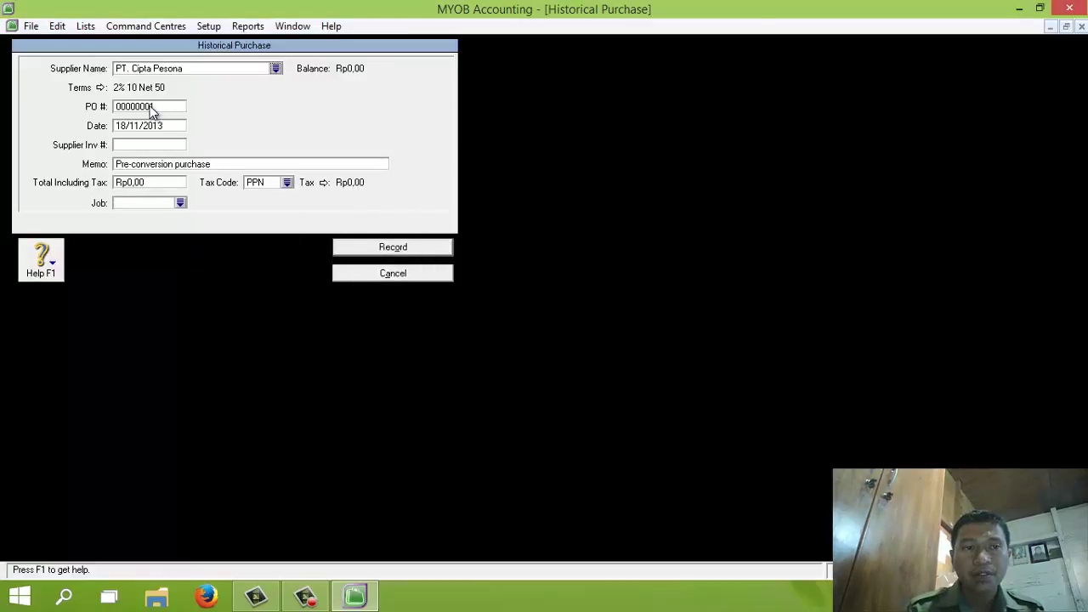
pyautogui.click(149, 105)
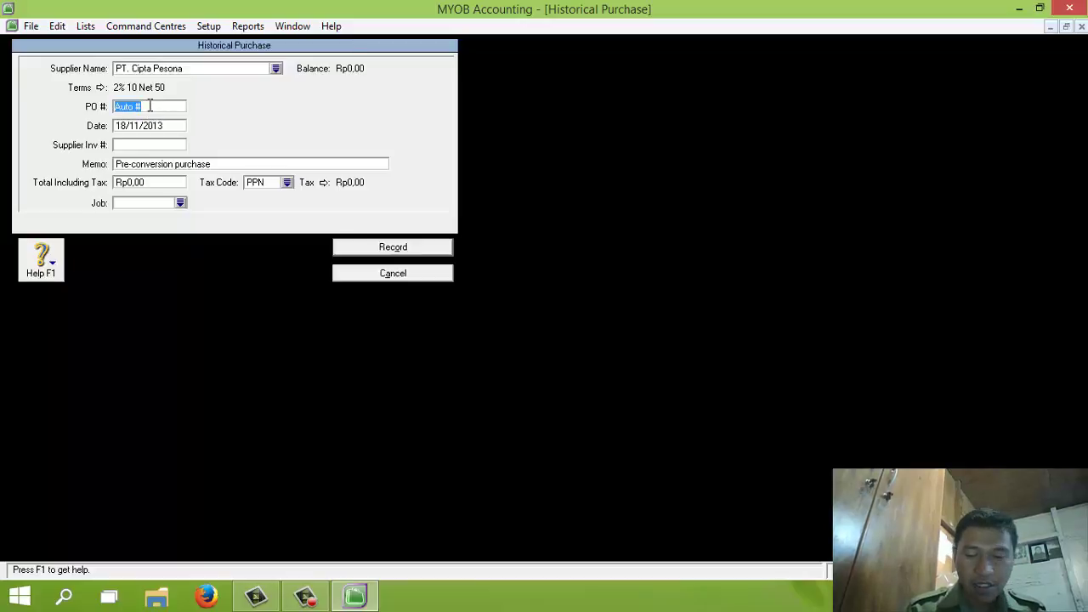
pyautogui.write('LI14-114-11')
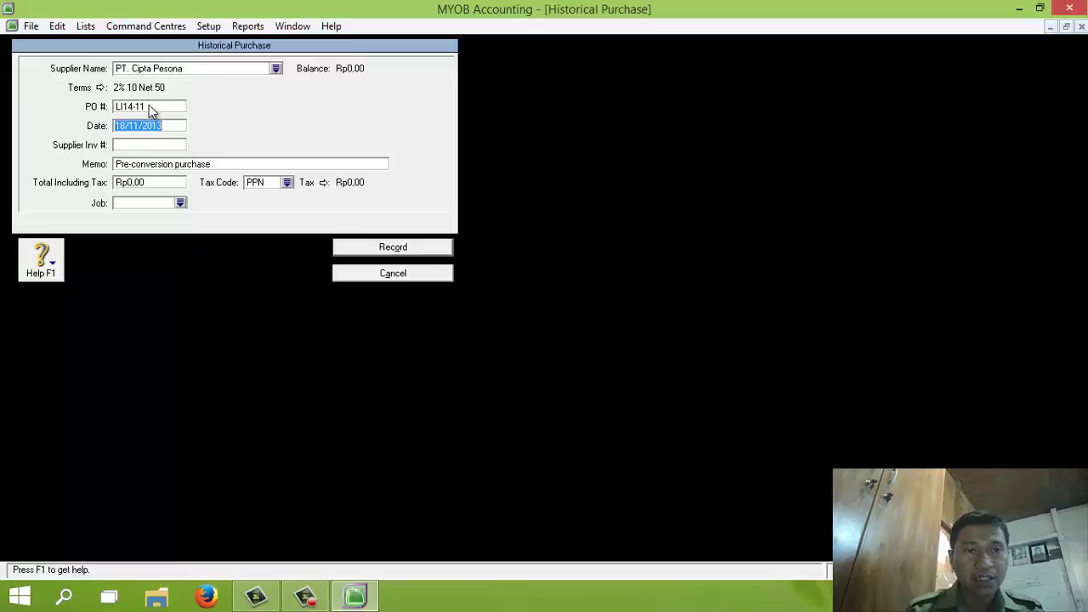
pyautogui.write('26/')
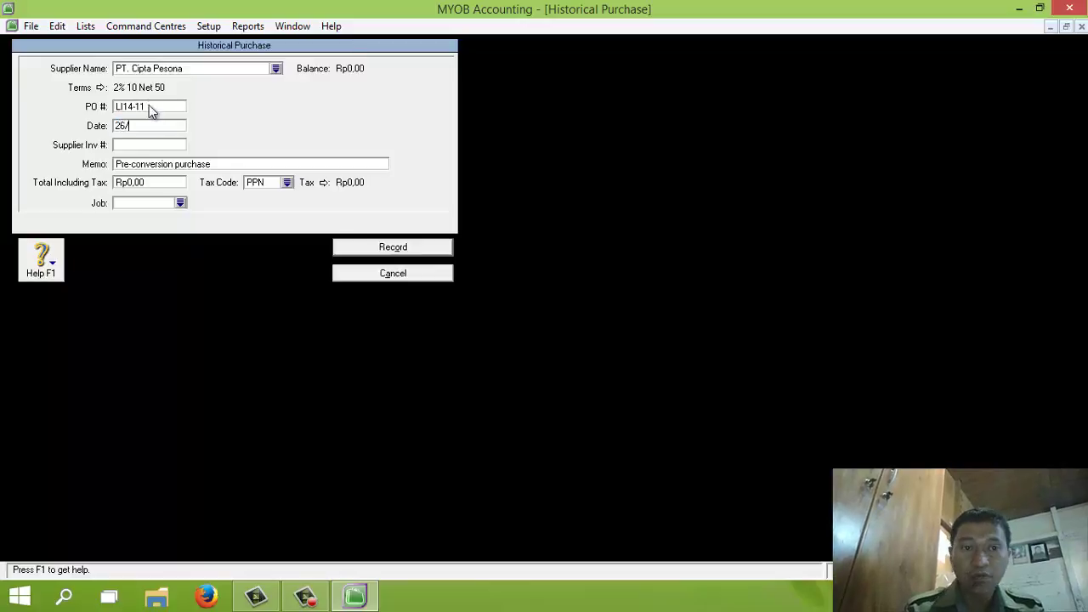
pyautogui.write('11/2013')
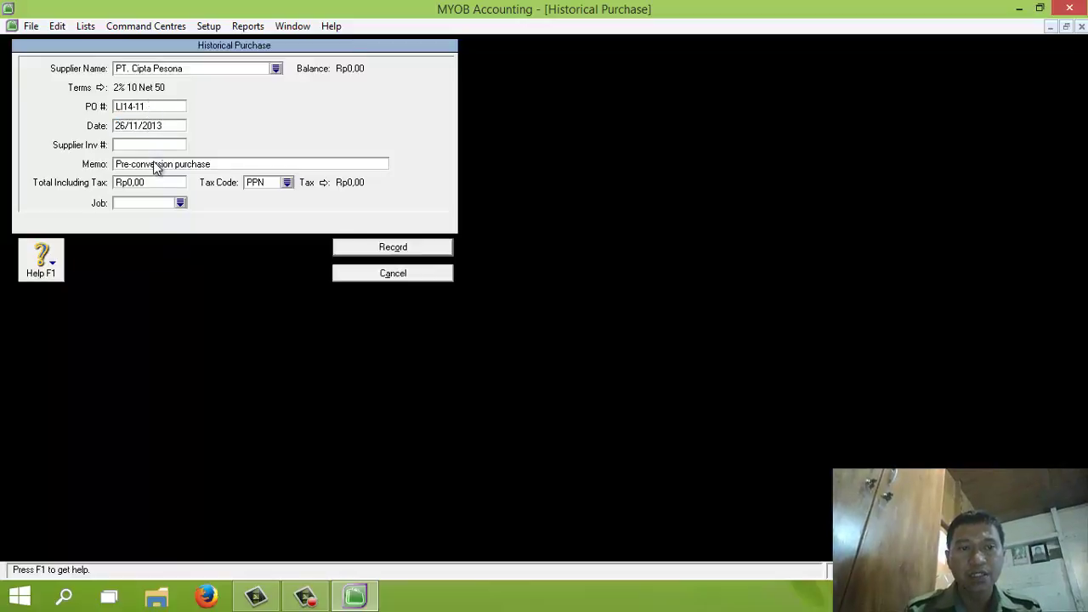
# Enter memo 'Saldo Utang', total 11.000.000 and tax code N-T, then record the purchase
pyautogui.click(155, 166)
pyautogui.write('Saldo U')
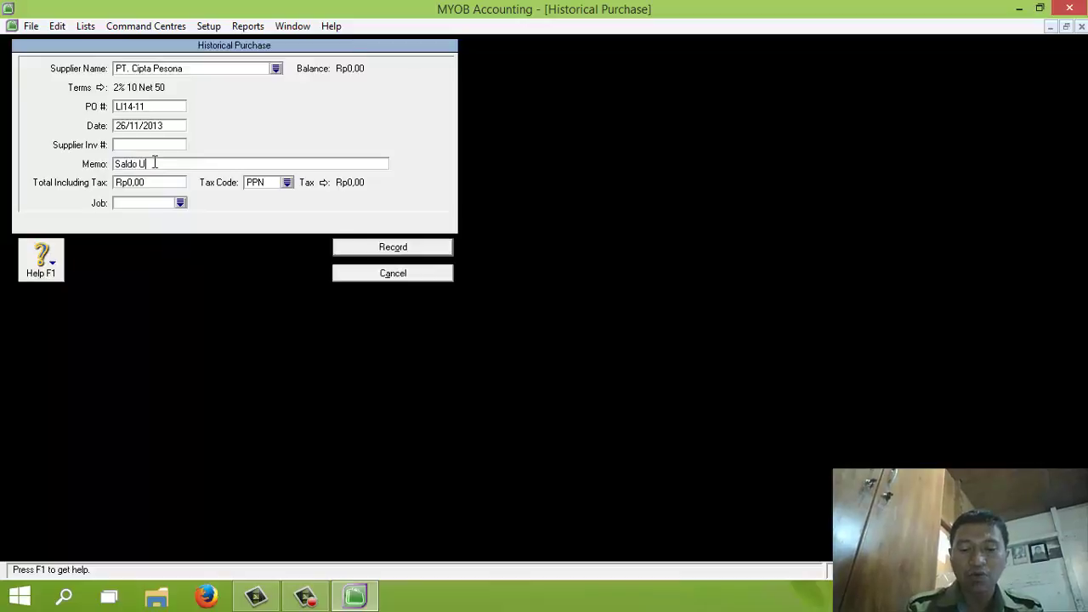
pyautogui.write('tang')
pyautogui.click(152, 183)
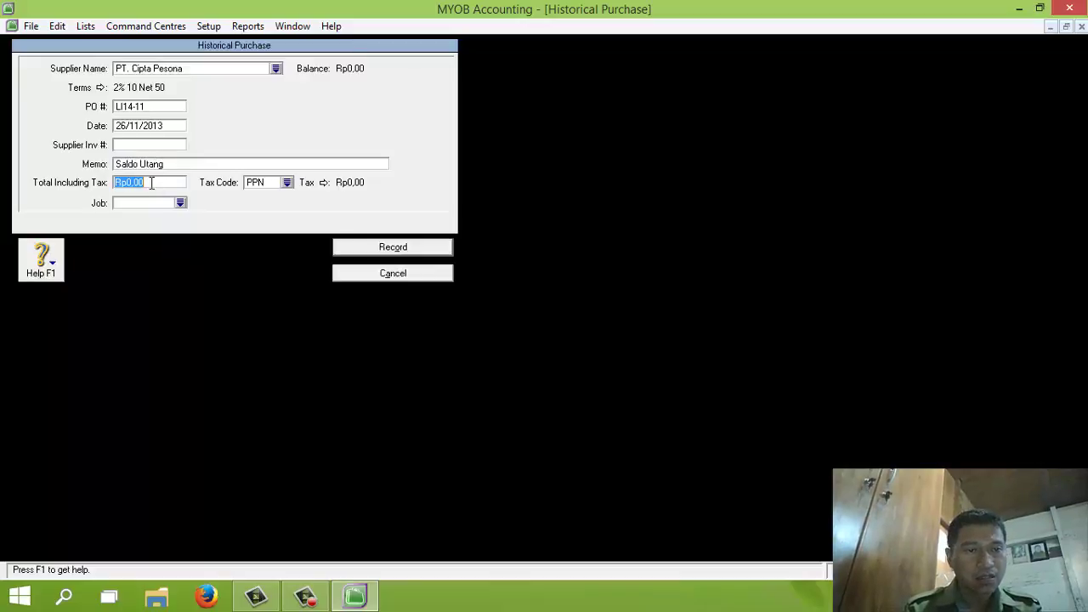
pyautogui.write('11.')
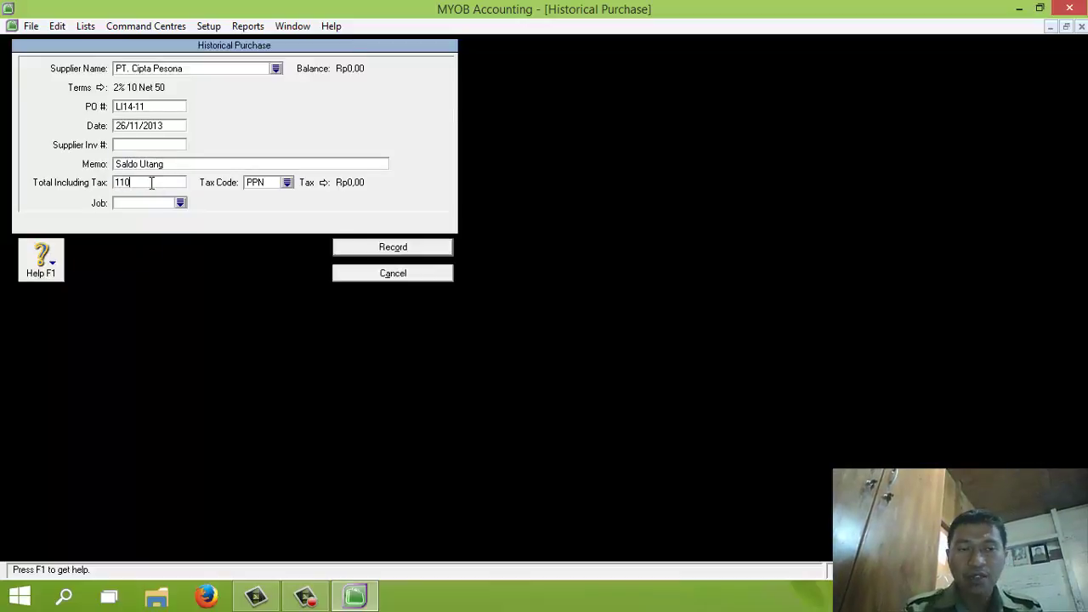
pyautogui.write('000.000')
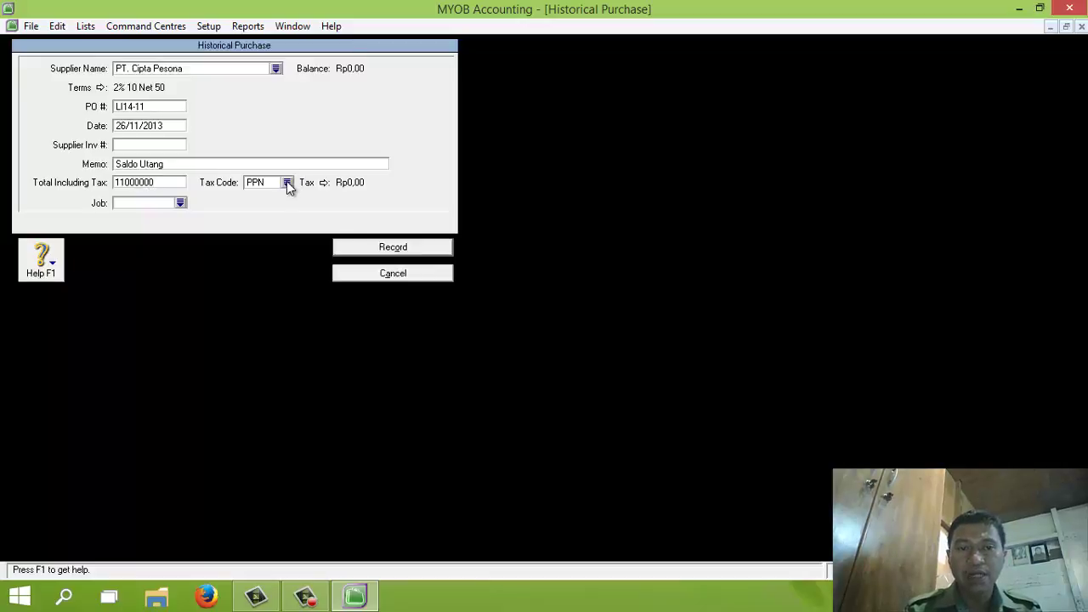
pyautogui.click(286, 182)
pyautogui.doubleClick(425, 213)
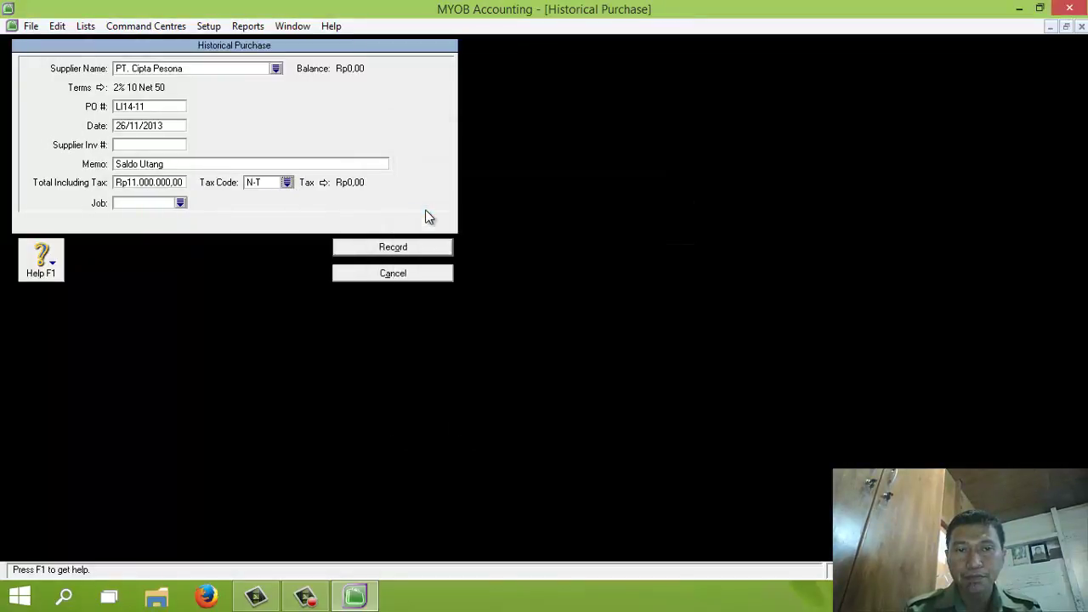
pyautogui.click(390, 247)
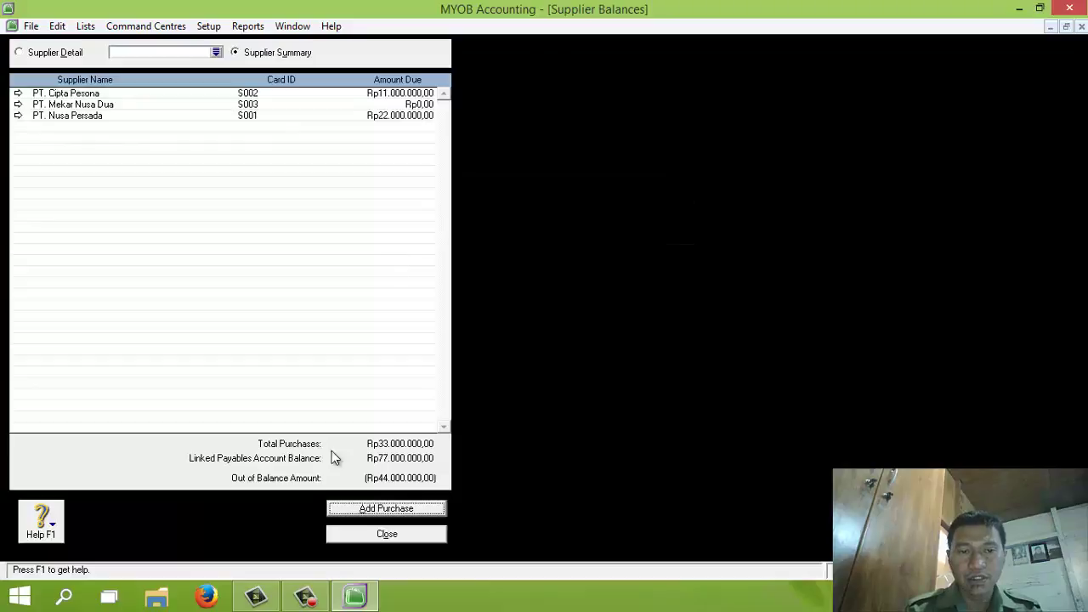
# Start a historical purchase for PT. Mekar Nusa Dua with PO MN22-11 dated 30/11/2013
pyautogui.click(360, 510)
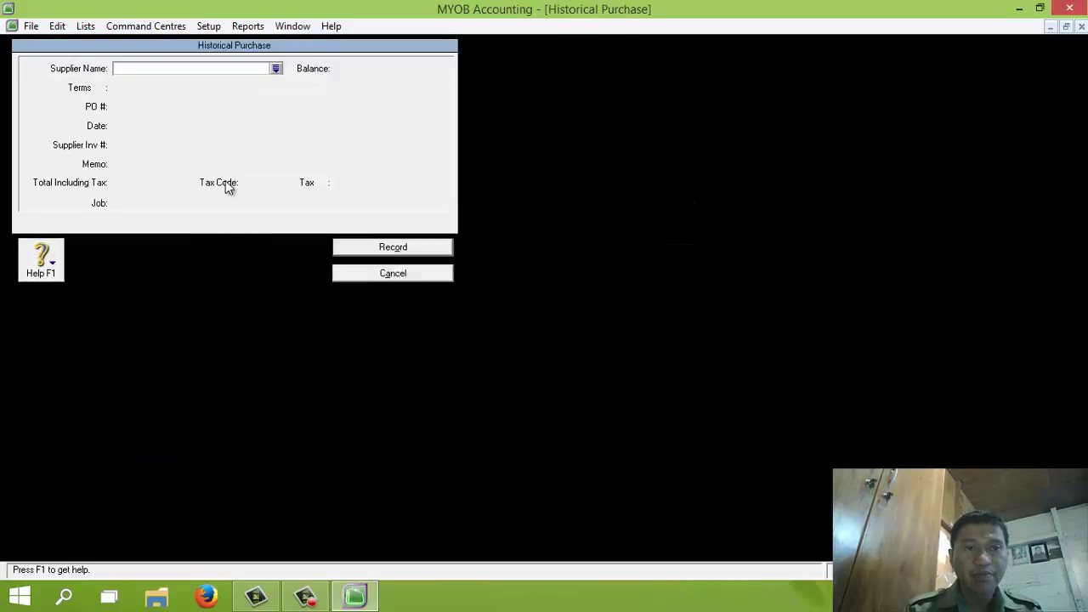
pyautogui.click(274, 69)
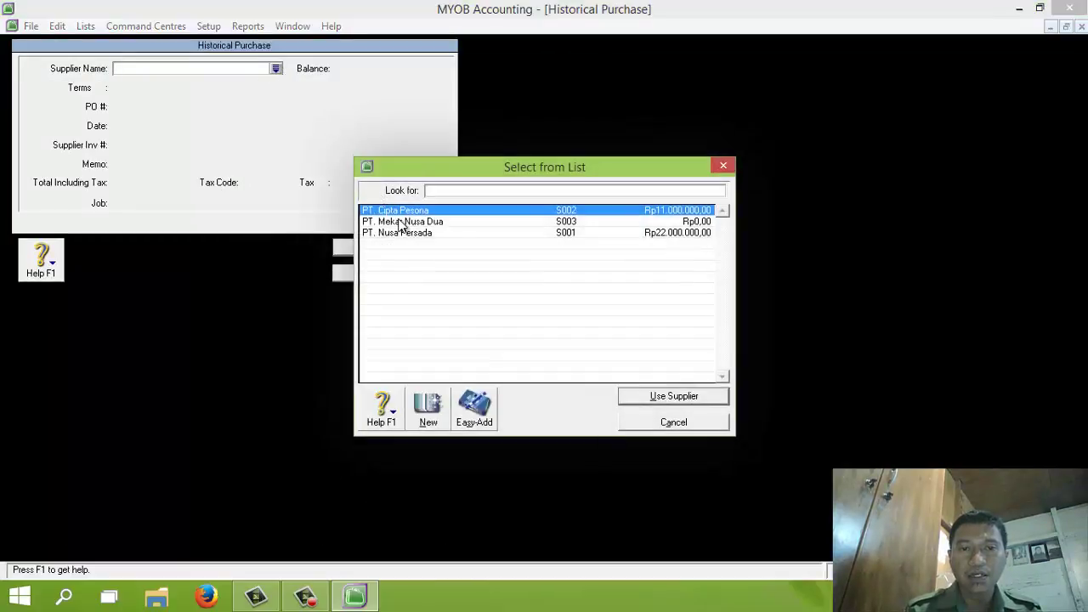
pyautogui.click(401, 221)
pyautogui.doubleClick(400, 222)
pyautogui.click(147, 106)
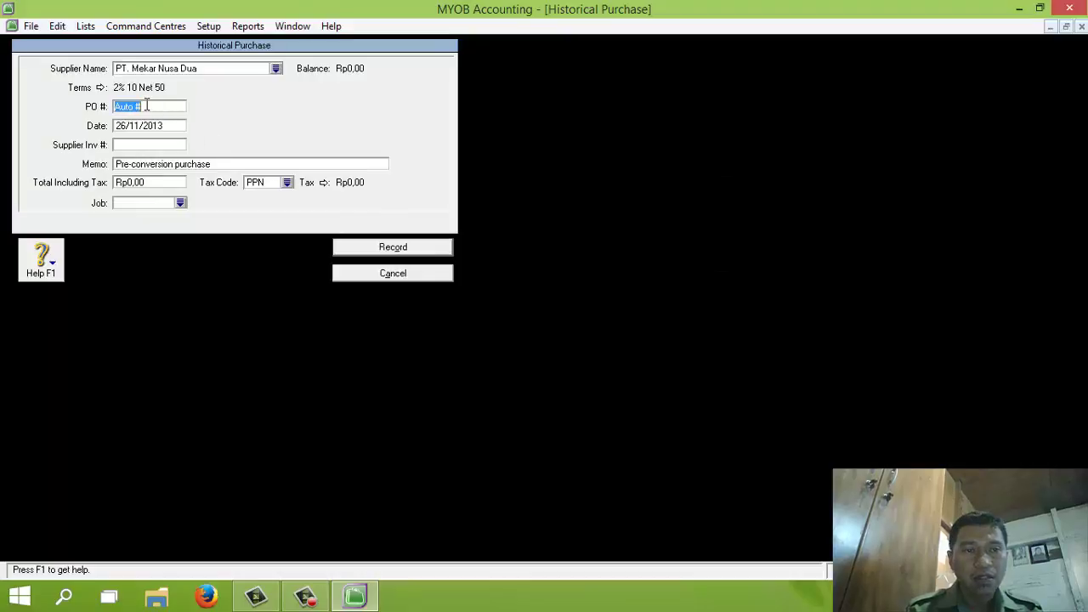
pyautogui.write('MN22-11')
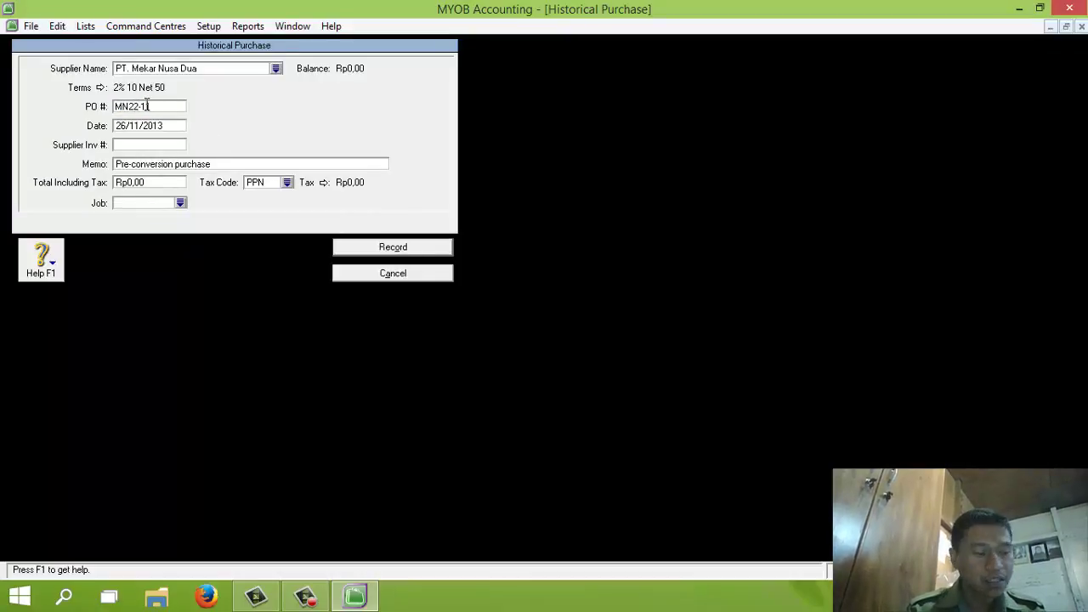
pyautogui.press('Tab')
pyautogui.write('3')
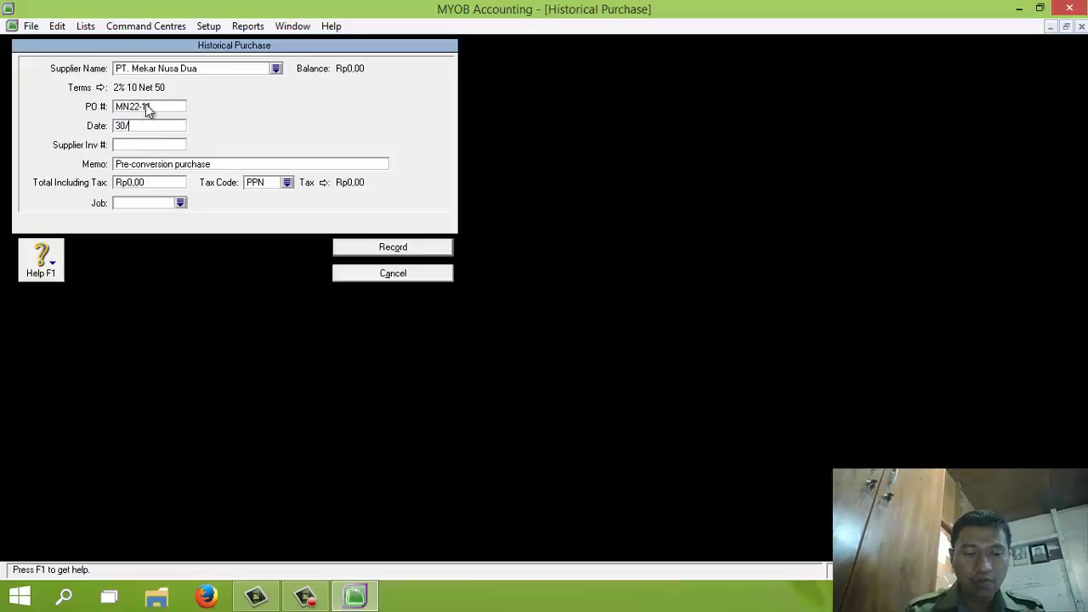
pyautogui.write('0/11/201')
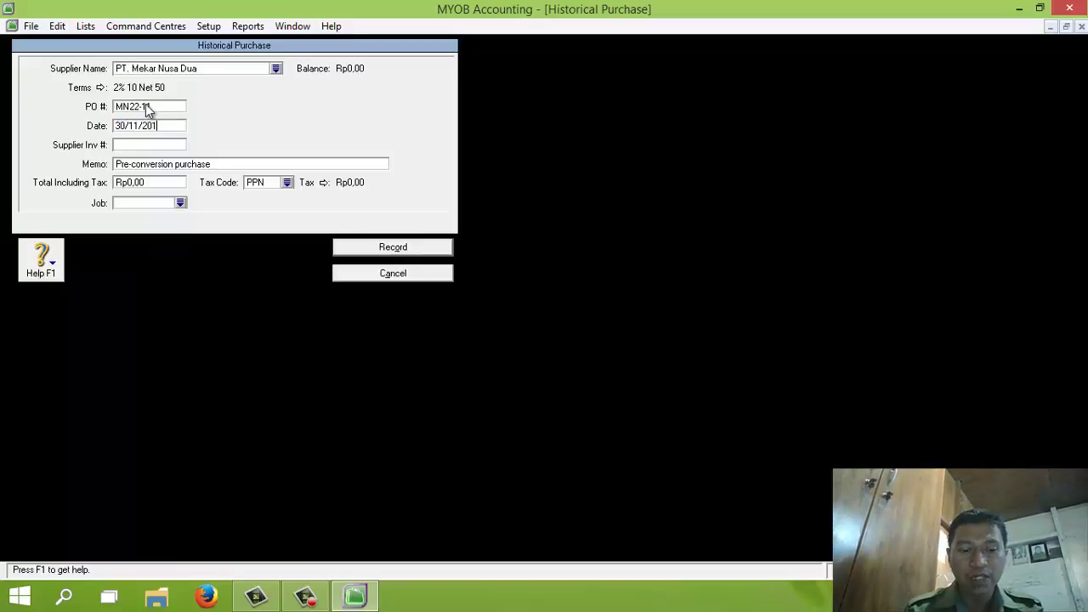
pyautogui.write('3')
# Enter memo 'Saldo Piutang', total 44.000.000 and tax code N-T, then record the purchase
pyautogui.click(150, 164)
pyautogui.write('S')
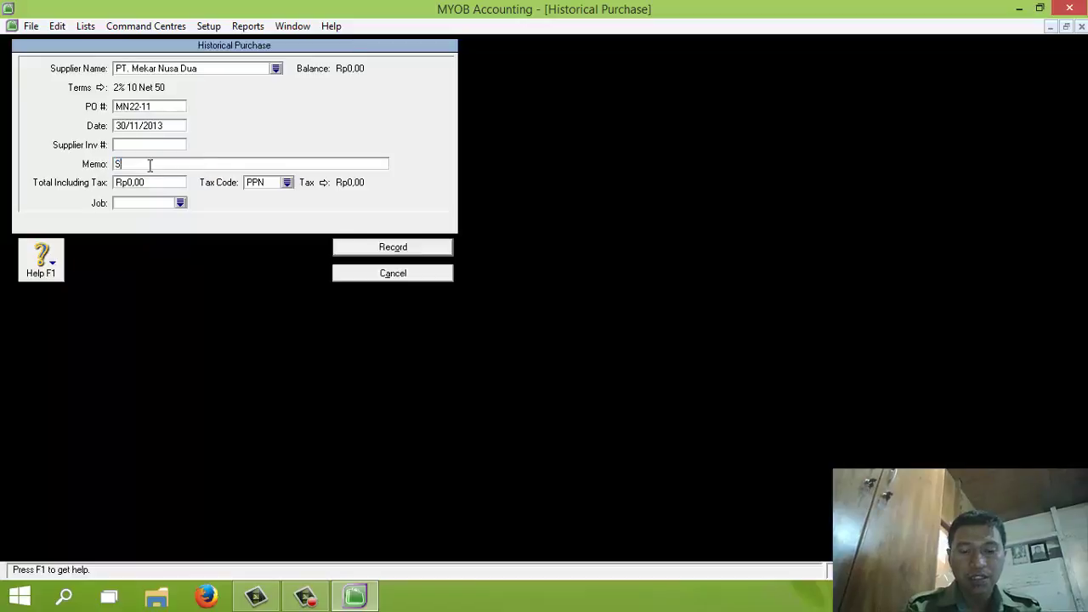
pyautogui.write('aldo Piutang')
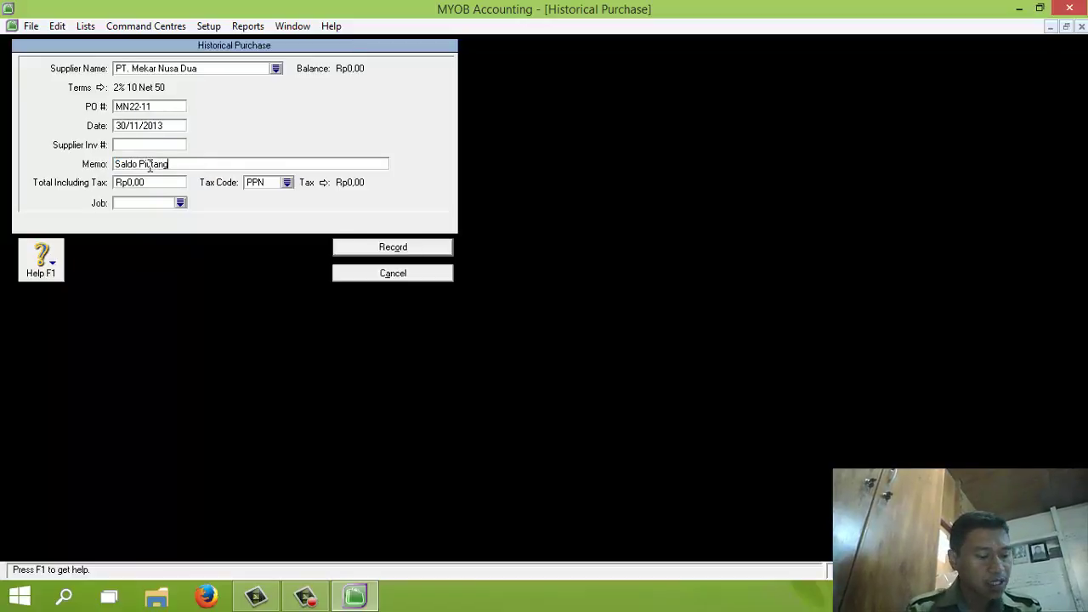
pyautogui.press('Tab')
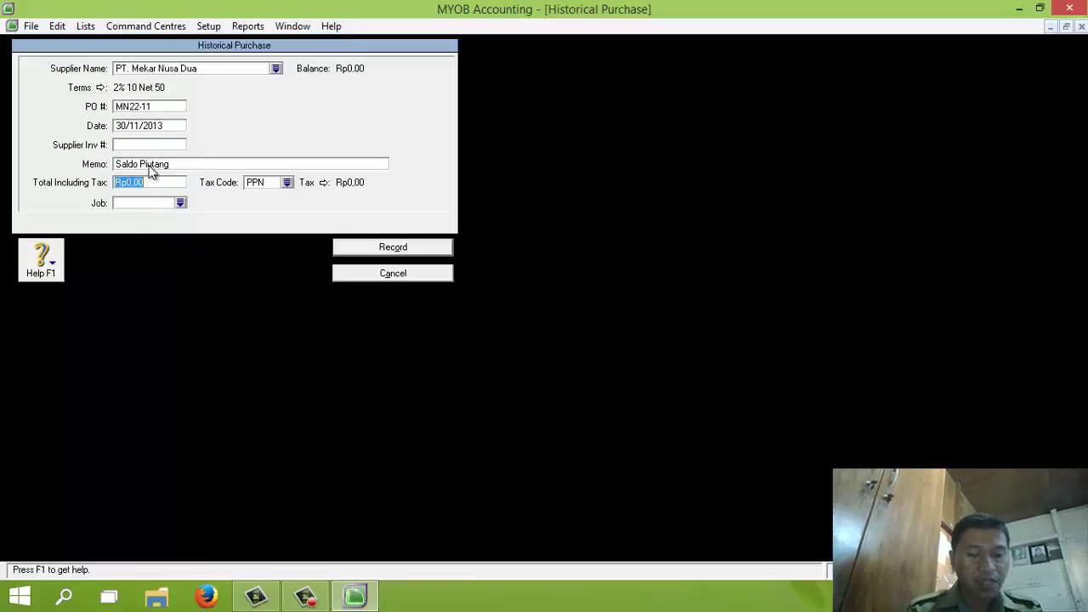
pyautogui.write('44.')
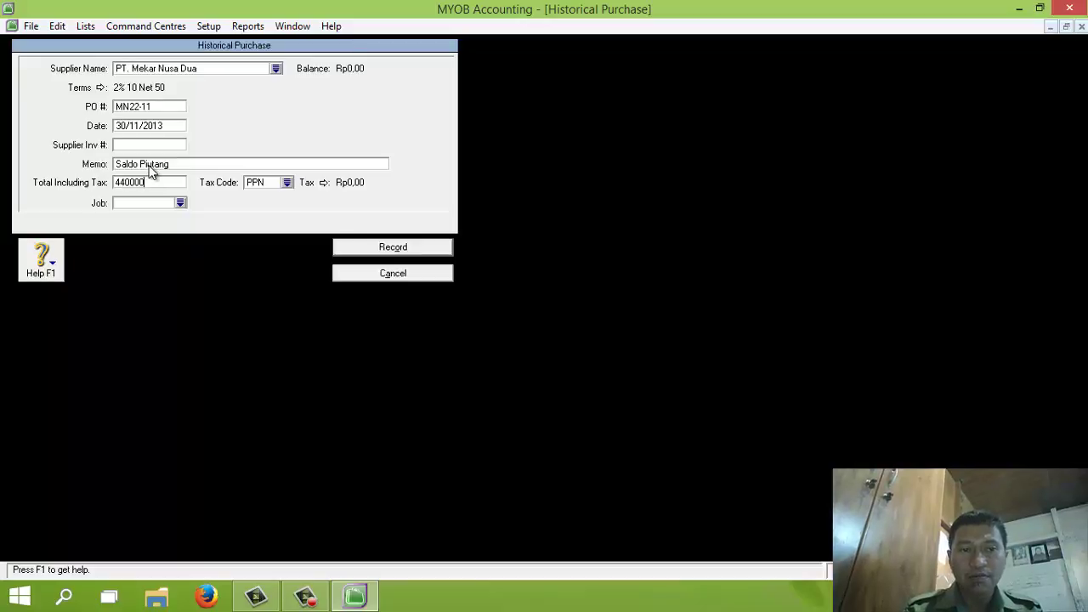
pyautogui.write('000.000')
pyautogui.click(273, 182)
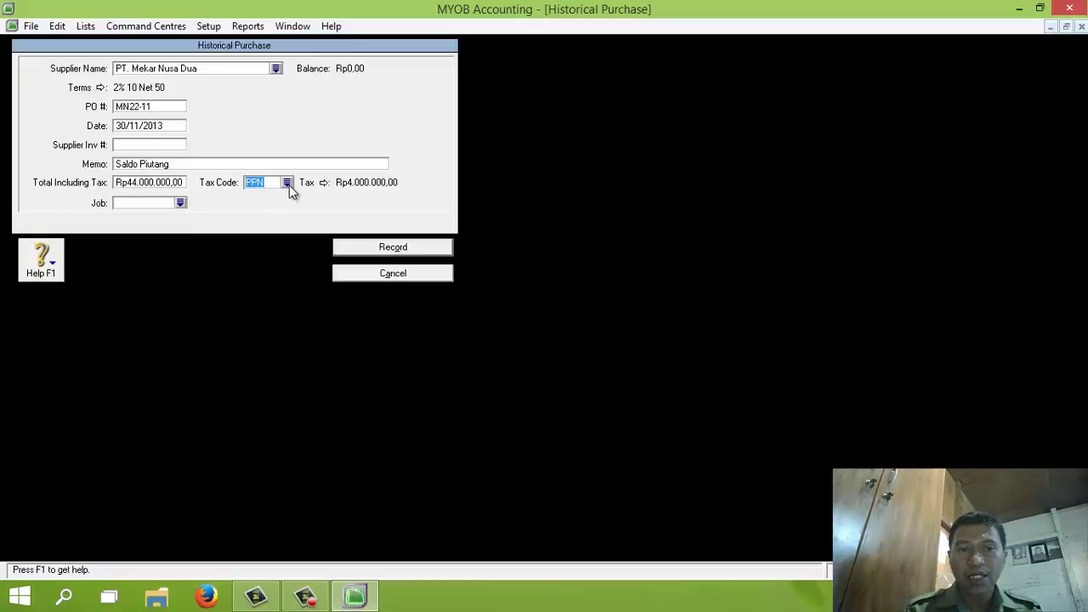
pyautogui.click(288, 183)
pyautogui.click(444, 212)
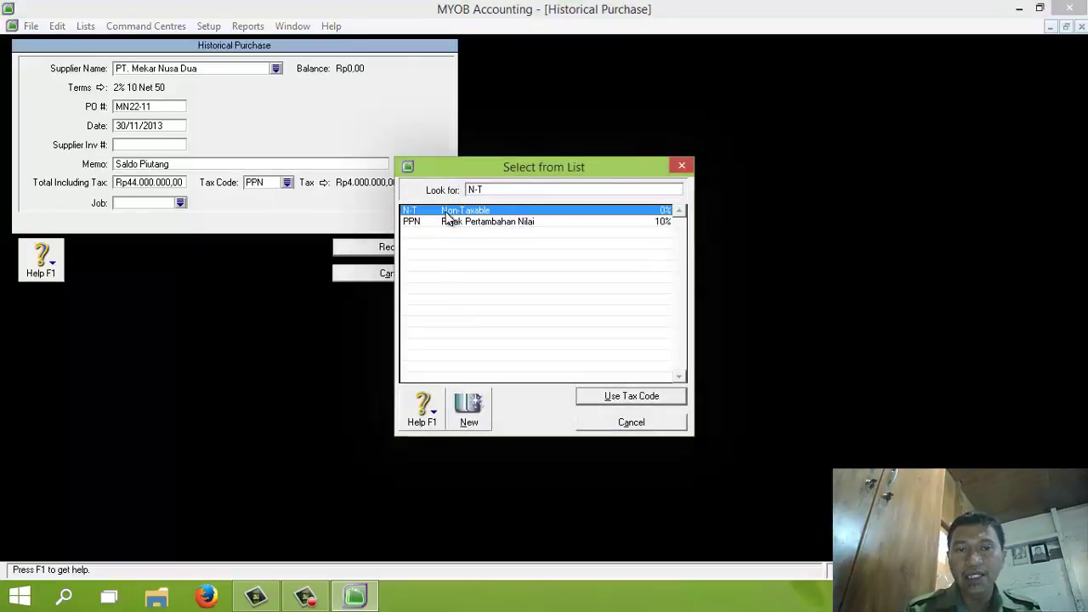
pyautogui.doubleClick(445, 212)
pyautogui.click(387, 247)
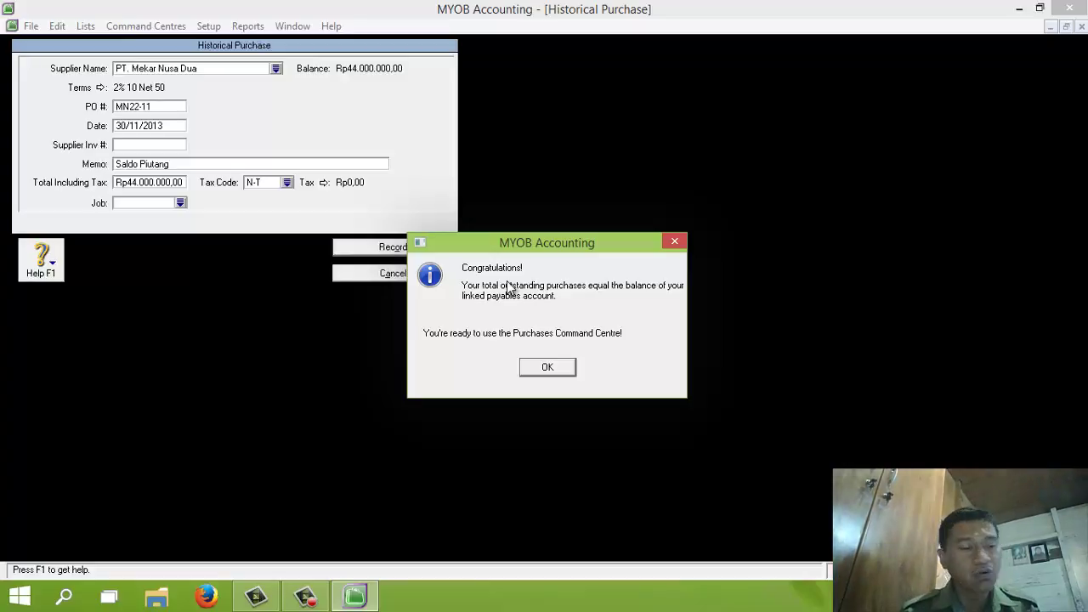
# Acknowledge the Rp0,00 out-of-balance confirmation and close the Supplier Balances window
pyautogui.click(548, 367)
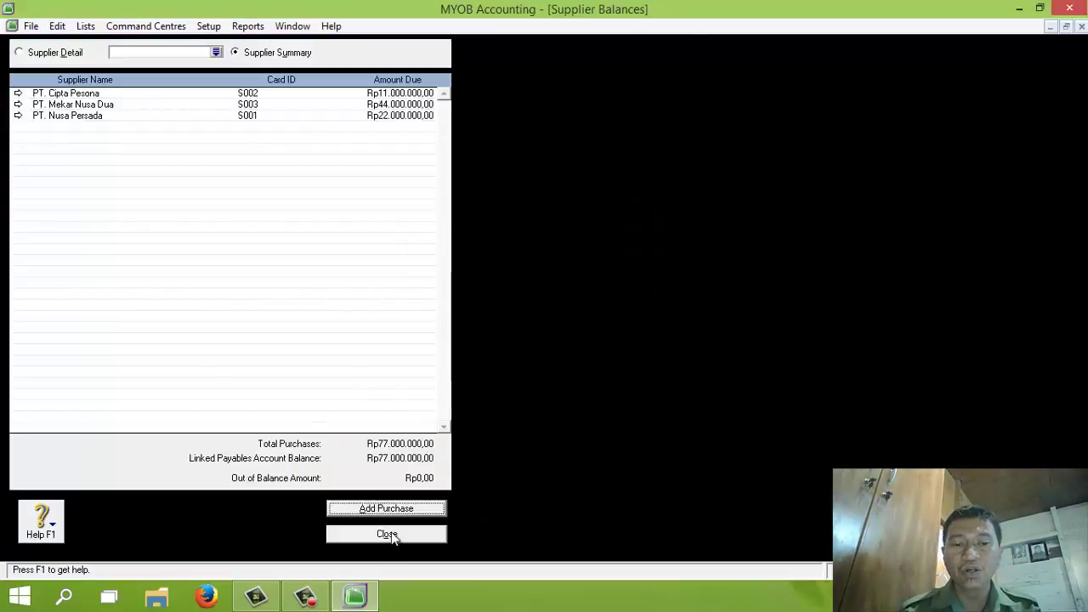
pyautogui.click(388, 534)
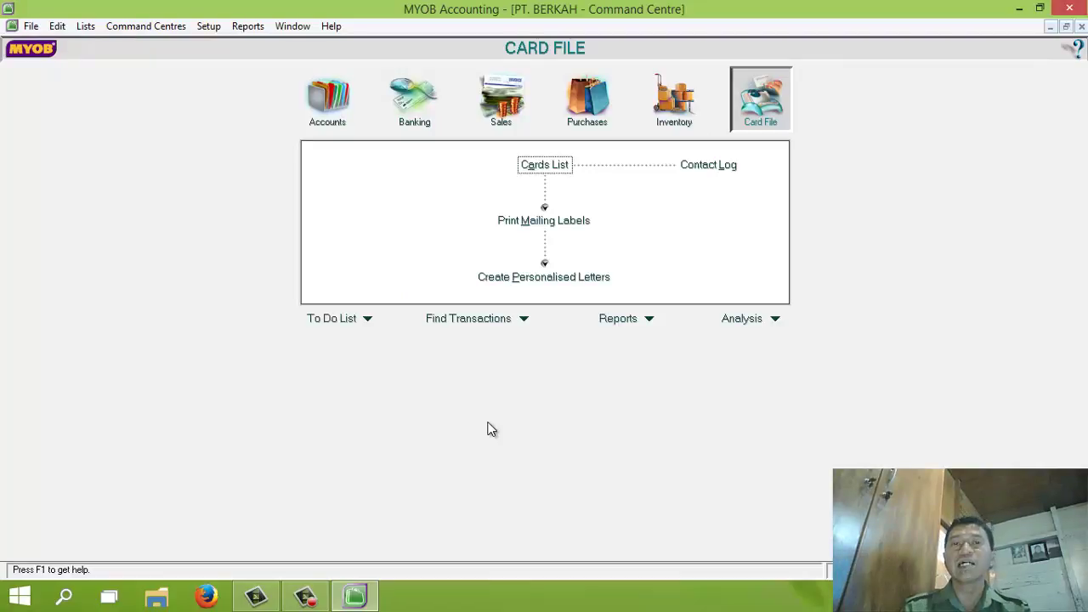
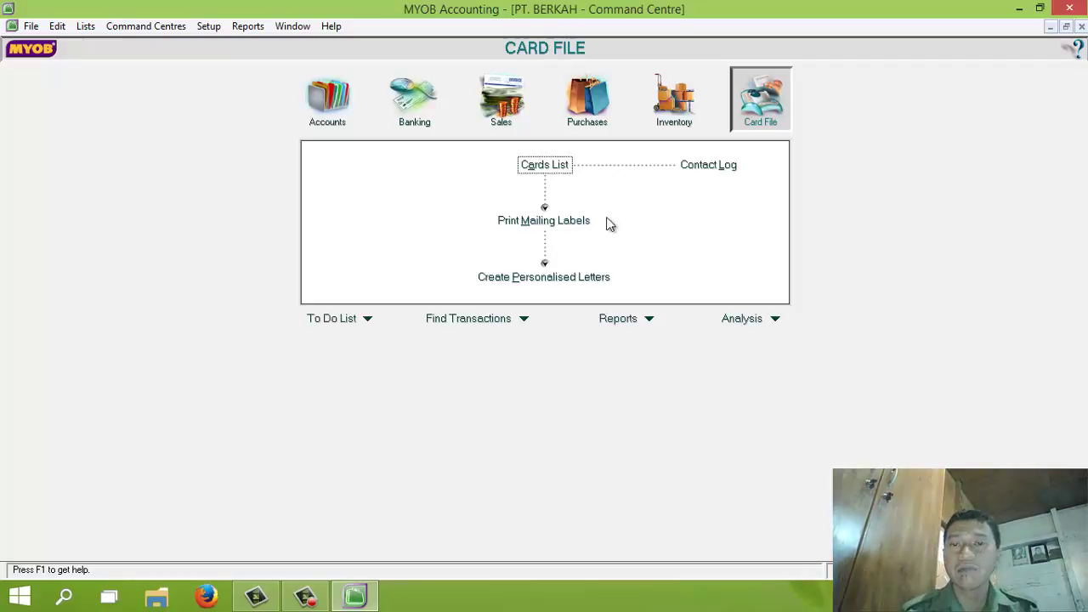
# Go to the Inventory command centre and open PT. BERKAH's Items List, currently empty
pyautogui.click(685, 115)
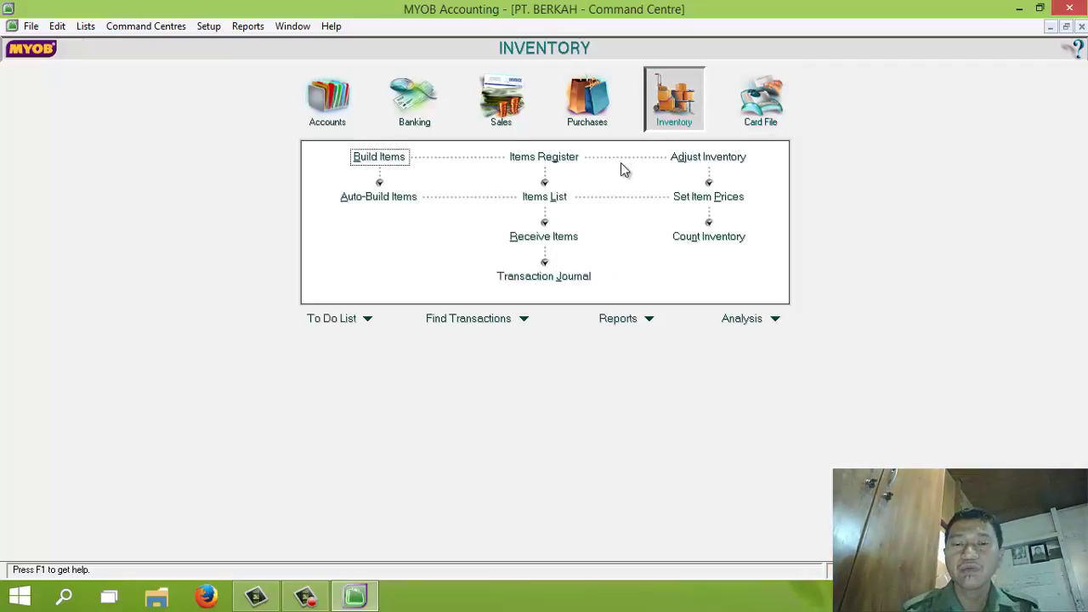
pyautogui.click(559, 201)
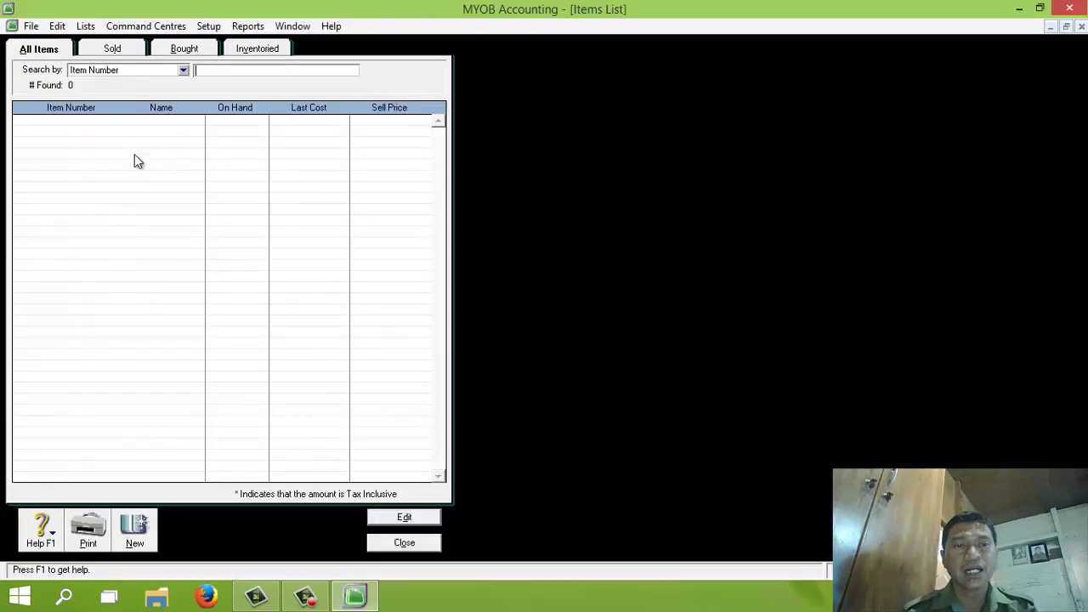
# Create new item AU-N06 'Accu-Chek' marked as bought, sold and inventoried
pyautogui.click(133, 532)
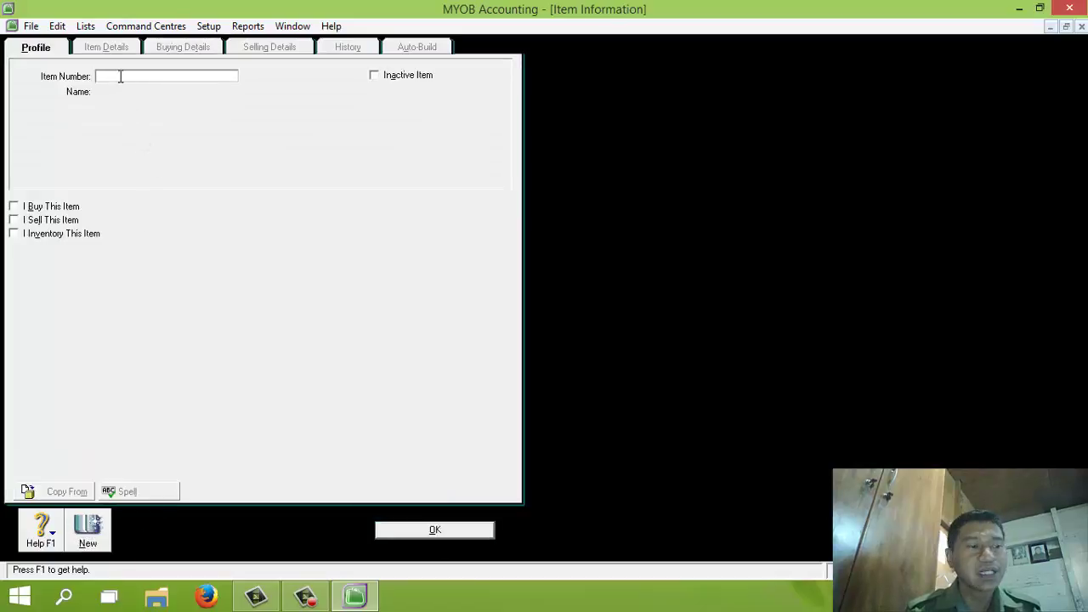
pyautogui.write('AU-N06')
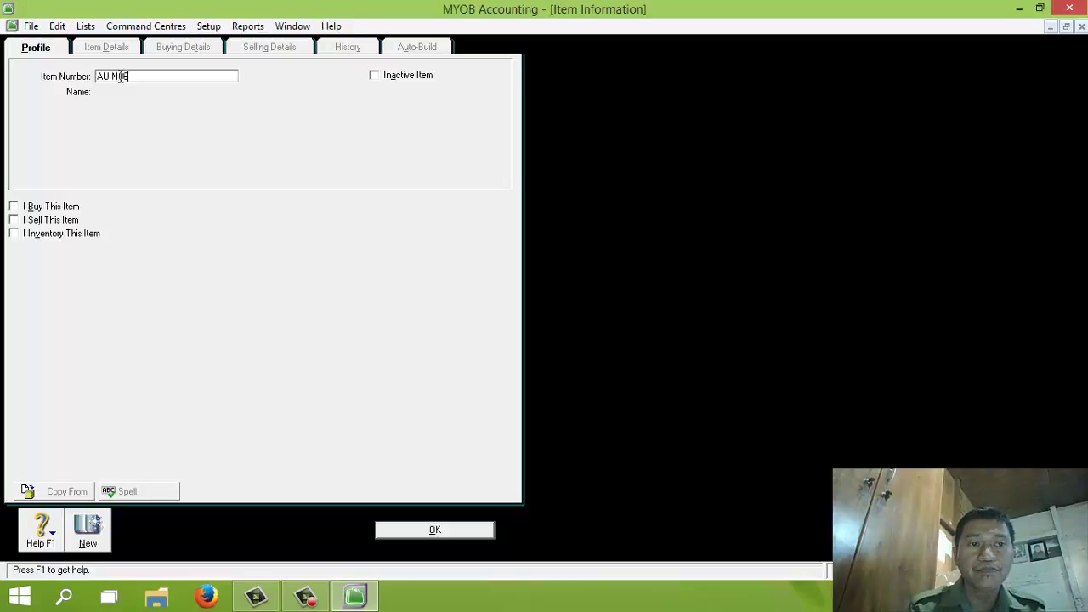
pyautogui.press('Tab')
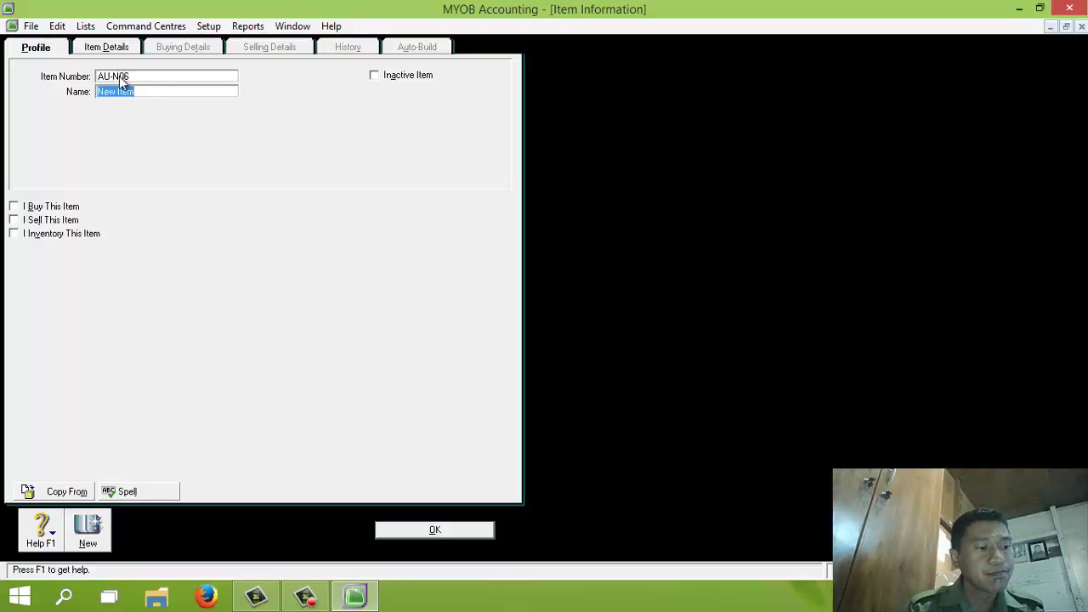
pyautogui.write('Accu')
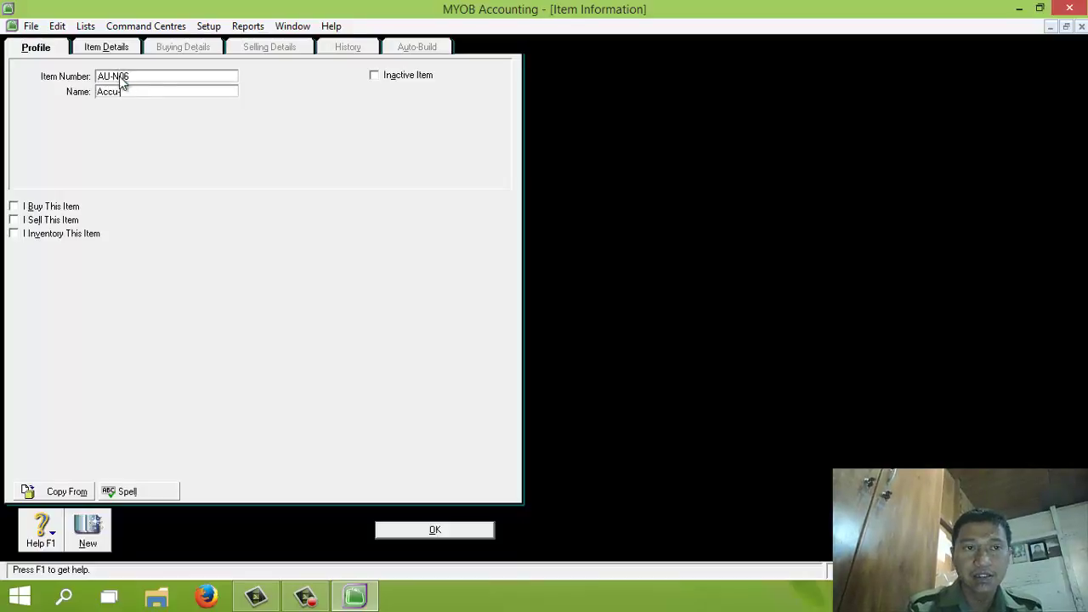
pyautogui.write('-Chek')
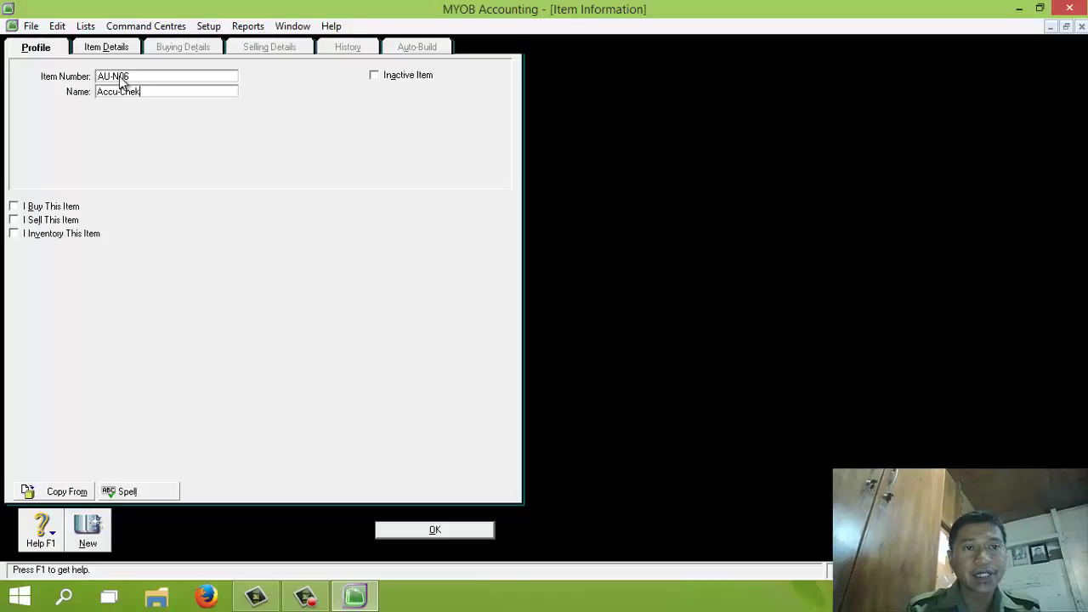
pyautogui.click(15, 210)
pyautogui.click(14, 222)
pyautogui.click(16, 236)
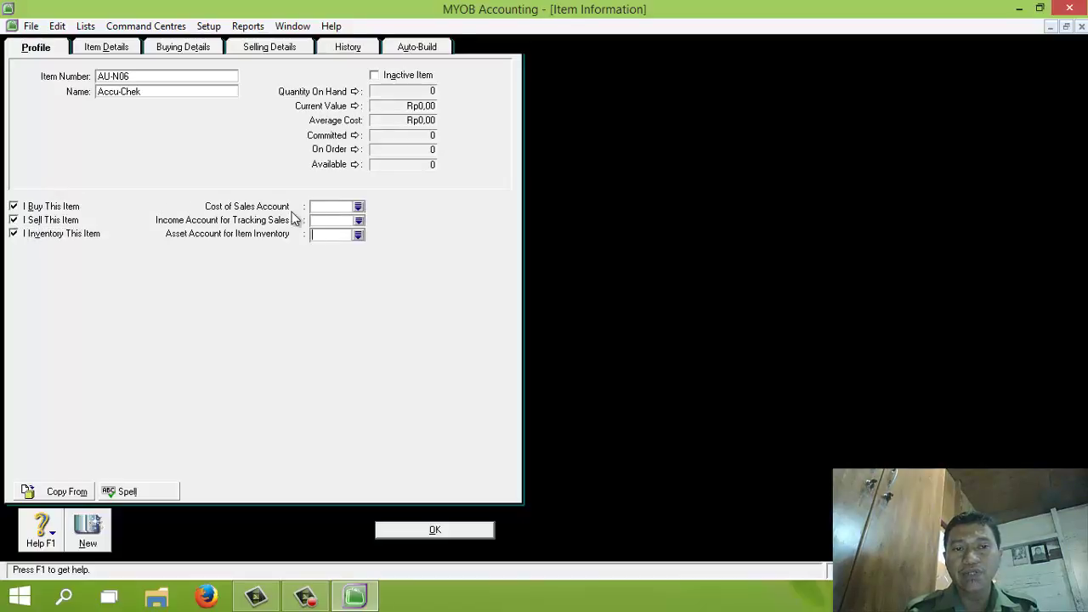
# Assign accounts 5-1100 cost of sales, 4-1100 income and 1-1310 inventory asset to AU-N06
pyautogui.click(359, 208)
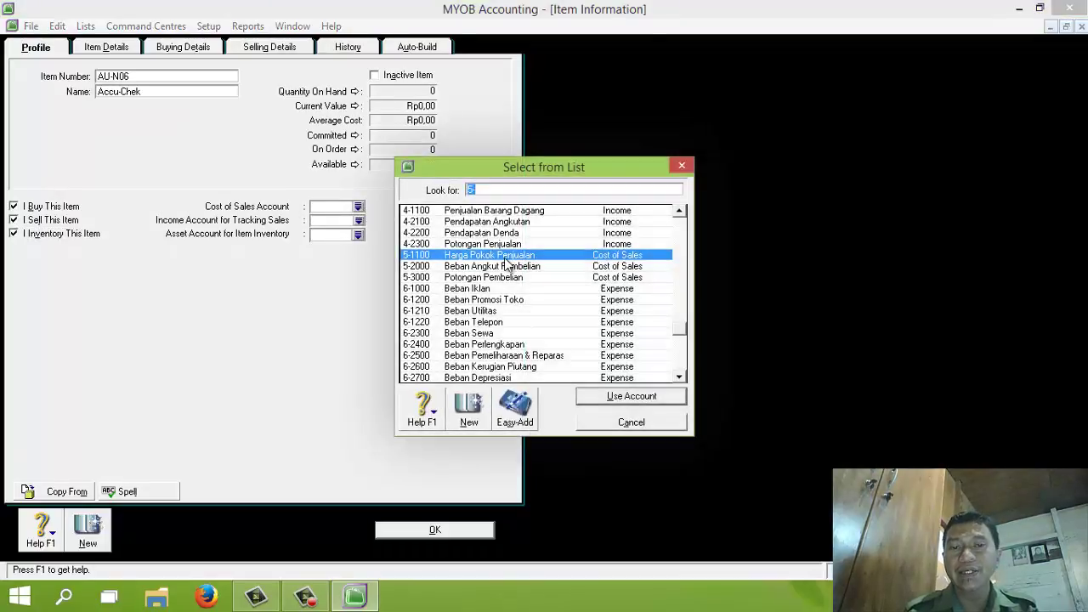
pyautogui.click(611, 397)
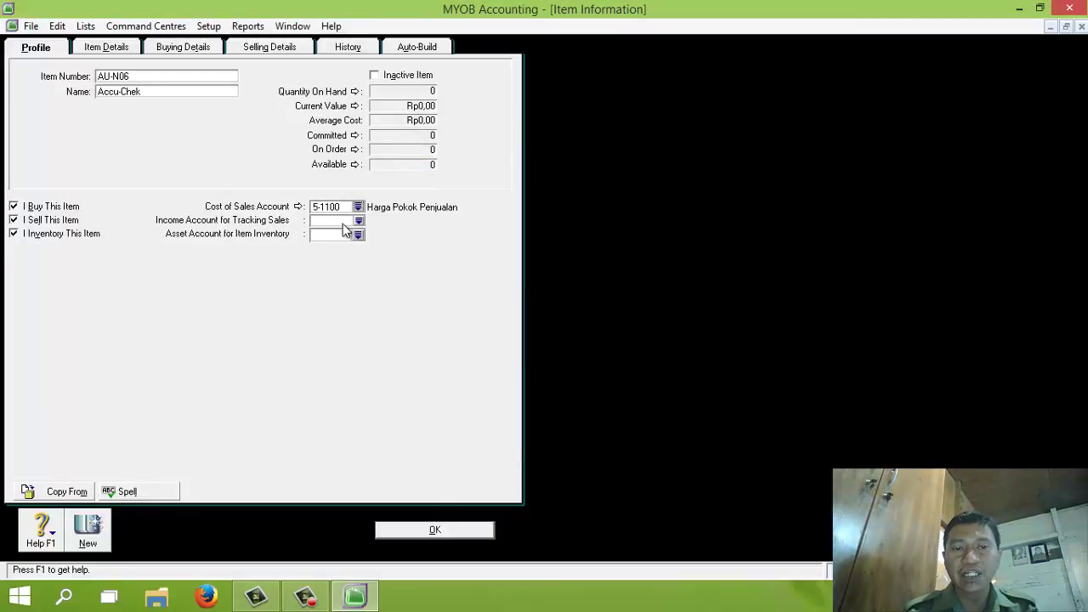
pyautogui.click(359, 221)
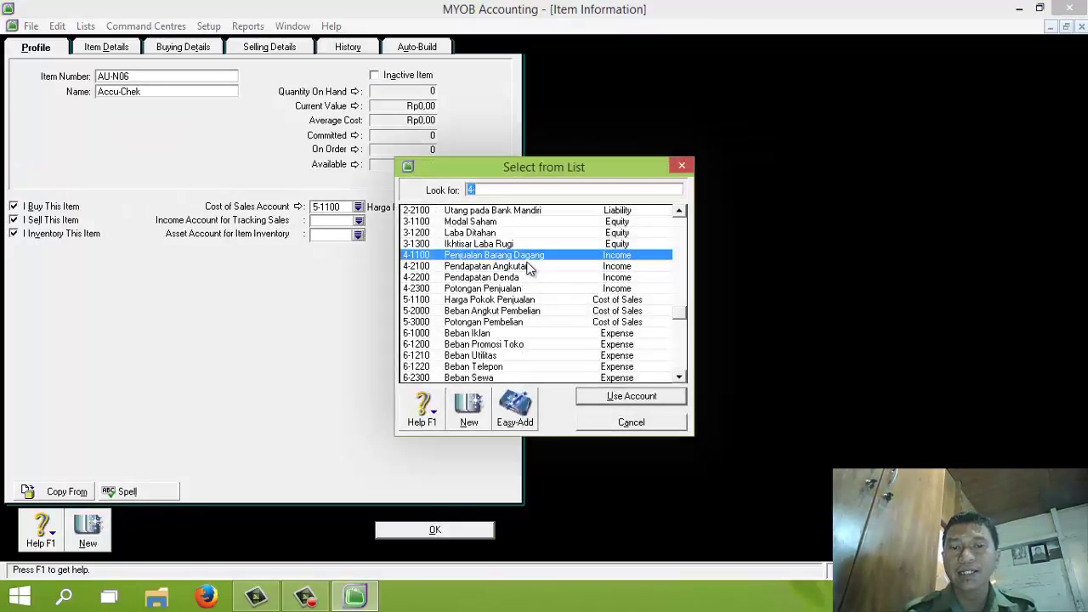
pyautogui.click(611, 396)
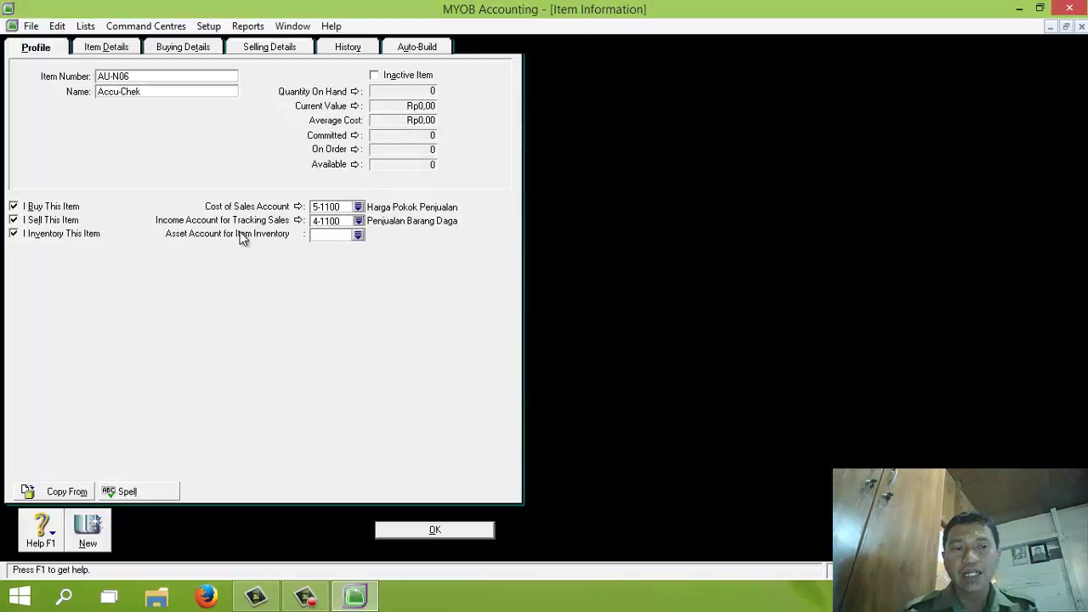
pyautogui.click(358, 235)
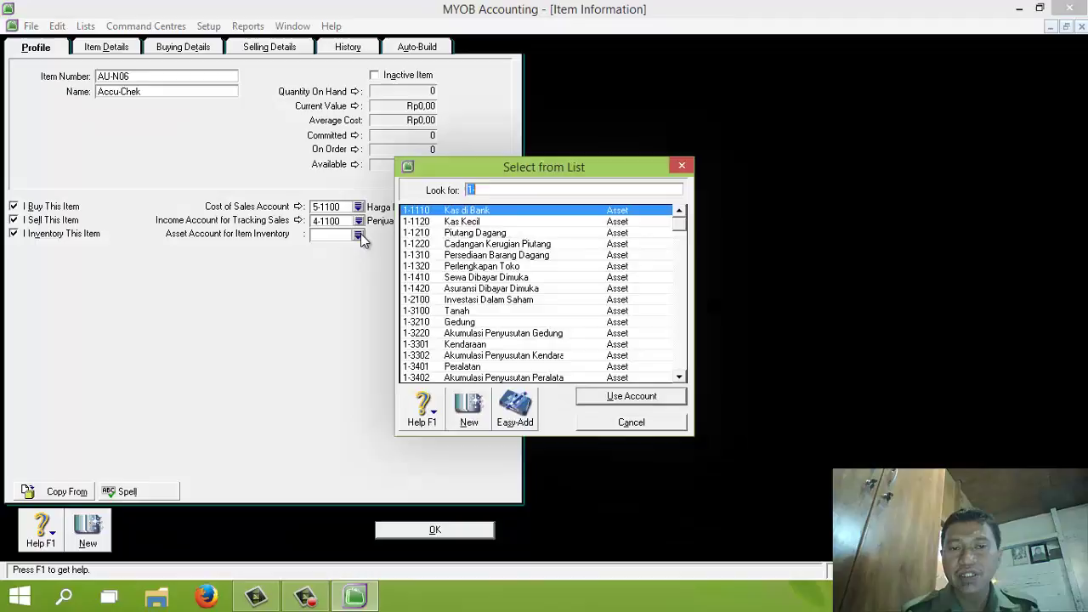
pyautogui.click(482, 255)
pyautogui.click(607, 397)
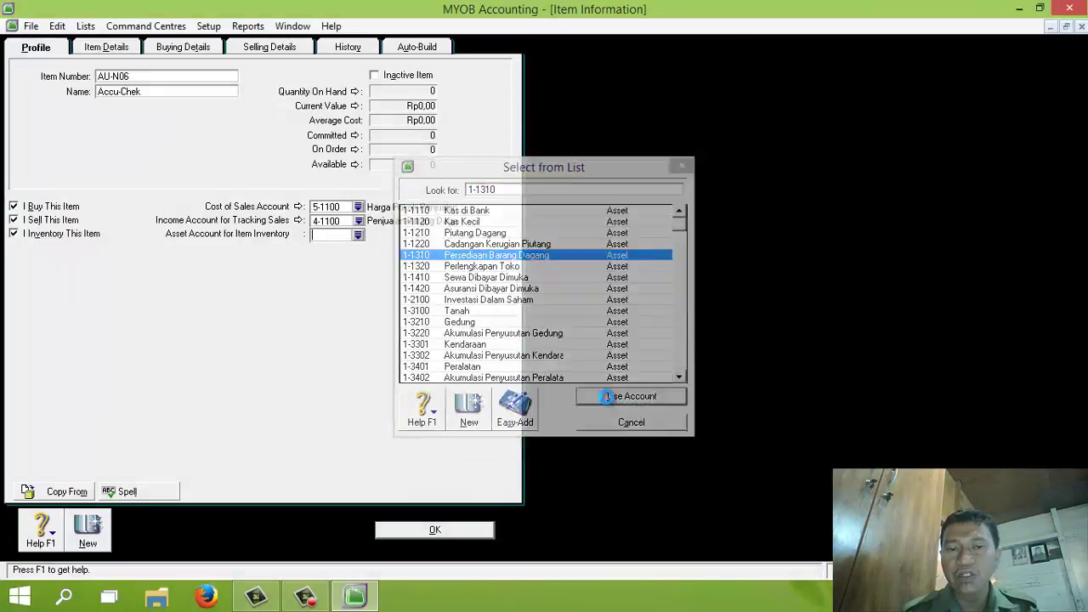
pyautogui.click(192, 49)
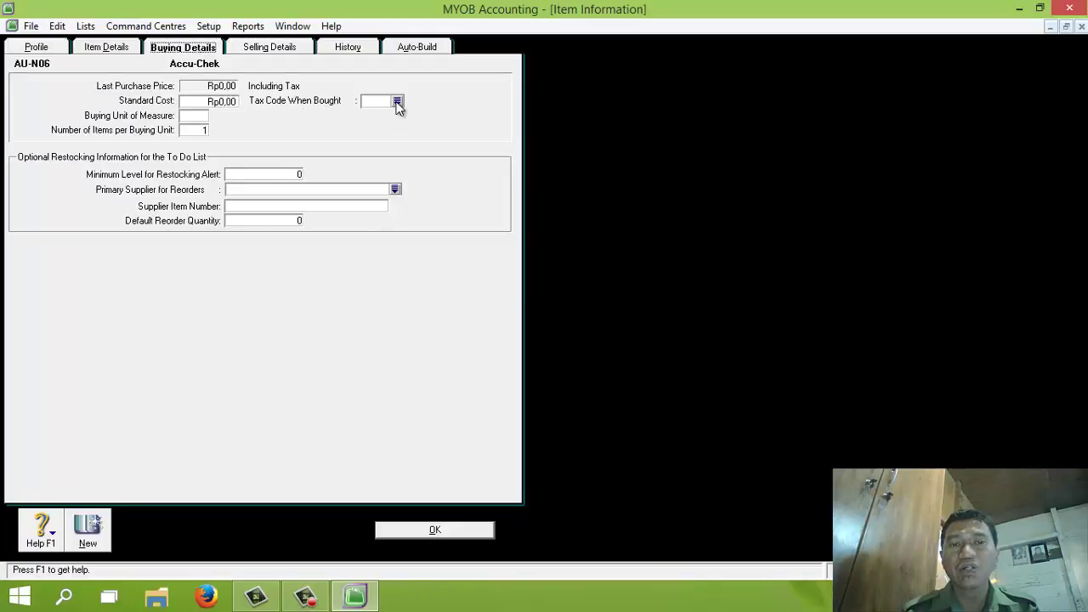
# Set PPN as the buying and selling tax code for AU-N06, then save the item
pyautogui.click(397, 103)
pyautogui.click(490, 222)
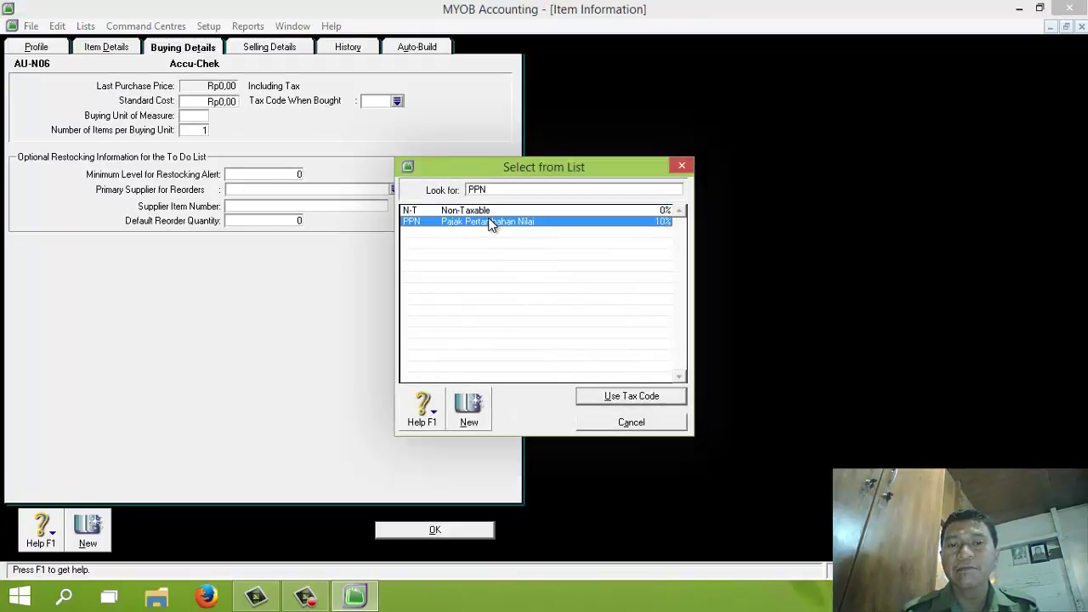
pyautogui.doubleClick(489, 222)
pyautogui.click(272, 50)
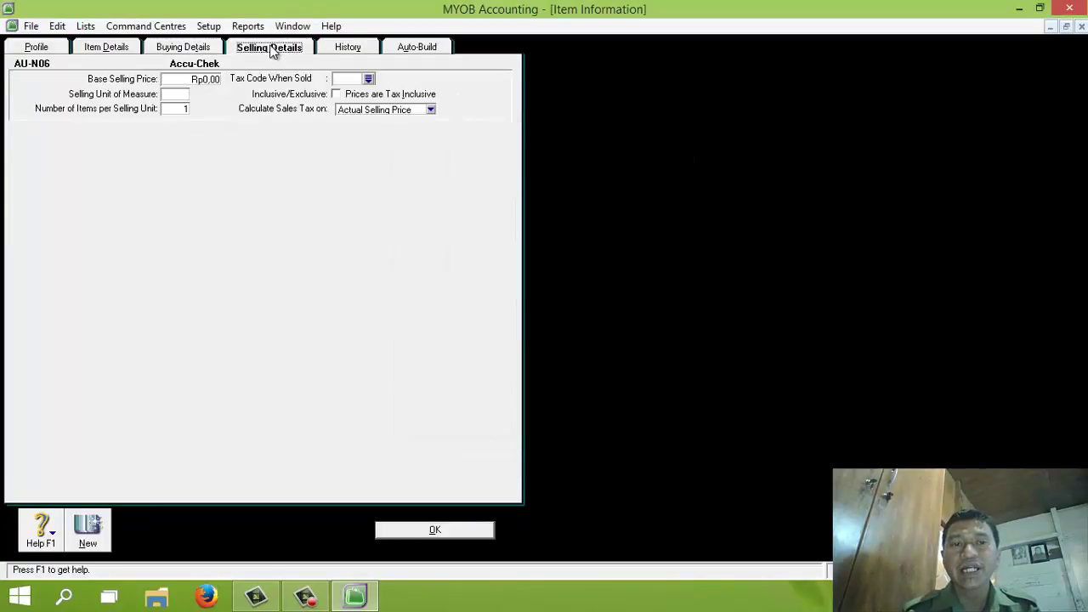
pyautogui.click(370, 79)
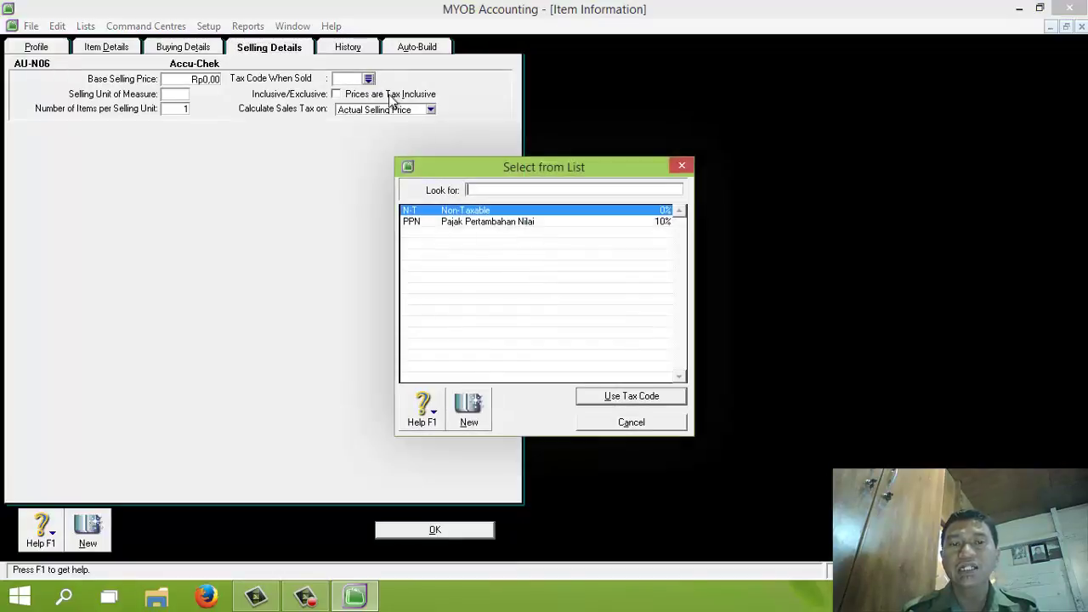
pyautogui.doubleClick(479, 223)
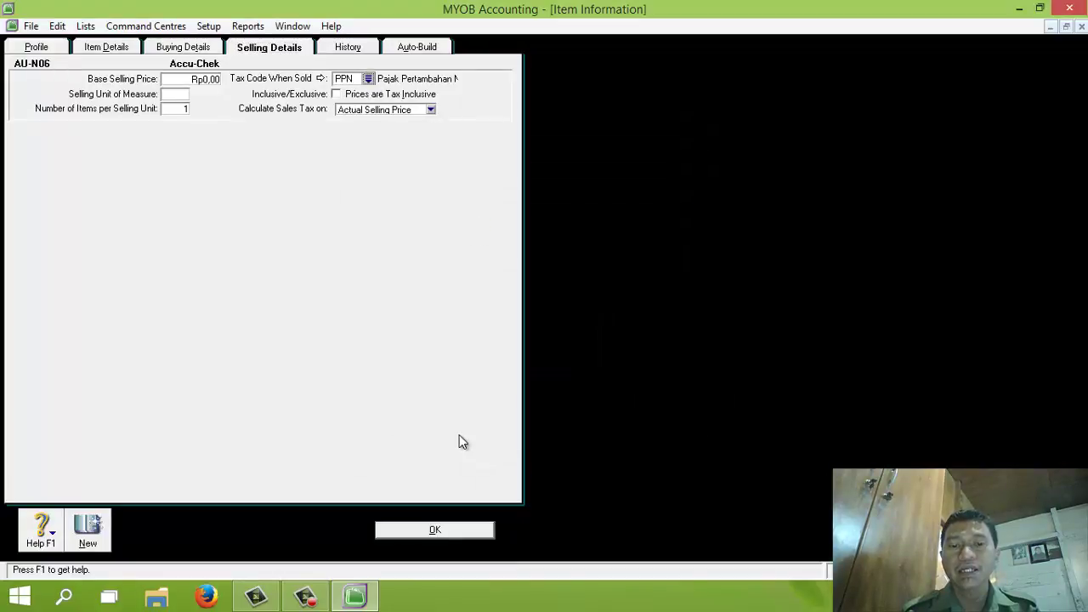
pyautogui.click(439, 531)
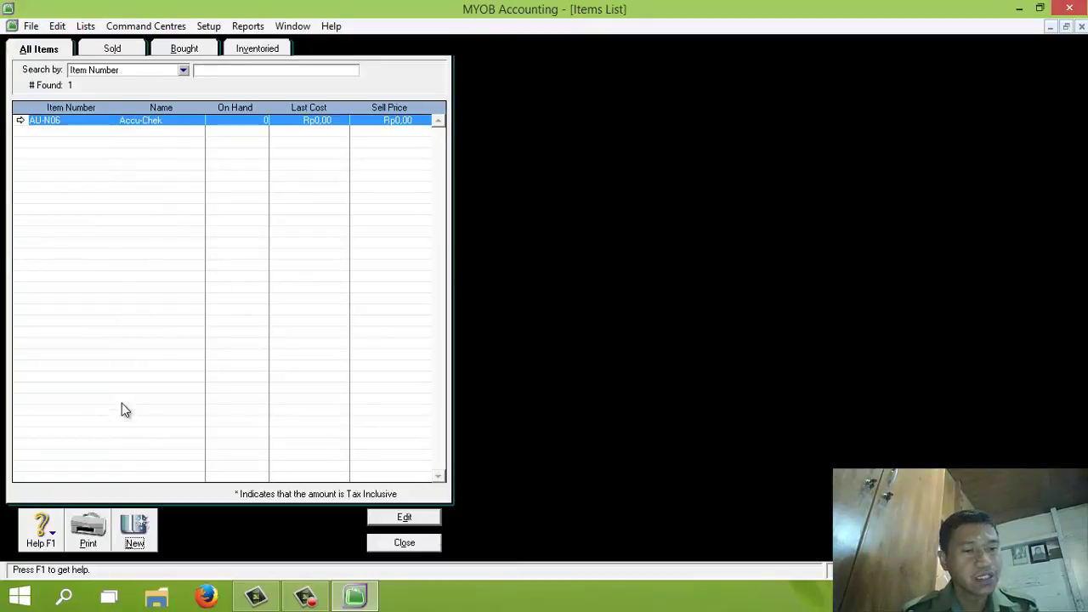
# Create new item AU-N08 'Oxone' marked as bought, sold and inventoried
pyautogui.click(136, 527)
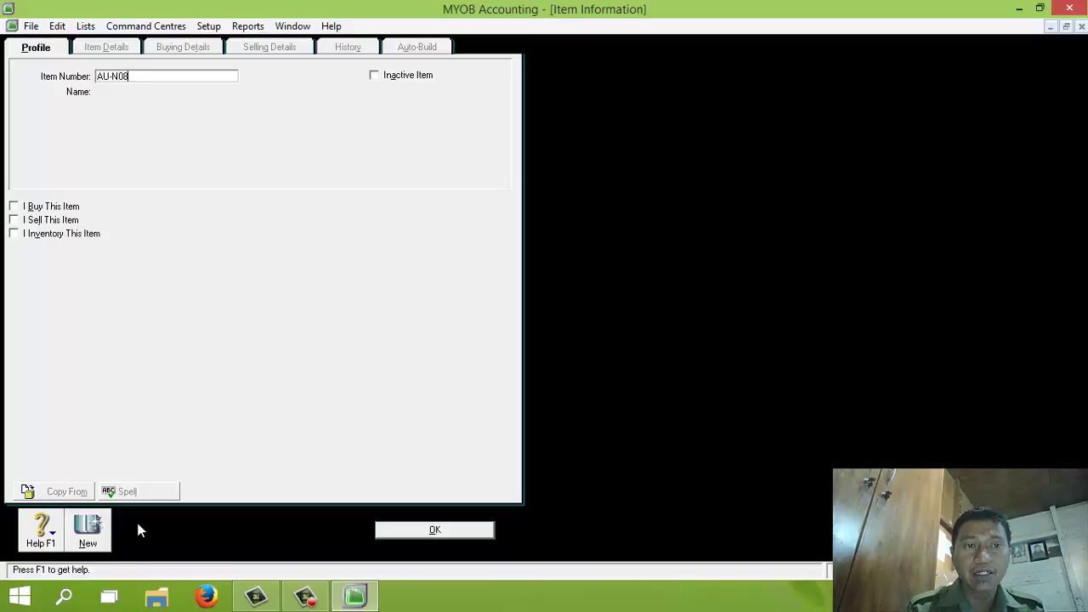
pyautogui.press('Tab')
pyautogui.write('O')
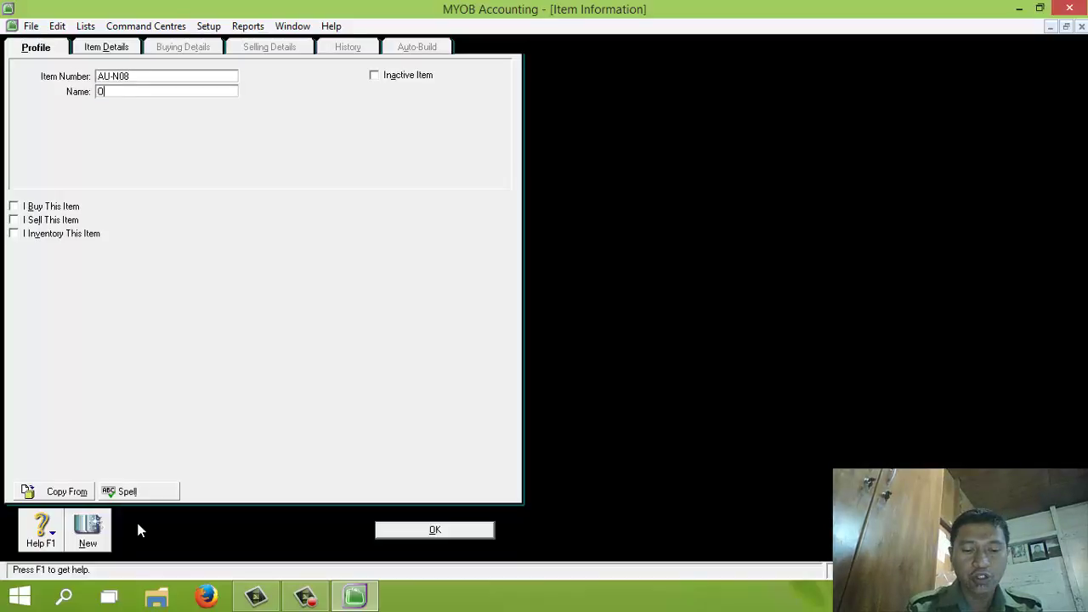
pyautogui.write('xone')
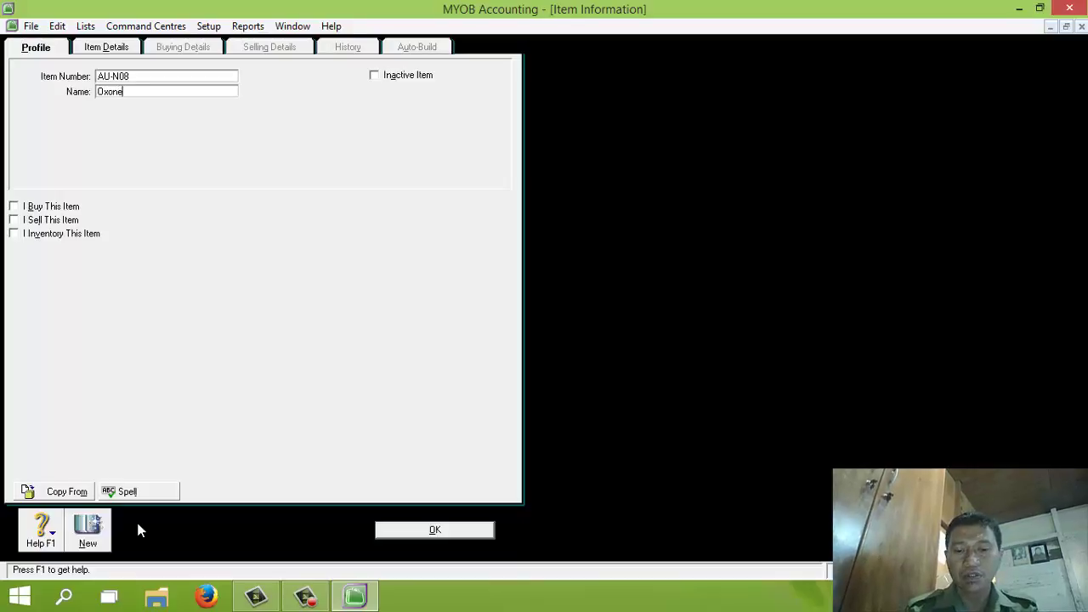
pyautogui.click(14, 207)
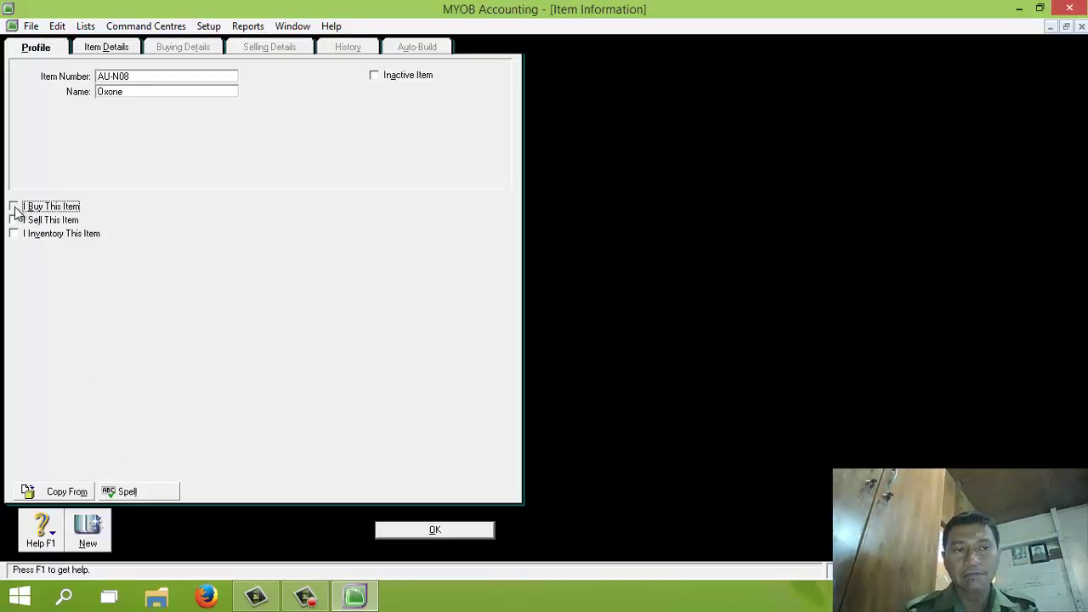
pyautogui.click(14, 220)
pyautogui.click(15, 236)
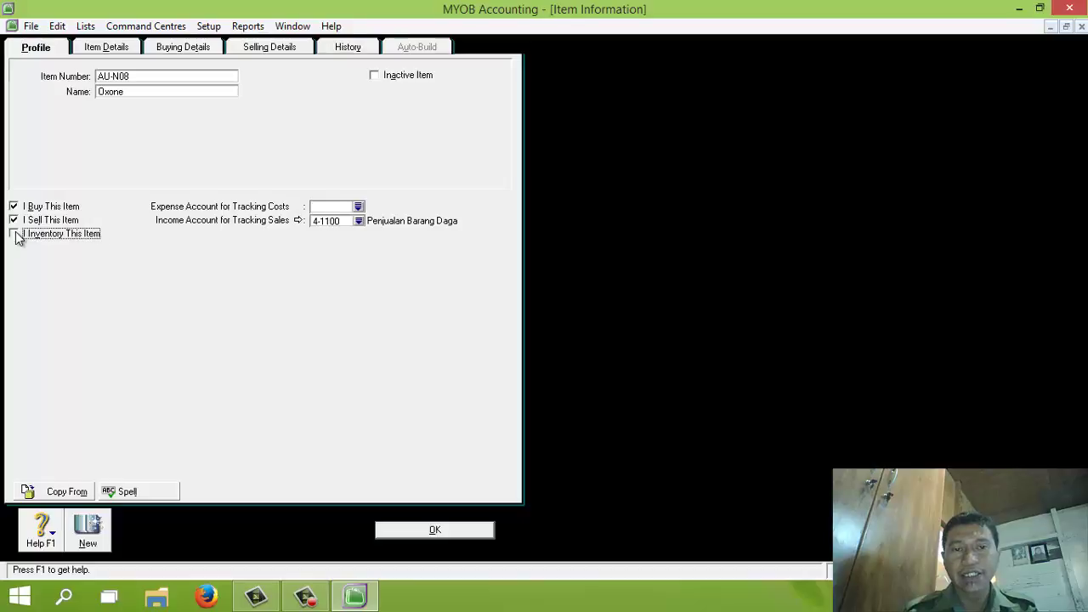
# Review Oxone's buying and selling details, save it, and ignore the spelling warning
pyautogui.click(183, 49)
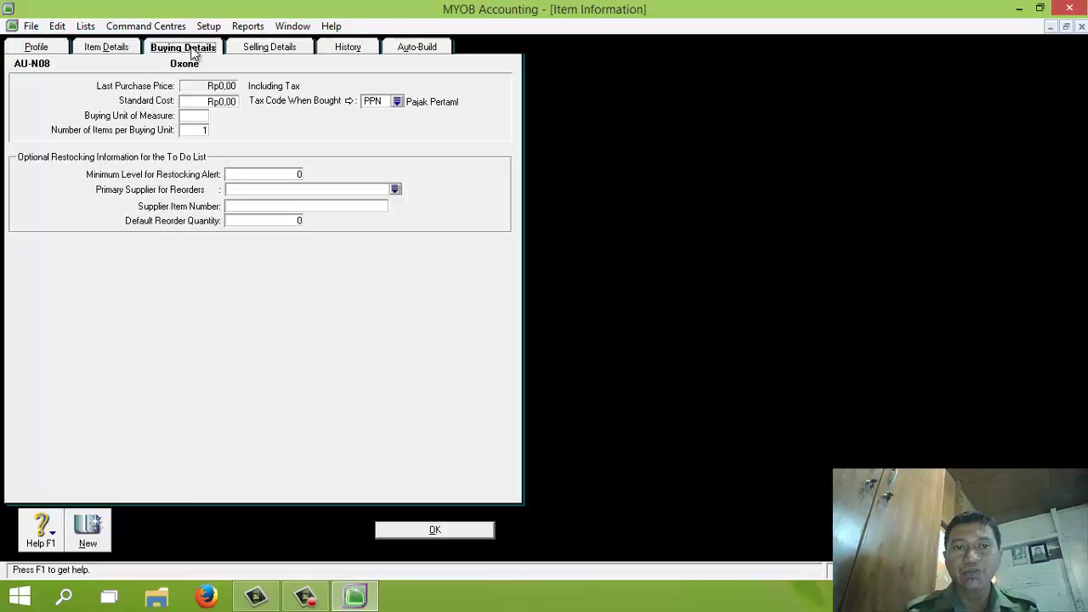
pyautogui.click(260, 49)
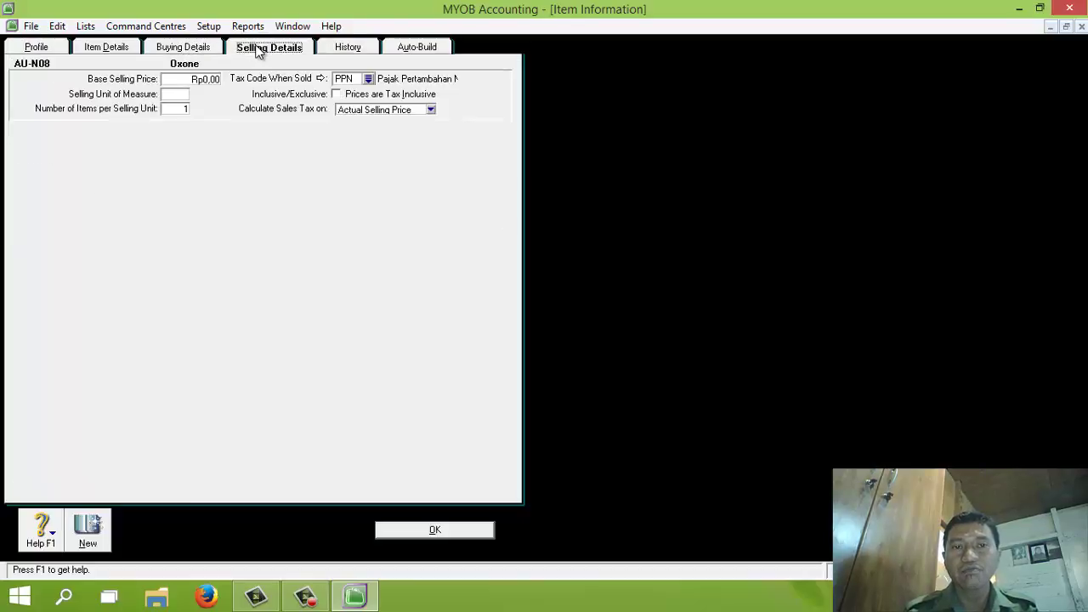
pyautogui.click(56, 47)
pyautogui.click(438, 530)
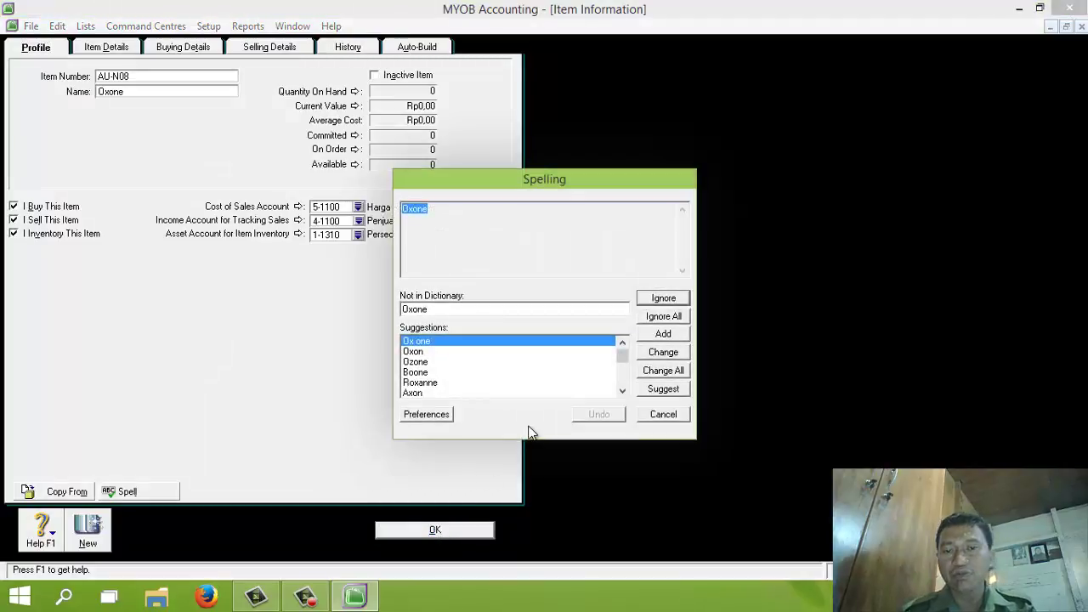
pyautogui.click(664, 316)
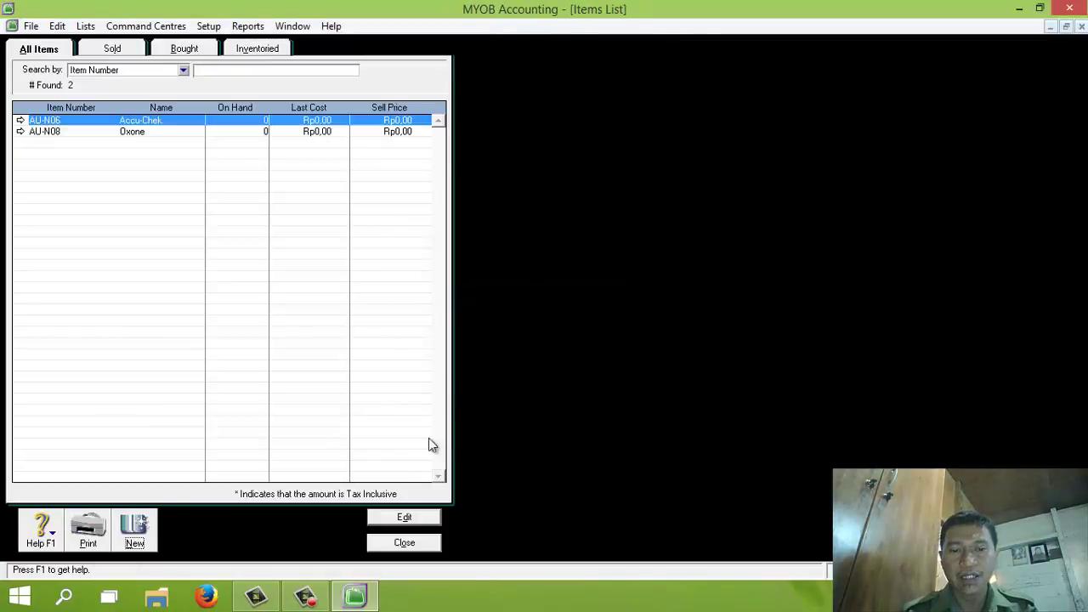
# Close the Items List and open Adjust Inventory from the Inventory command centre
pyautogui.click(410, 548)
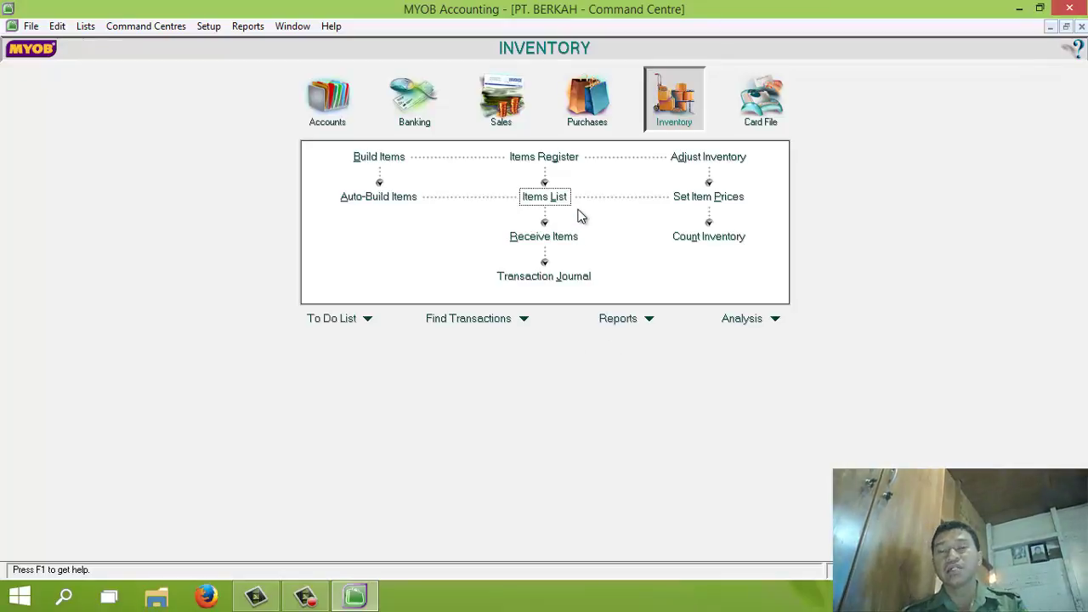
pyautogui.click(725, 162)
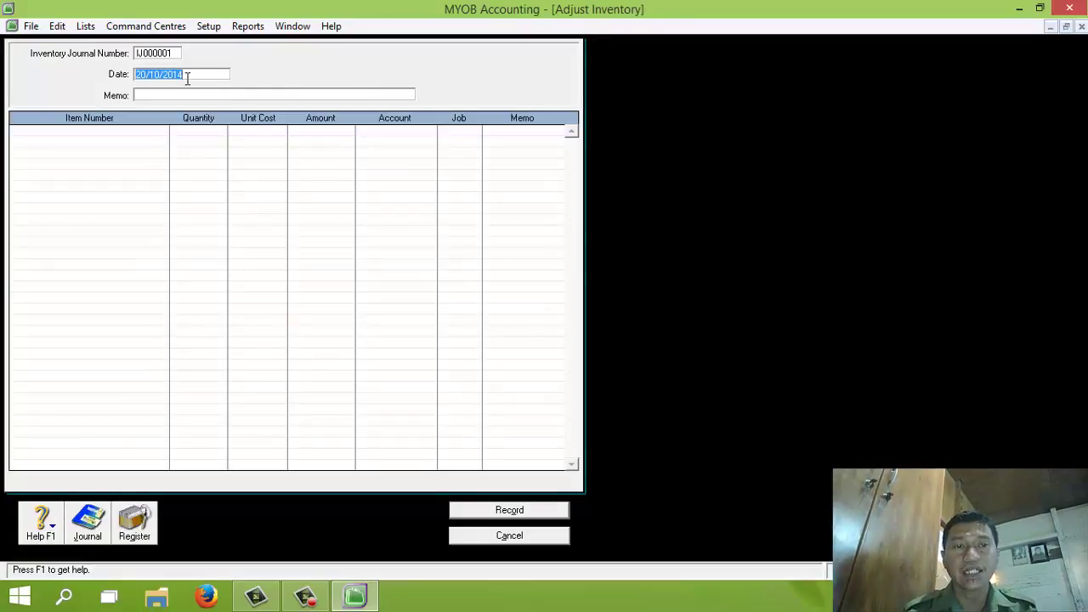
# Date the adjustment 01/12/2013 with memo 'Saldo Persediaan'
pyautogui.write('01/1')
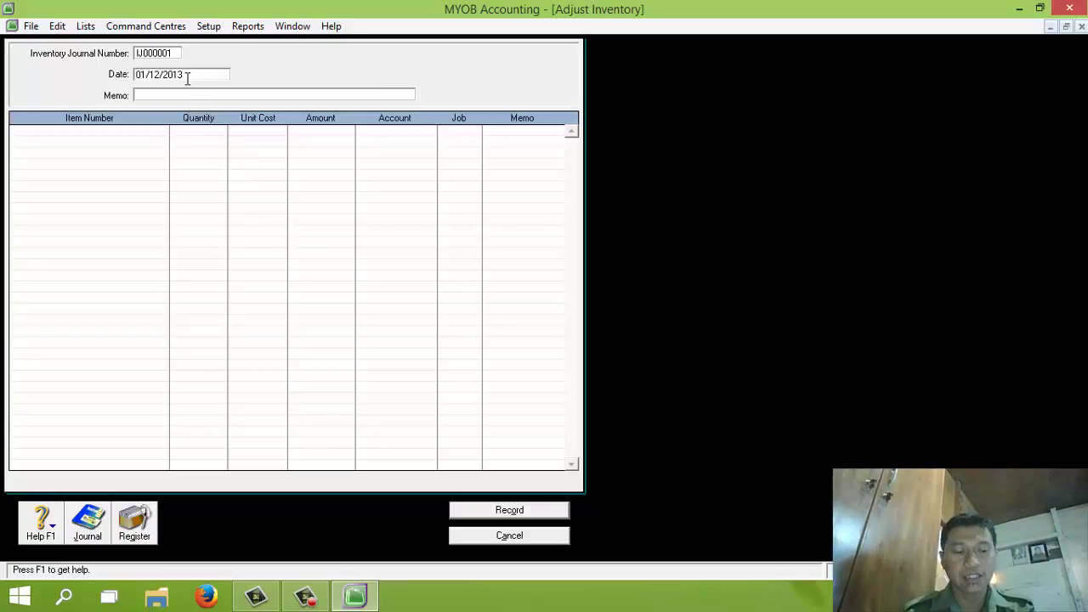
pyautogui.press('Tab')
pyautogui.write('Saldo')
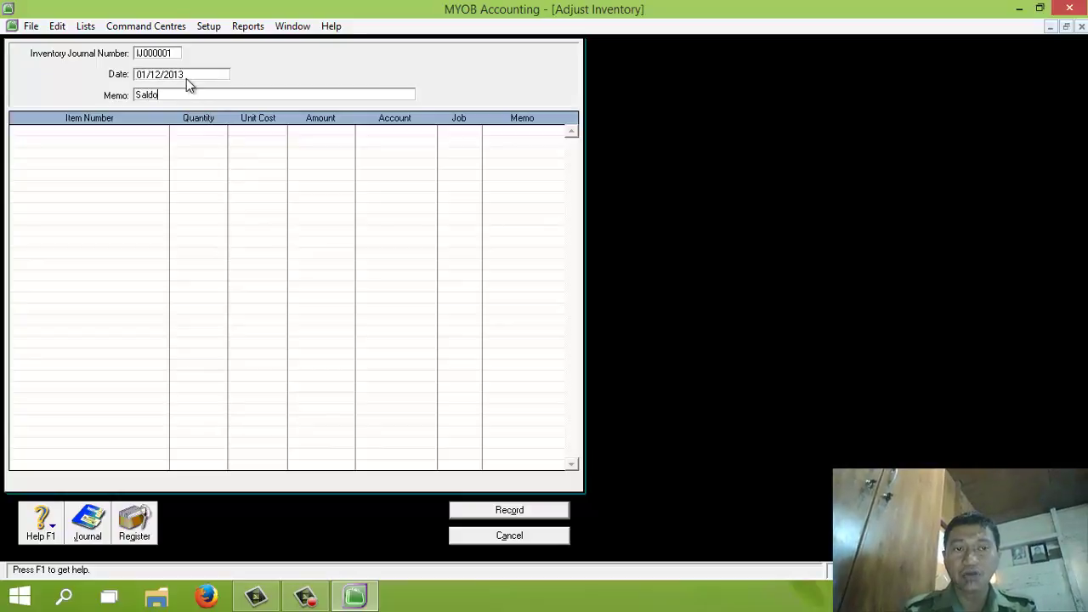
pyautogui.write(' Persediaa')
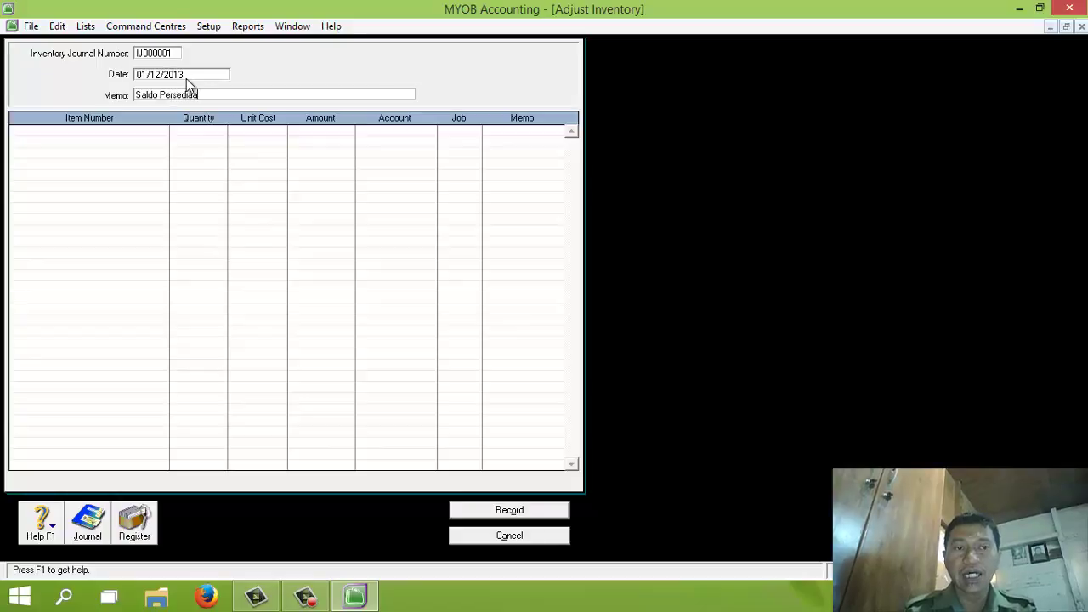
pyautogui.write('n')
# Add line AU-N06: quantity 80 at unit cost 500.000 to account 1-1310
pyautogui.click(28, 130)
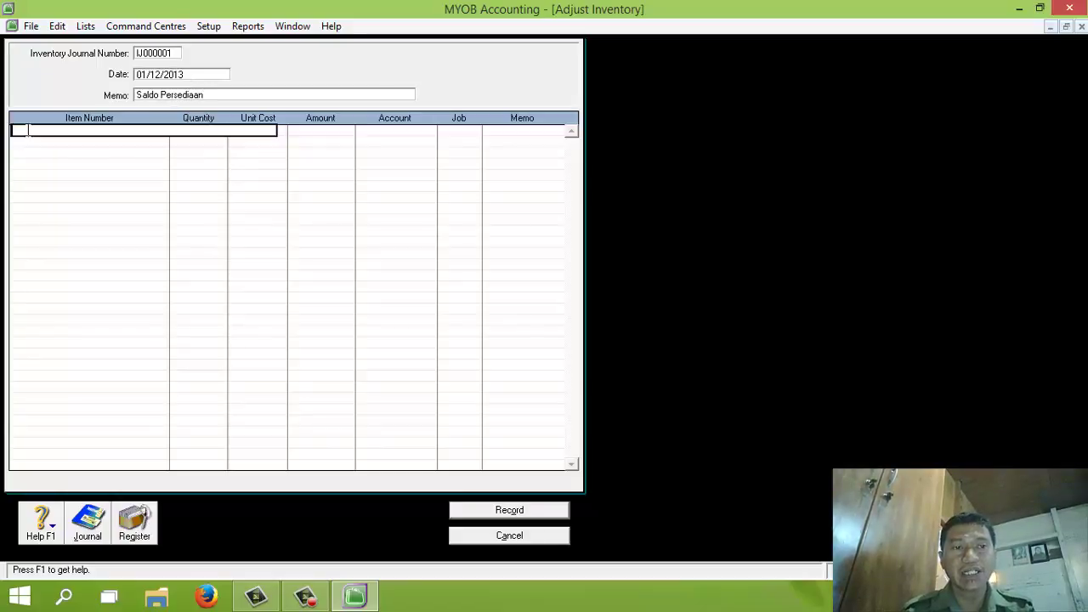
pyautogui.press('Tab')
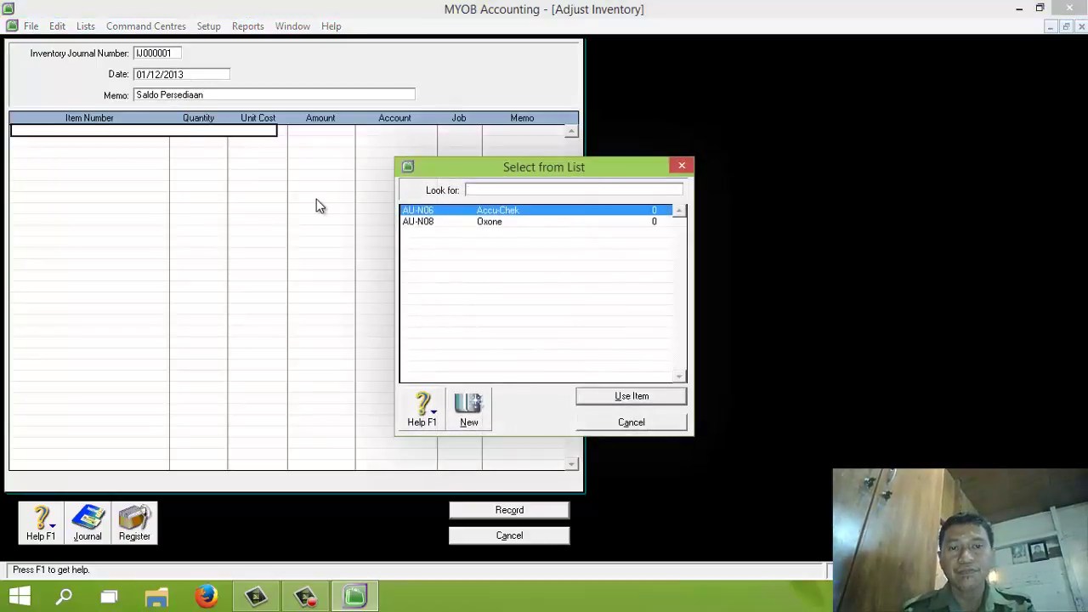
pyautogui.doubleClick(487, 217)
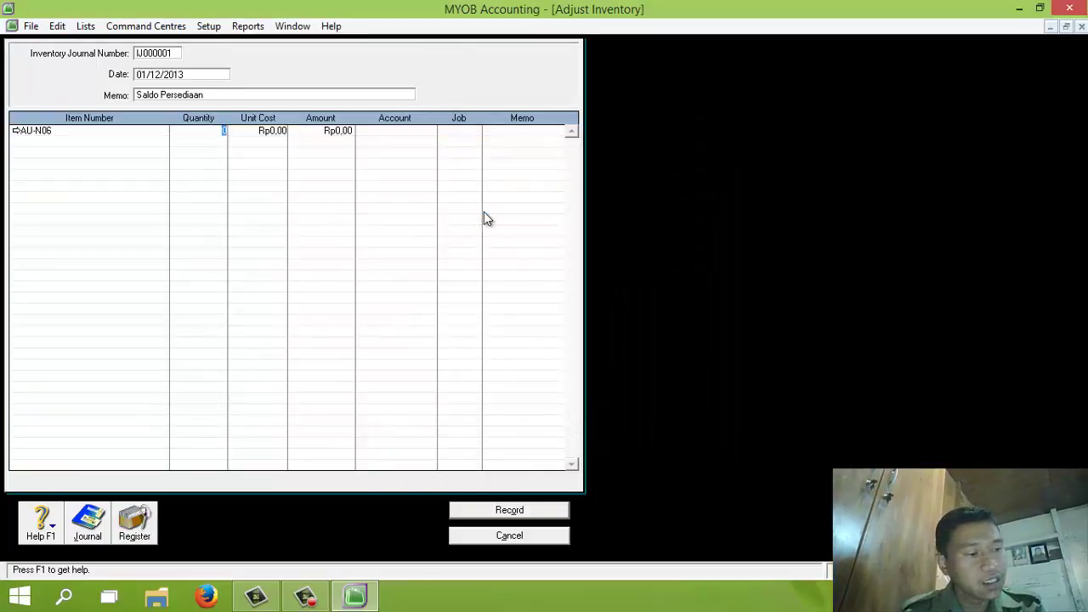
pyautogui.write('80')
pyautogui.press('Tab')
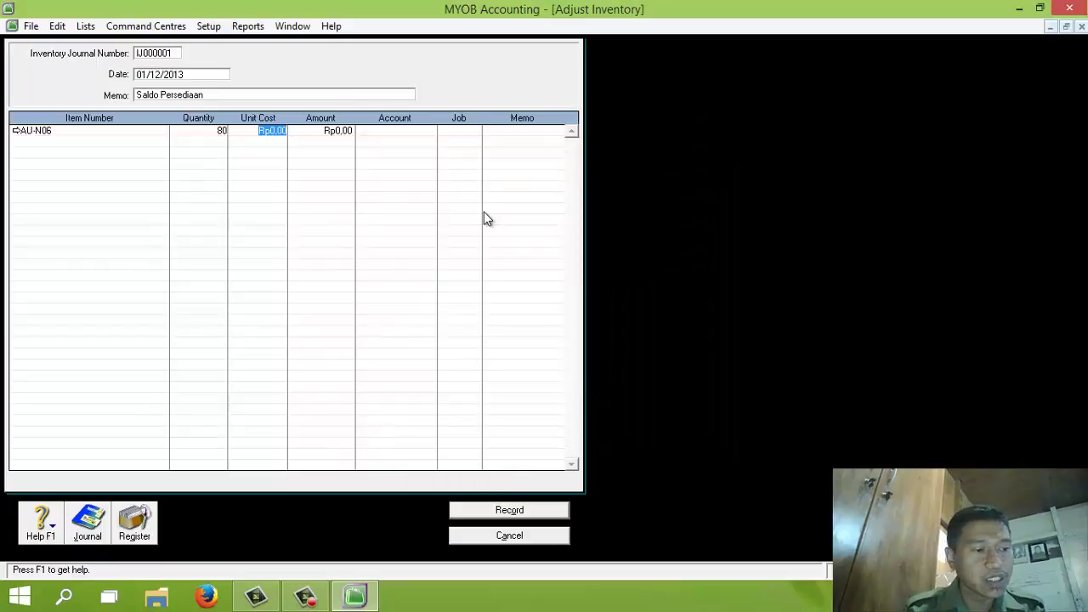
pyautogui.write('500000')
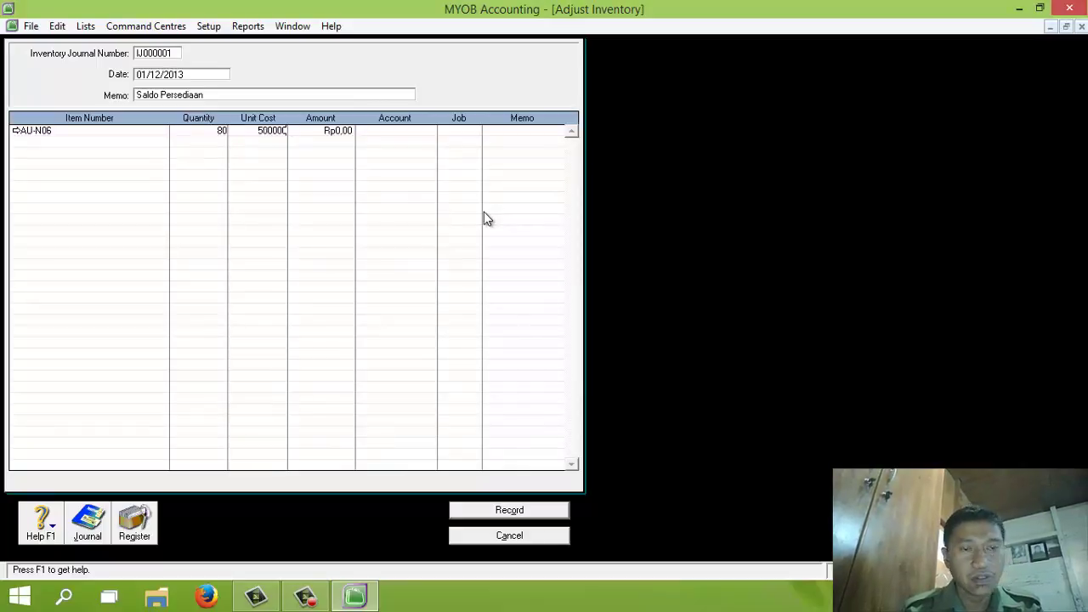
pyautogui.press('Tab')
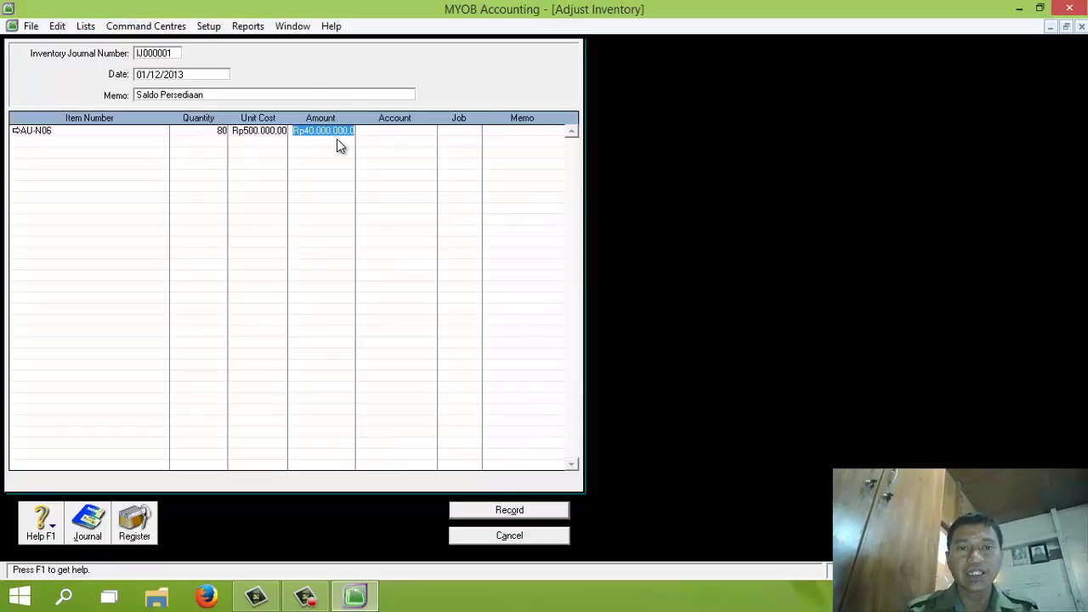
pyautogui.click(382, 133)
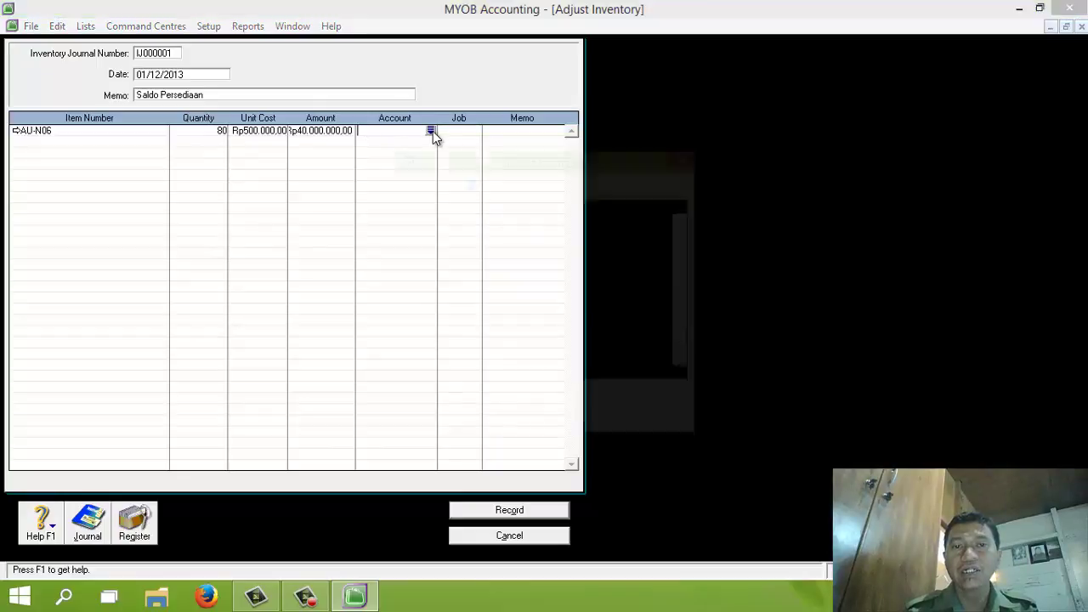
pyautogui.click(431, 131)
pyautogui.write('1-1310')
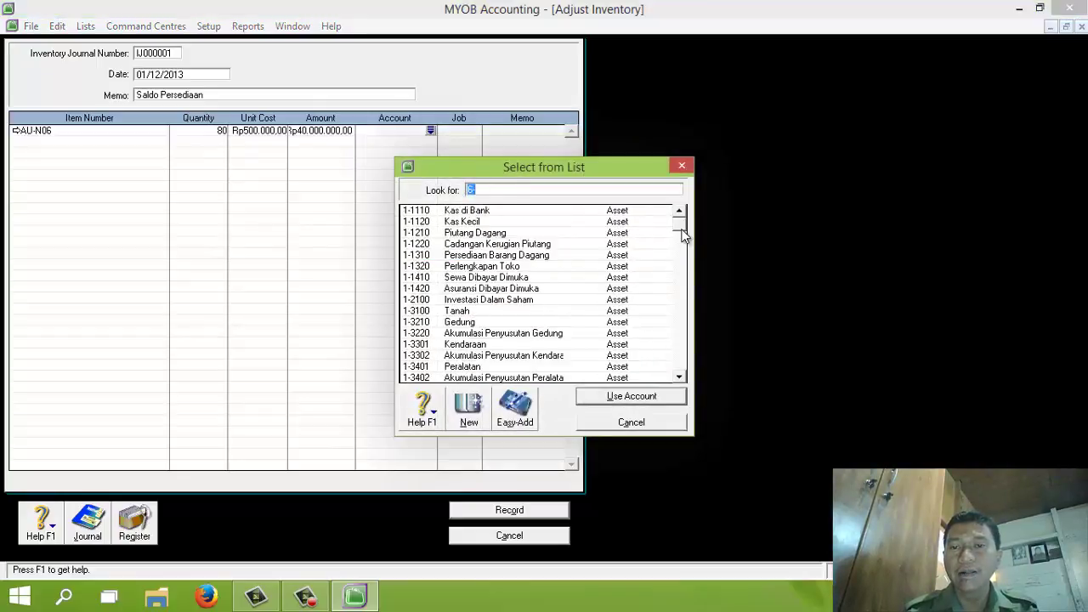
pyautogui.click(629, 396)
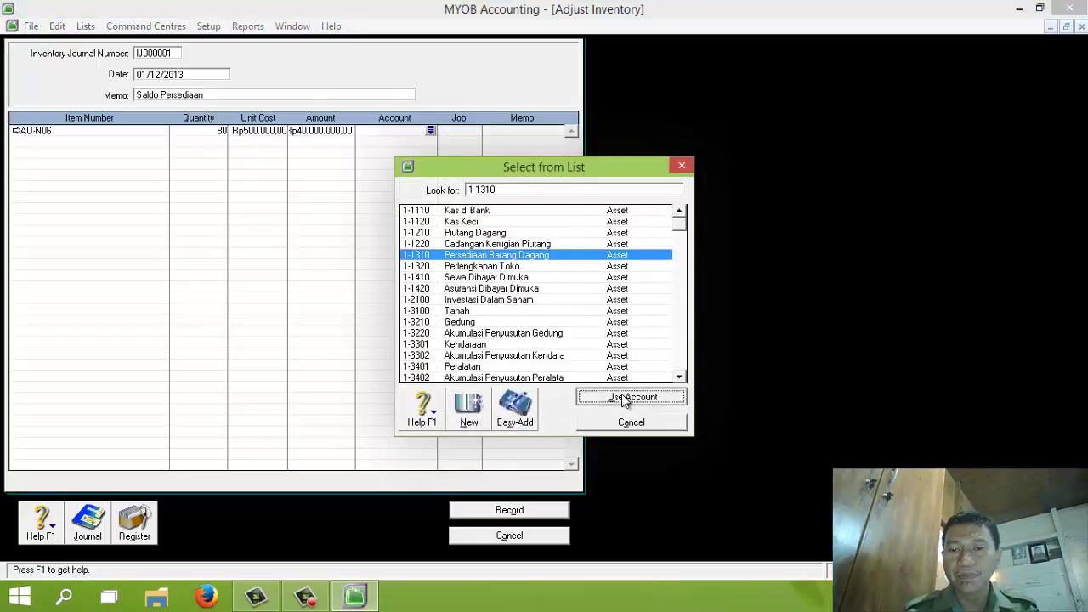
# Add line AU-N08: quantity 70 at 600.000 to account 1-1310, then record adjustment IJ000001
pyautogui.click(19, 142)
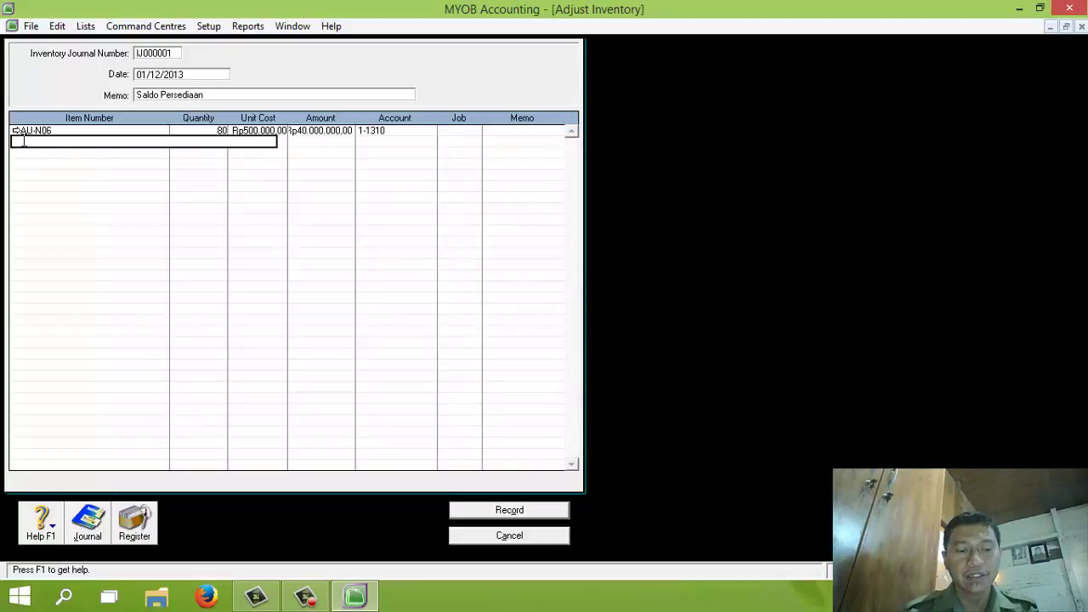
pyautogui.press('Tab')
pyautogui.click(488, 222)
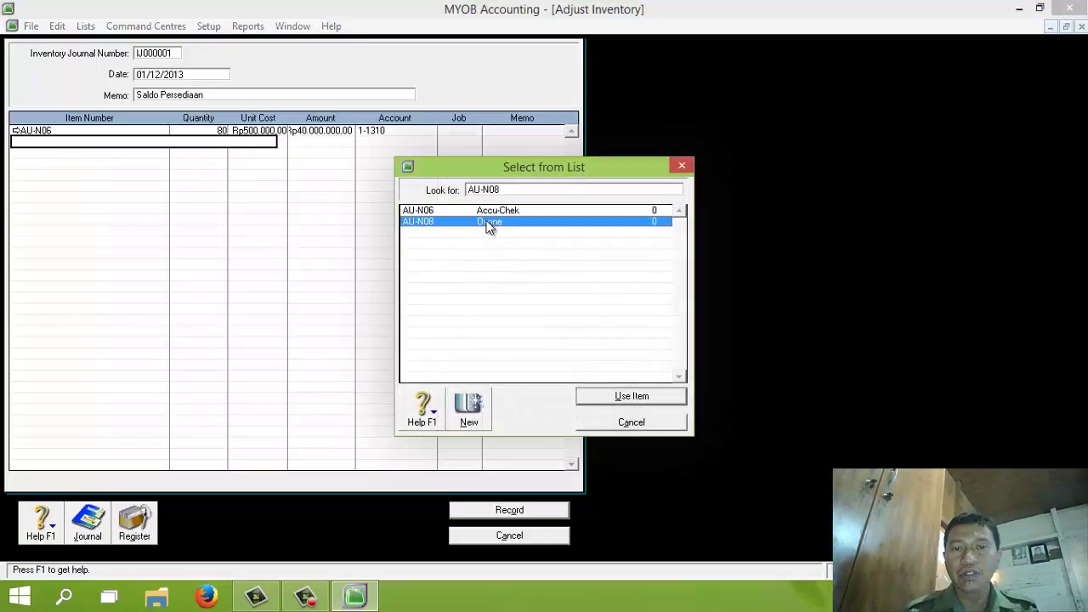
pyautogui.doubleClick(489, 222)
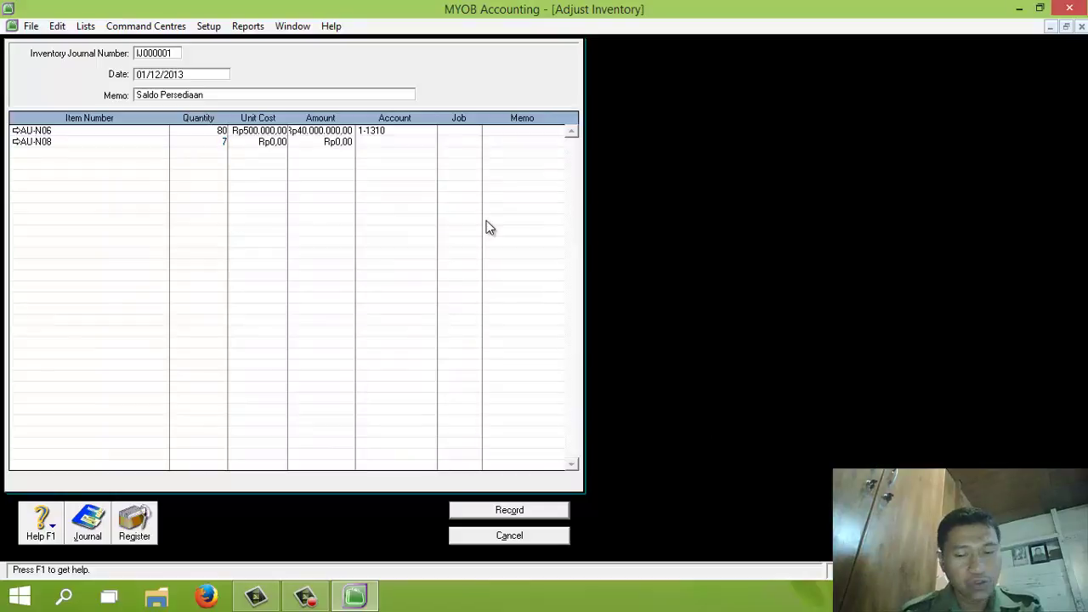
pyautogui.press('Tab')
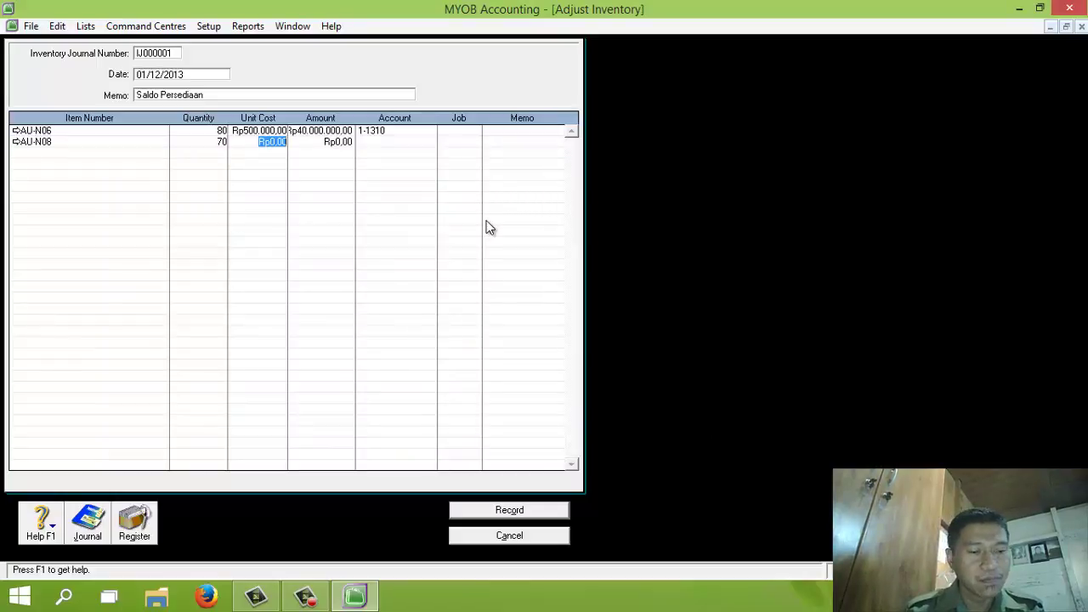
pyautogui.write('6')
pyautogui.write('00.000')
pyautogui.press('Tab')
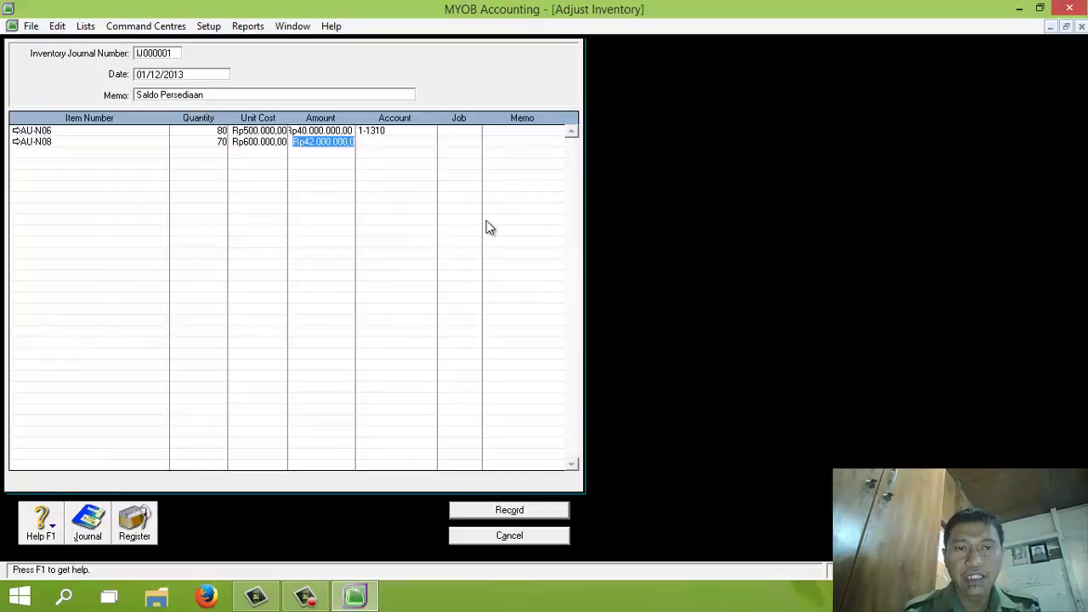
pyautogui.click(373, 143)
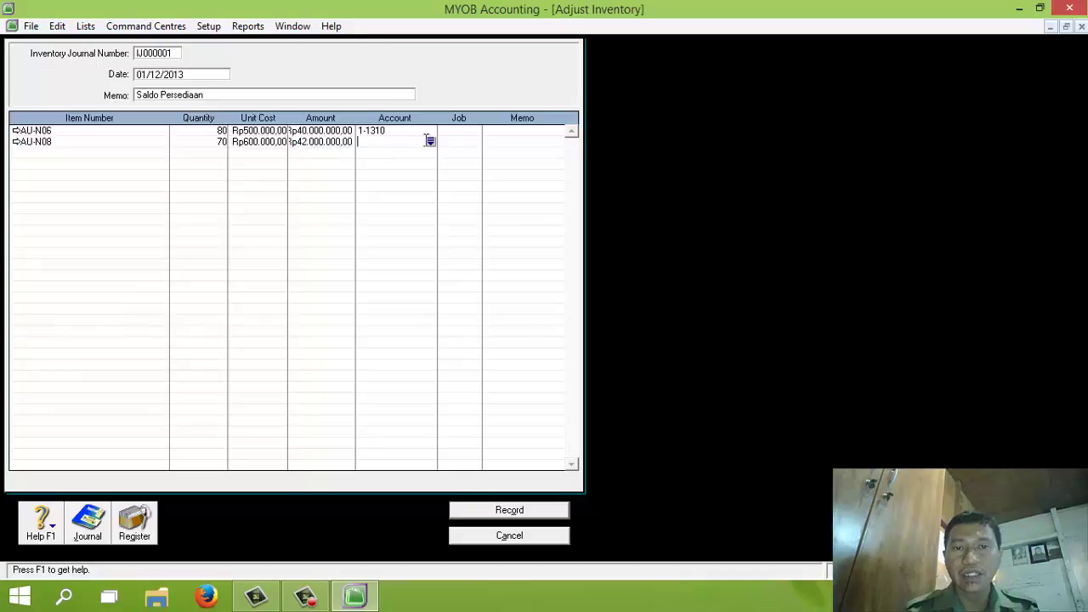
pyautogui.click(430, 141)
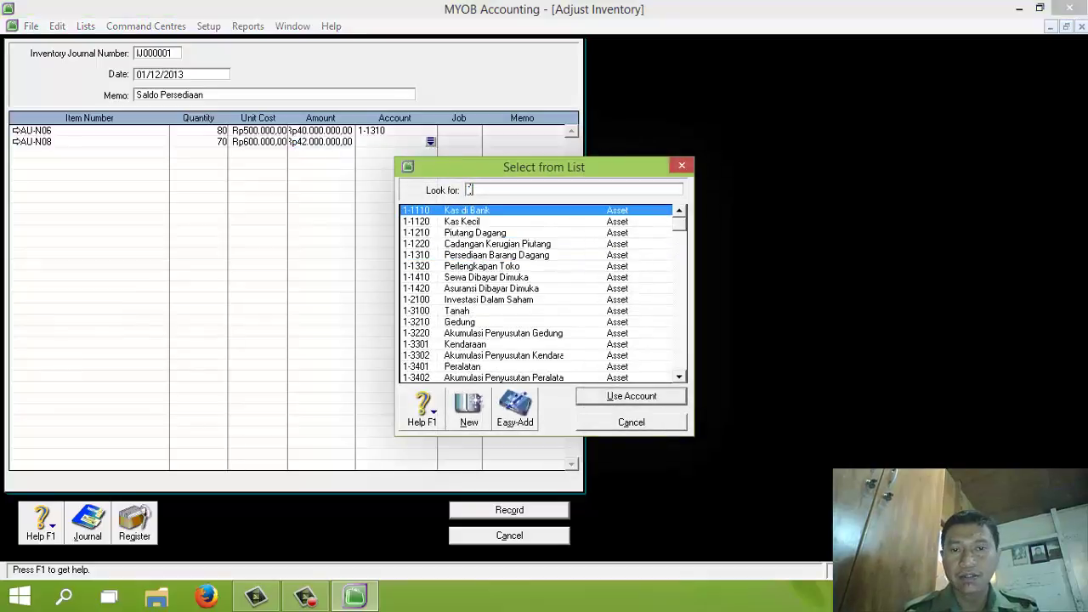
pyautogui.doubleClick(503, 254)
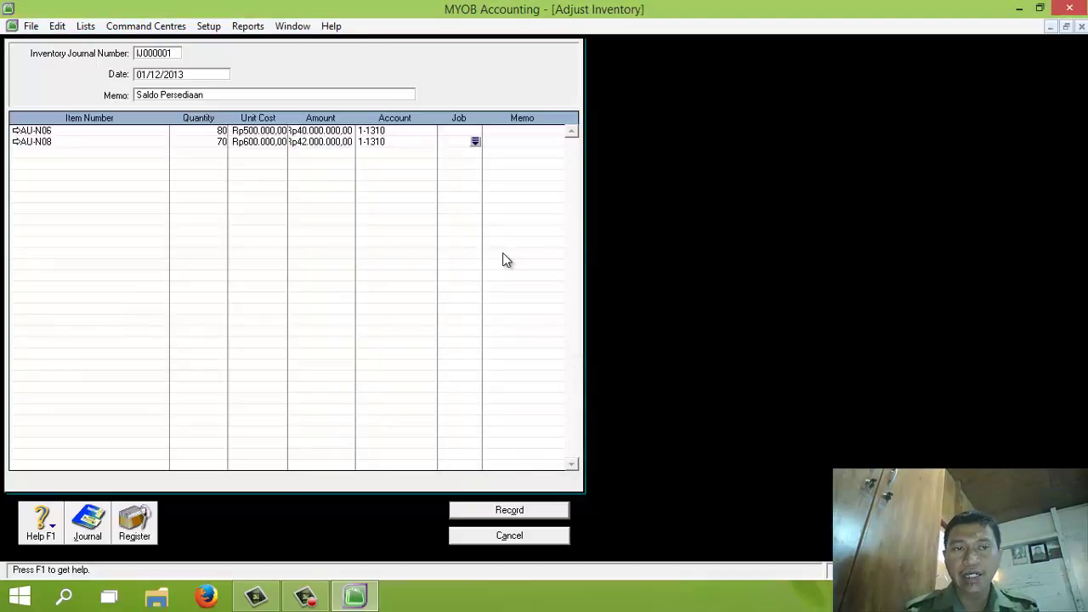
pyautogui.click(505, 509)
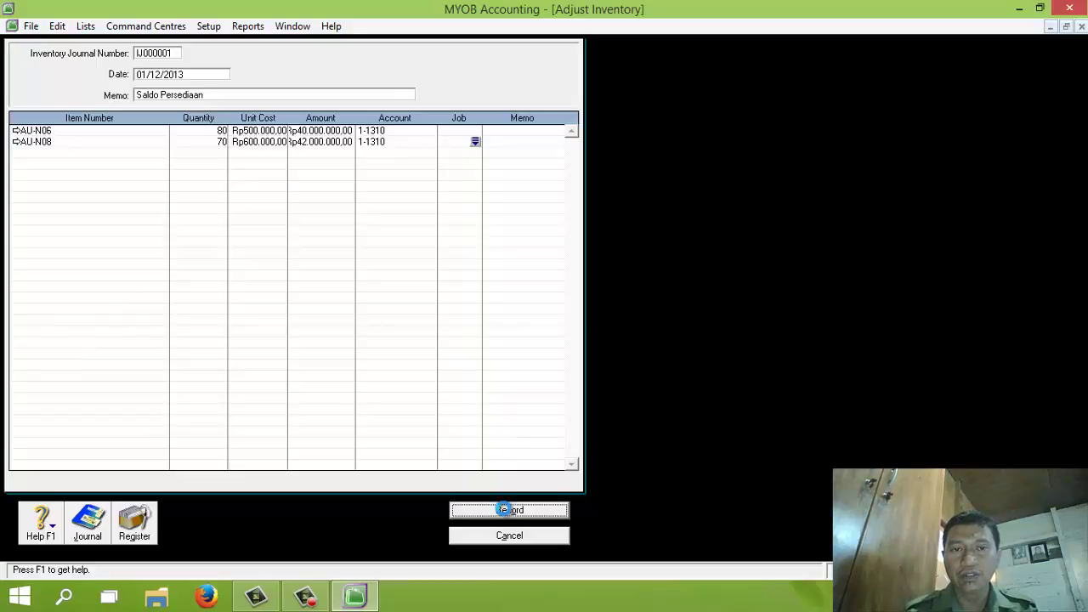
pyautogui.click(516, 535)
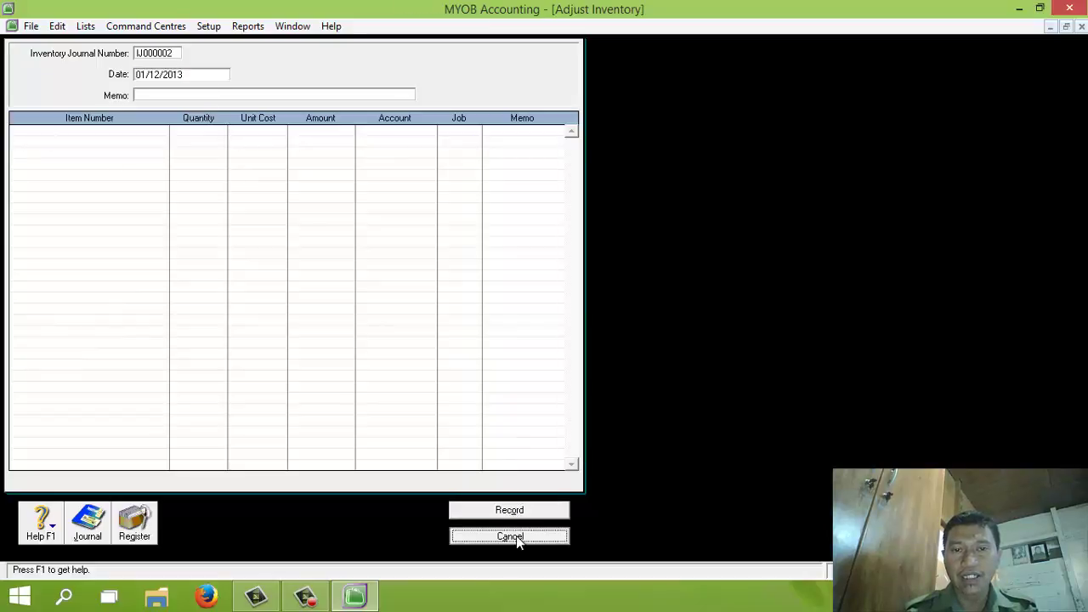
pyautogui.click(550, 280)
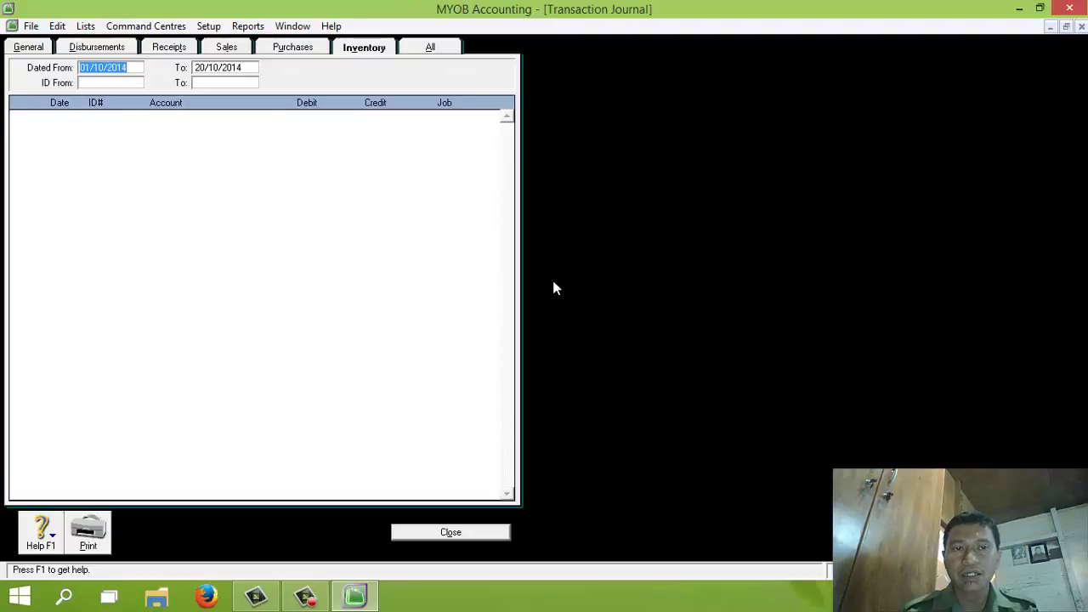
pyautogui.write('01/12/2013')
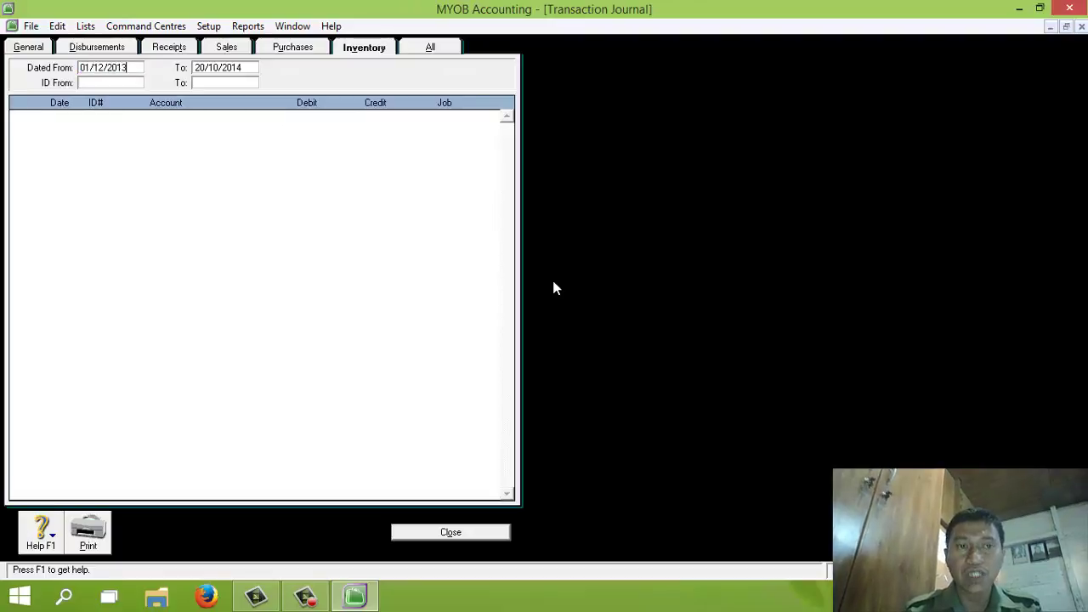
pyautogui.press('Tab')
pyautogui.write('31/')
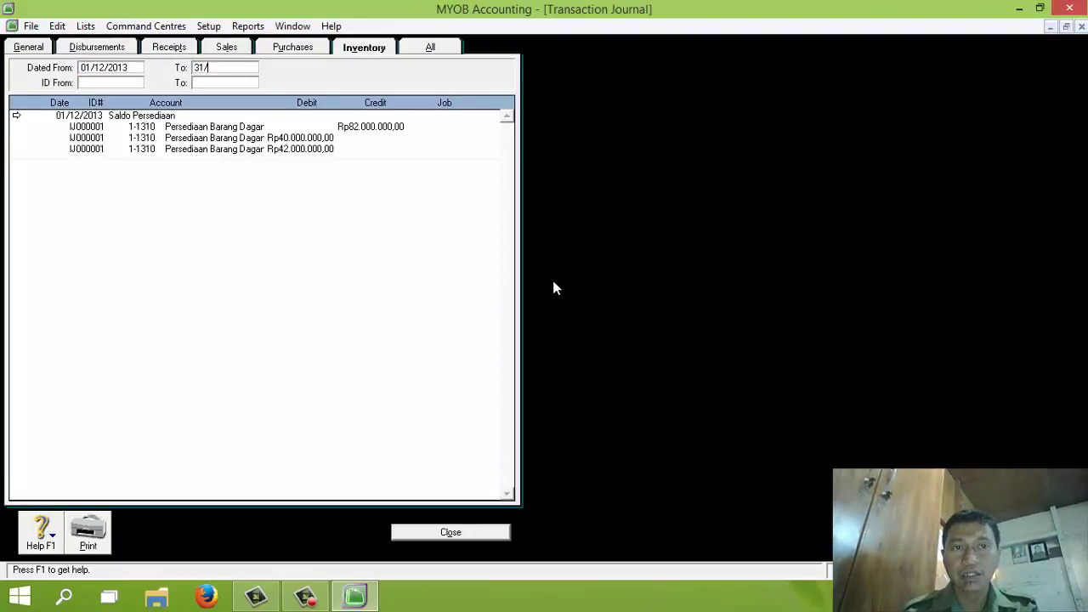
pyautogui.write('12/2013')
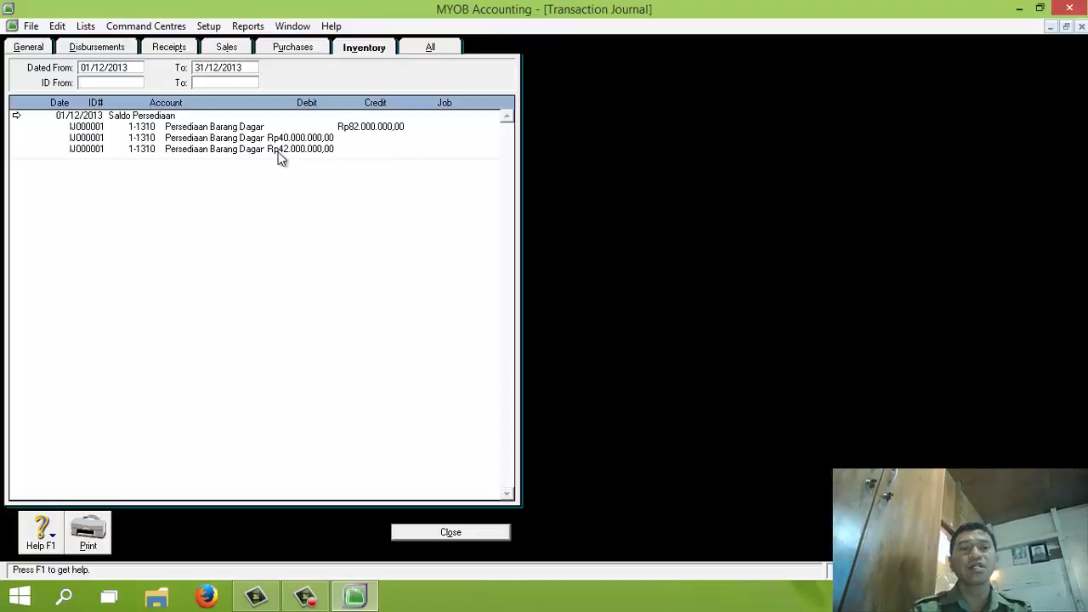
pyautogui.press('Tab')
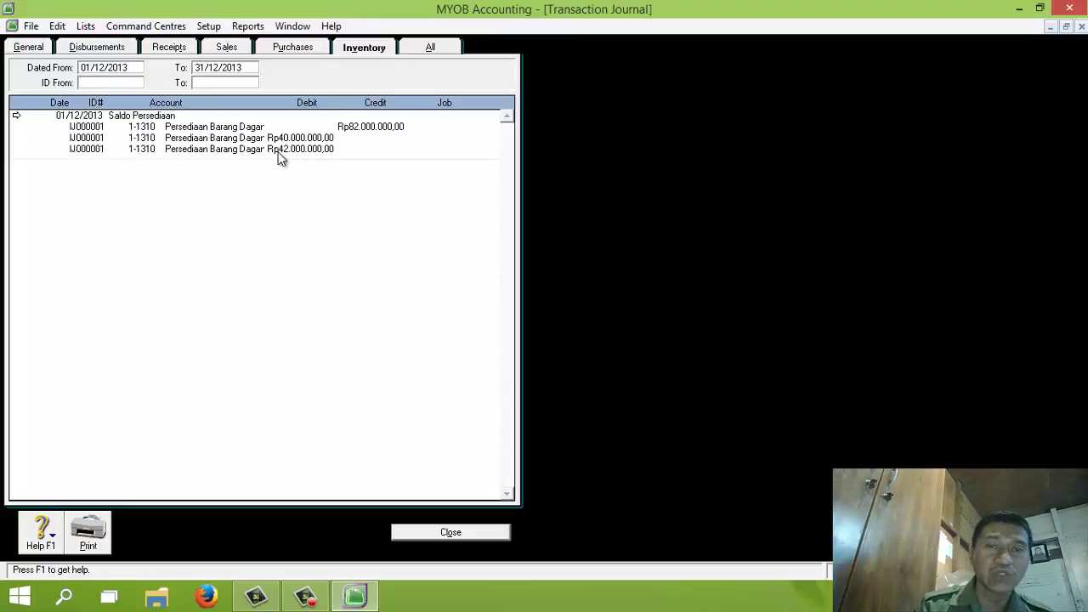
pyautogui.click(451, 533)
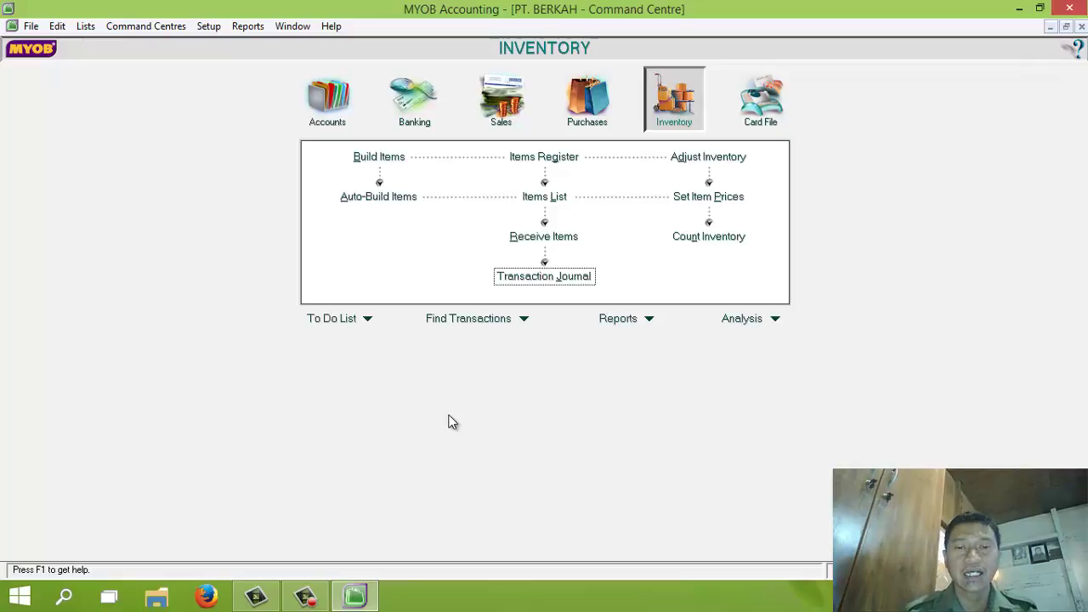
pyautogui.click(307, 600)
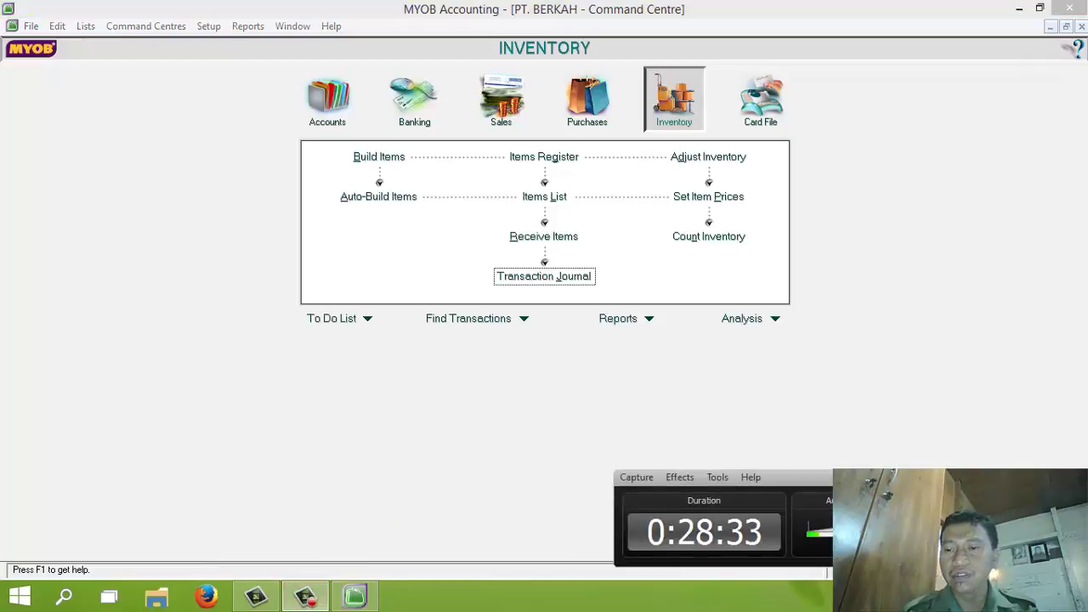